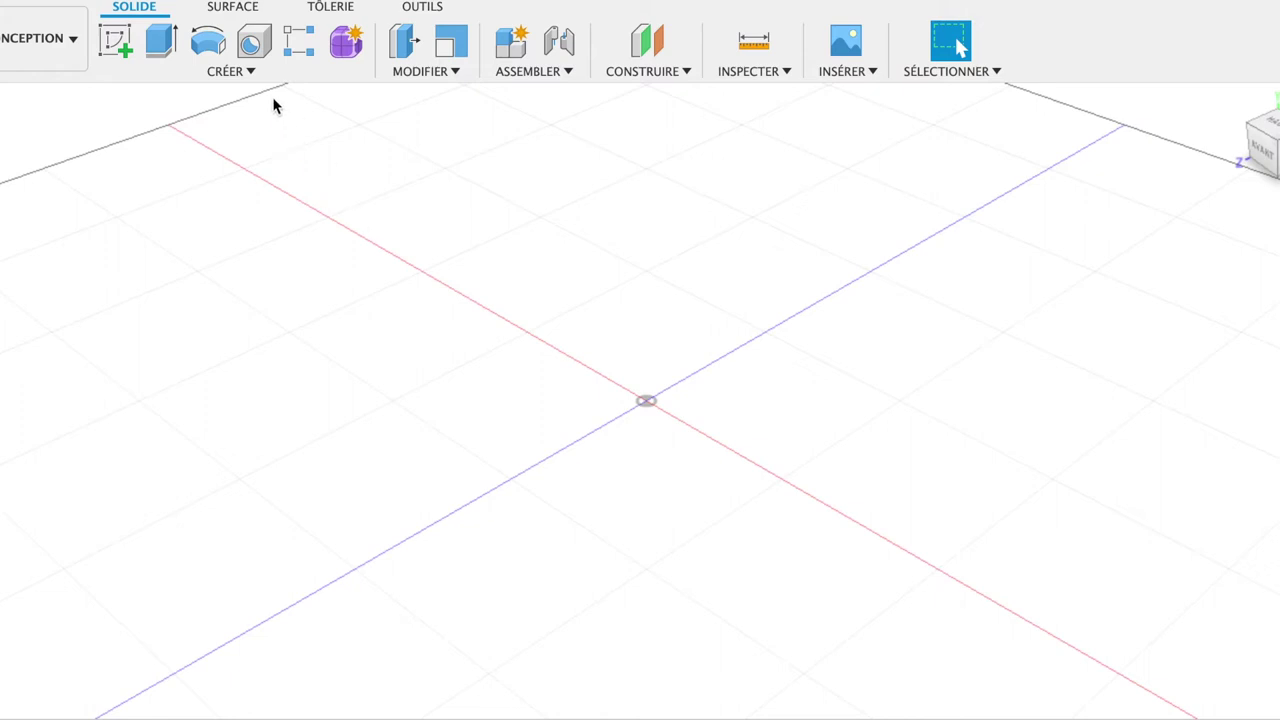
Create a 40 mm diameter sphere centred on the origin of the XY plane, then view it from the front.
{"action": "left_click", "coordinate": [252, 72]}
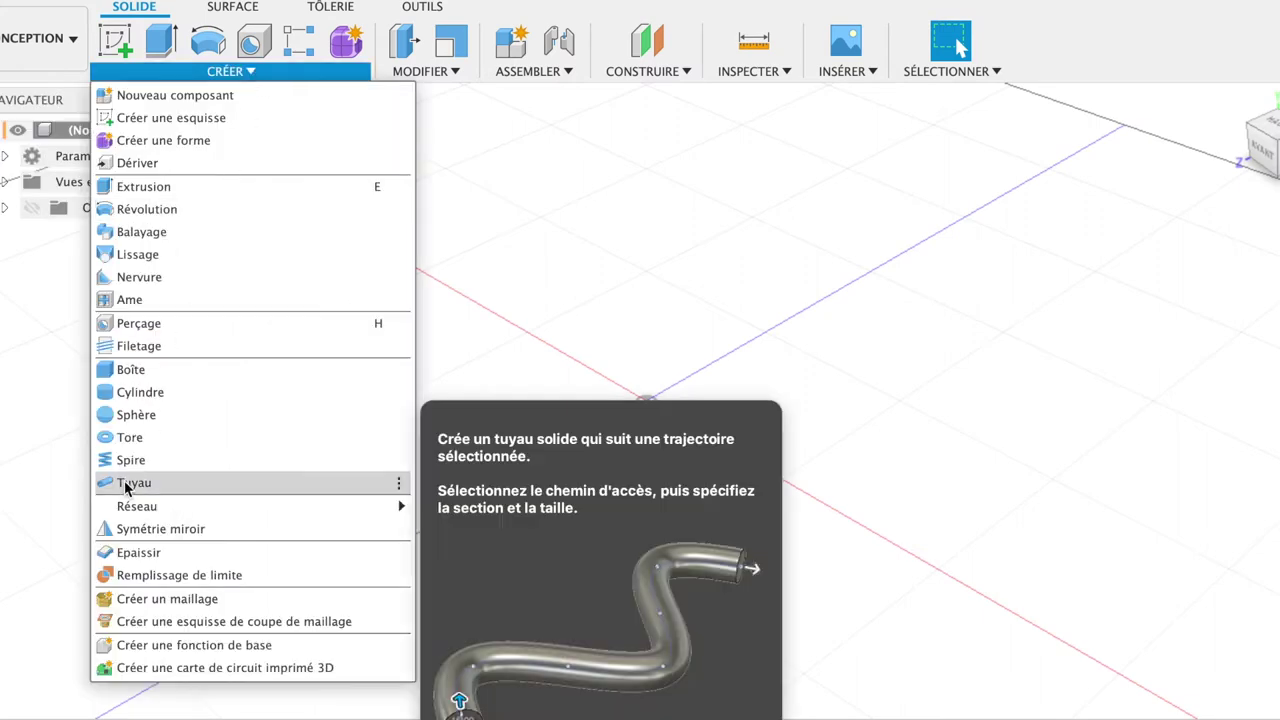
{"action": "left_click", "coordinate": [172, 411]}
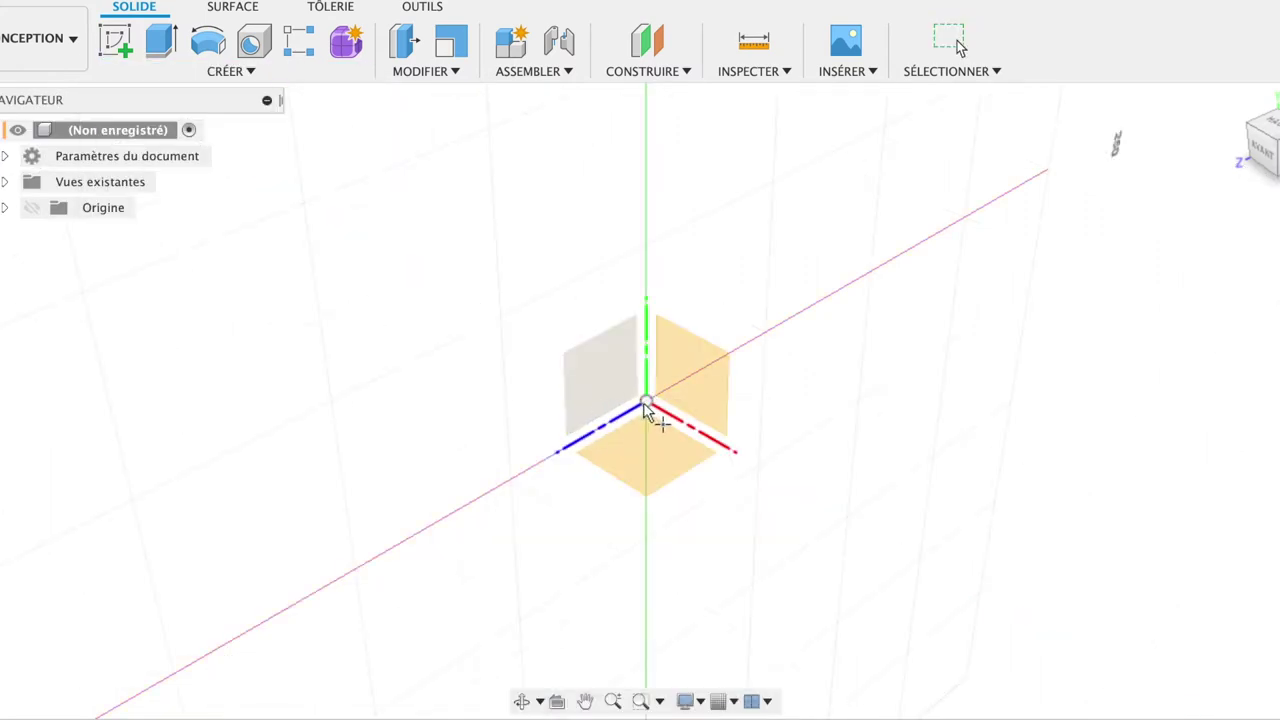
{"action": "left_click", "coordinate": [644, 435]}
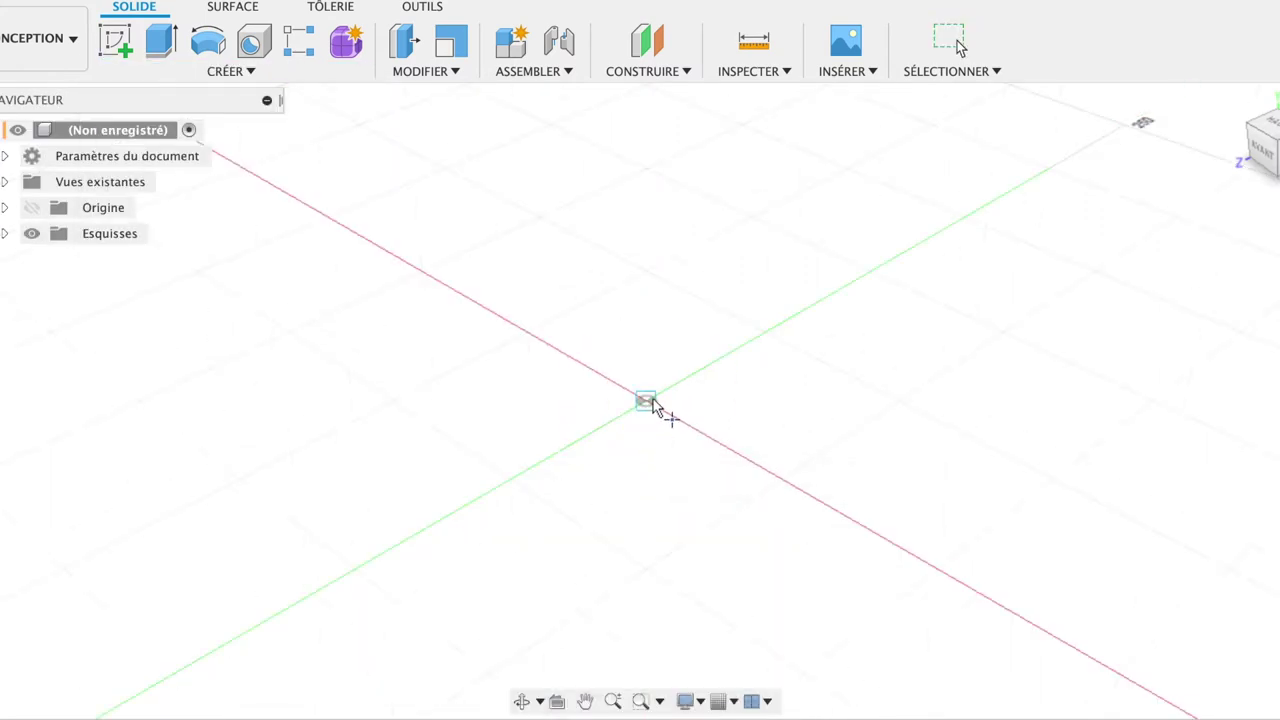
{"action": "left_click", "coordinate": [646, 401]}
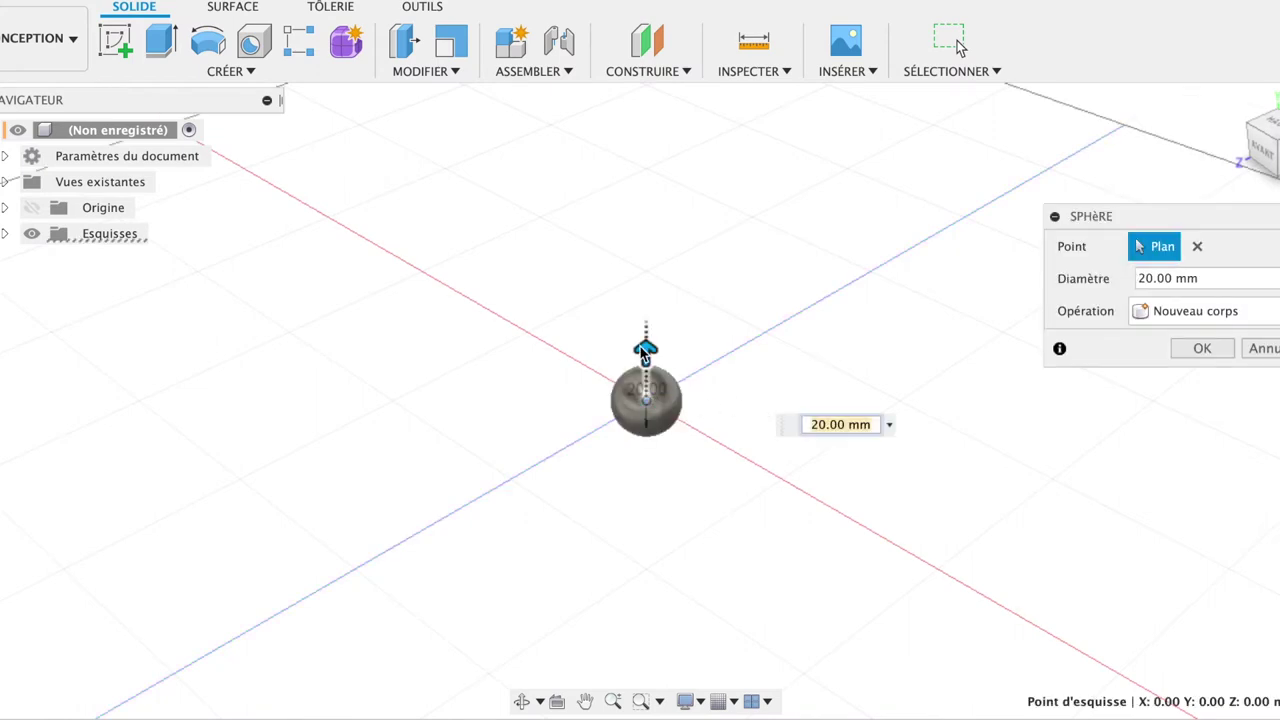
{"action": "mouse_move", "coordinate": [640, 341]}
{"action": "left_mouse_down"}
{"action": "mouse_move", "coordinate": [608, 206]}
{"action": "mouse_move", "coordinate": [612, 230]}
{"action": "left_mouse_up"}
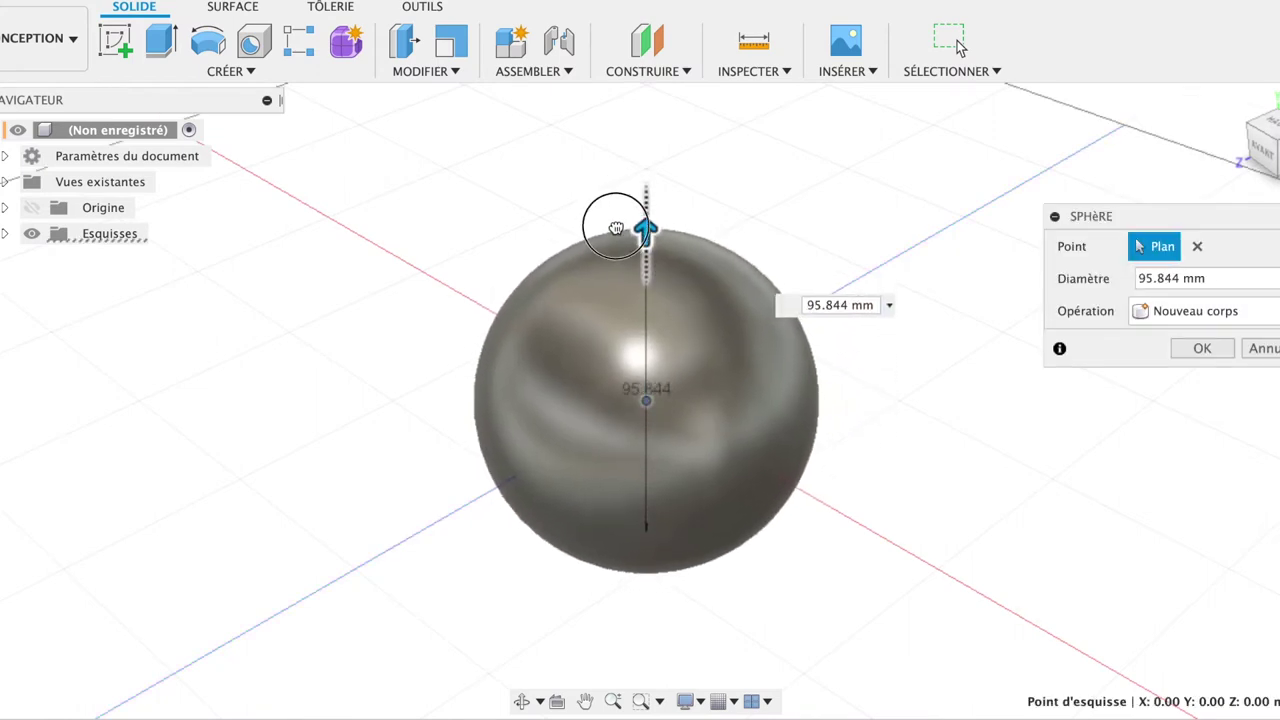
{"action": "left_click", "coordinate": [1262, 285]}
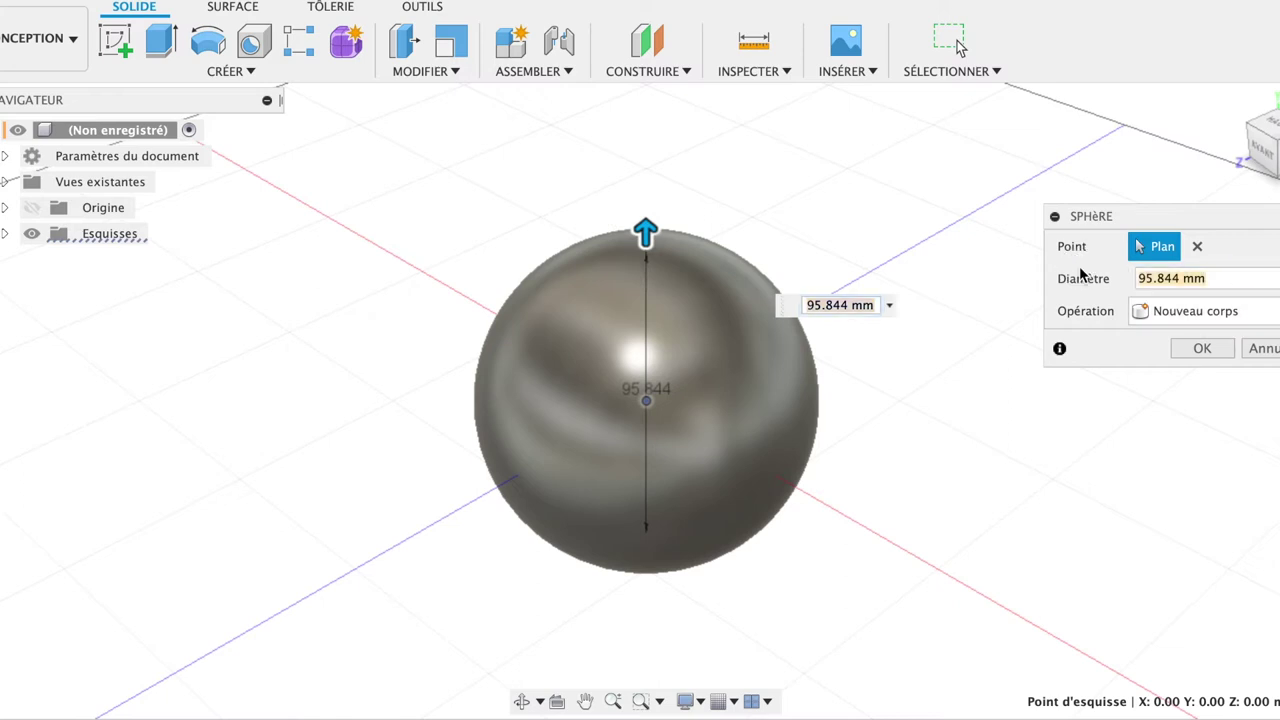
{"action": "type", "text": "40"}
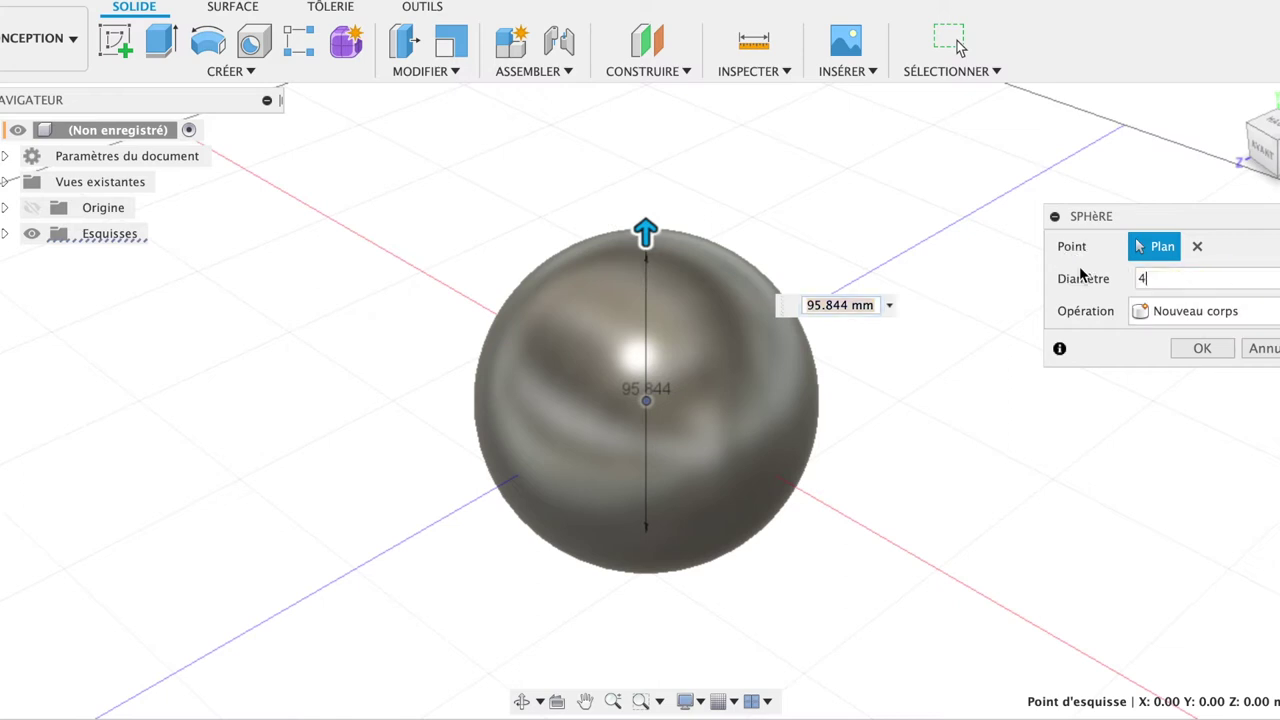
{"action": "left_click", "coordinate": [1203, 348]}
{"action": "left_click", "coordinate": [1239, 100]}
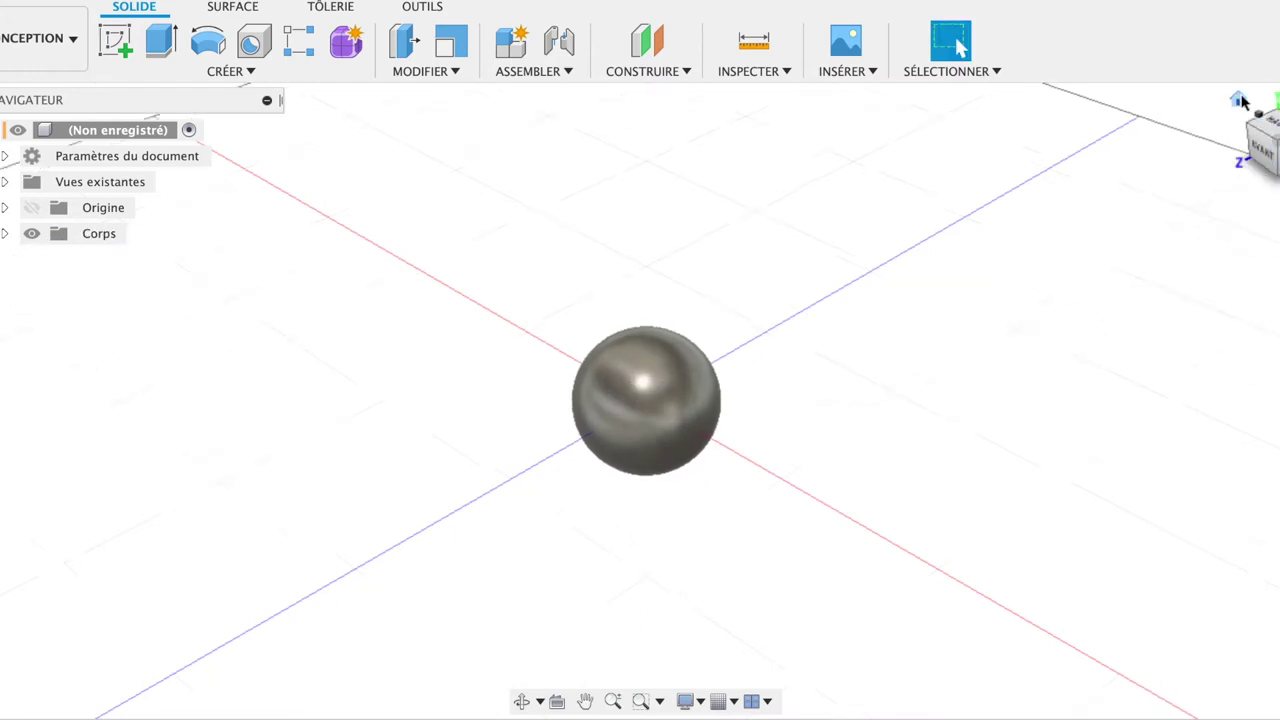
{"action": "left_click", "coordinate": [1258, 160]}
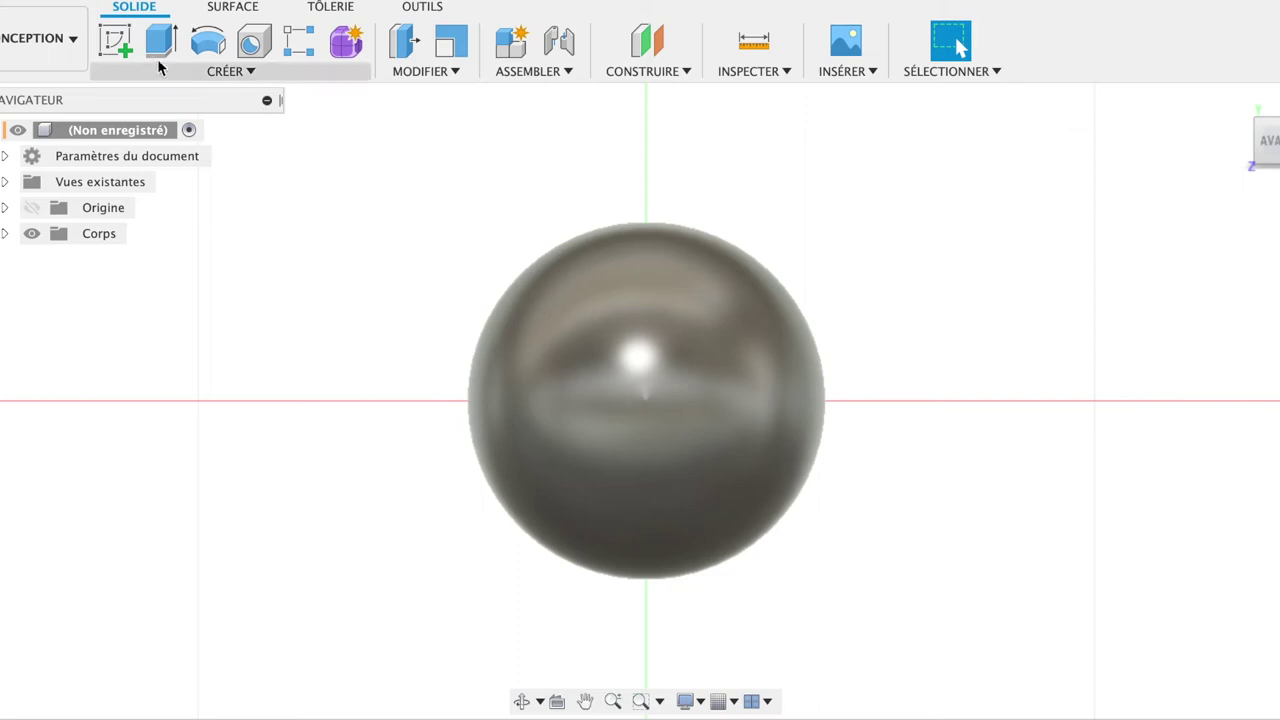
On the front plane, sketch a two-point rectangle 0.4 mm high spanning the sphere.
{"action": "left_click", "coordinate": [118, 40]}
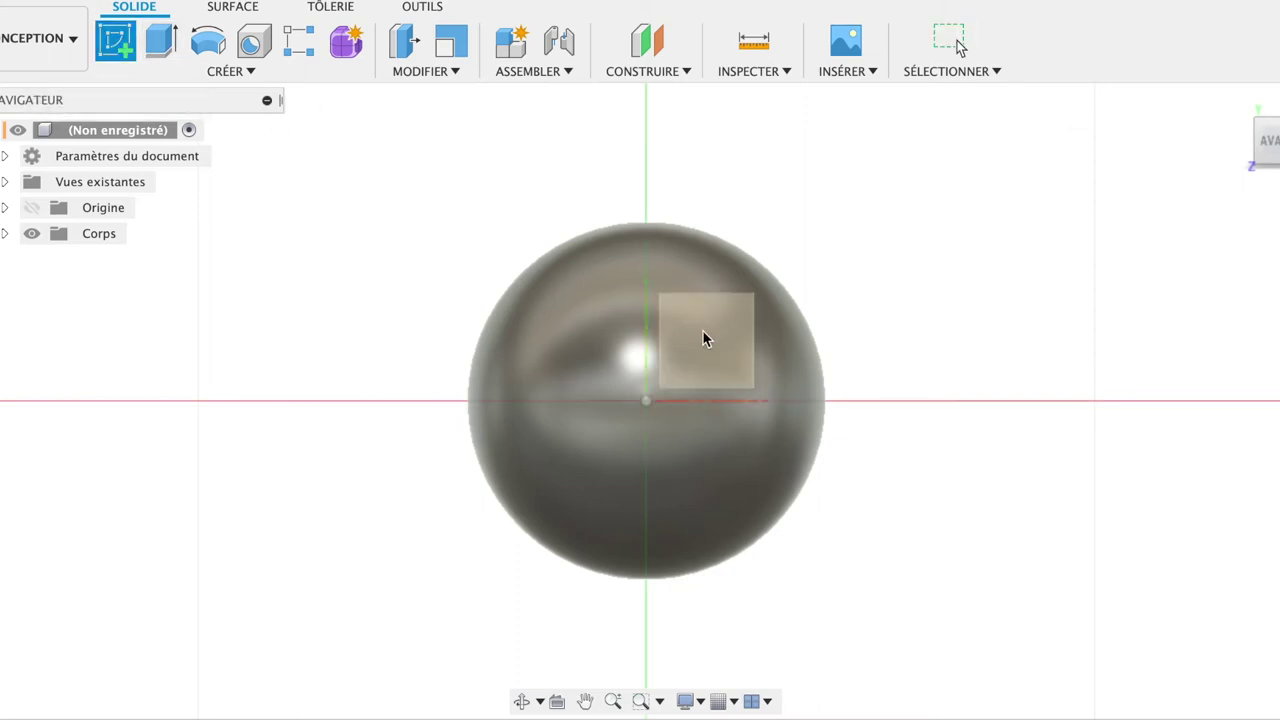
{"action": "left_click", "coordinate": [703, 331]}
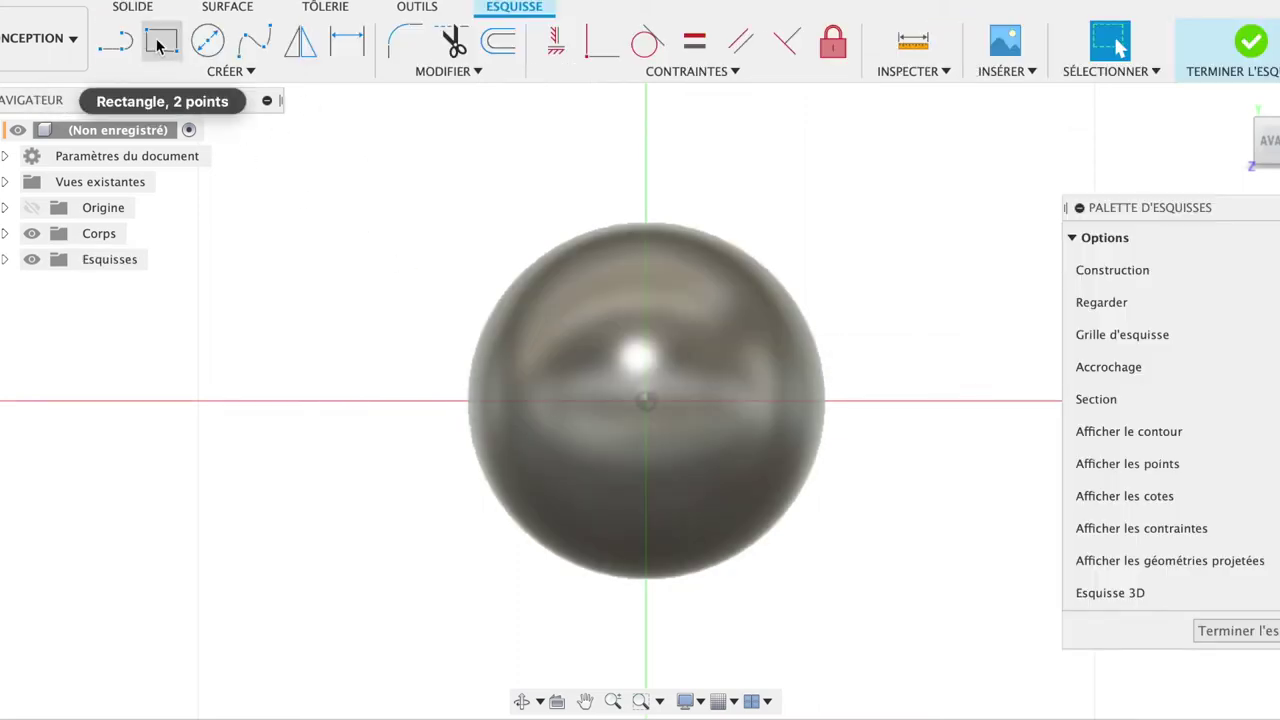
{"action": "left_click", "coordinate": [161, 40]}
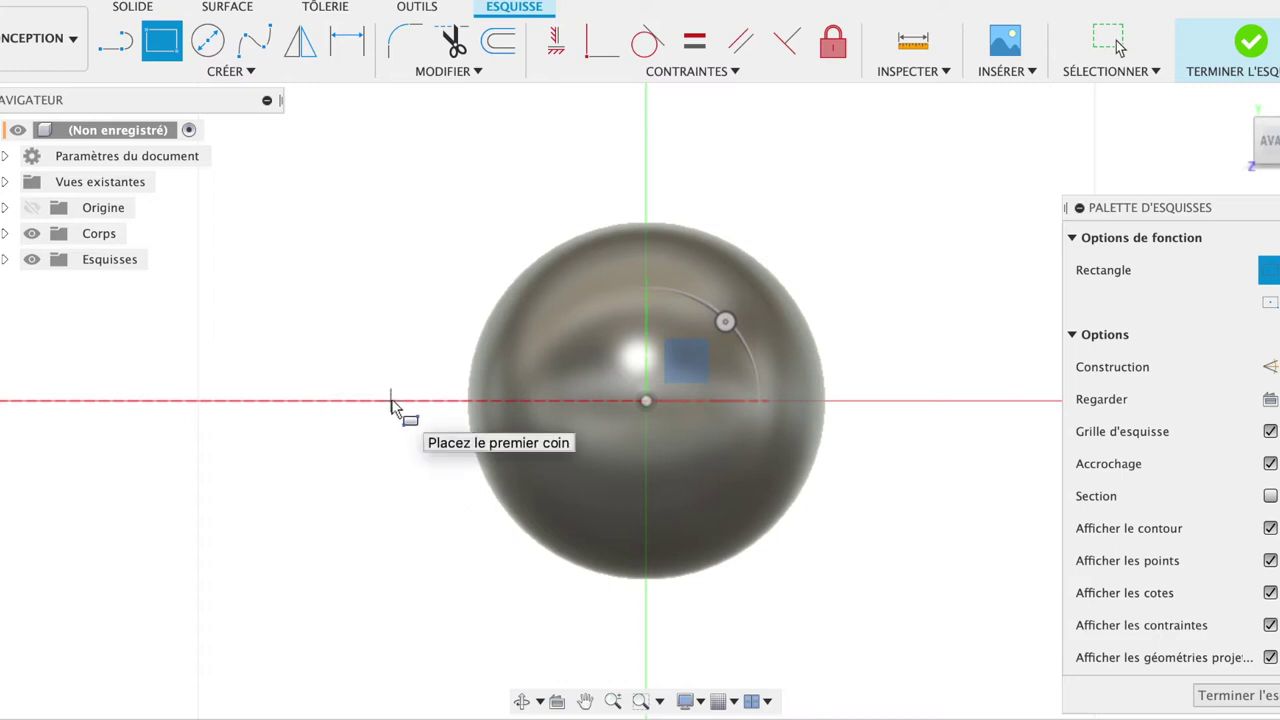
{"action": "left_click", "coordinate": [391, 401]}
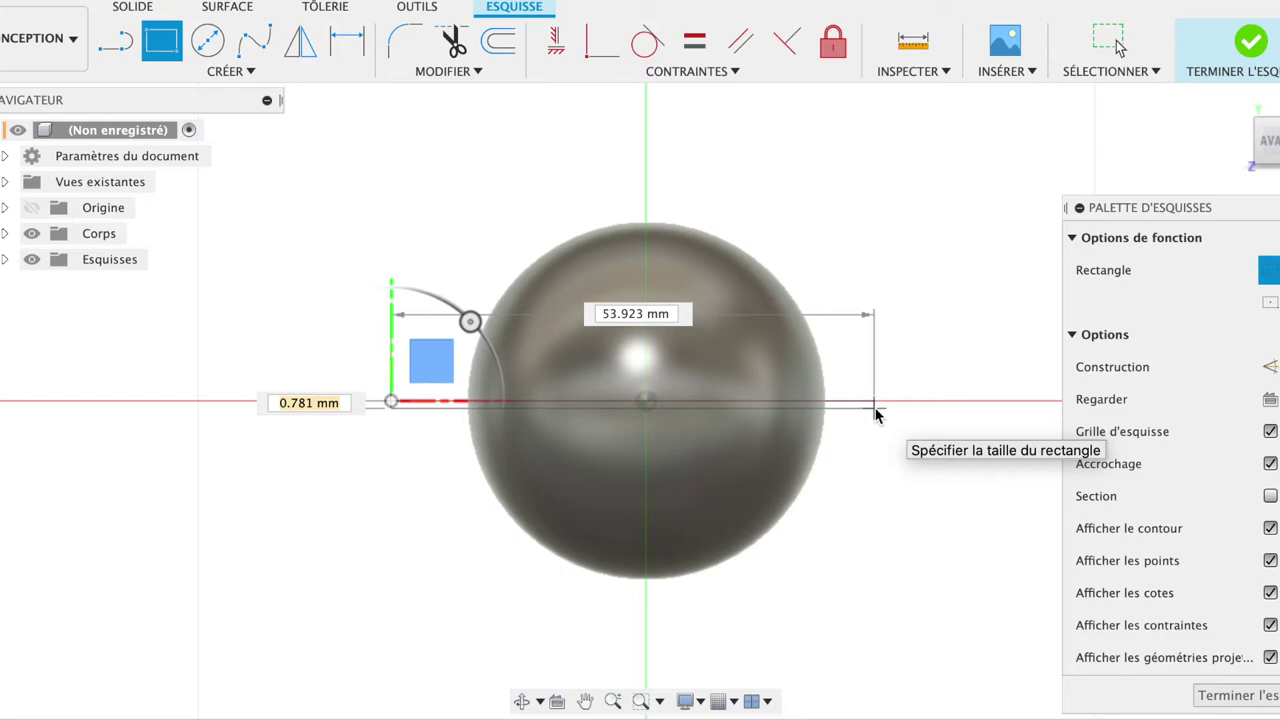
{"action": "type", "text": "0.1"}
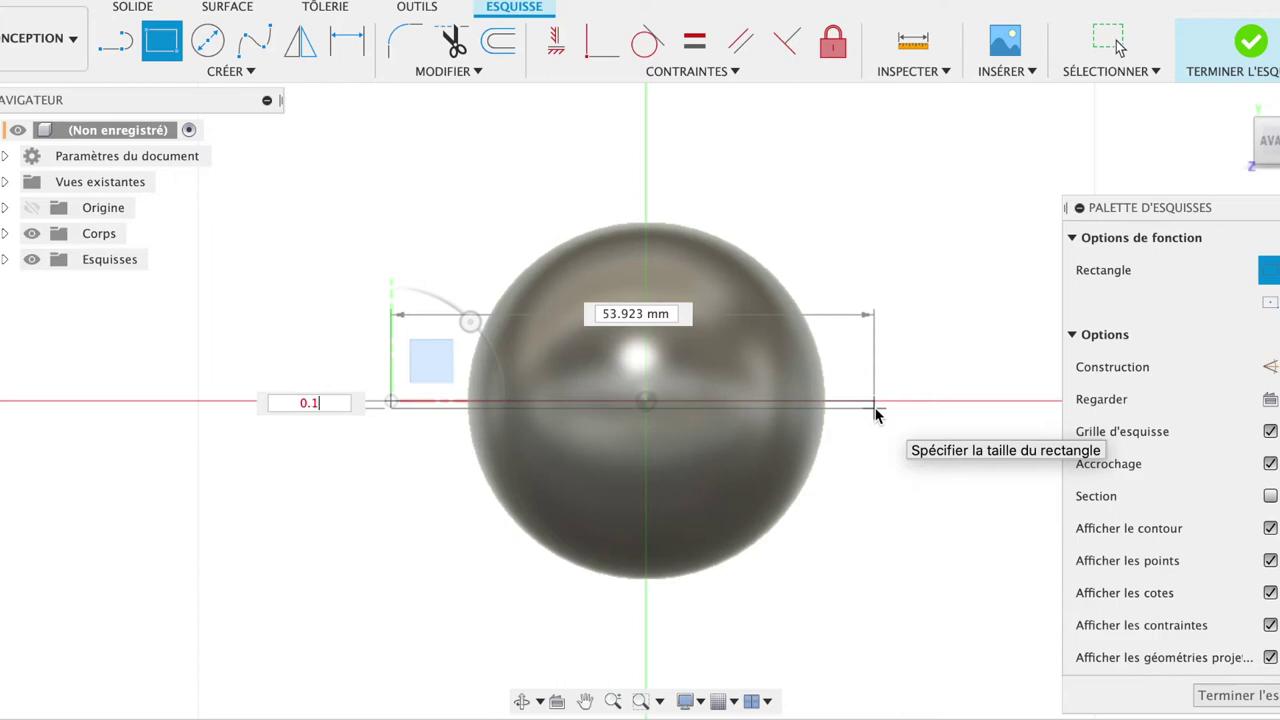
{"action": "key", "text": "Tab"}
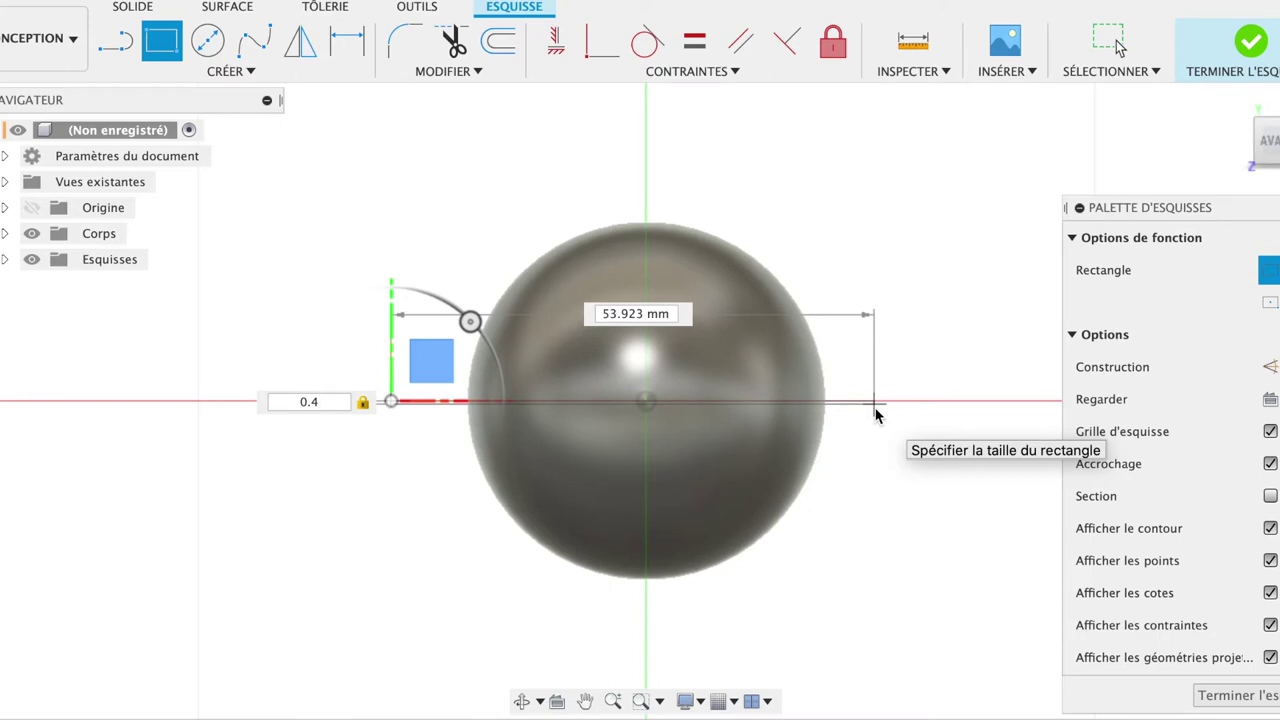
{"action": "key", "text": "Return"}
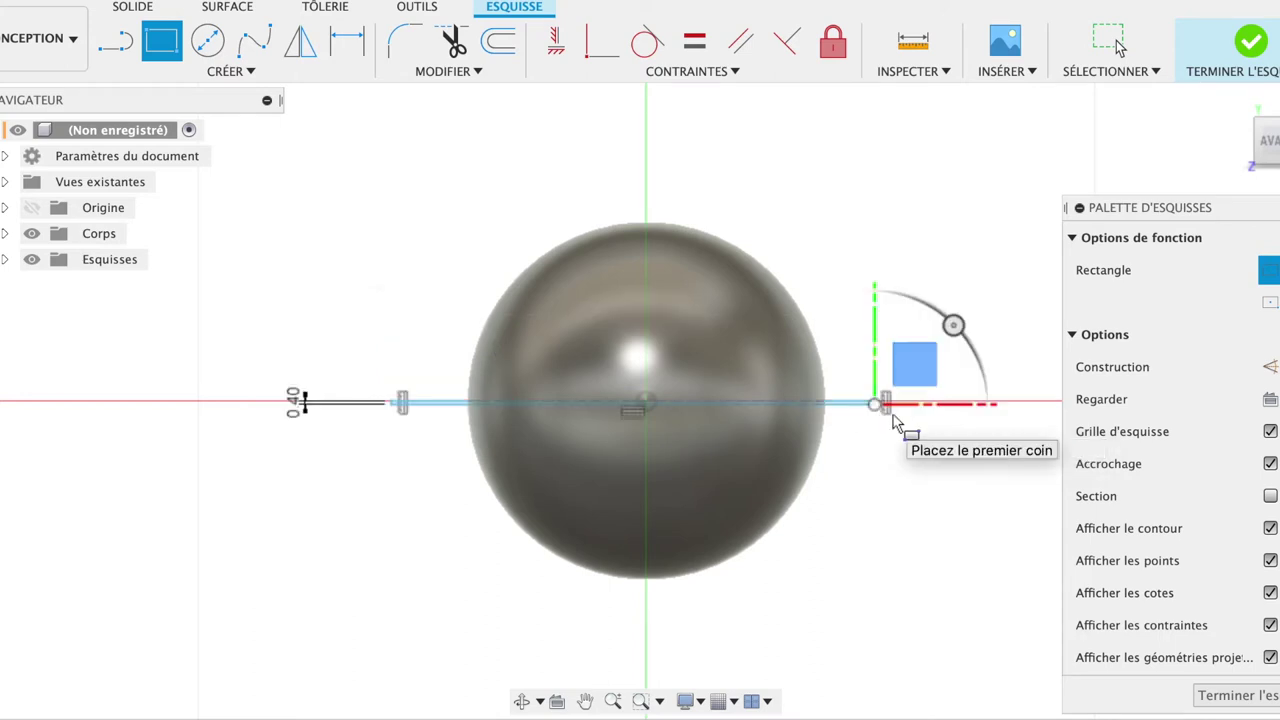
{"action": "key", "text": "e"}
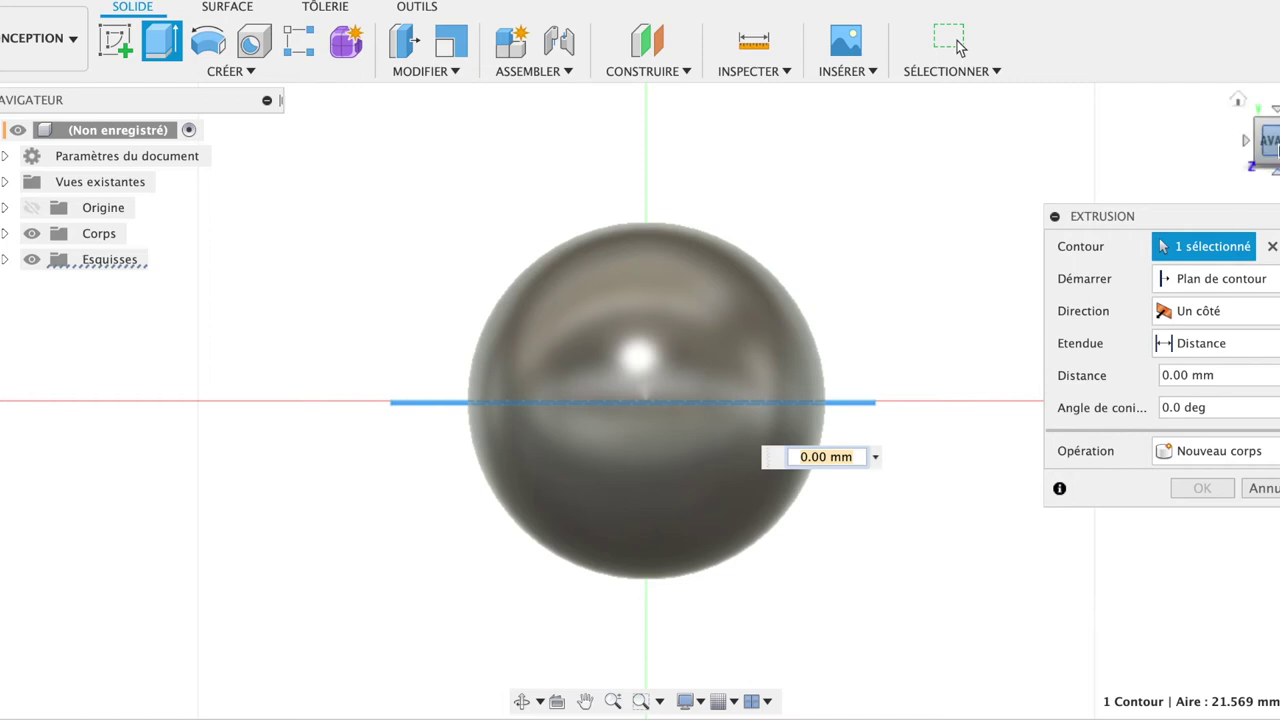
Cut the thin rectangle symmetrically about 30 mm through the sphere, splitting it at the equator.
{"action": "left_click_drag", "start_coordinate": [1262, 142], "coordinate": [1063, 167]}
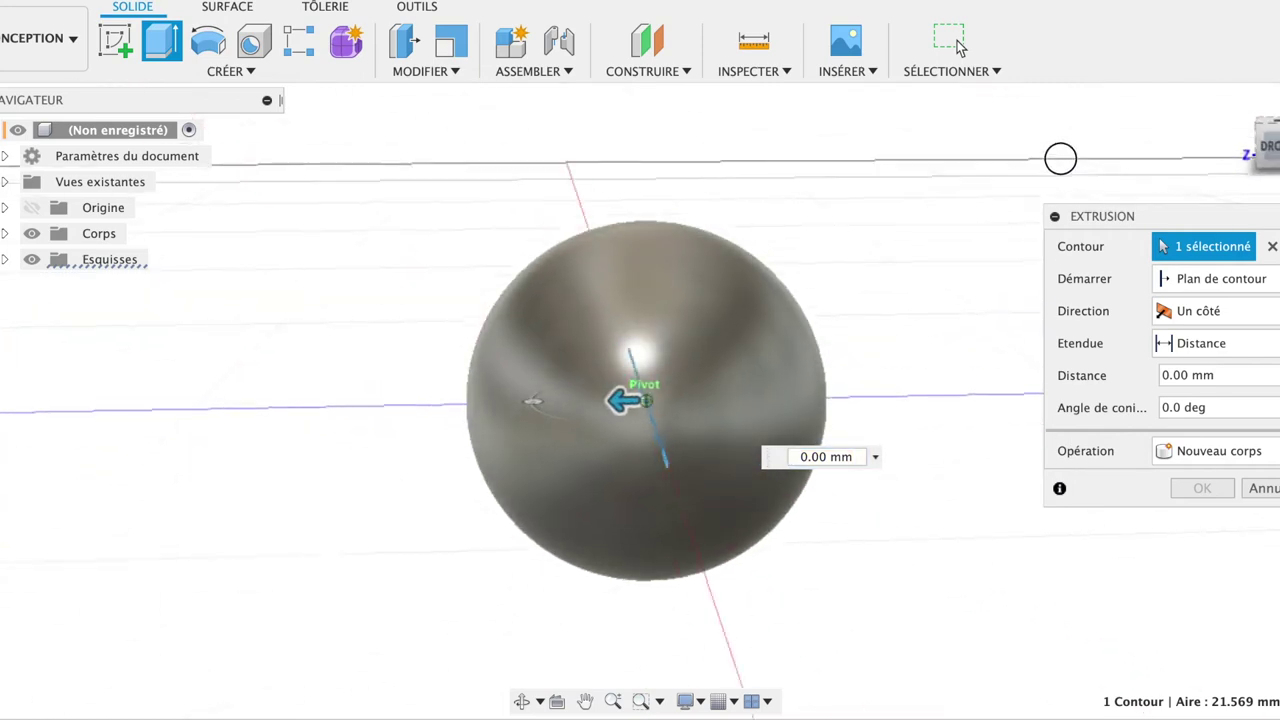
{"action": "left_click", "coordinate": [1266, 314]}
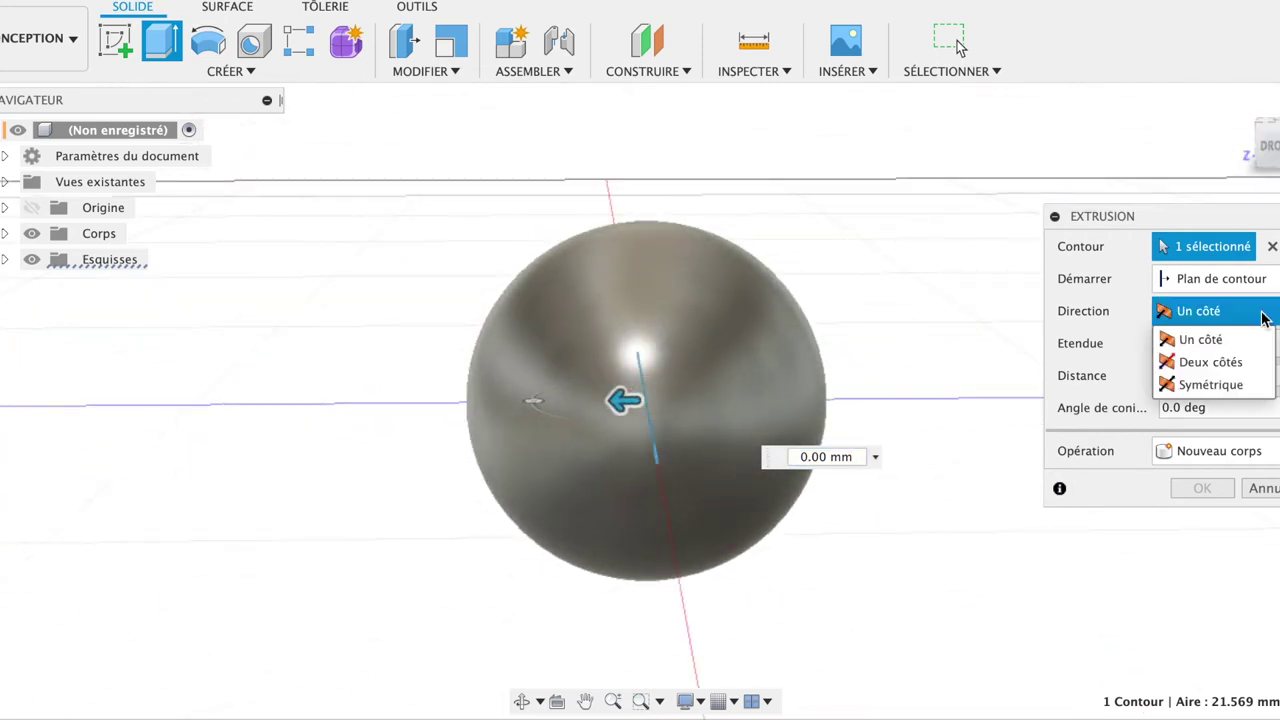
{"action": "left_click", "coordinate": [1230, 385]}
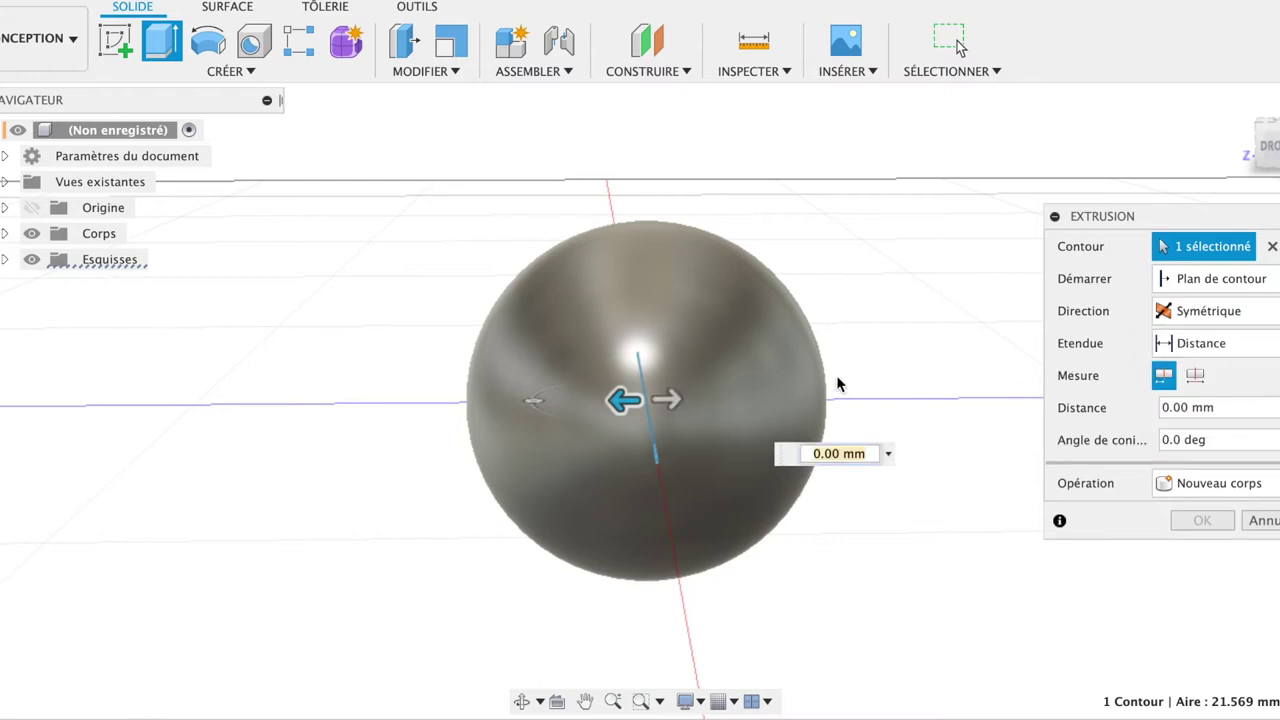
{"action": "left_click_drag", "start_coordinate": [670, 402], "coordinate": [934, 451]}
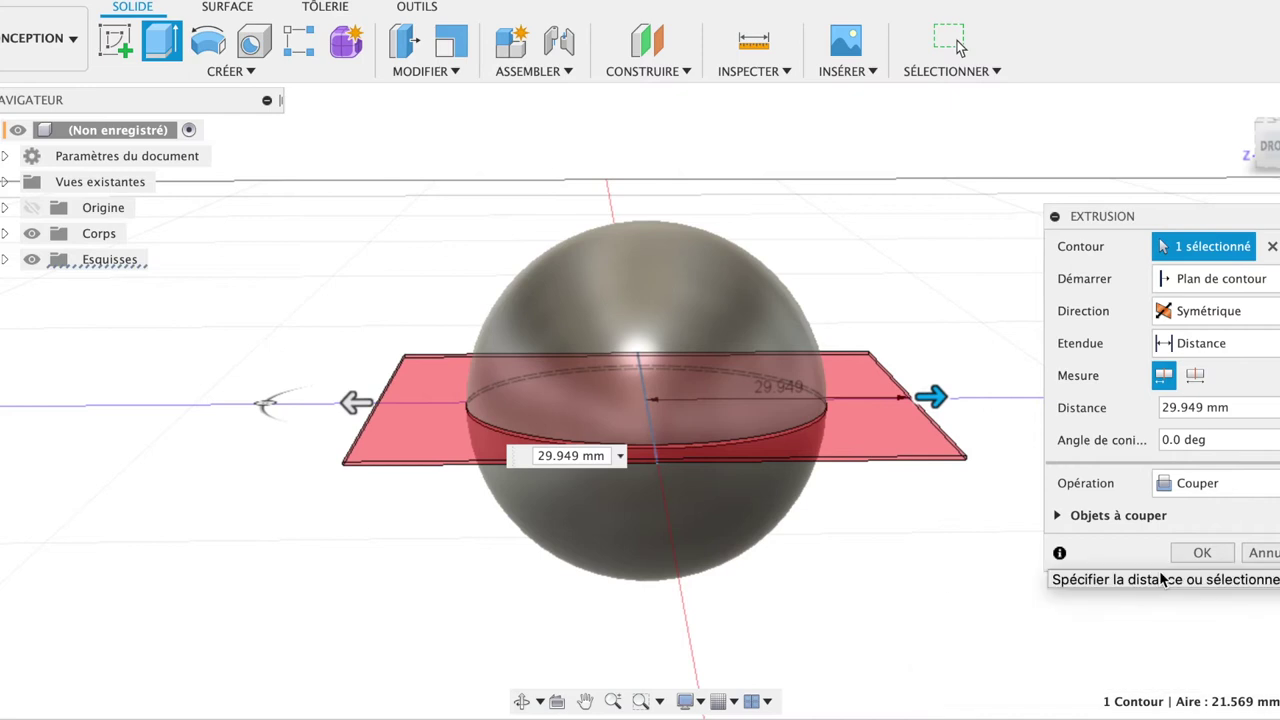
{"action": "left_click", "coordinate": [1201, 553]}
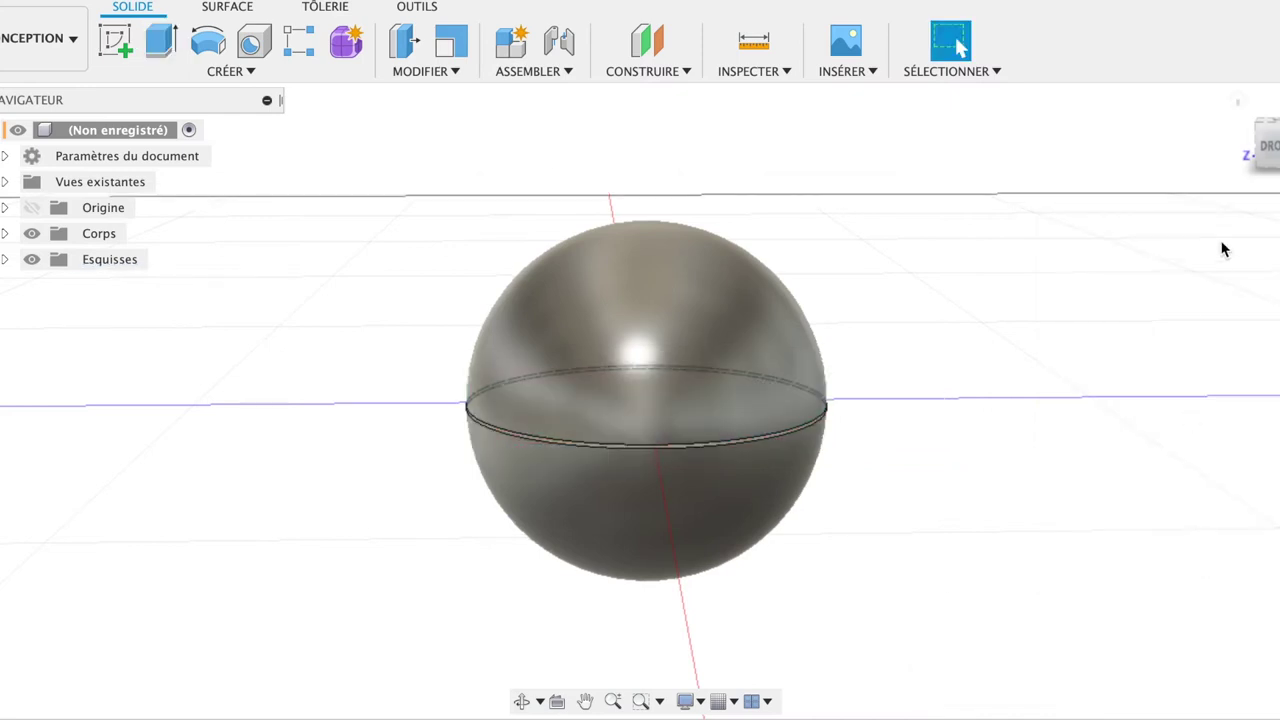
{"action": "left_click", "coordinate": [1238, 100]}
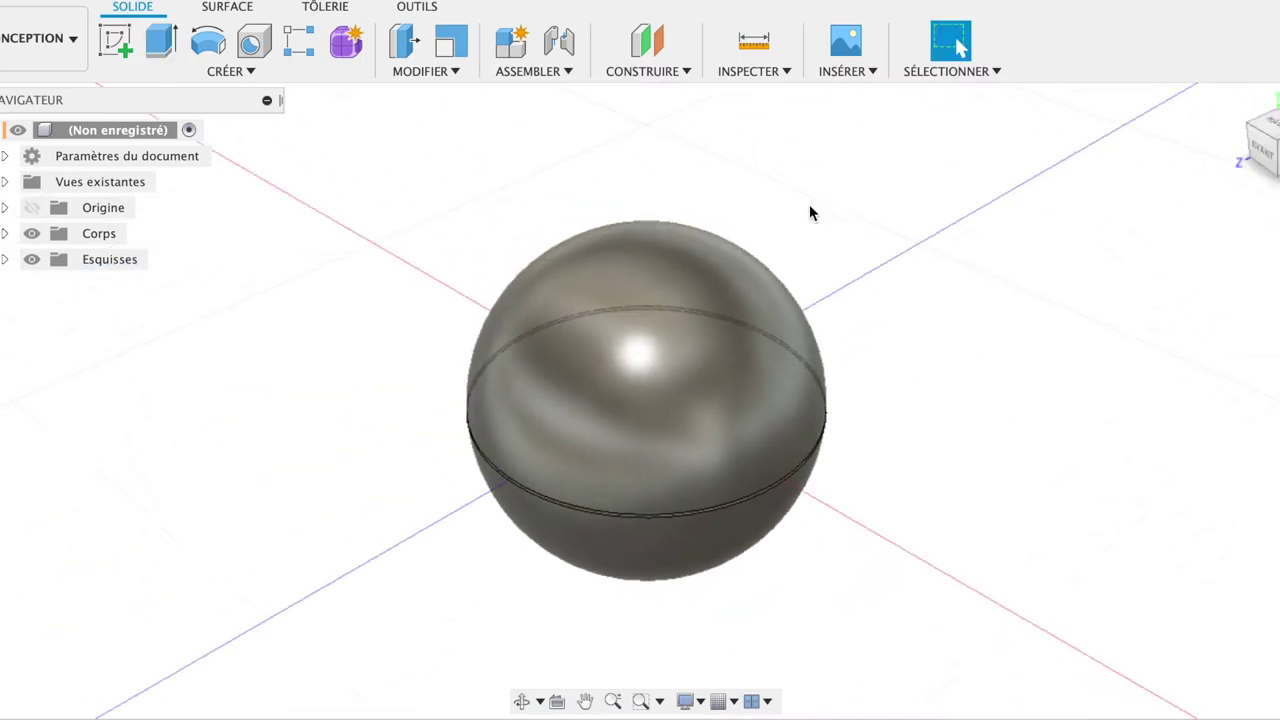
Rename the upper half body Corps1 to 'haut'.
{"action": "left_click", "coordinate": [5, 233]}
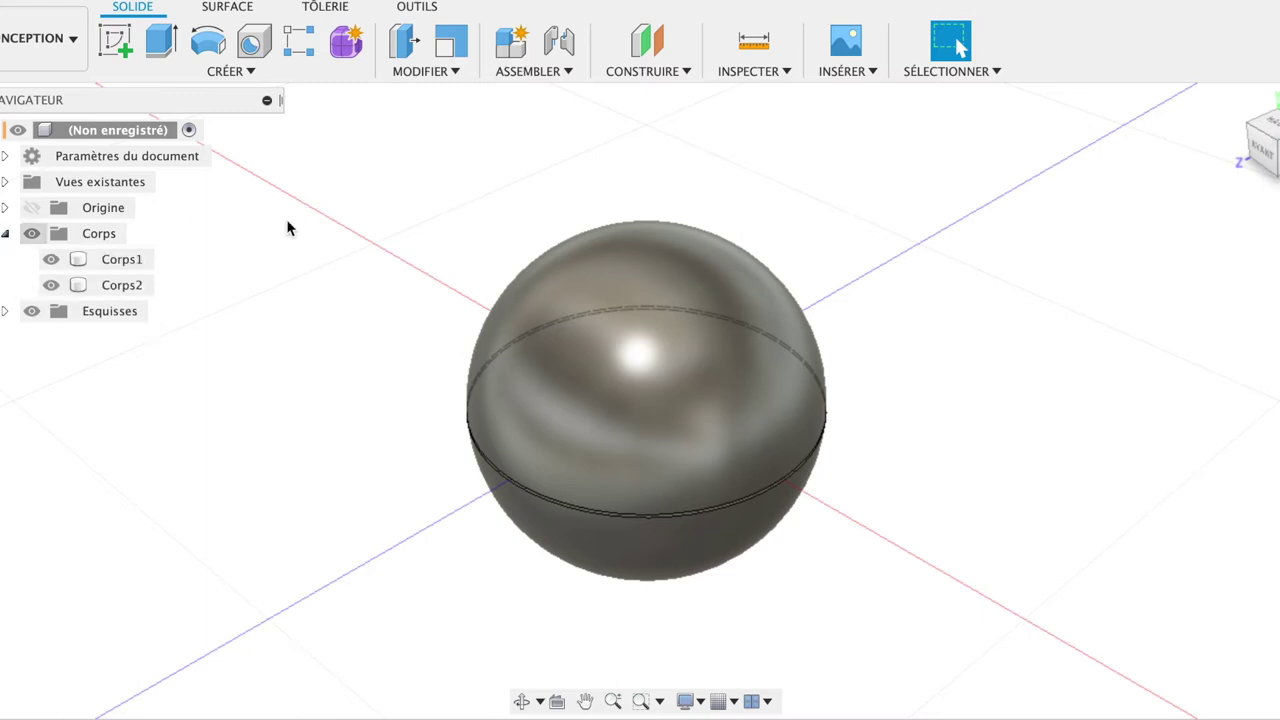
{"action": "left_click", "coordinate": [1263, 148]}
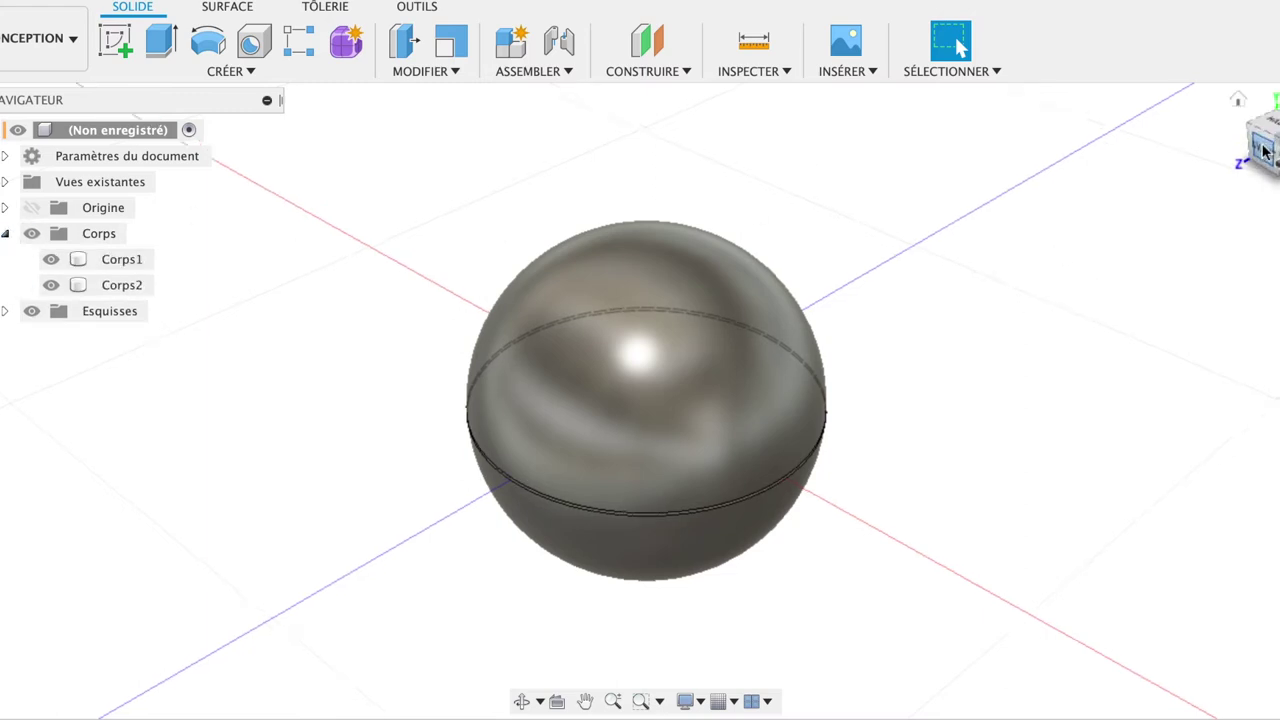
{"action": "left_click", "coordinate": [781, 294]}
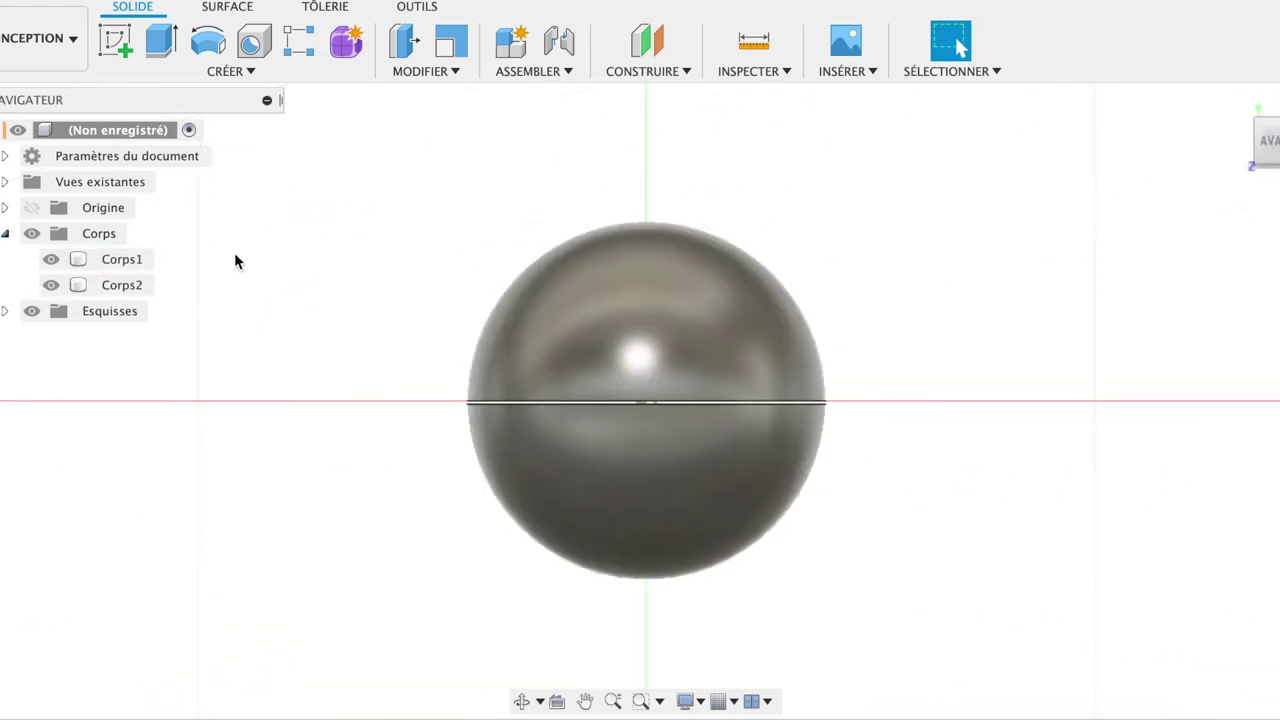
{"action": "left_click", "coordinate": [143, 261]}
{"action": "double_click", "coordinate": [144, 261]}
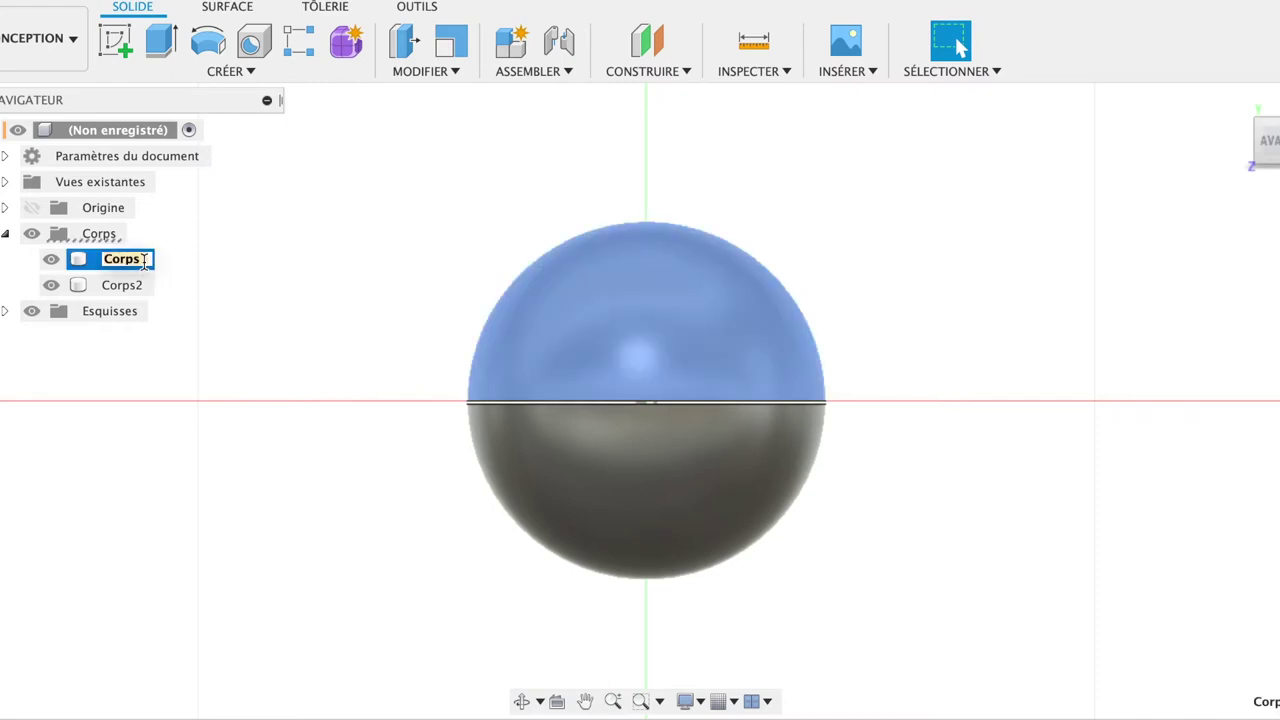
{"action": "type", "text": "haut"}
{"action": "key", "text": "Return"}
Rename the lower body Corps2 to 'bas' and hide it.
{"action": "left_click", "coordinate": [132, 288]}
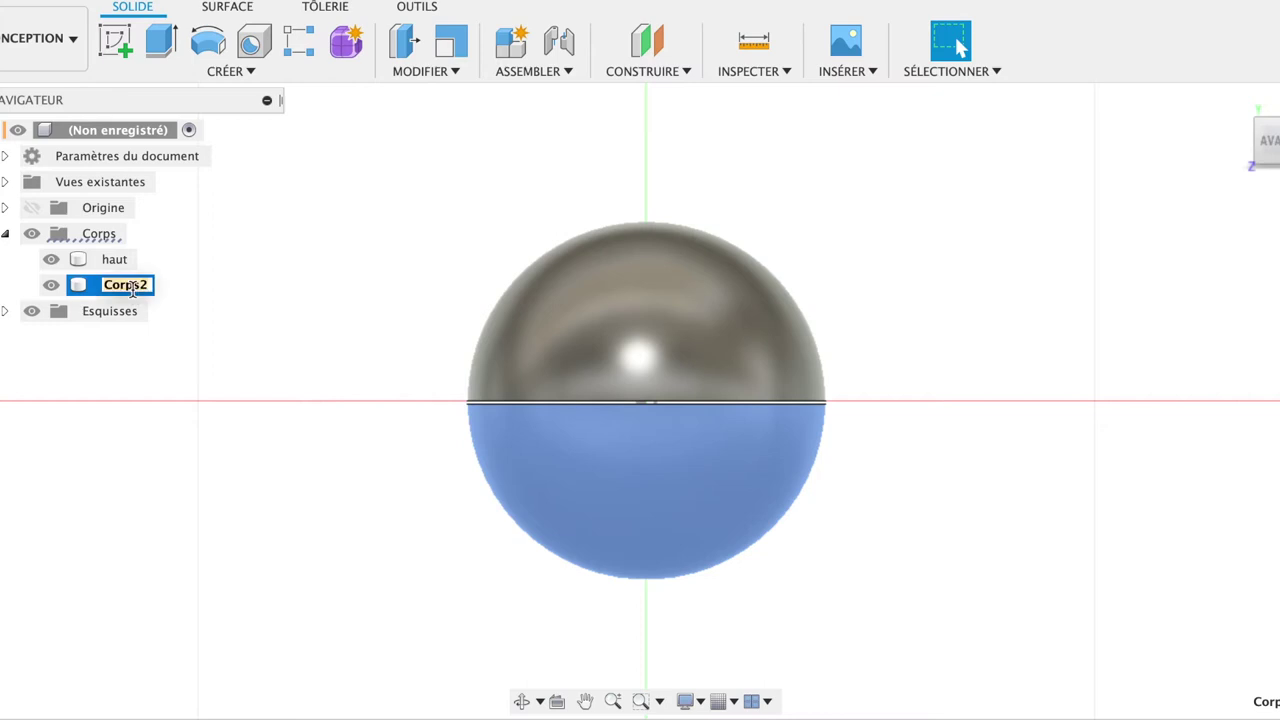
{"action": "type", "text": "bas"}
{"action": "key", "text": "Return"}
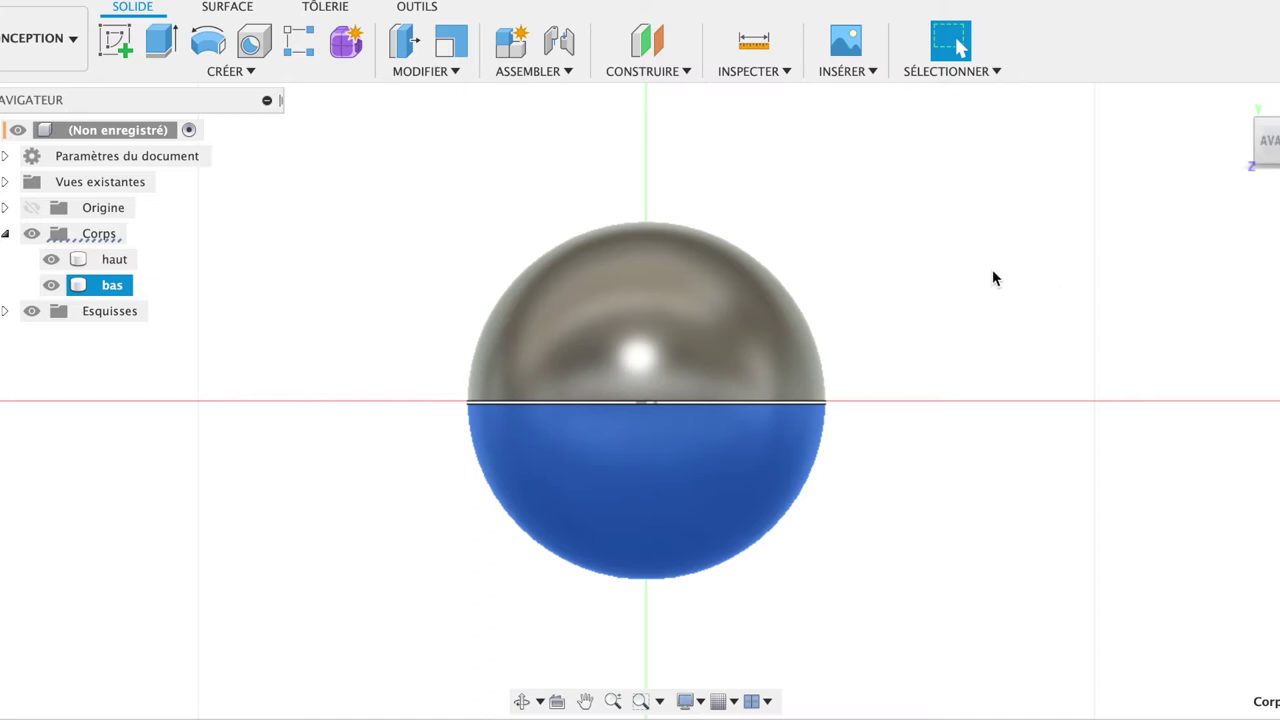
{"action": "left_click", "coordinate": [51, 285]}
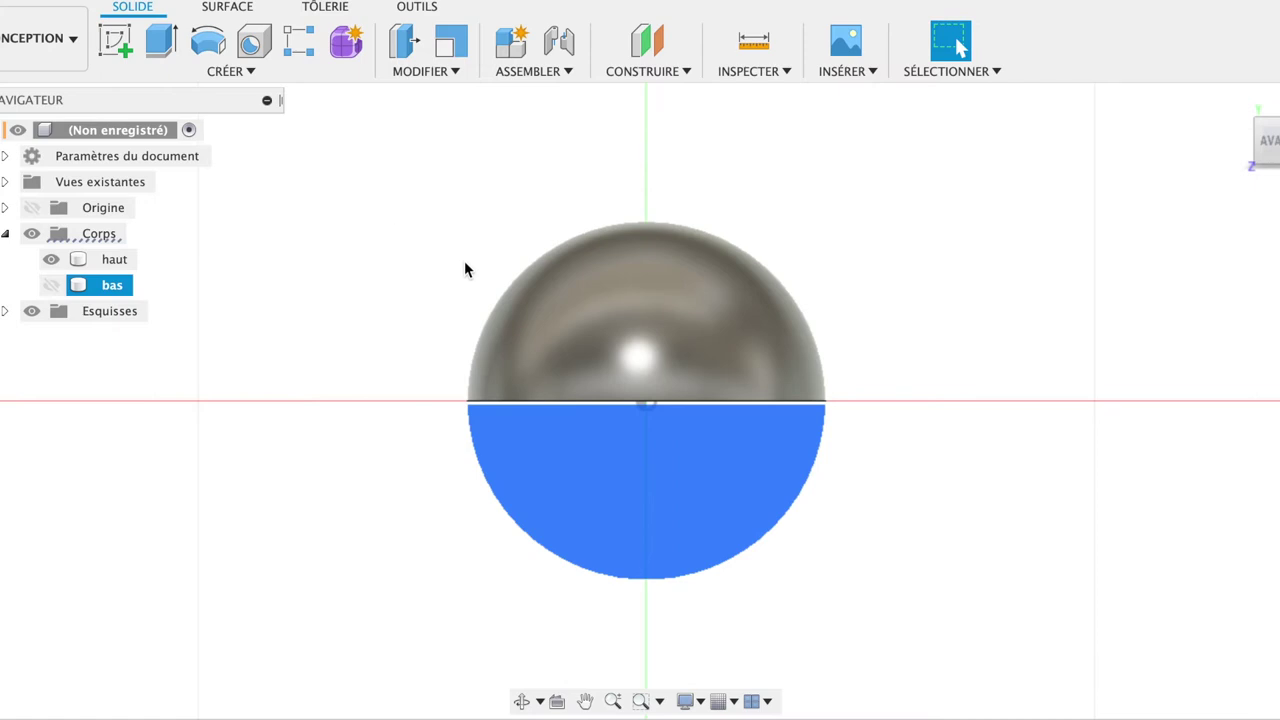
{"action": "left_click", "coordinate": [1054, 246]}
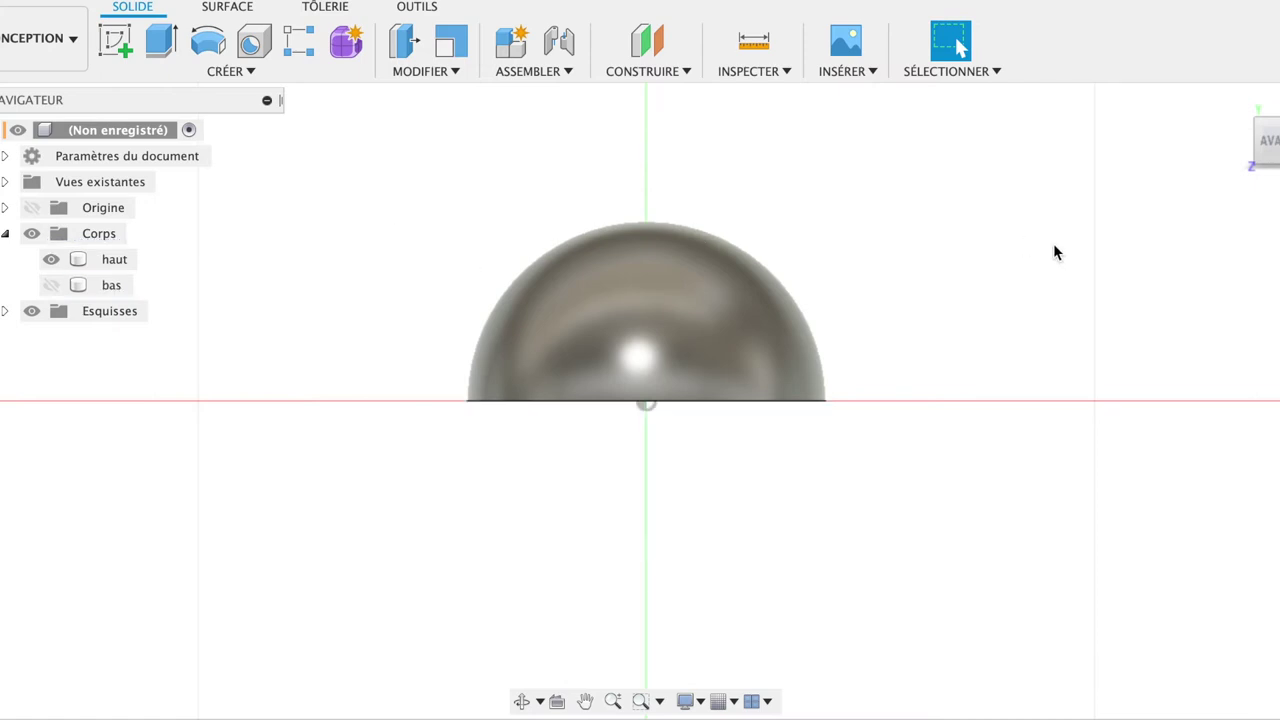
Shell haut inward from its flat face with a 2.5 mm wall, then show bas again.
{"action": "left_click", "coordinate": [1275, 142]}
{"action": "left_click", "coordinate": [686, 380]}
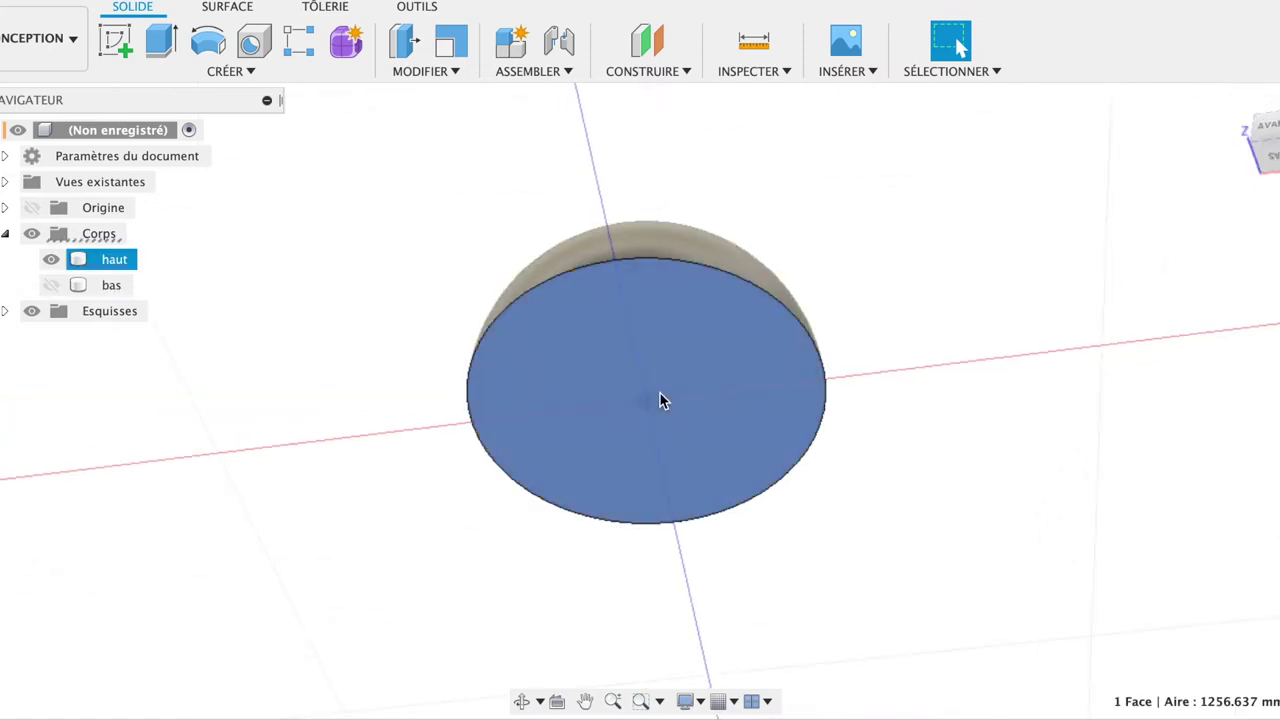
{"action": "left_click", "coordinate": [456, 72]}
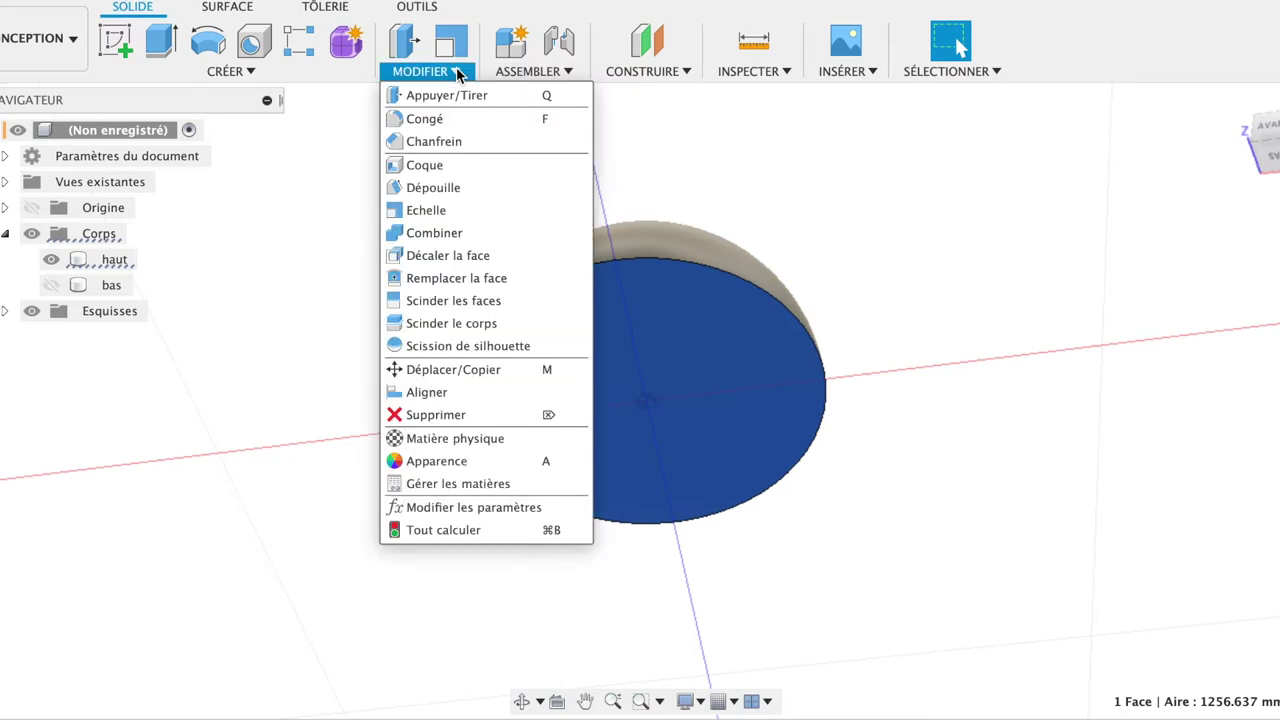
{"action": "left_click", "coordinate": [440, 165]}
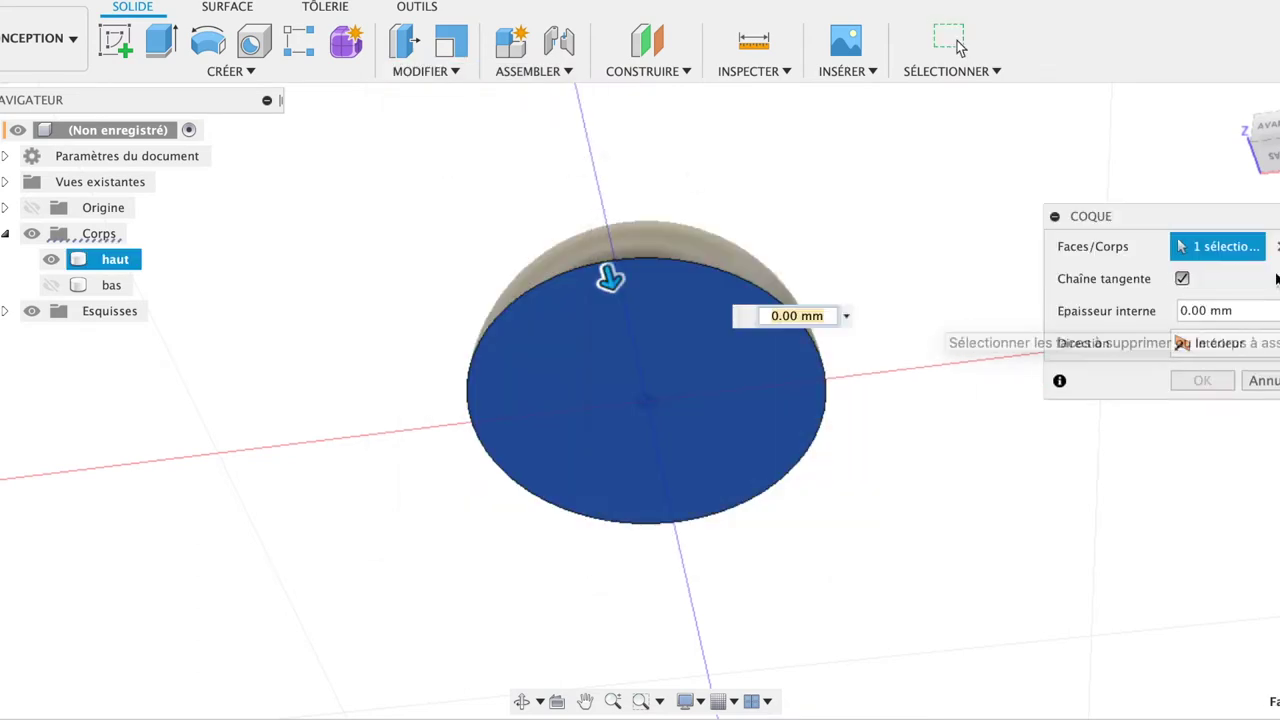
{"action": "left_click", "coordinate": [1235, 310]}
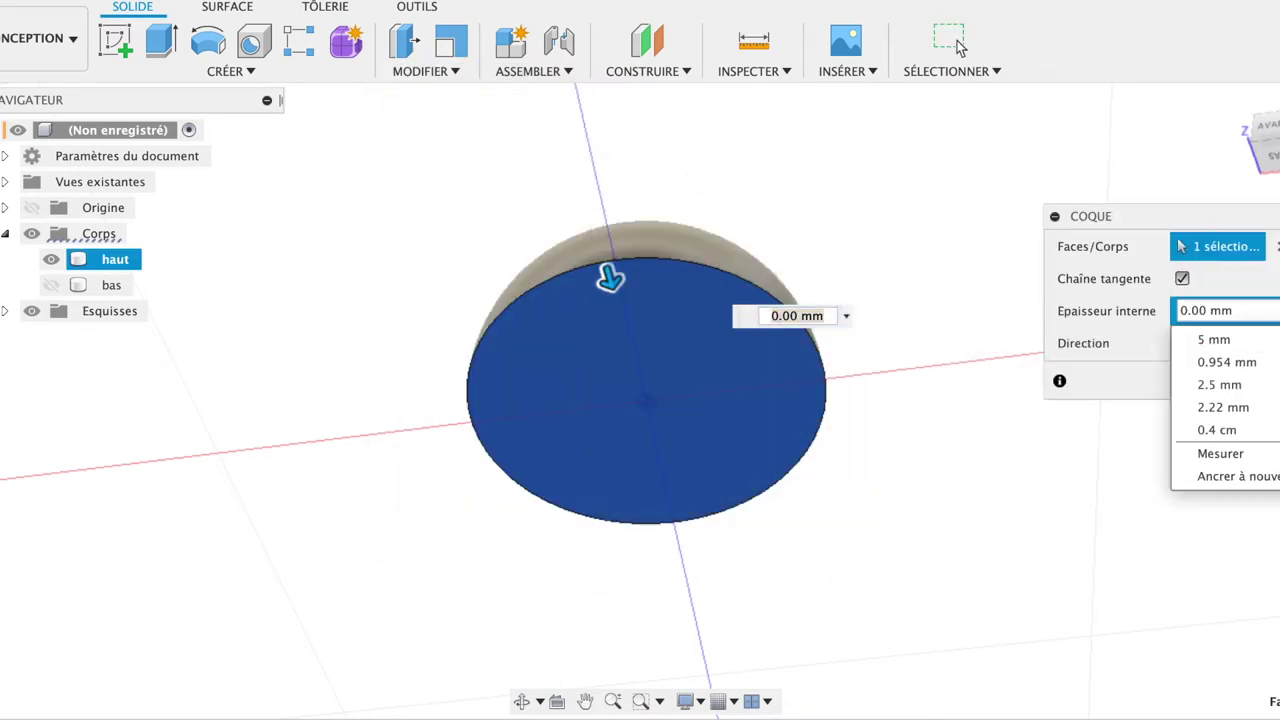
{"action": "left_click", "coordinate": [1256, 346]}
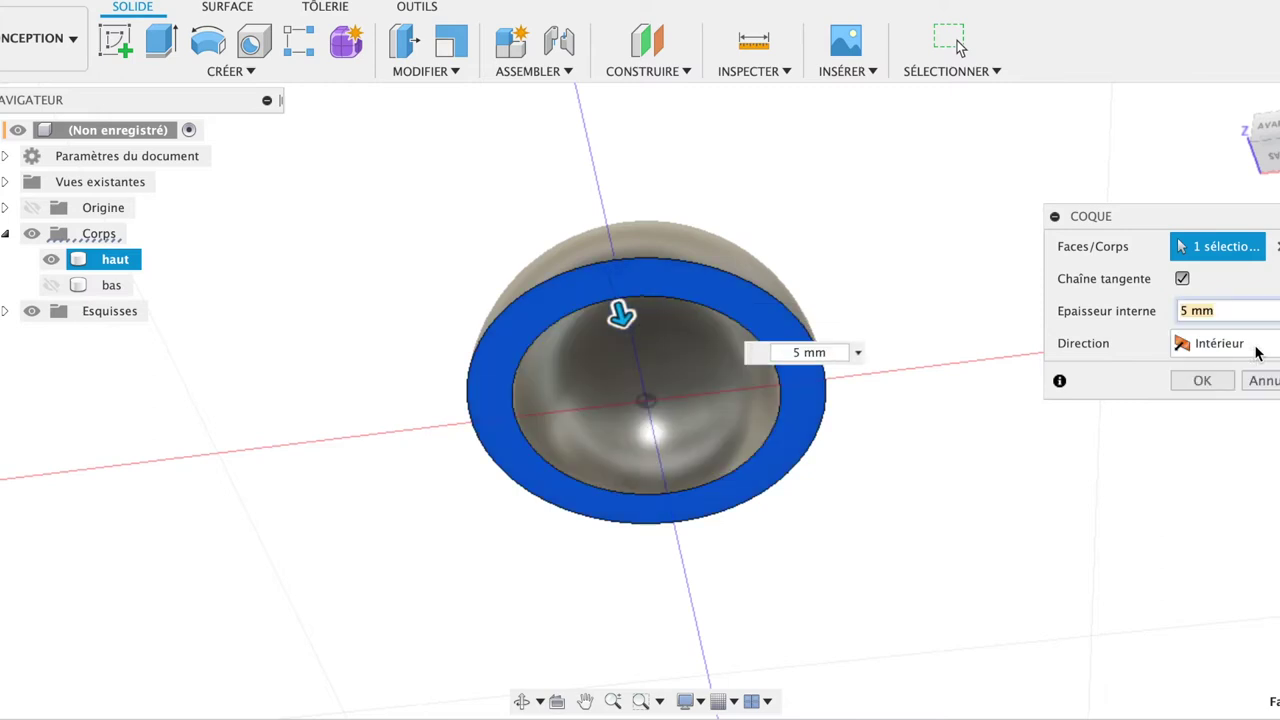
{"action": "left_click", "coordinate": [1240, 310]}
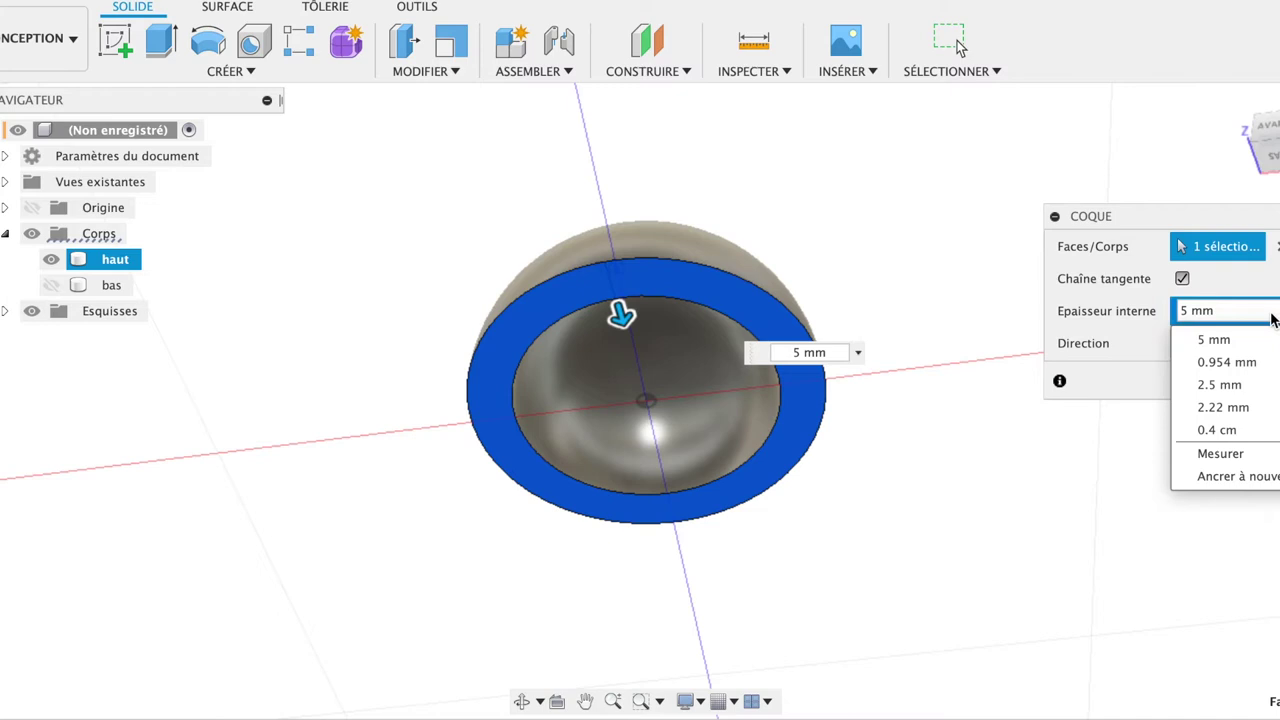
{"action": "left_click", "coordinate": [1235, 387]}
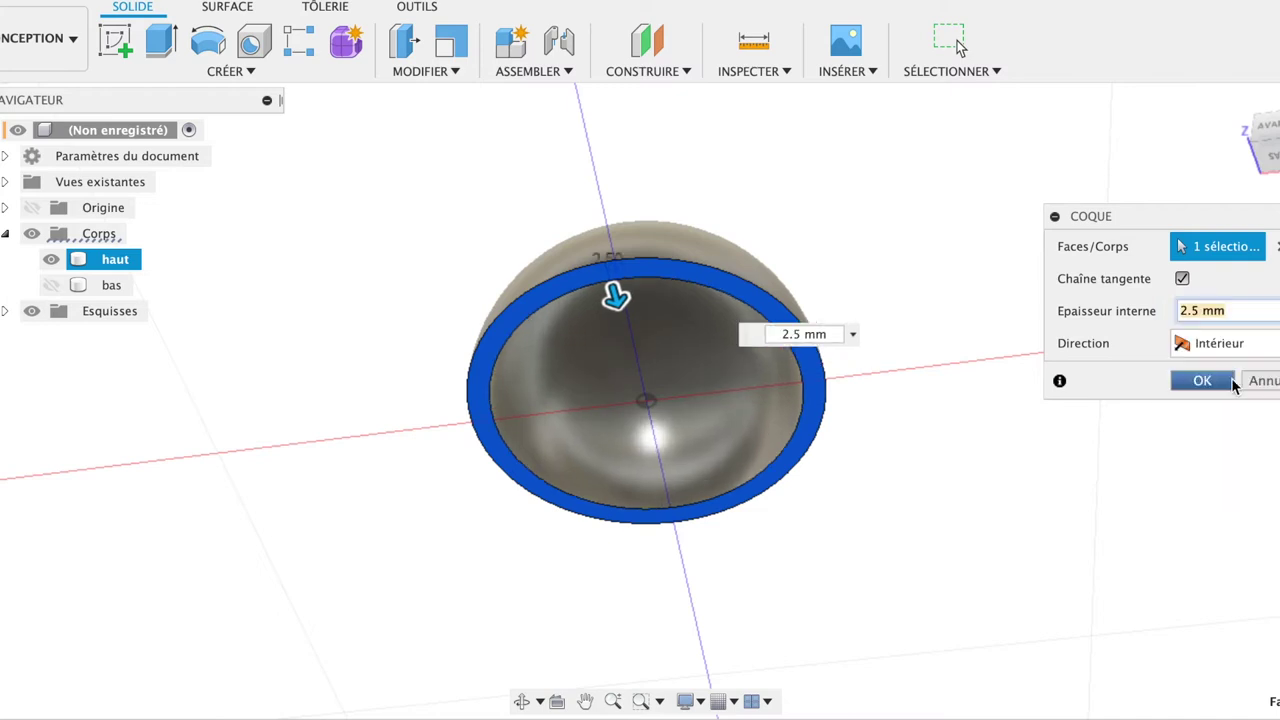
{"action": "left_click", "coordinate": [1222, 386]}
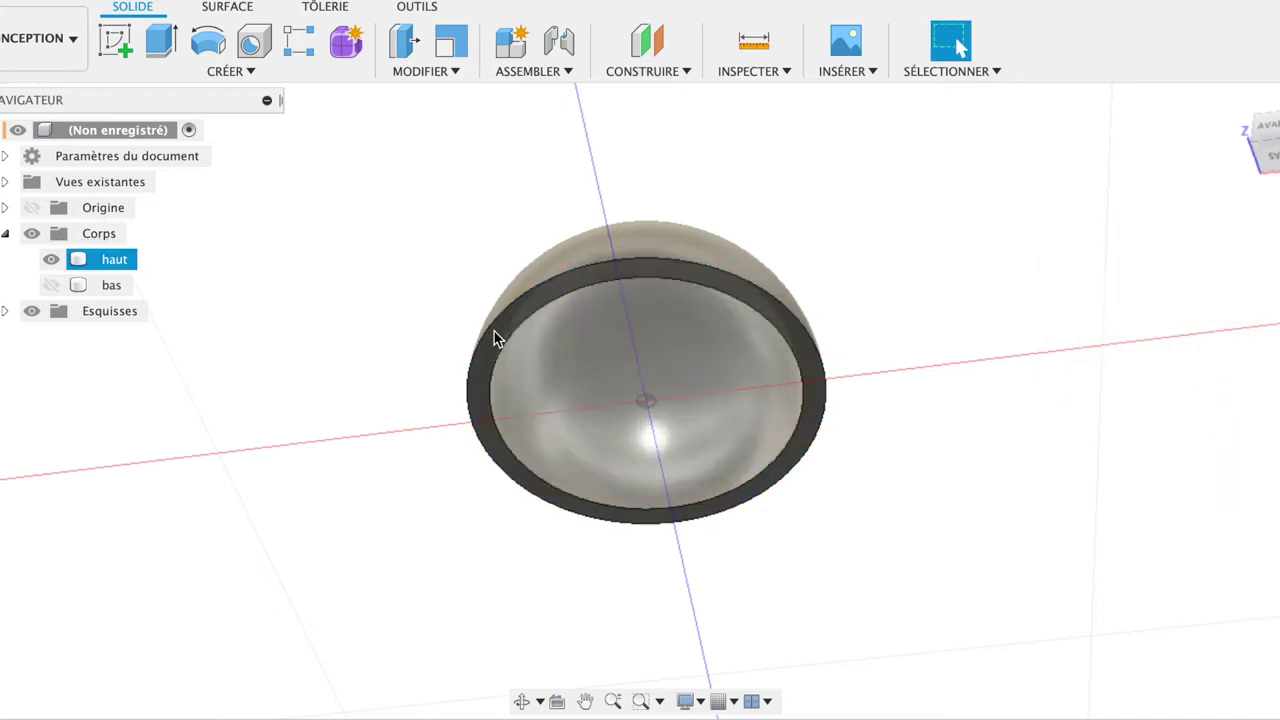
{"action": "left_click", "coordinate": [51, 285]}
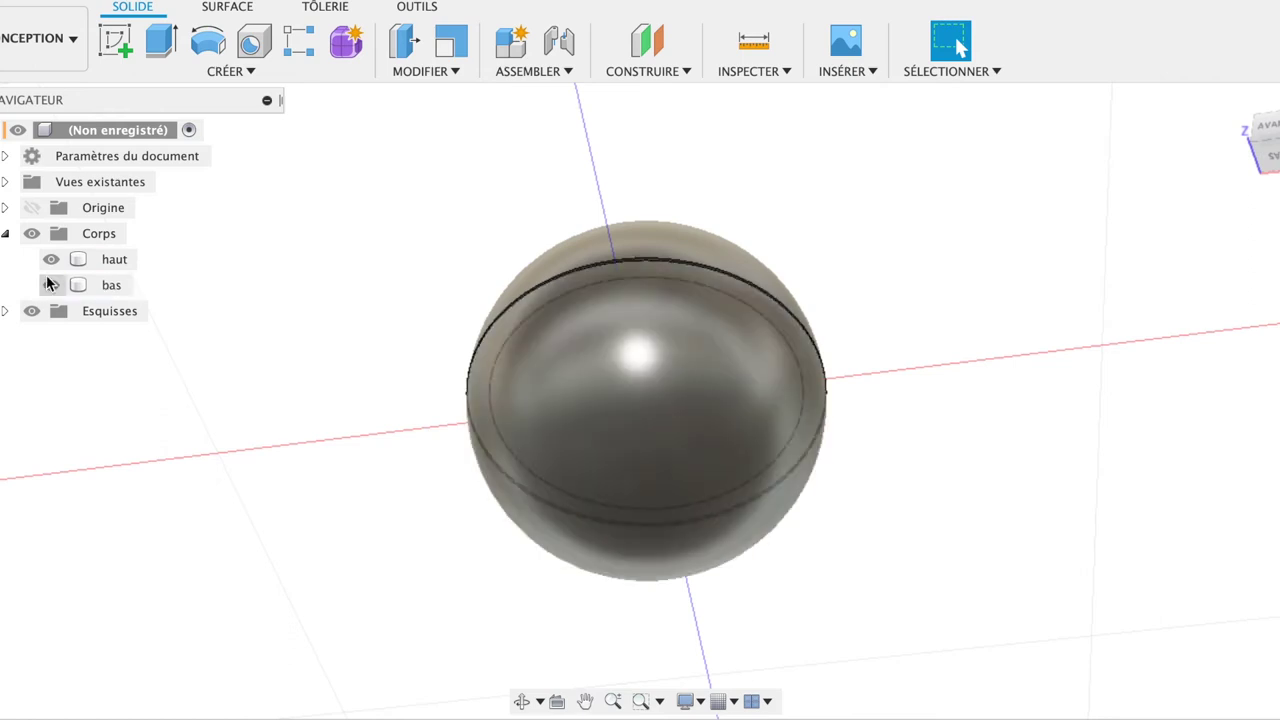
Hide haut and shell bas inward from its flat top face with a 2.5 mm wall.
{"action": "left_click", "coordinate": [51, 259]}
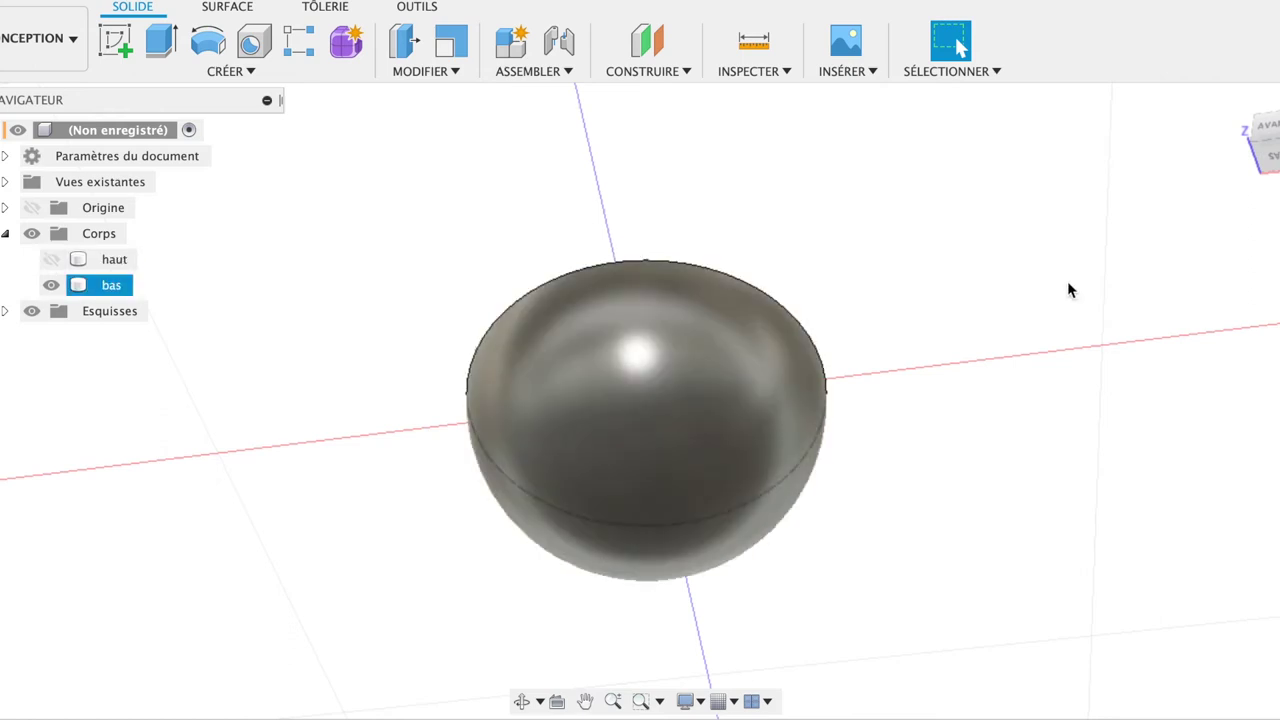
{"action": "left_click", "coordinate": [727, 381]}
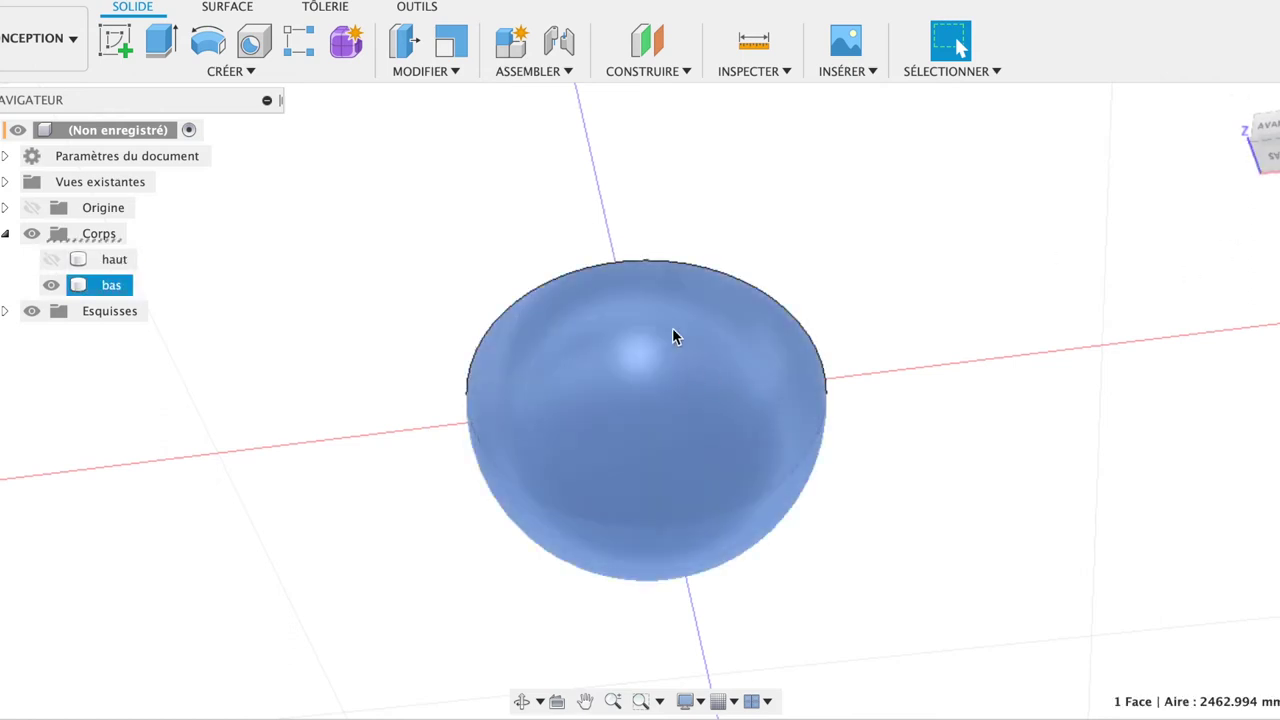
{"action": "left_click", "coordinate": [1238, 102]}
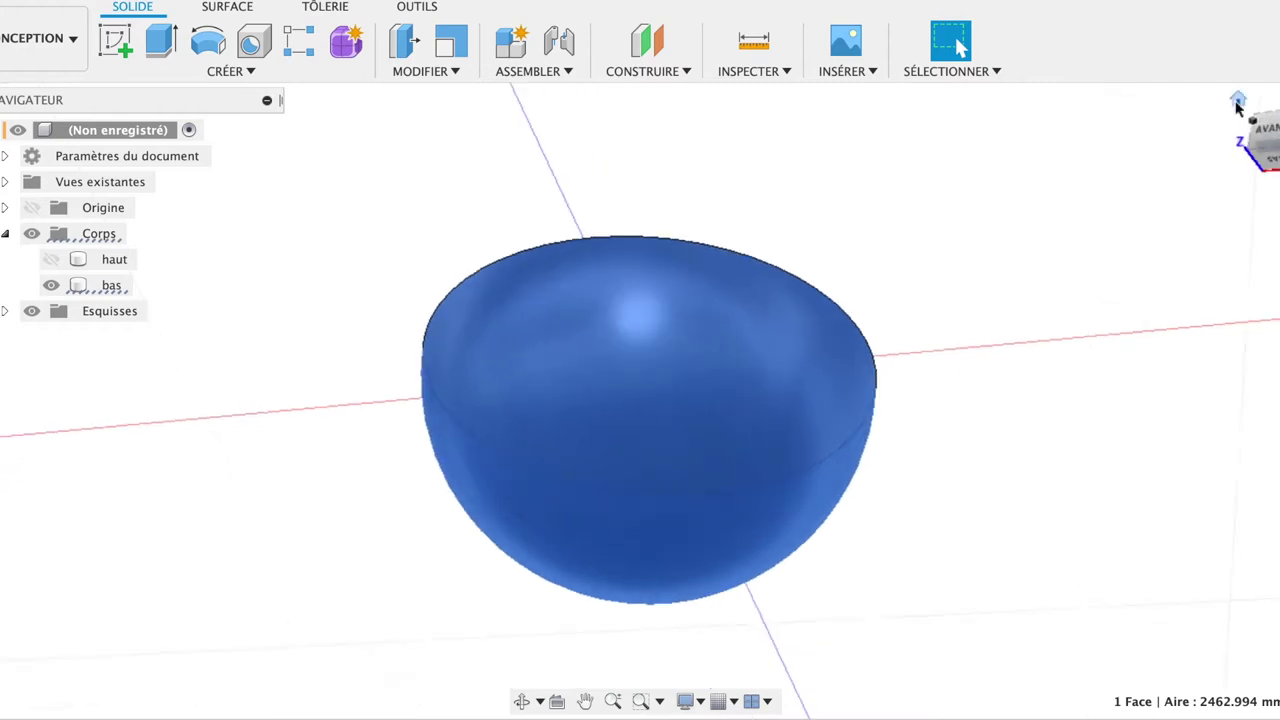
{"action": "left_click", "coordinate": [522, 290]}
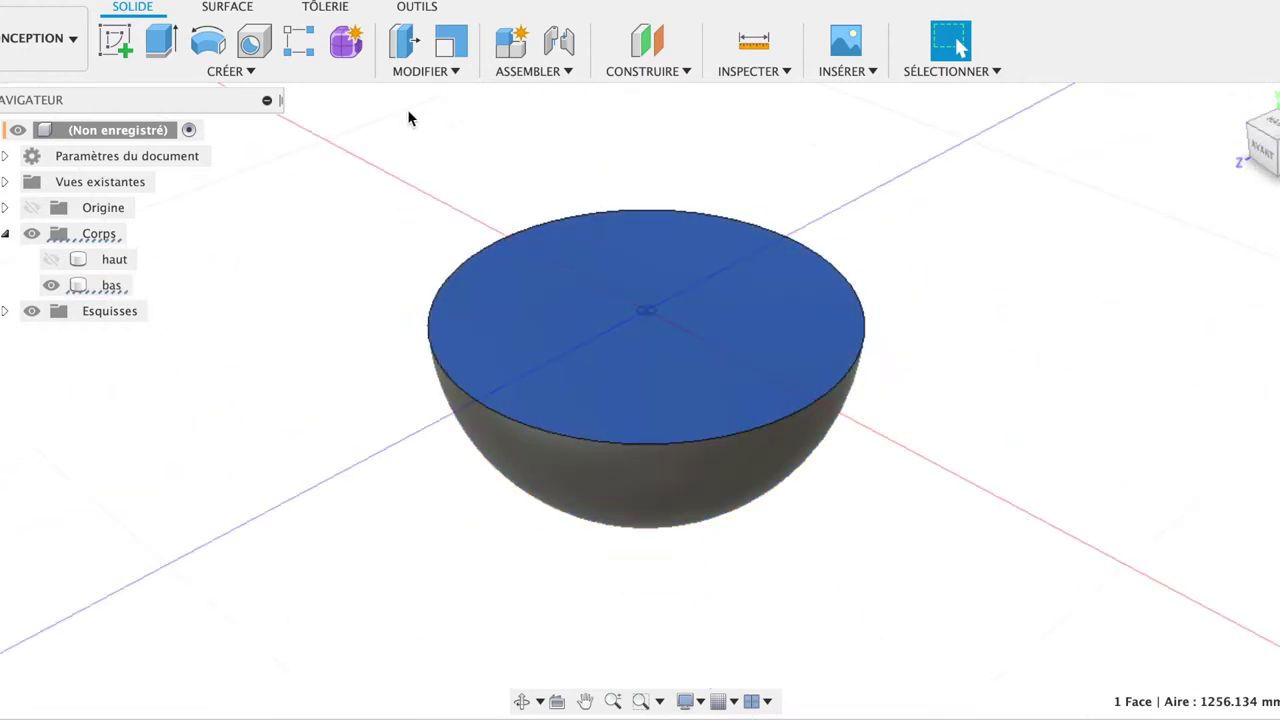
{"action": "left_click", "coordinate": [425, 71]}
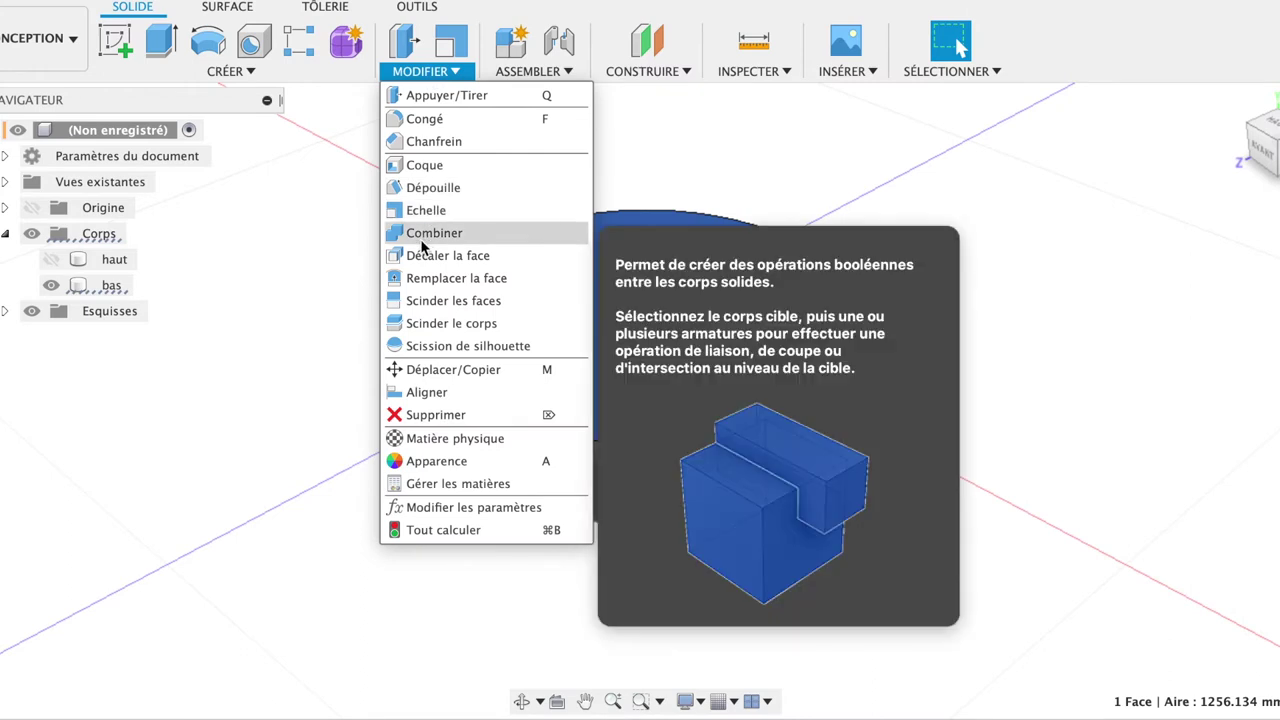
{"action": "left_click", "coordinate": [454, 165]}
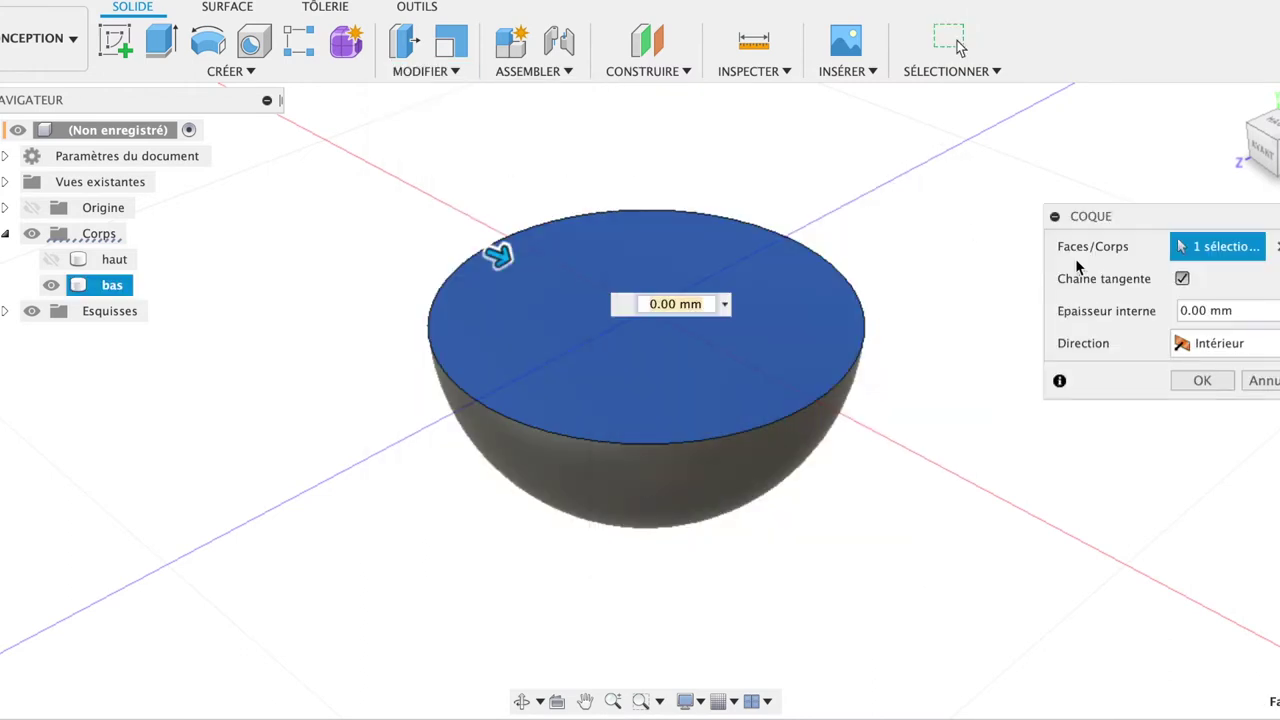
{"action": "left_click", "coordinate": [1215, 310]}
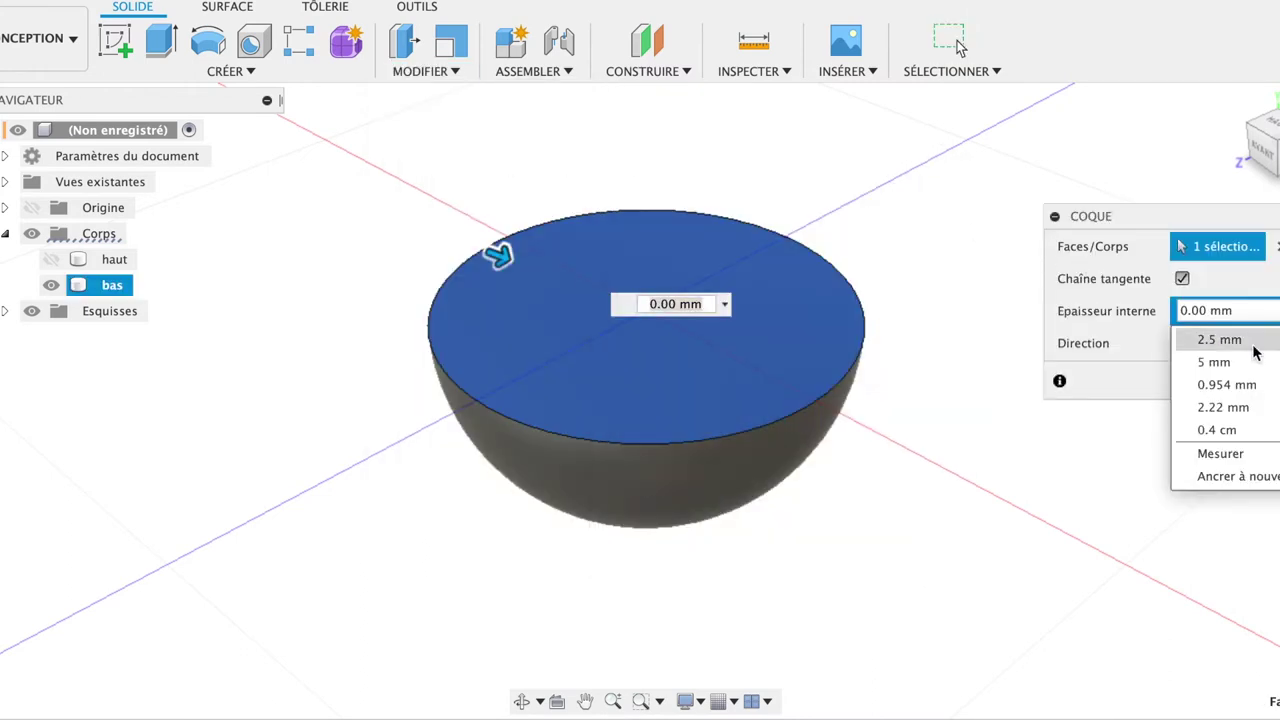
{"action": "left_click", "coordinate": [1240, 336]}
{"action": "left_click", "coordinate": [1203, 381]}
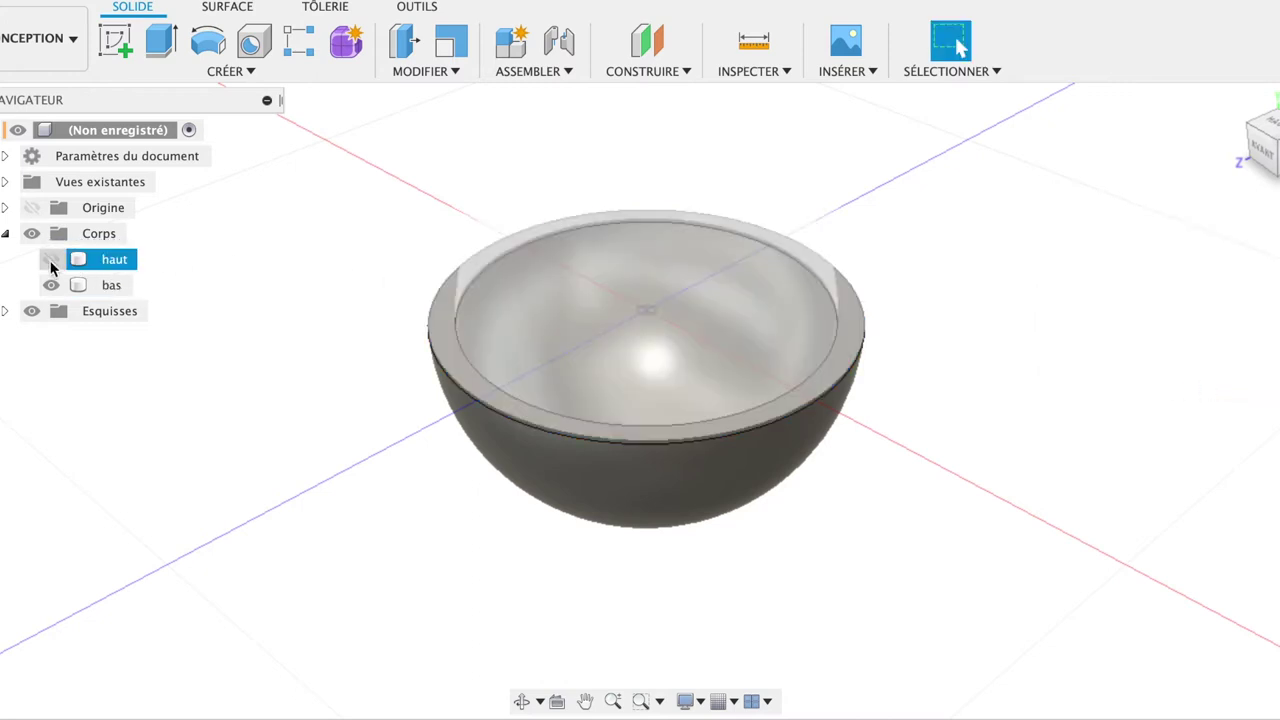
Show haut again and inspect the split hollow sphere from the front, home and right views.
{"action": "left_click", "coordinate": [51, 259]}
{"action": "left_click", "coordinate": [51, 259]}
{"action": "left_click", "coordinate": [51, 260]}
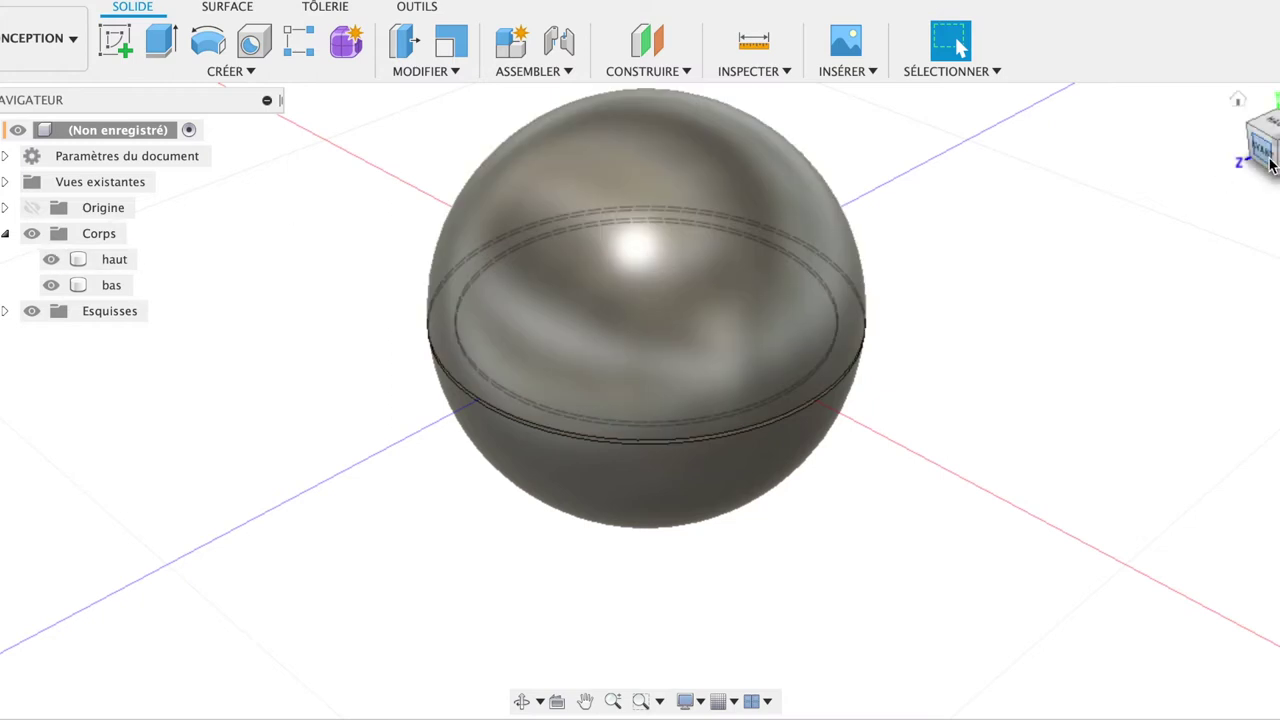
{"action": "left_click", "coordinate": [1266, 160]}
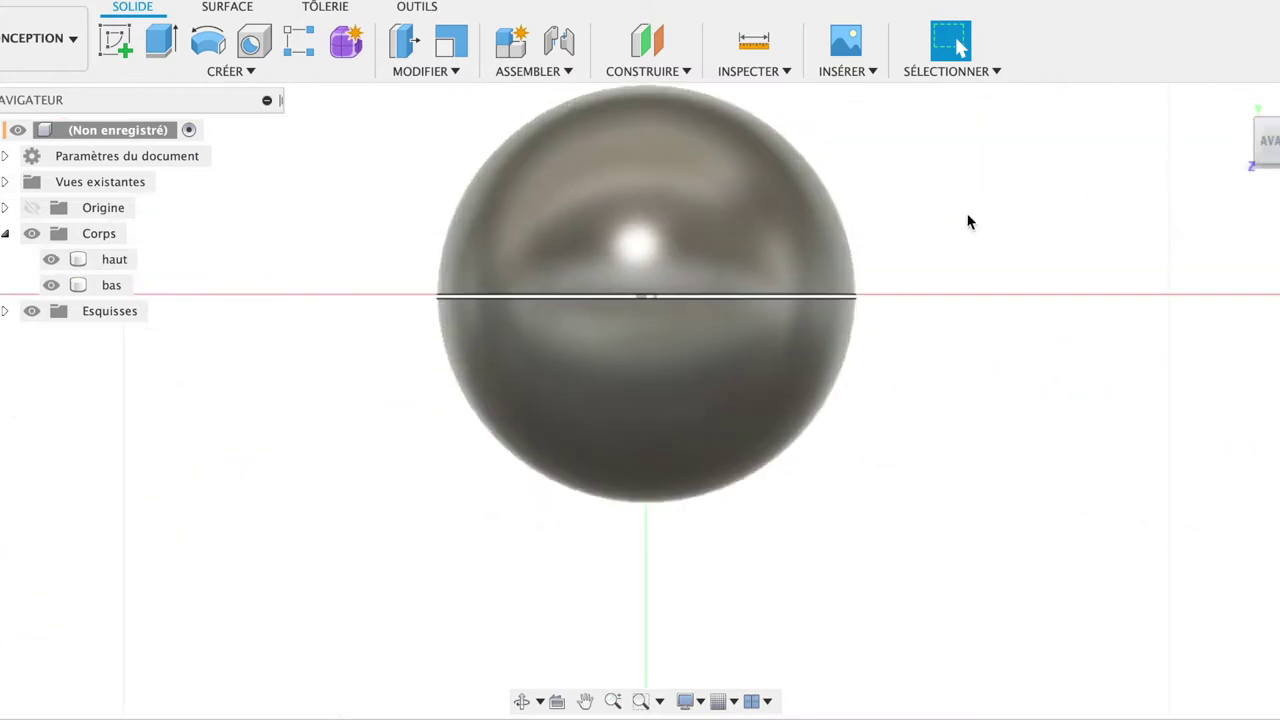
{"action": "left_click", "coordinate": [1238, 103]}
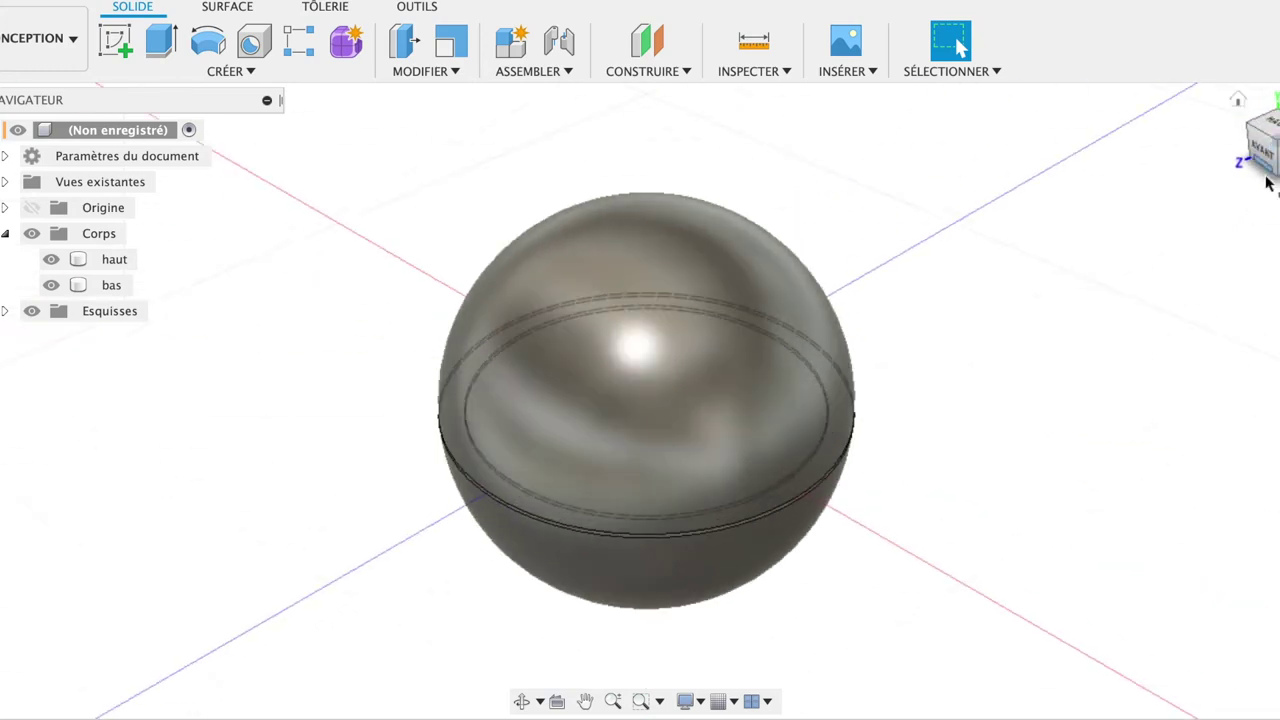
{"action": "left_click", "coordinate": [1274, 140]}
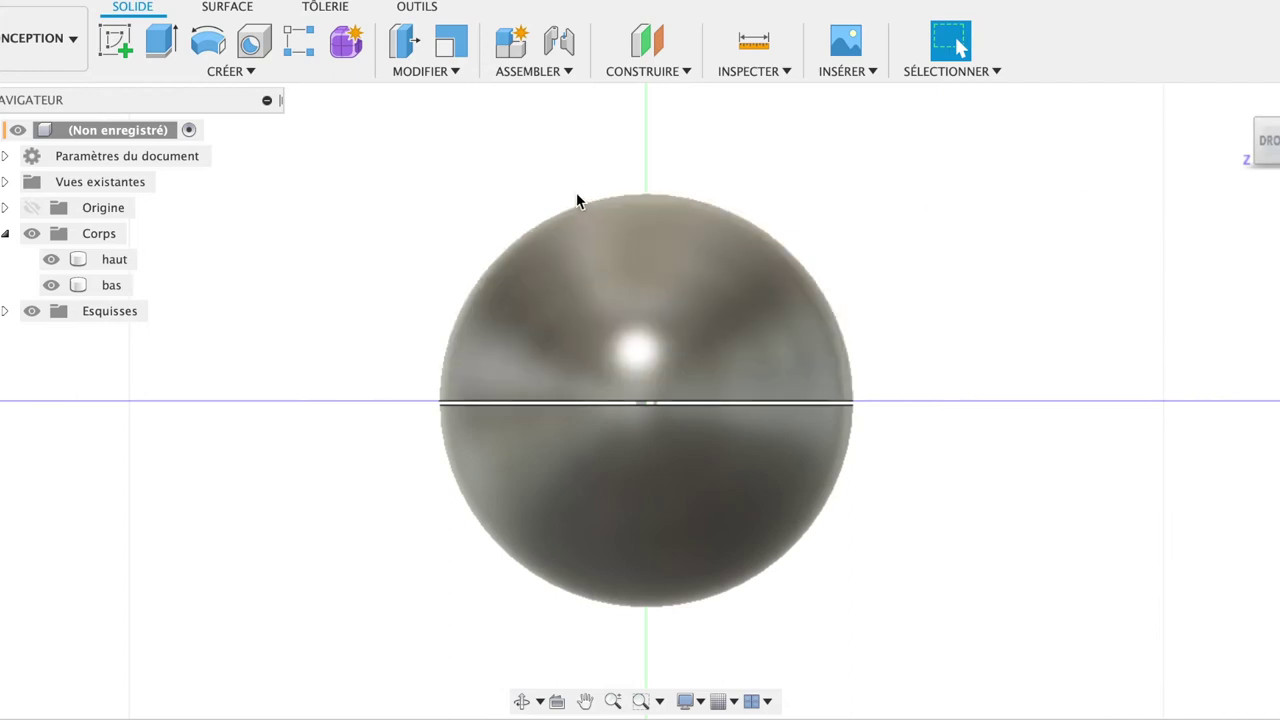
{"action": "left_click", "coordinate": [117, 42]}
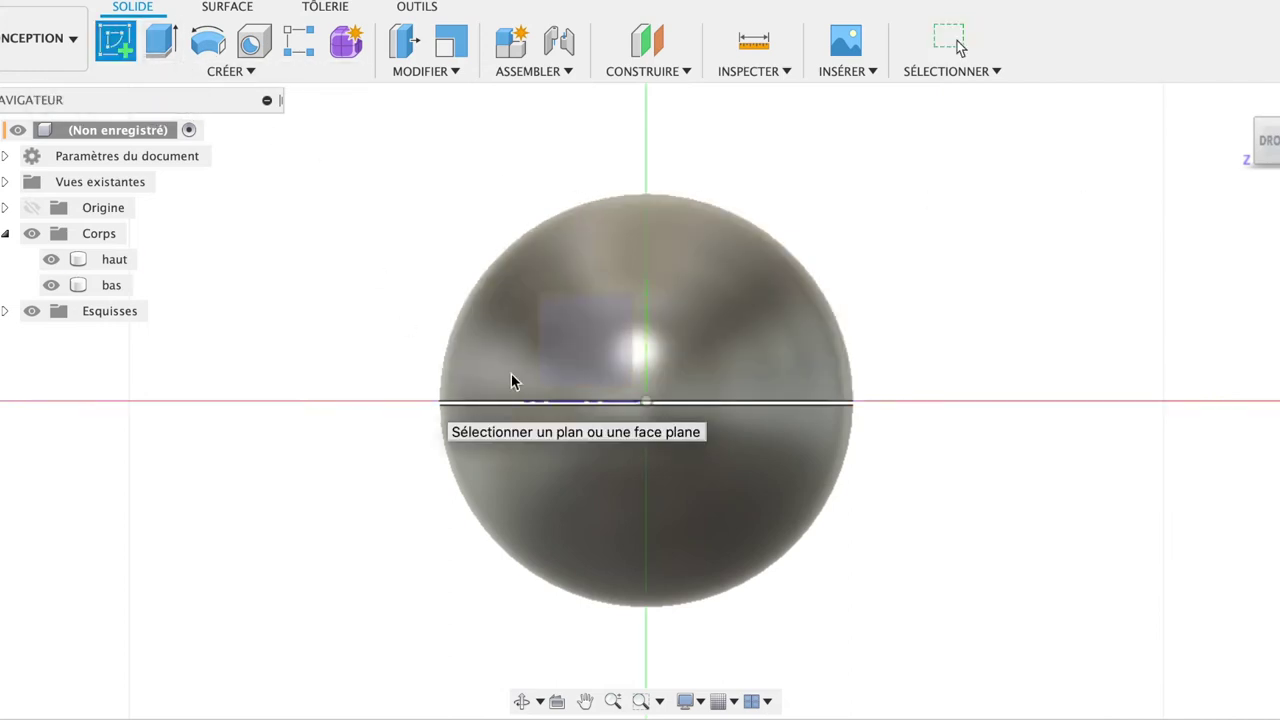
On the chosen plane, draw a 10 mm circle centred at the sphere's centre and select its profile.
{"action": "left_click", "coordinate": [616, 373]}
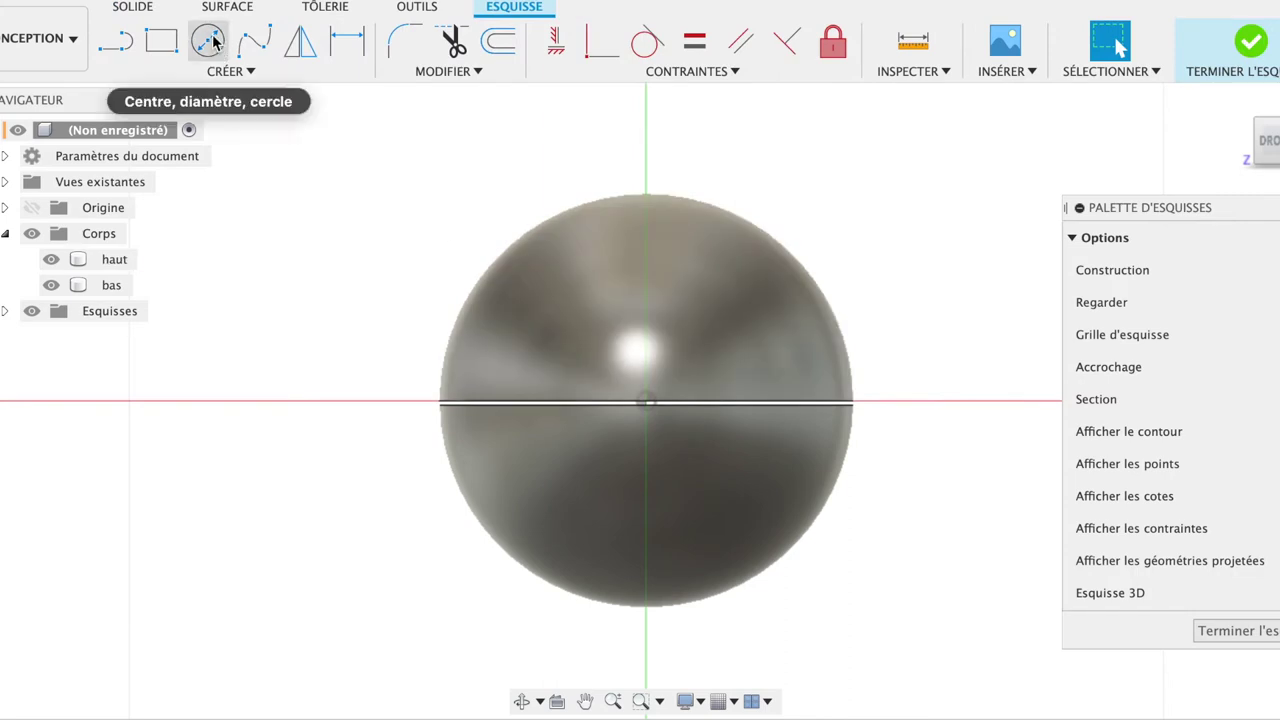
{"action": "left_click", "coordinate": [208, 40]}
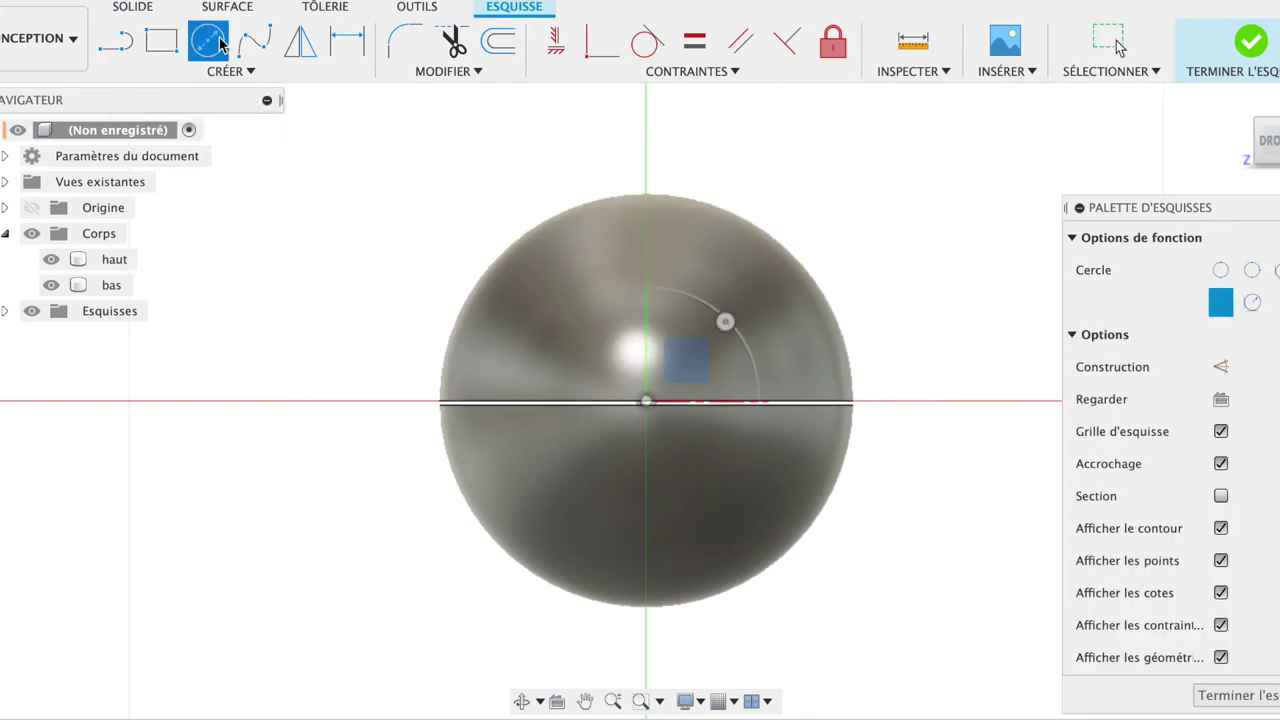
{"action": "left_click", "coordinate": [646, 406]}
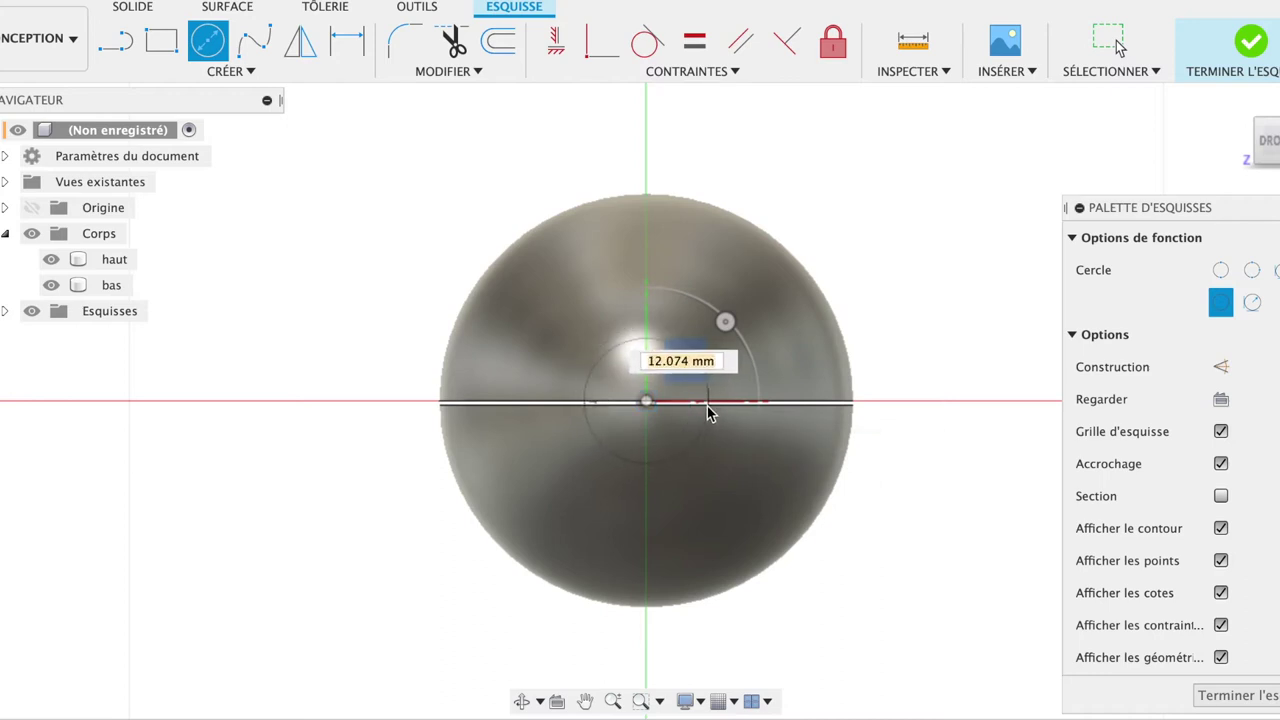
{"action": "type", "text": "10"}
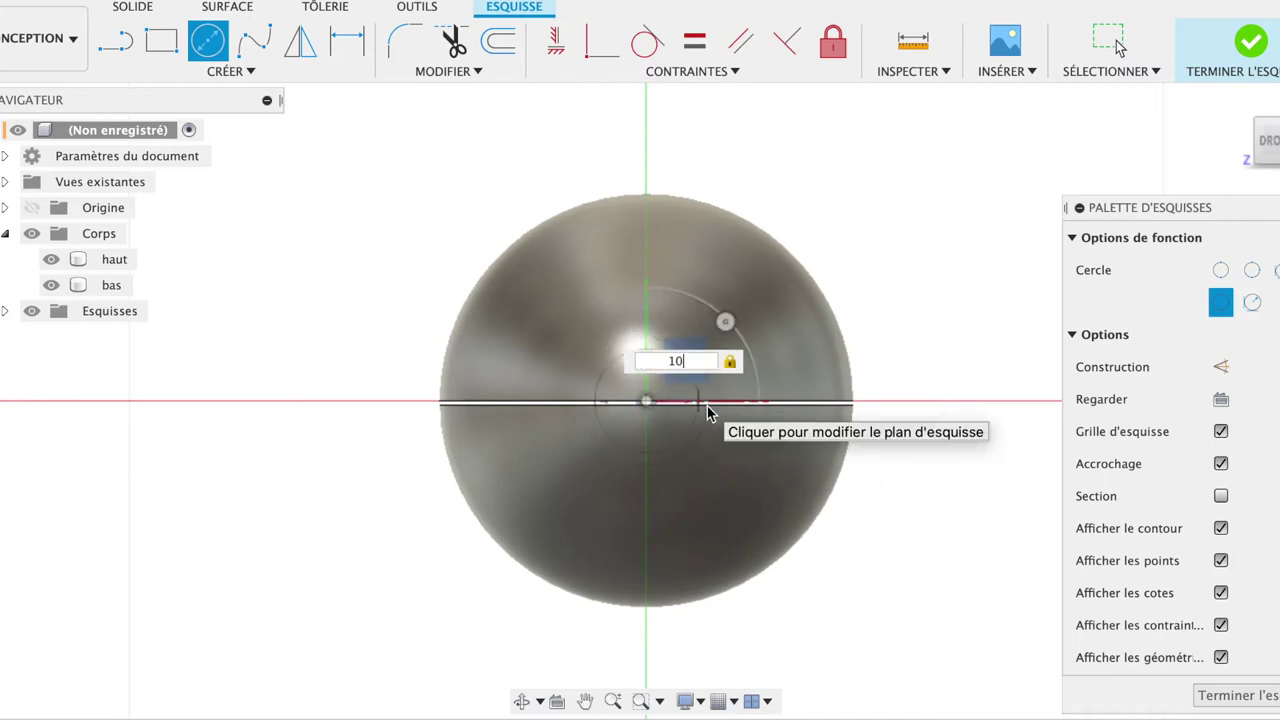
{"action": "key", "text": "Return"}
{"action": "key", "text": "Escape"}
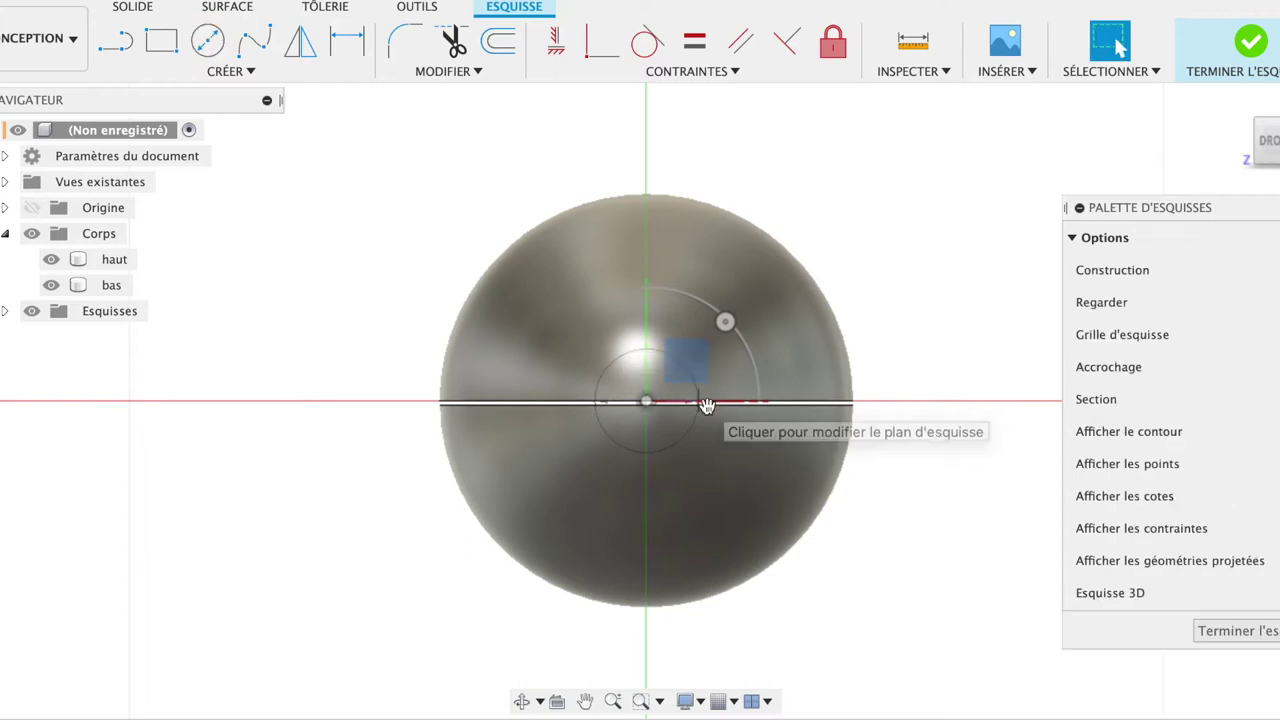
{"action": "left_click", "coordinate": [693, 394]}
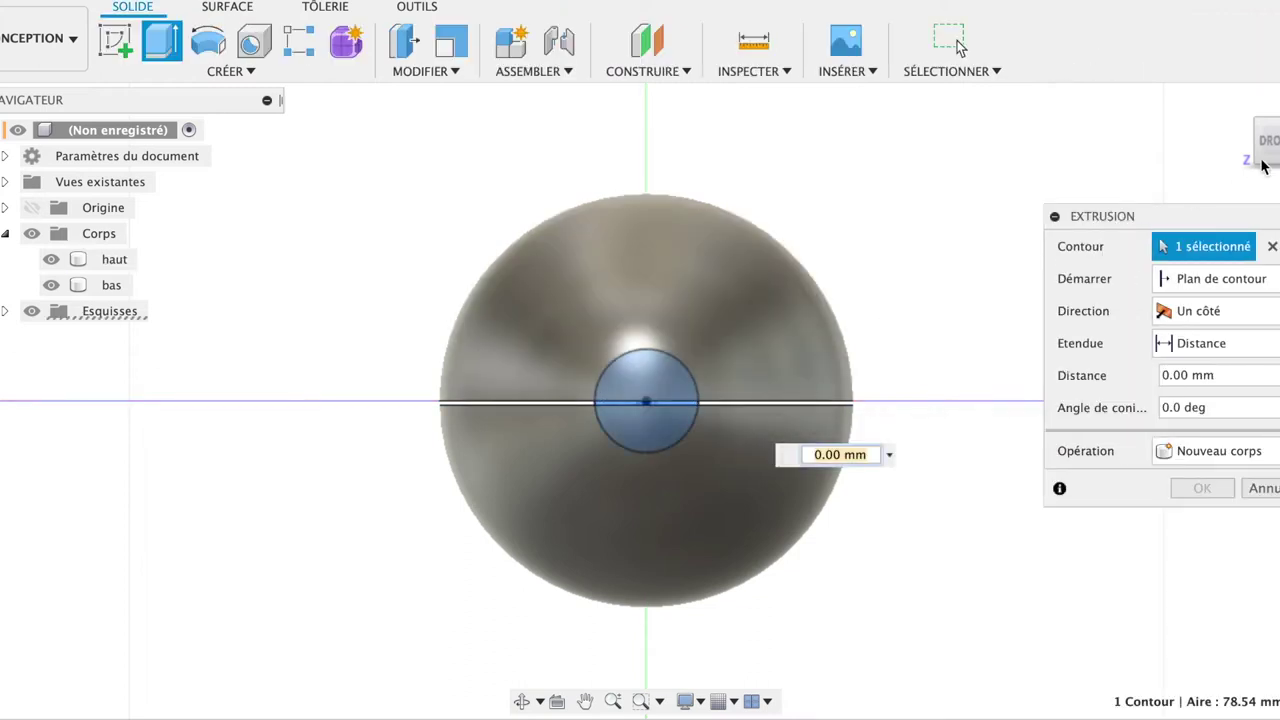
Make the circle's extrude cut two-sided, with side 2 at about -18 mm and side 1 up to an object.
{"action": "left_click_drag", "start_coordinate": [1258, 152], "coordinate": [1050, 163]}
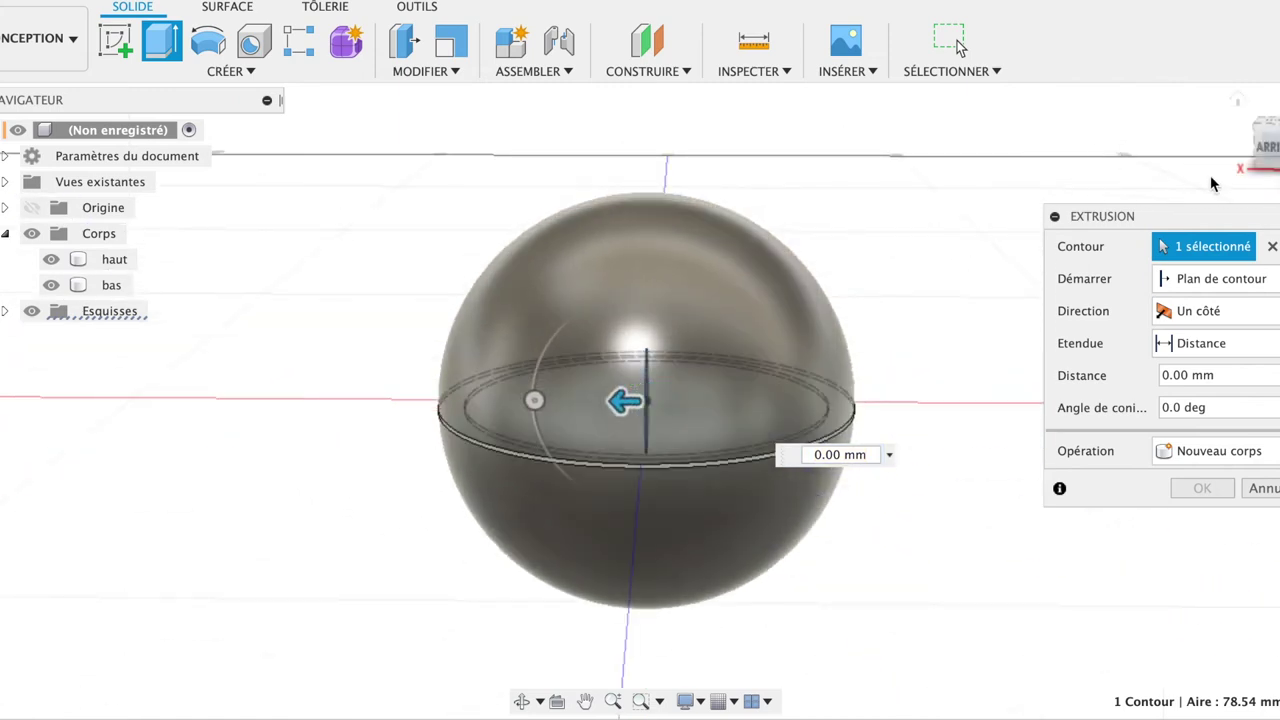
{"action": "left_click", "coordinate": [1272, 150]}
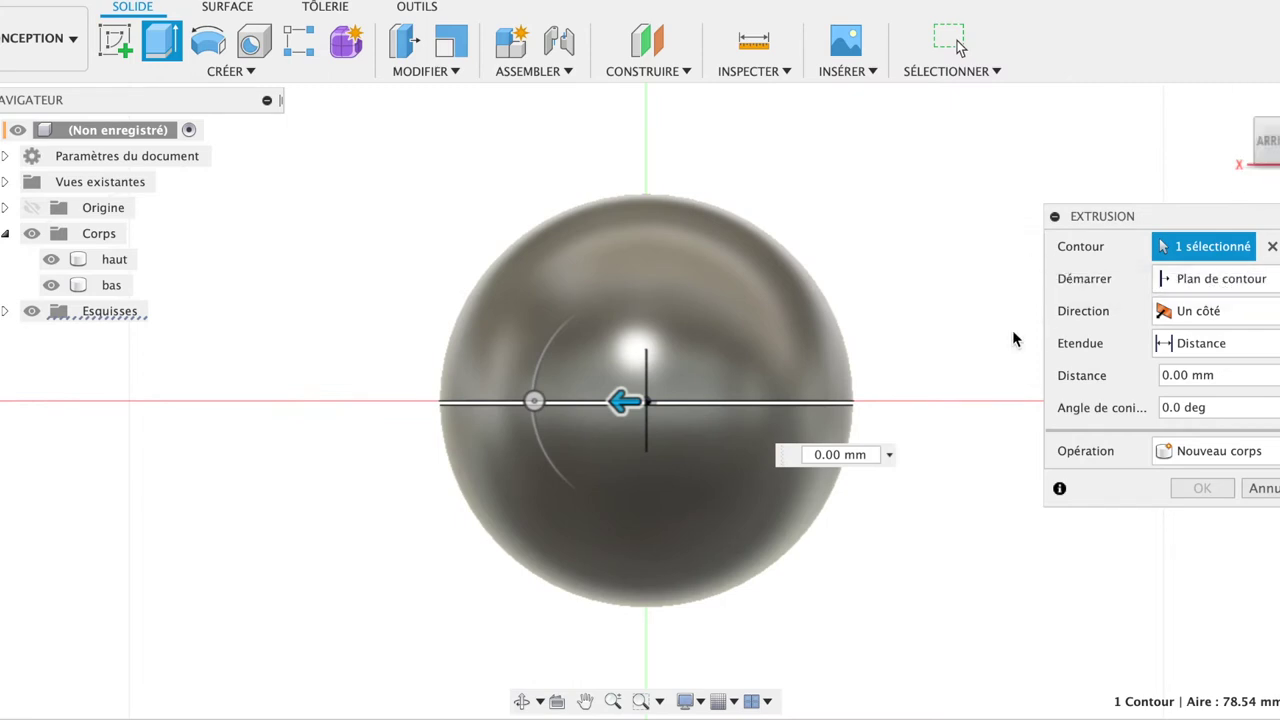
{"action": "mouse_move", "coordinate": [616, 401]}
{"action": "left_mouse_down"}
{"action": "mouse_move", "coordinate": [400, 408]}
{"action": "mouse_move", "coordinate": [414, 417]}
{"action": "mouse_move", "coordinate": [411, 403]}
{"action": "left_mouse_up"}
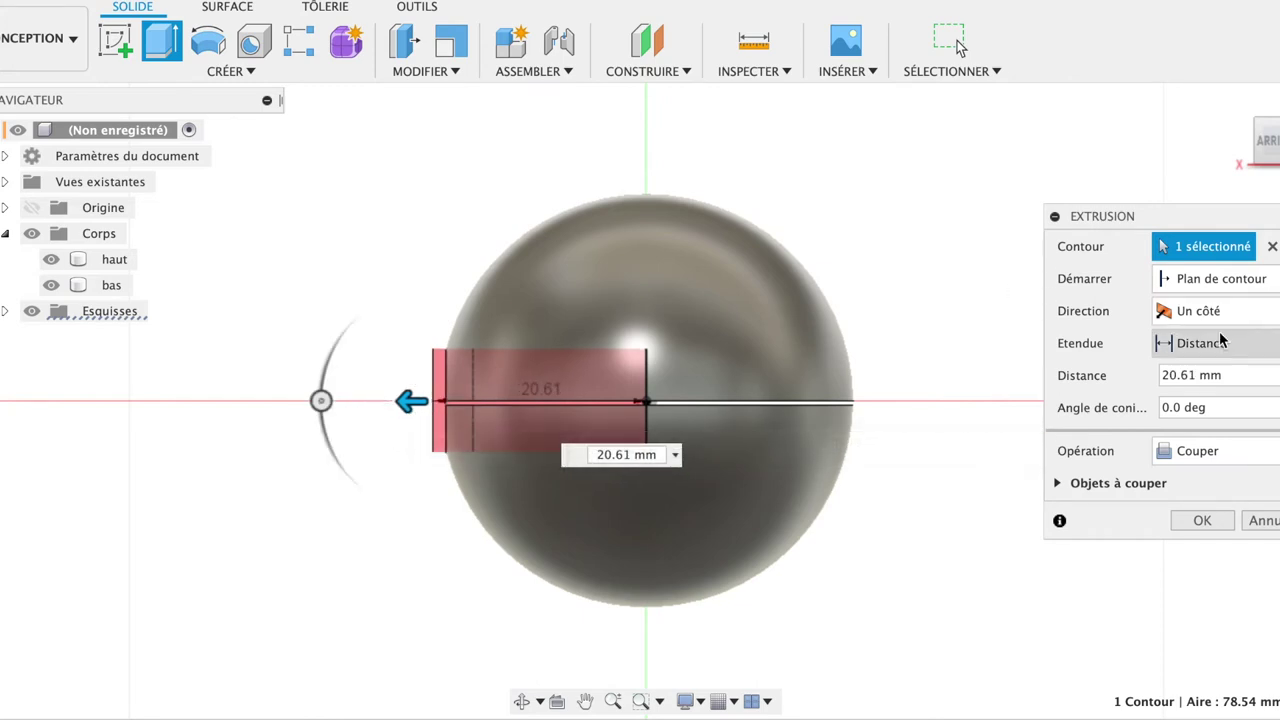
{"action": "left_click", "coordinate": [1215, 311]}
{"action": "left_click", "coordinate": [1212, 362]}
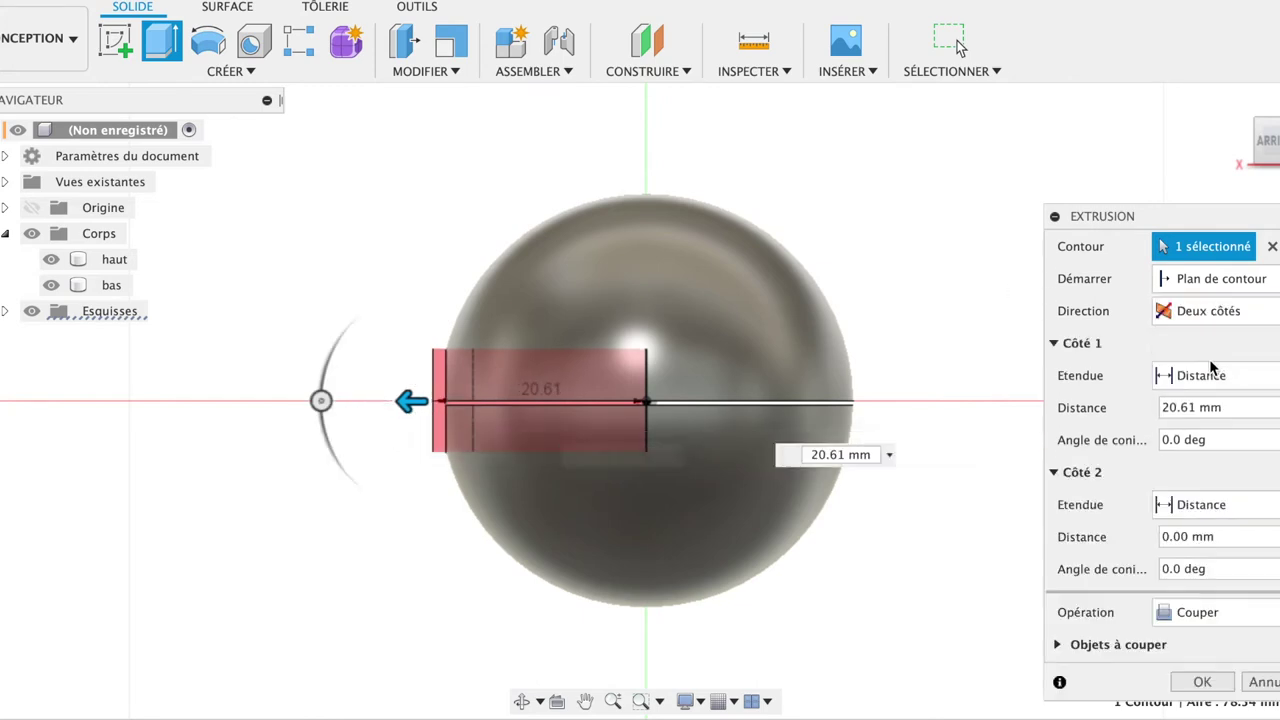
{"action": "left_click_drag", "start_coordinate": [674, 401], "coordinate": [487, 411]}
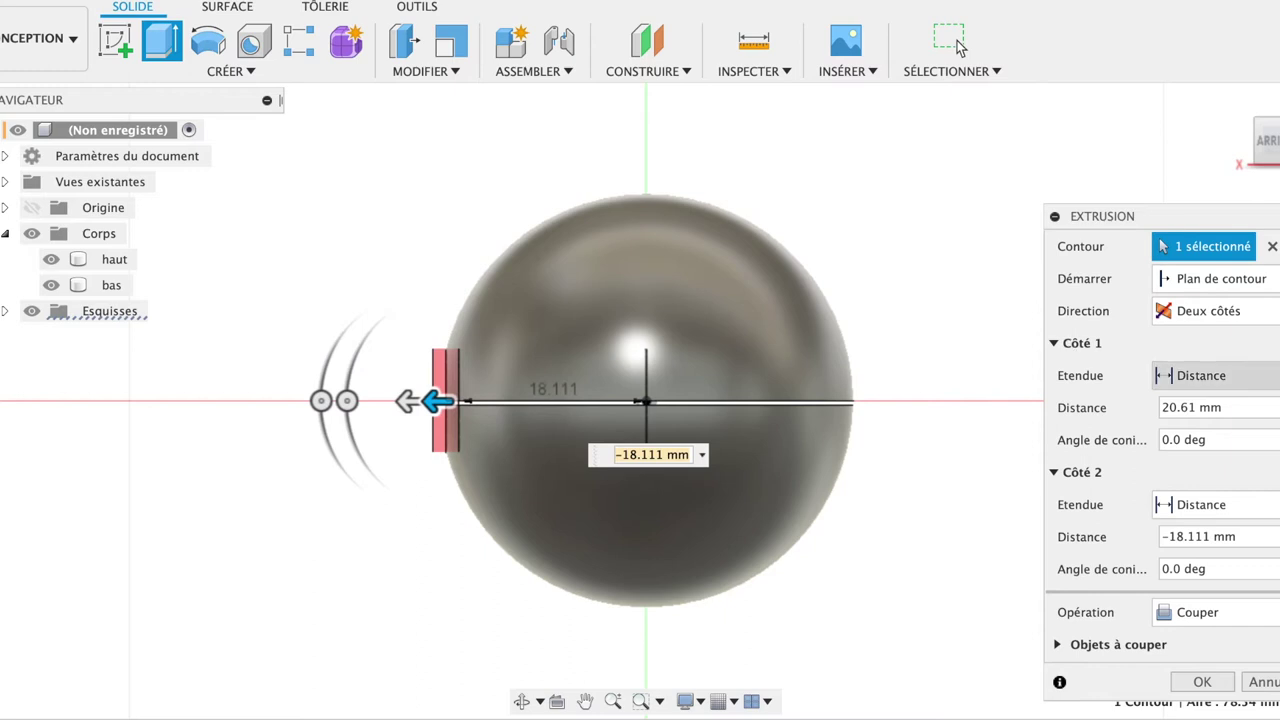
{"action": "left_click", "coordinate": [1205, 375]}
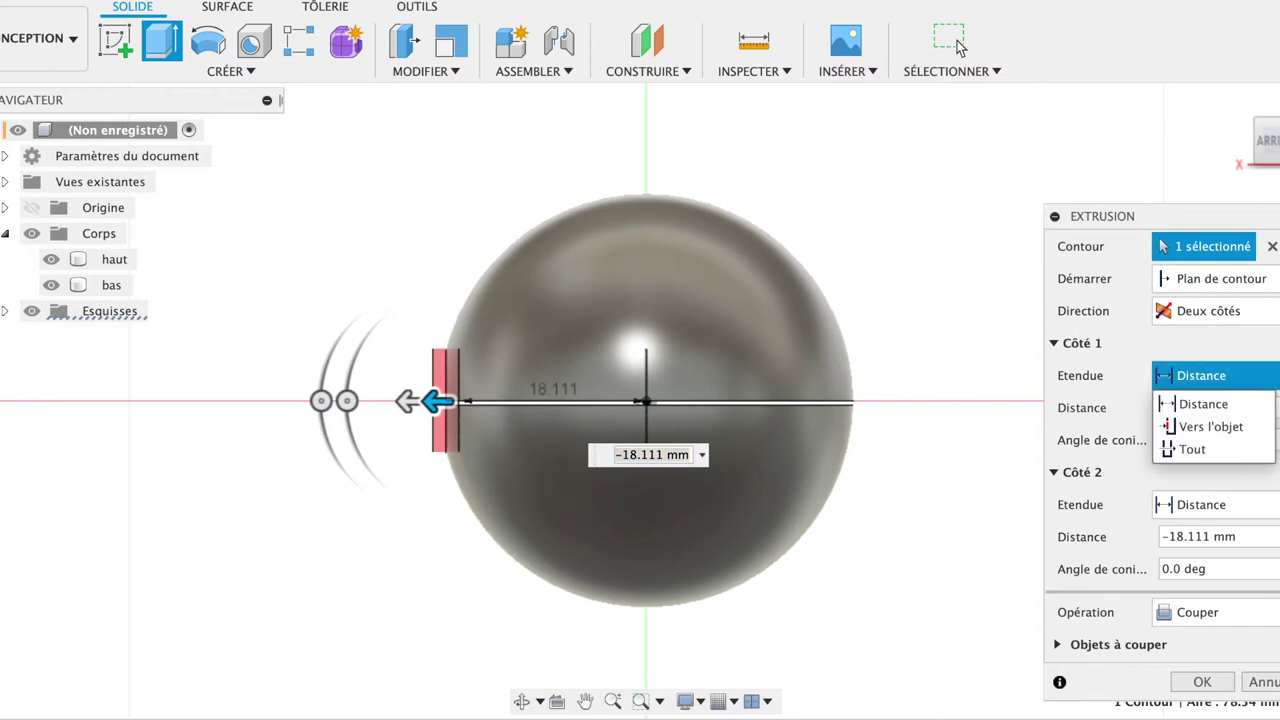
{"action": "left_click", "coordinate": [1231, 436]}
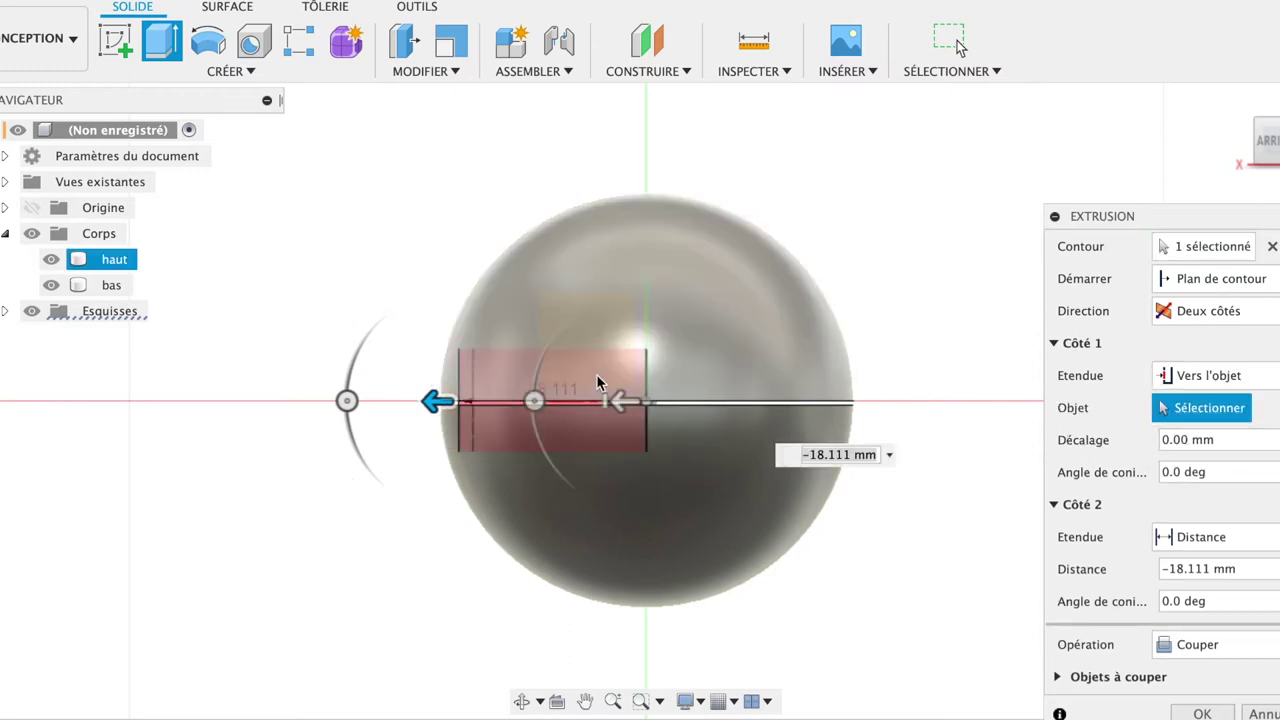
Limit side 1 to the haut shell and try extending side 2 up to an object.
{"action": "left_click", "coordinate": [464, 386]}
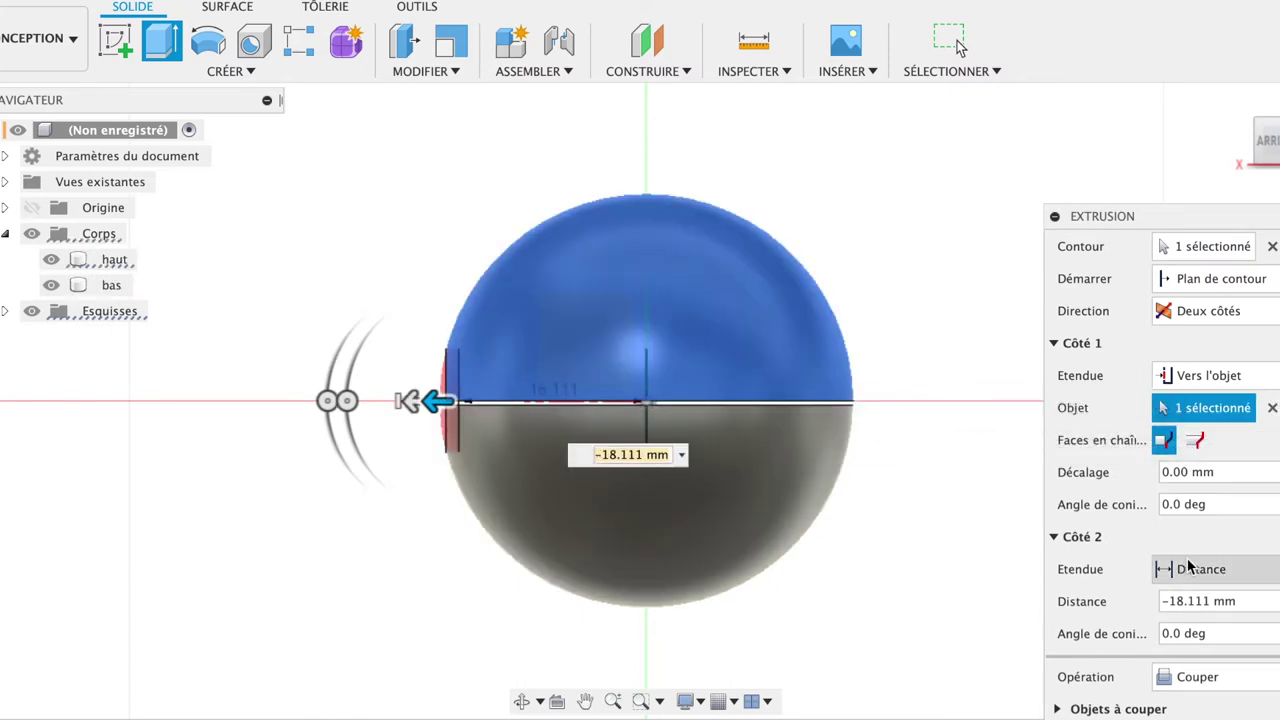
{"action": "left_click", "coordinate": [1171, 569]}
{"action": "left_click", "coordinate": [1175, 622]}
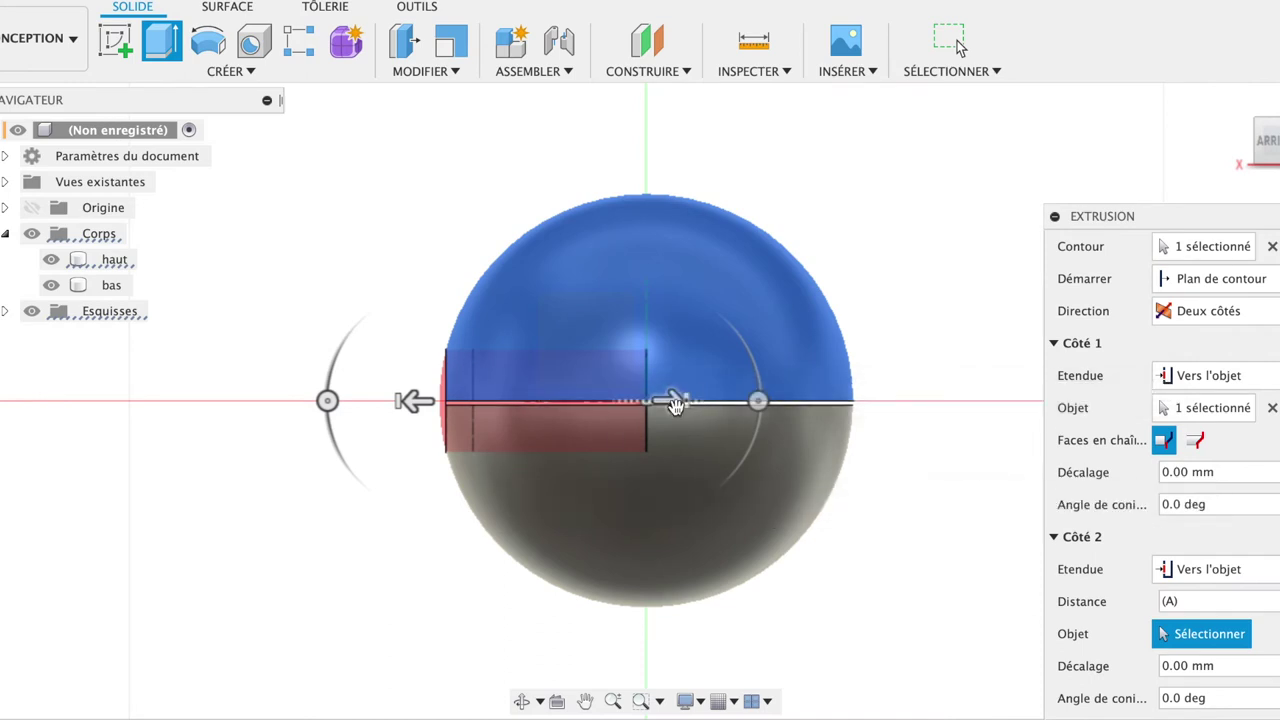
{"action": "left_click_drag", "start_coordinate": [676, 403], "coordinate": [447, 410]}
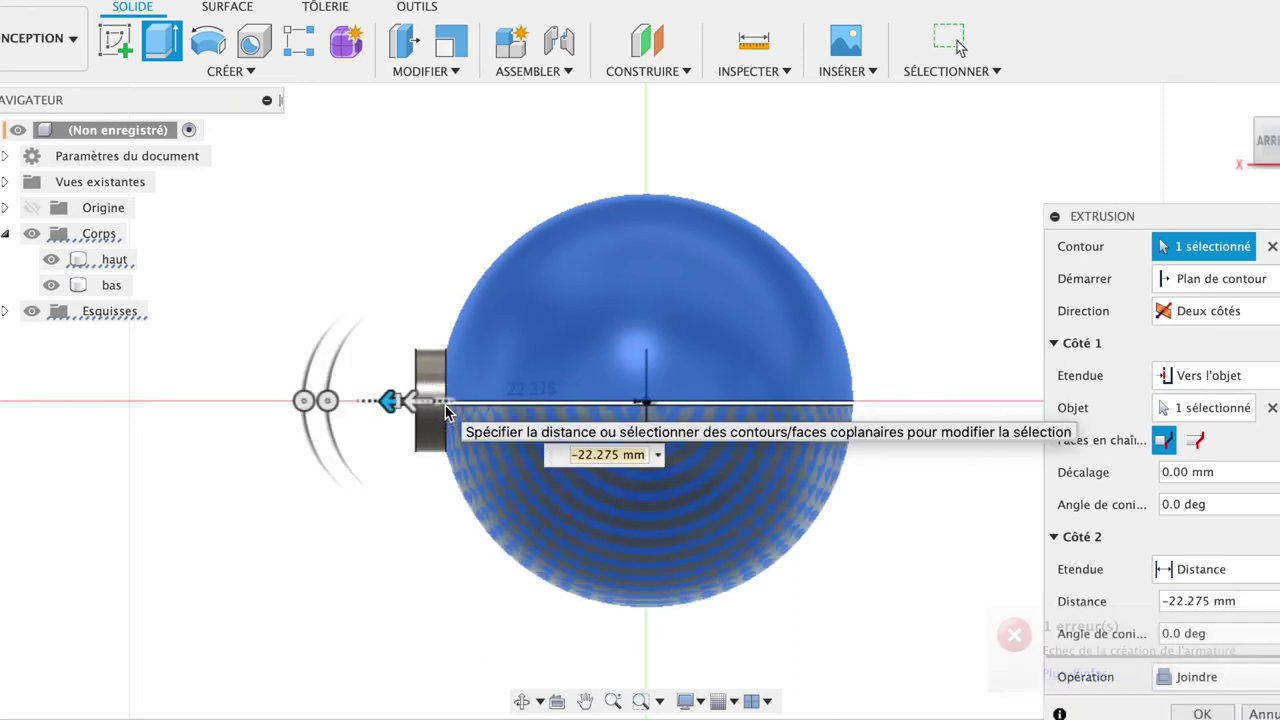
{"action": "left_click", "coordinate": [1224, 567]}
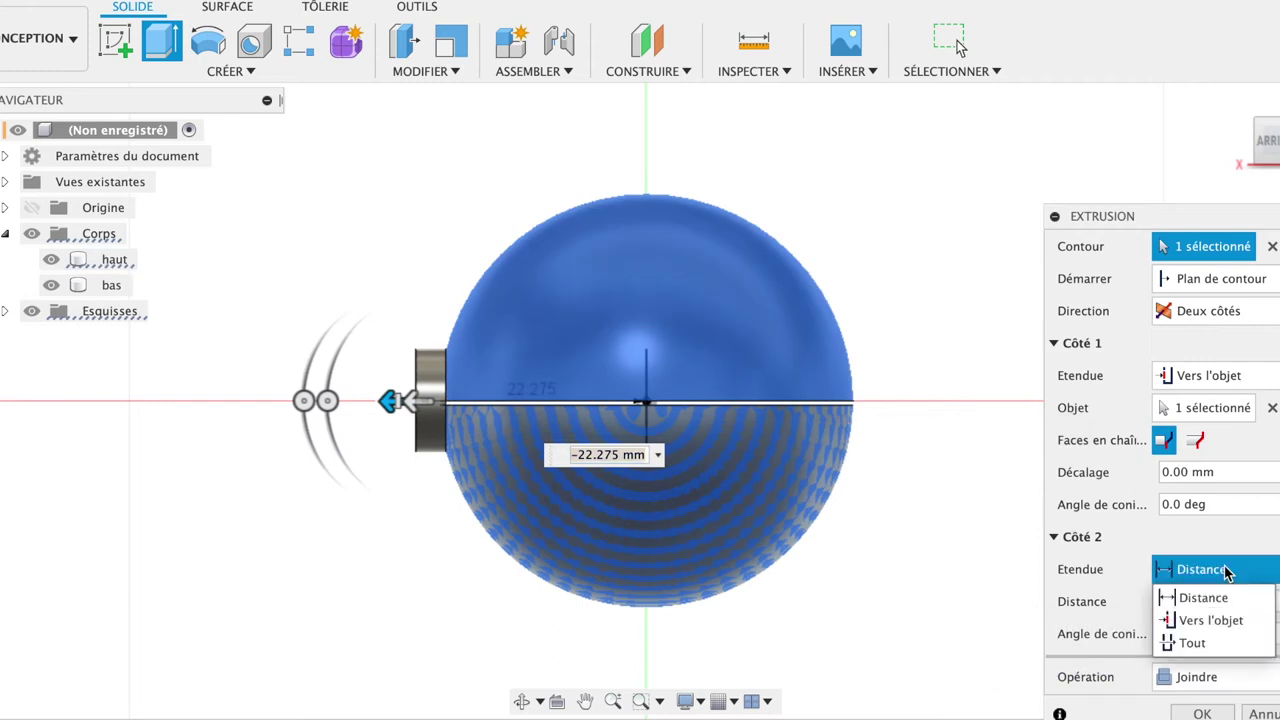
{"action": "left_click", "coordinate": [1210, 620]}
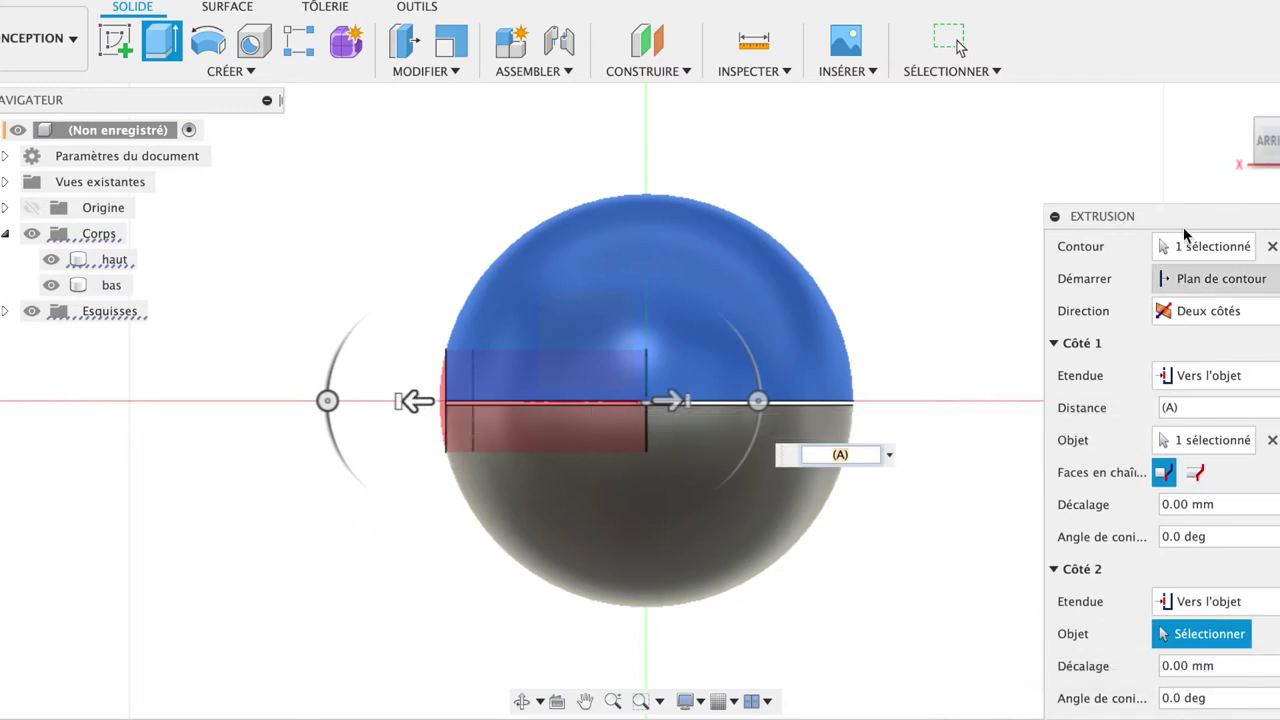
Switch side 2 back to a distance, try -15 and -20 mm, then cancel the extrusion.
{"action": "mouse_move", "coordinate": [1188, 216]}
{"action": "left_mouse_down"}
{"action": "mouse_move", "coordinate": [1097, 152]}
{"action": "mouse_move", "coordinate": [1100, 92]}
{"action": "left_mouse_up"}
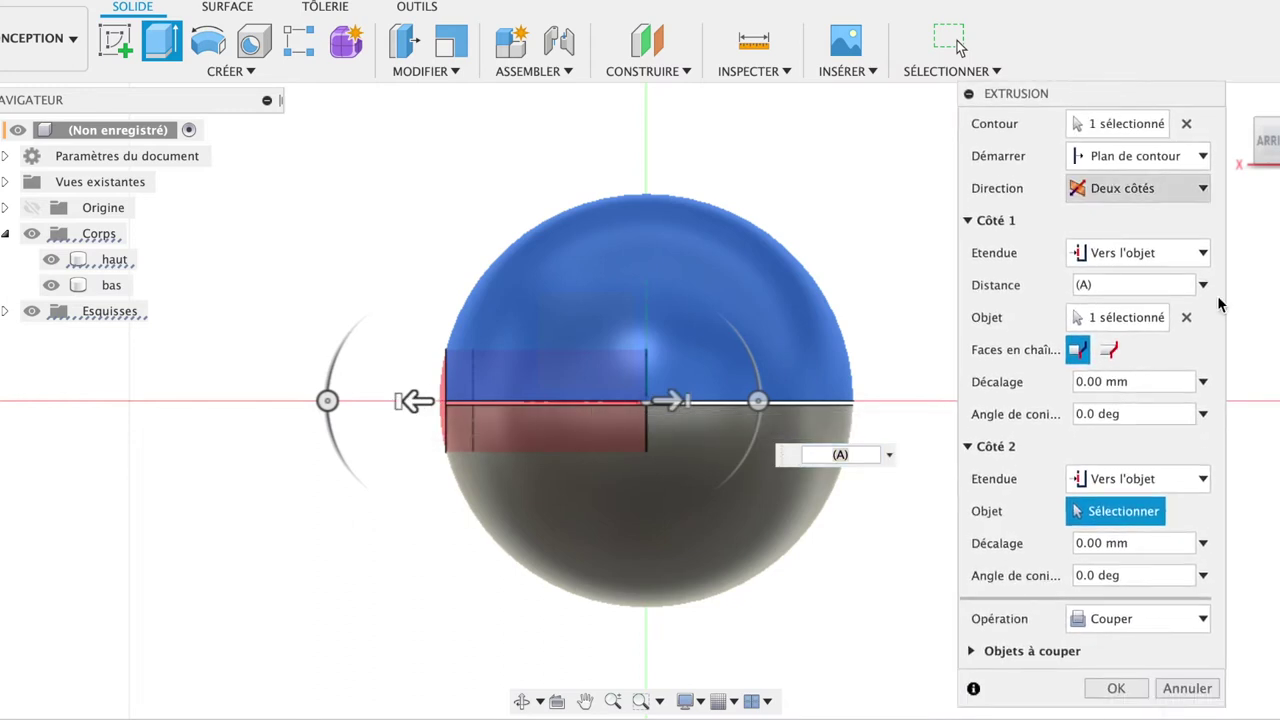
{"action": "left_click", "coordinate": [1203, 479]}
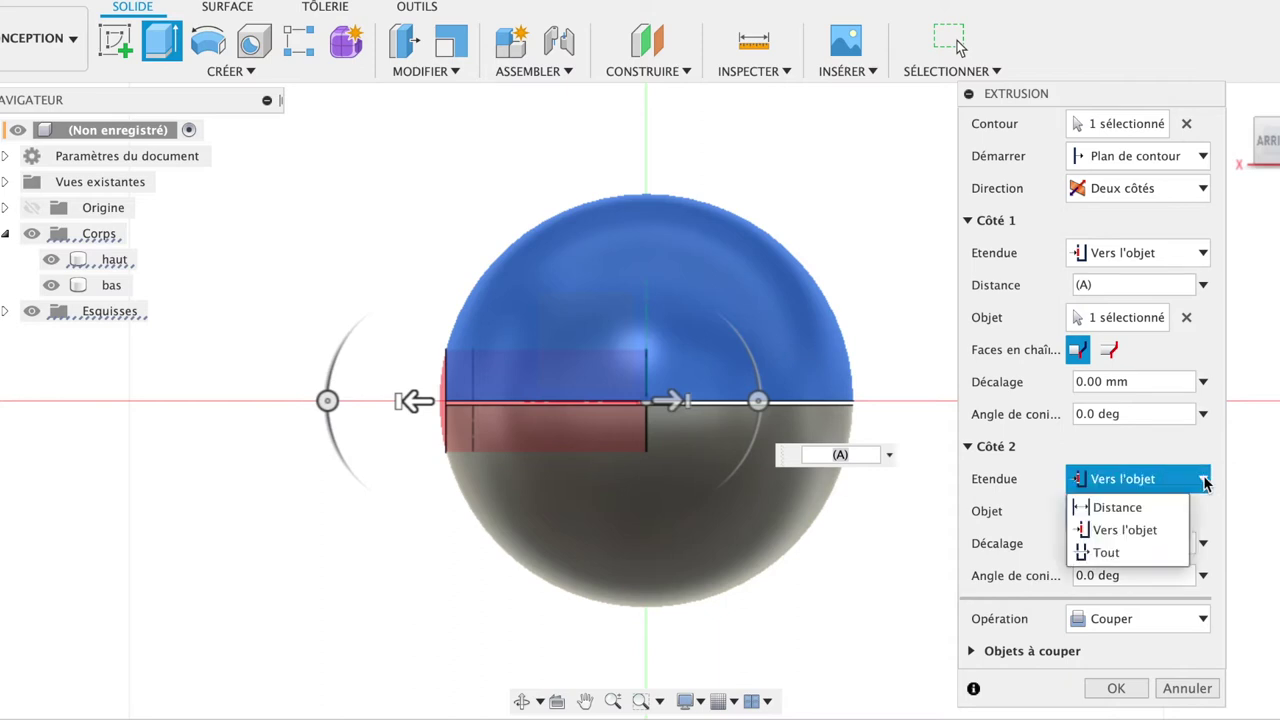
{"action": "left_click", "coordinate": [1160, 508]}
{"action": "left_click_drag", "start_coordinate": [673, 403], "coordinate": [443, 405]}
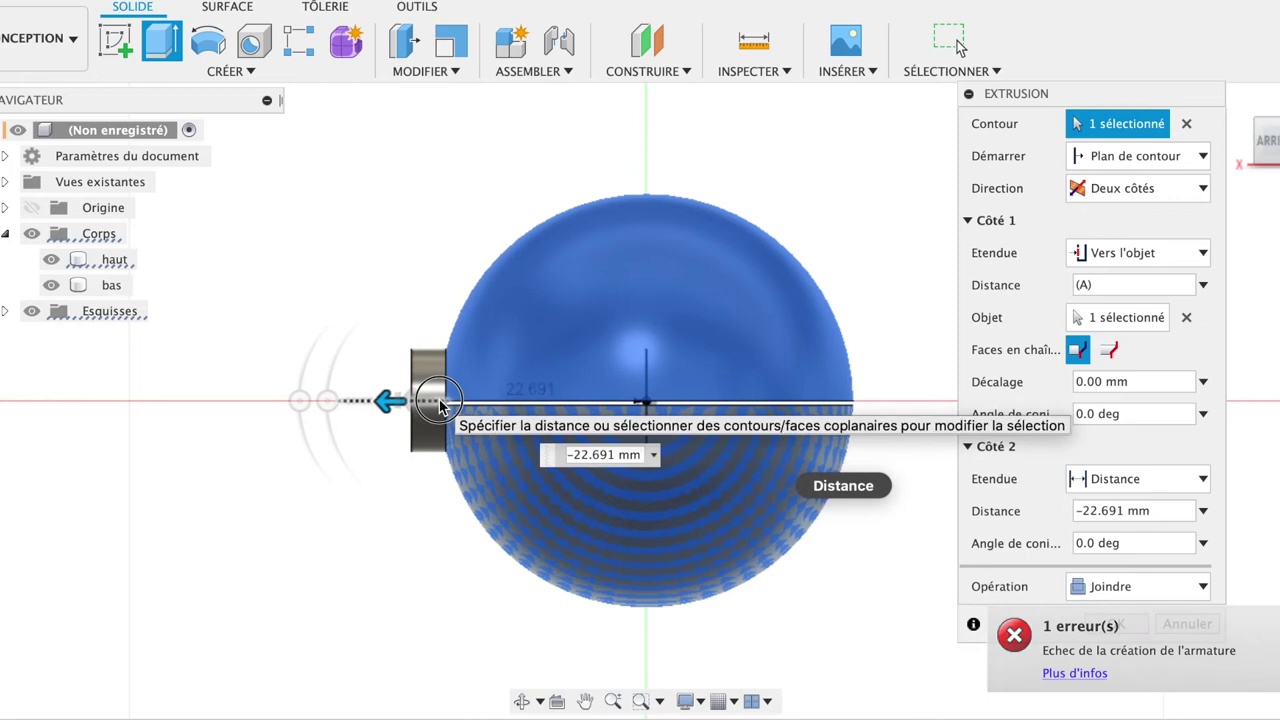
{"action": "left_click_drag", "start_coordinate": [443, 405], "coordinate": [443, 405]}
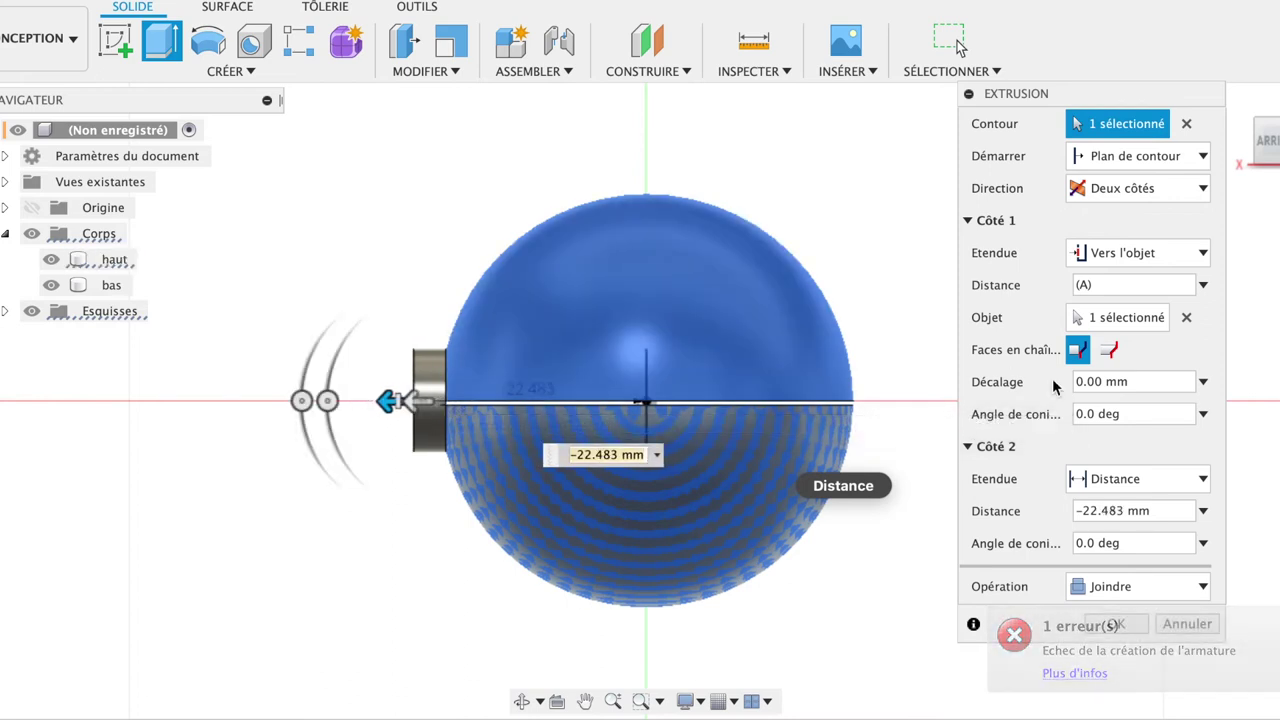
{"action": "left_click", "coordinate": [1165, 514]}
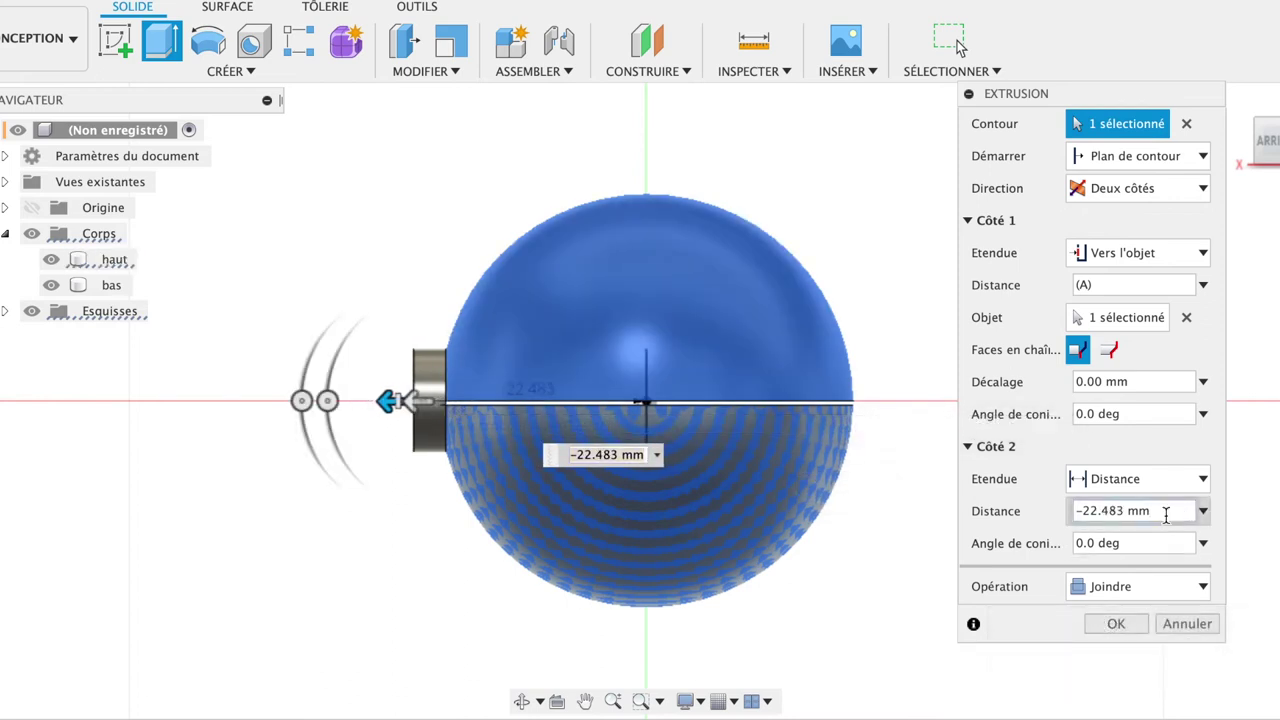
{"action": "key", "text": "BackSpace"}
{"action": "type", "text": "15"}
{"action": "key", "text": "Return"}
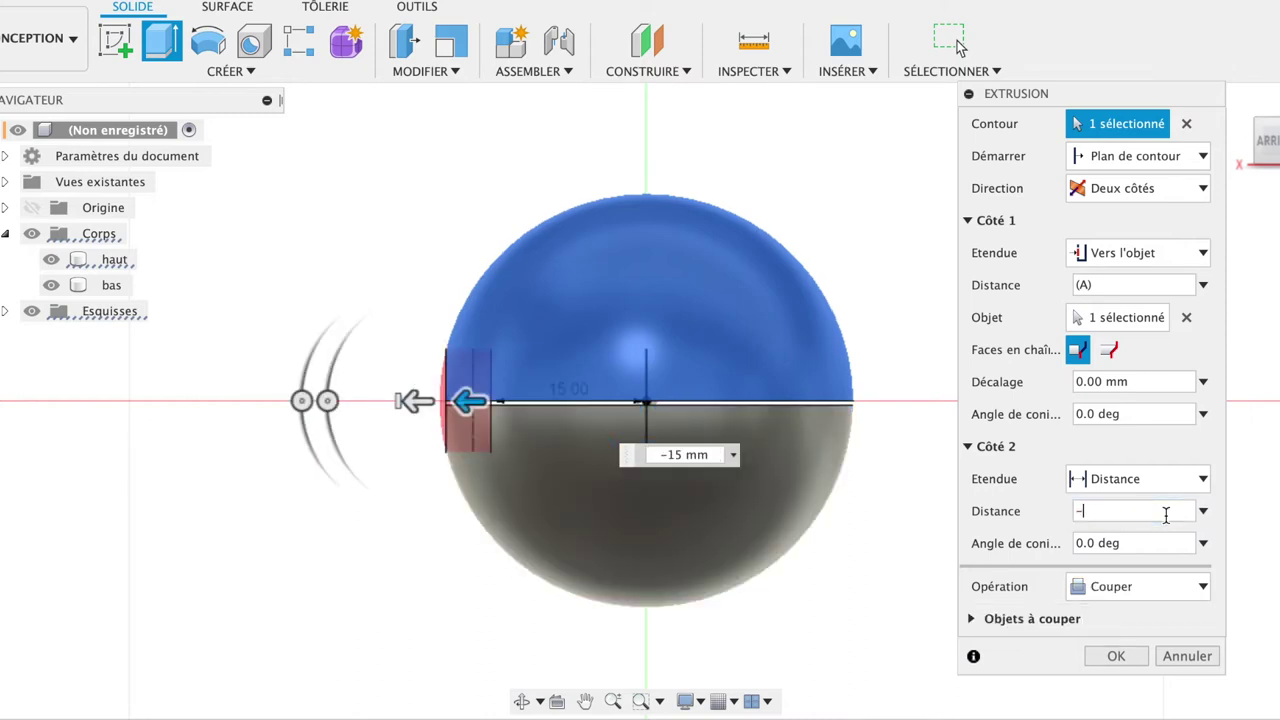
{"action": "type", "text": "20"}
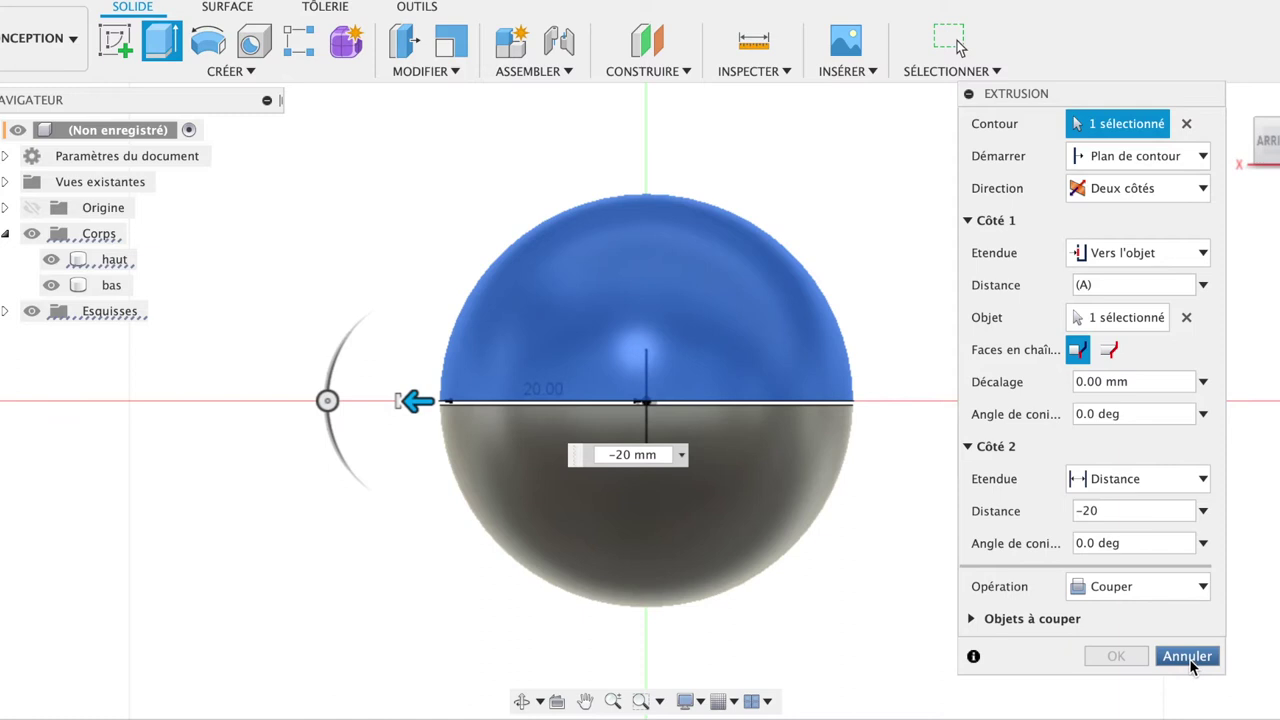
{"action": "left_click", "coordinate": [1192, 660]}
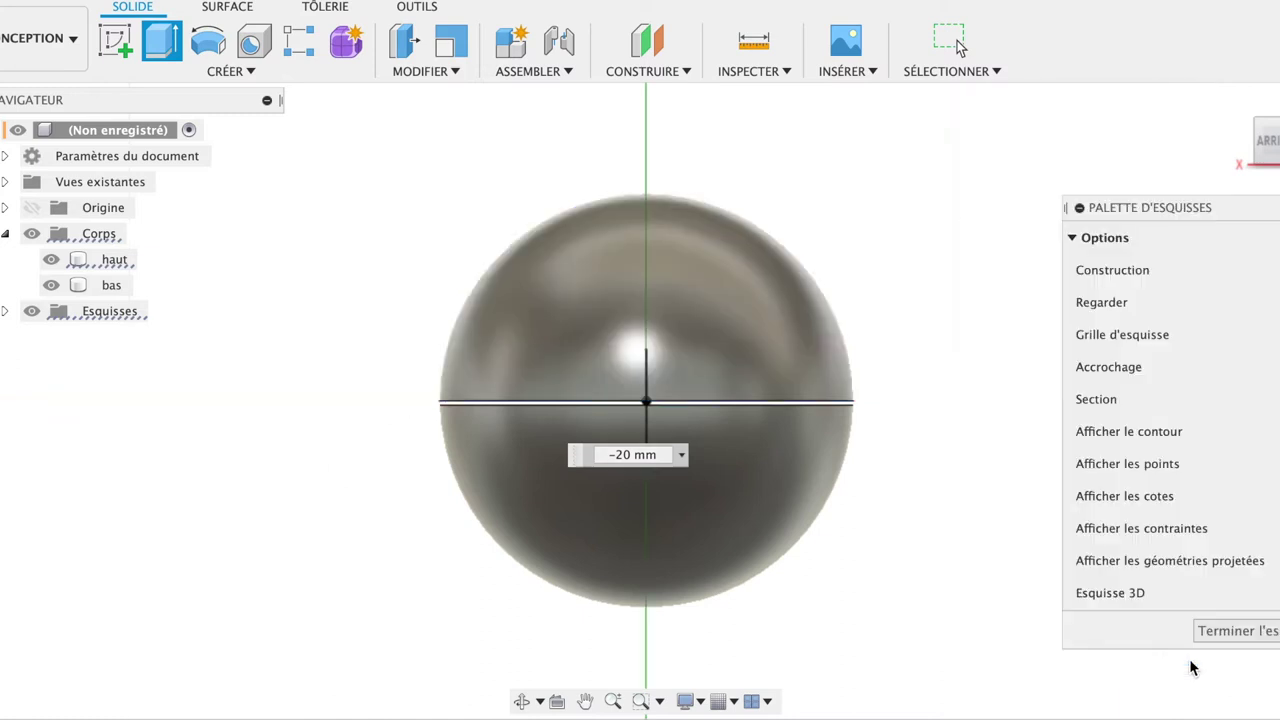
From the home view, hide the top shell haut and extrude the 10 mm circle inside bowl bas.
{"action": "left_click", "coordinate": [1239, 101]}
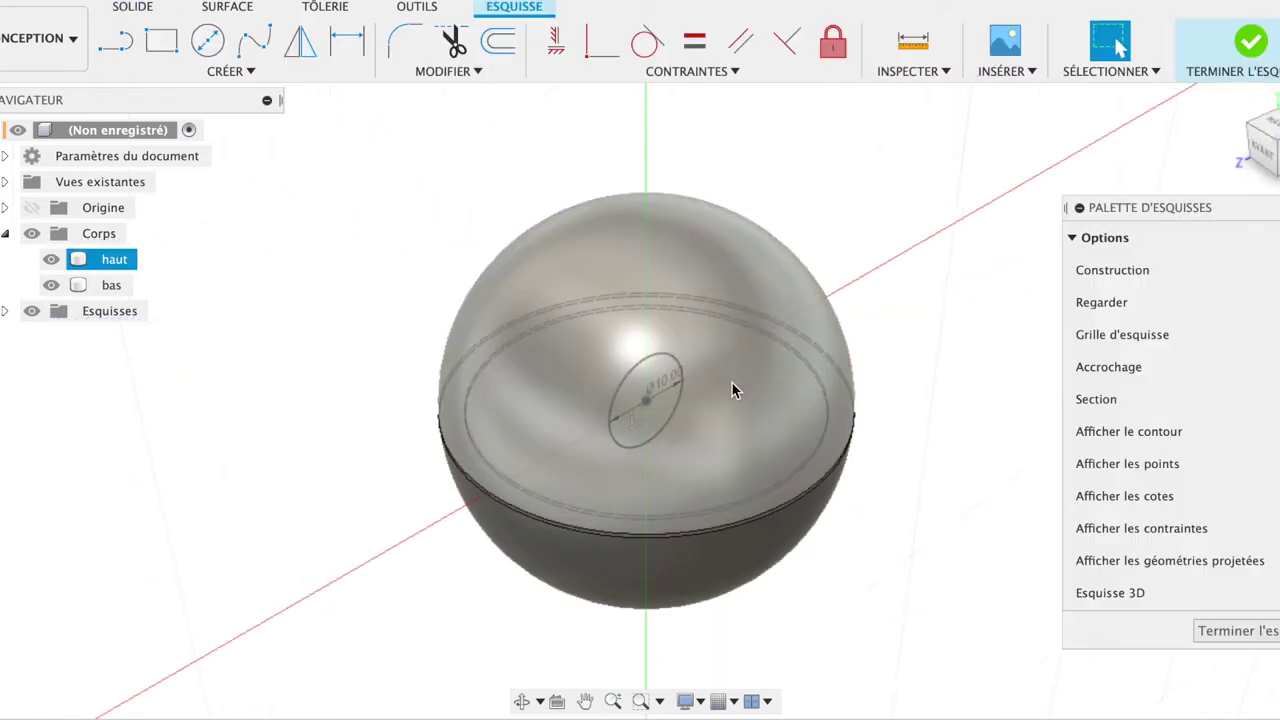
{"action": "left_click", "coordinate": [643, 403]}
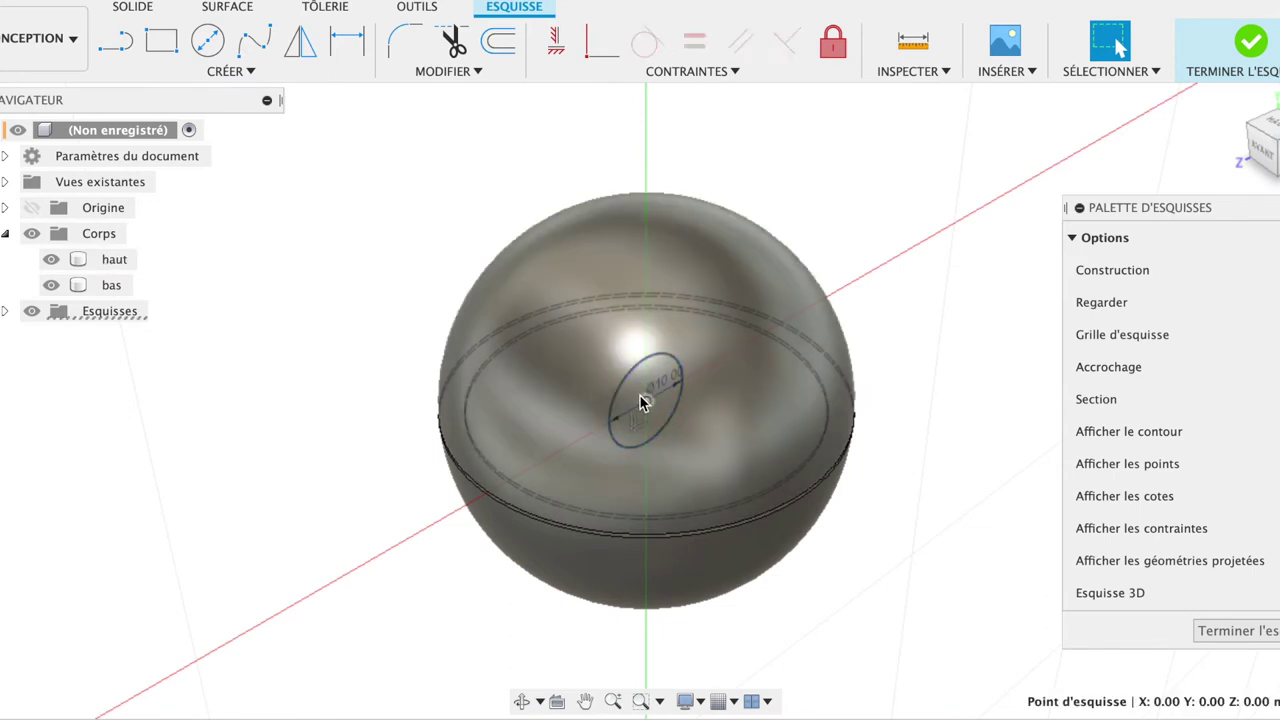
{"action": "left_click", "coordinate": [50, 260]}
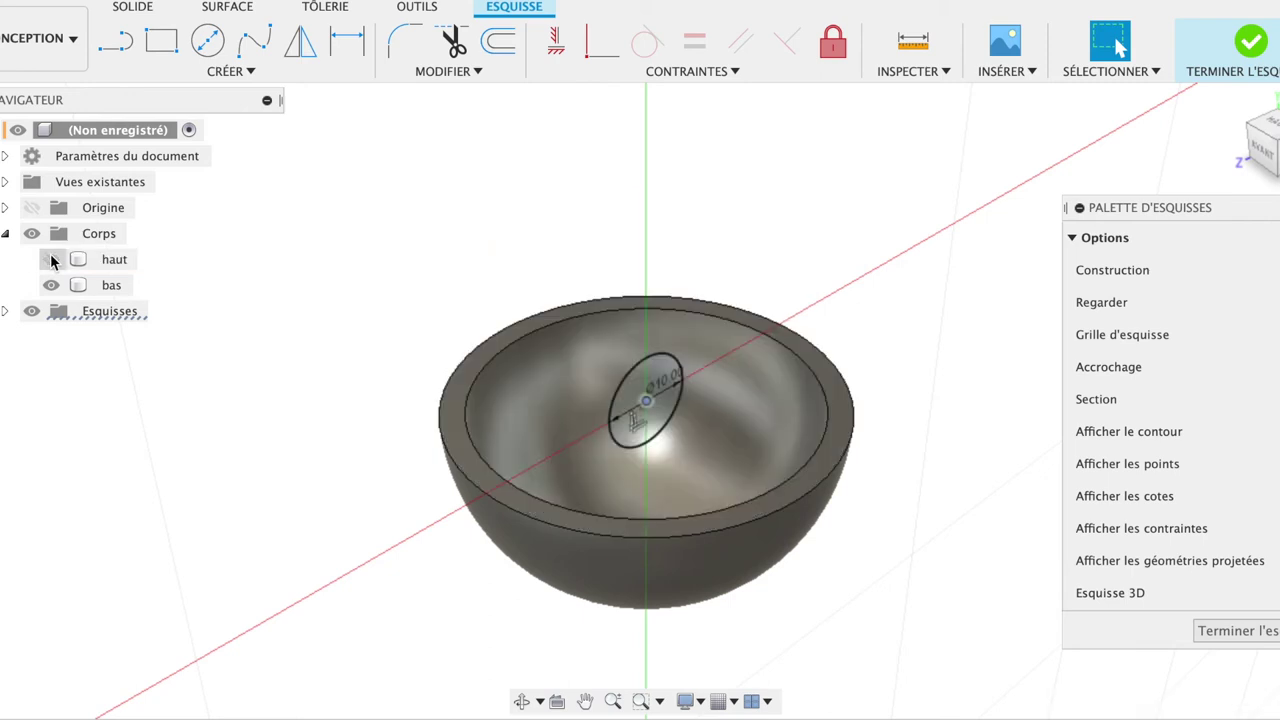
{"action": "left_click", "coordinate": [638, 400]}
{"action": "key", "text": "e"}
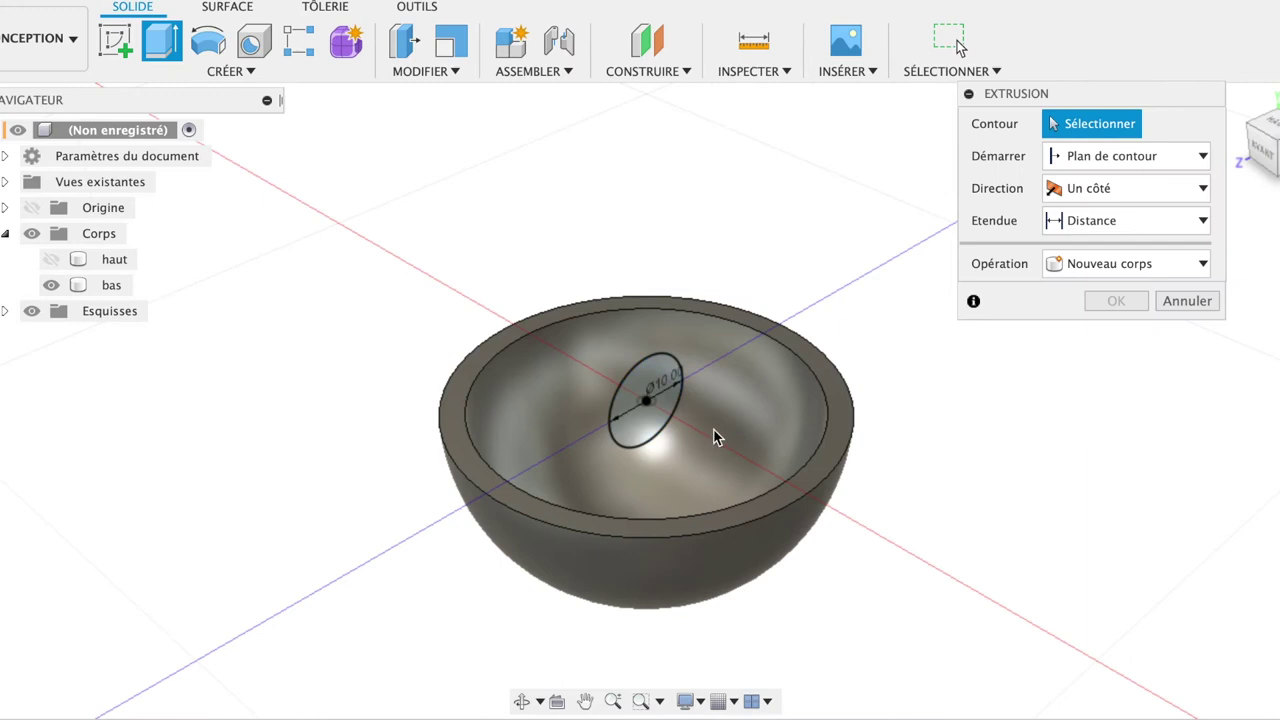
Extrude the circle two-sided, −18.216 mm on one side and 20 mm on the other.
{"action": "left_click", "coordinate": [656, 378]}
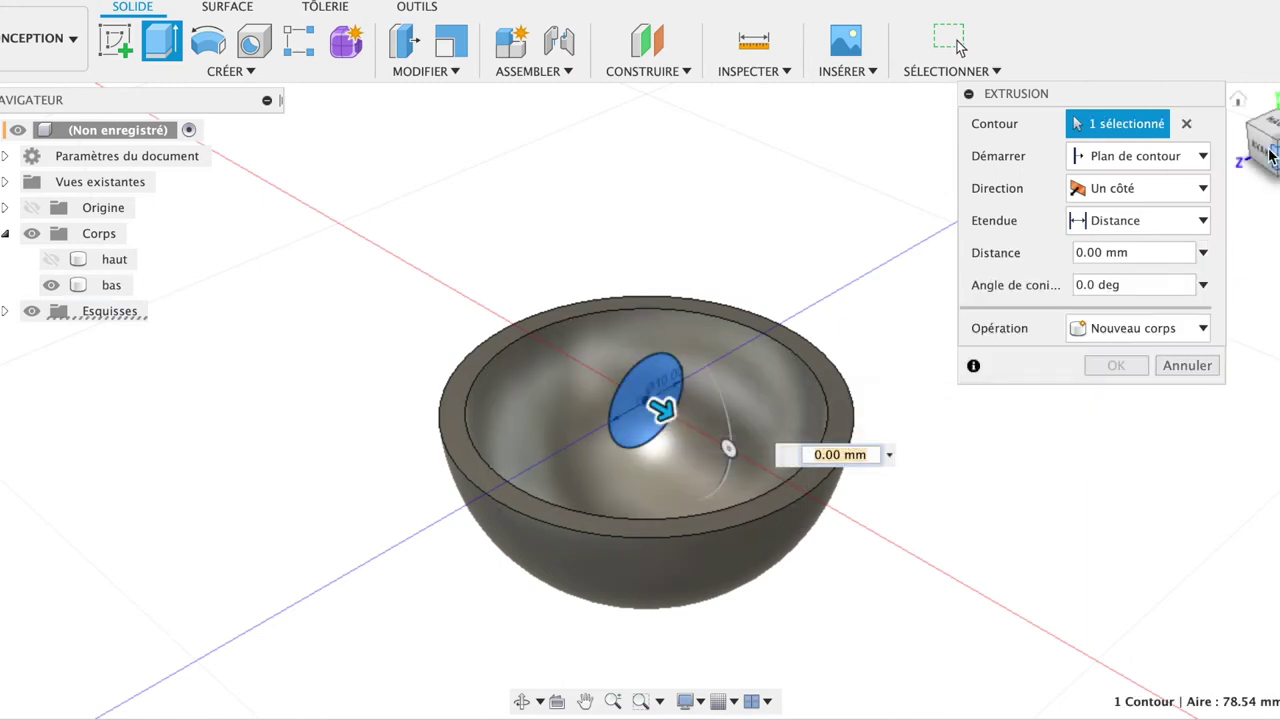
{"action": "left_click", "coordinate": [1271, 151]}
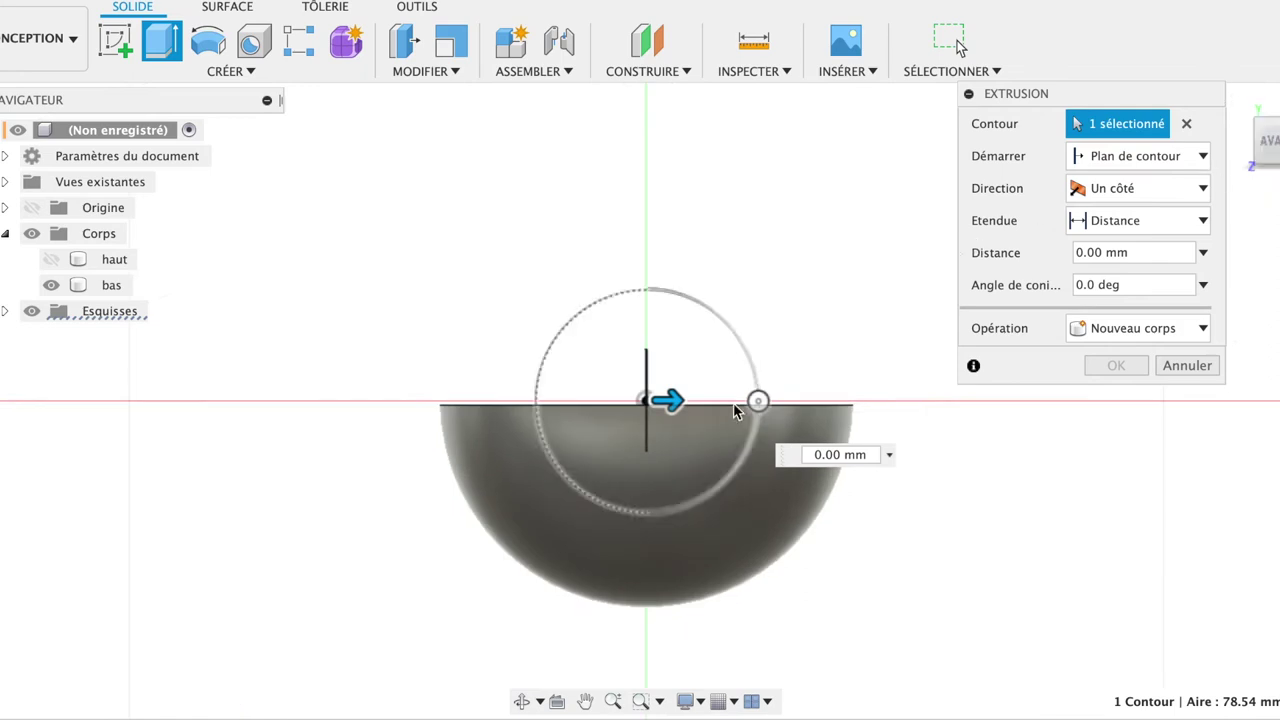
{"action": "left_click_drag", "start_coordinate": [672, 399], "coordinate": [890, 398]}
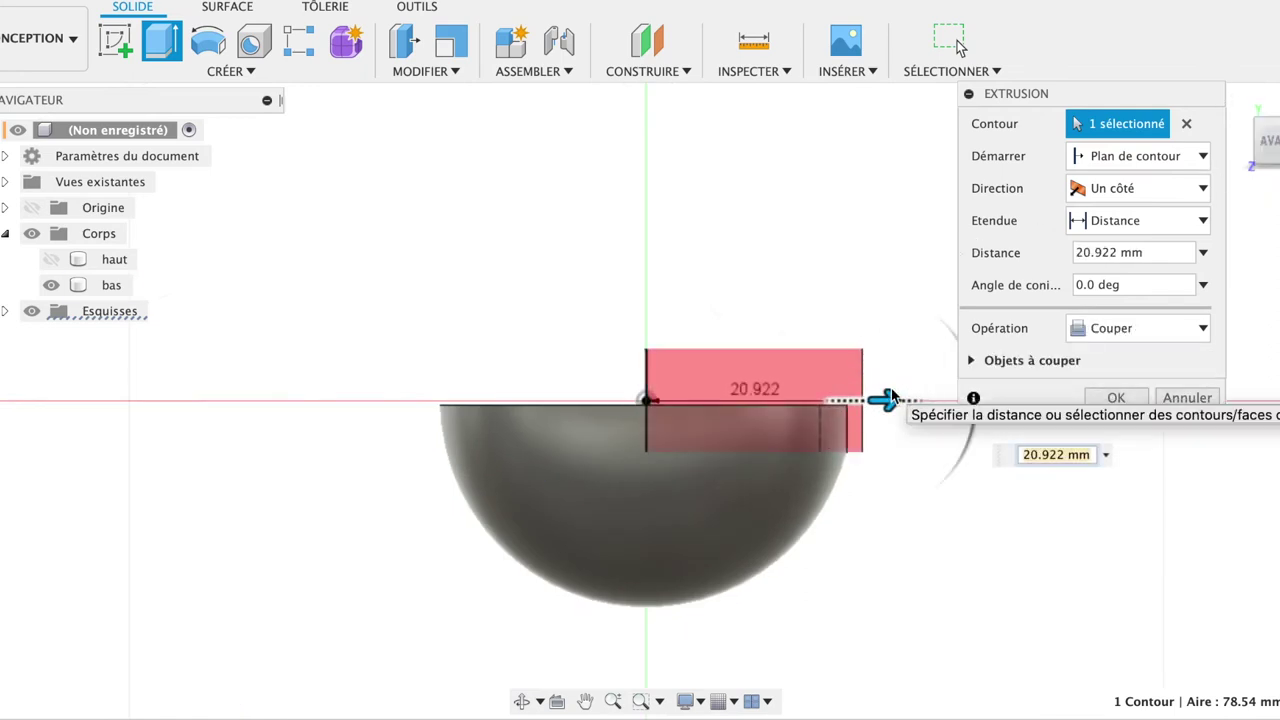
{"action": "left_click", "coordinate": [1114, 190]}
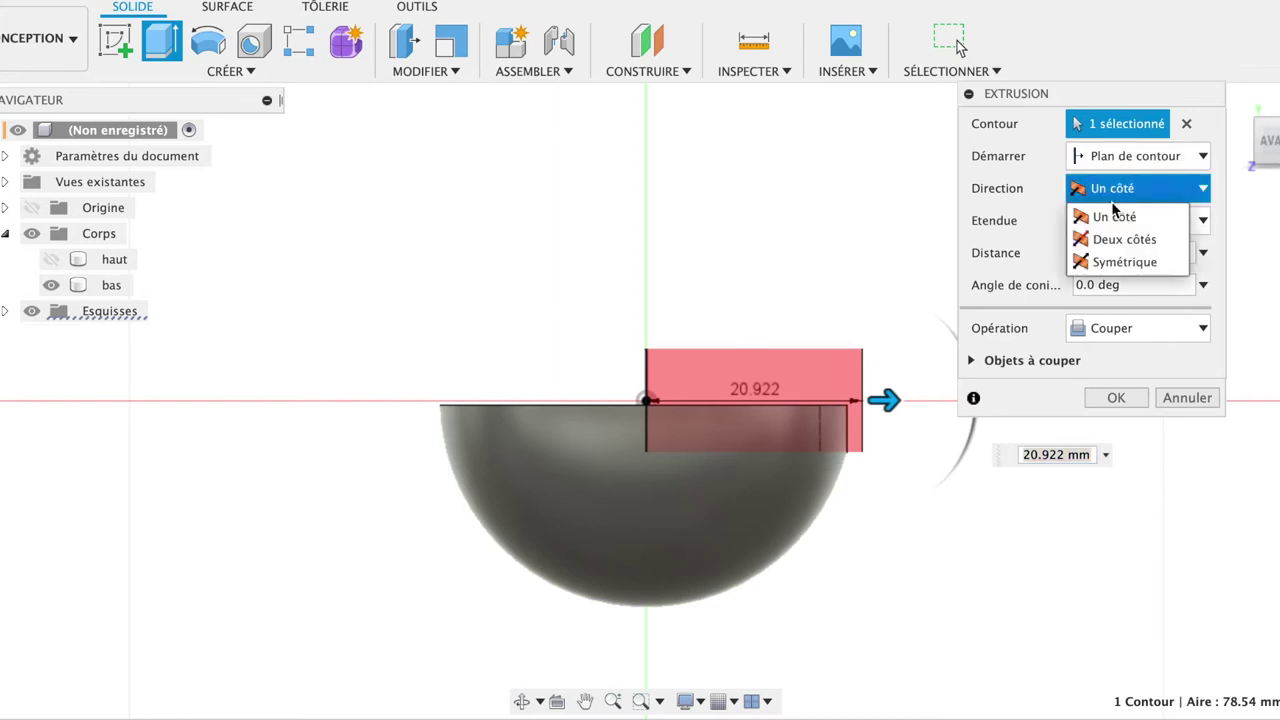
{"action": "left_click", "coordinate": [1108, 242]}
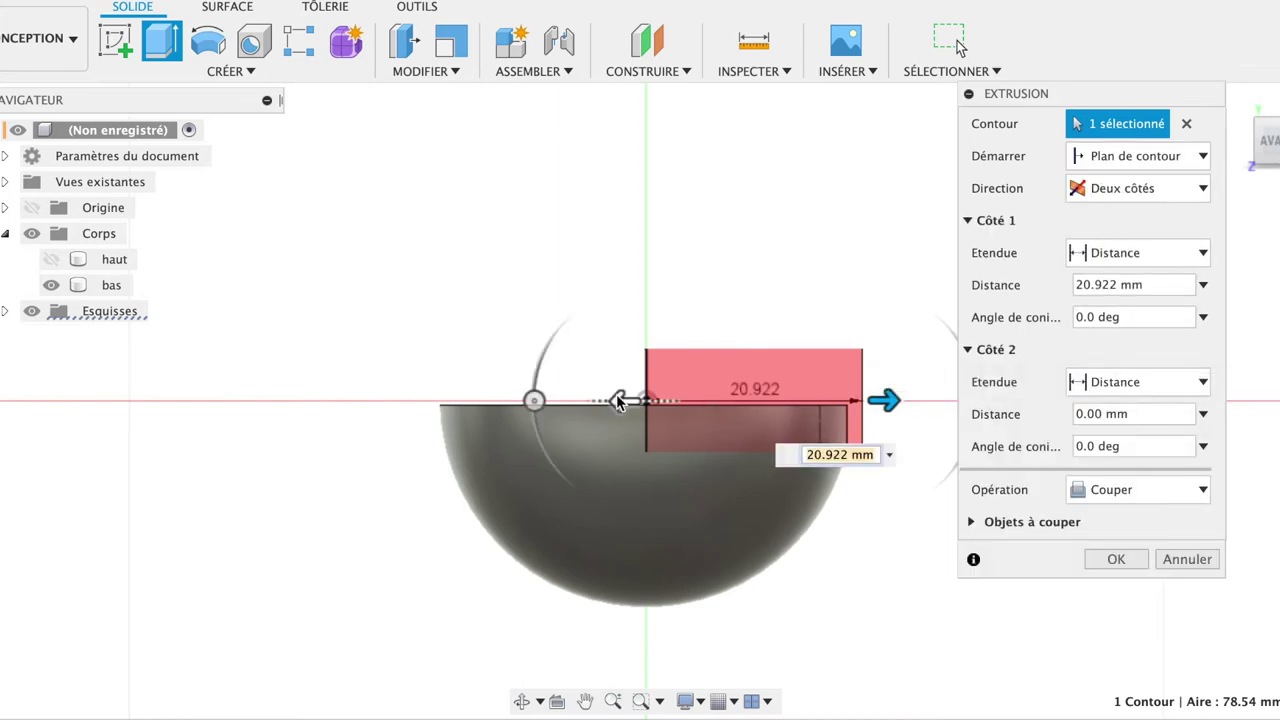
{"action": "left_click_drag", "start_coordinate": [619, 400], "coordinate": [810, 408]}
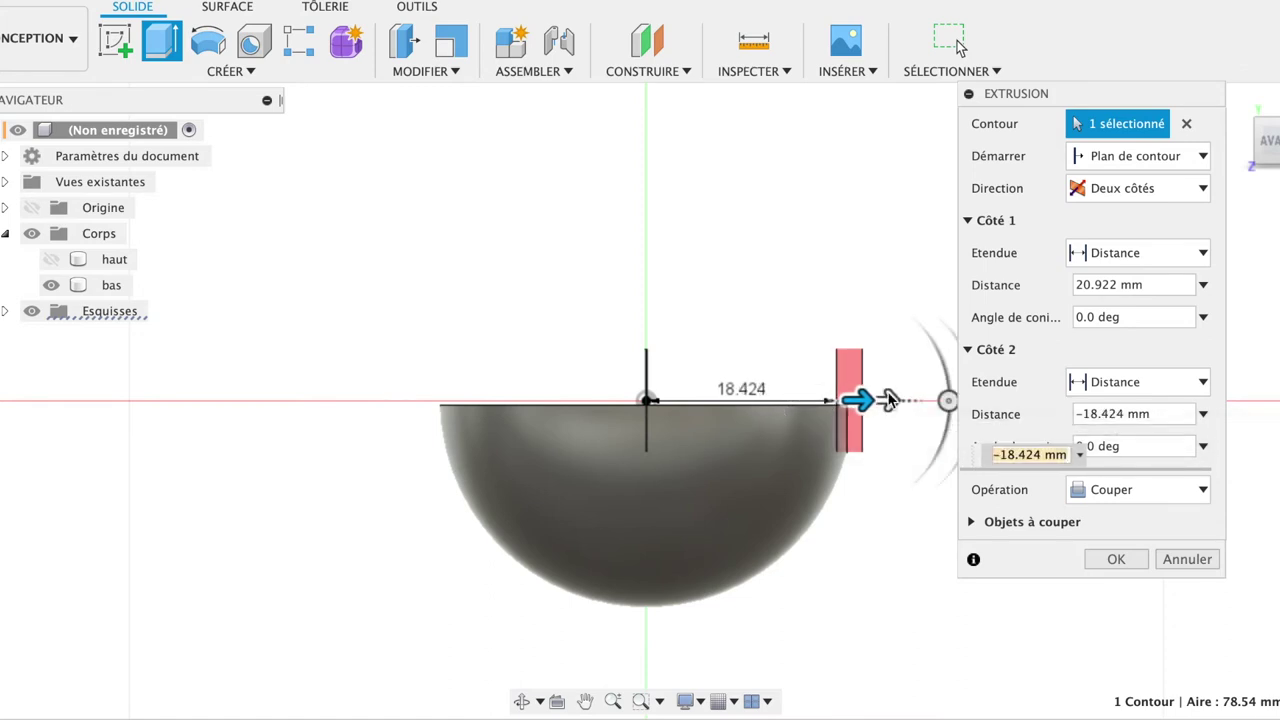
{"action": "left_click_drag", "start_coordinate": [866, 403], "coordinate": [868, 405]}
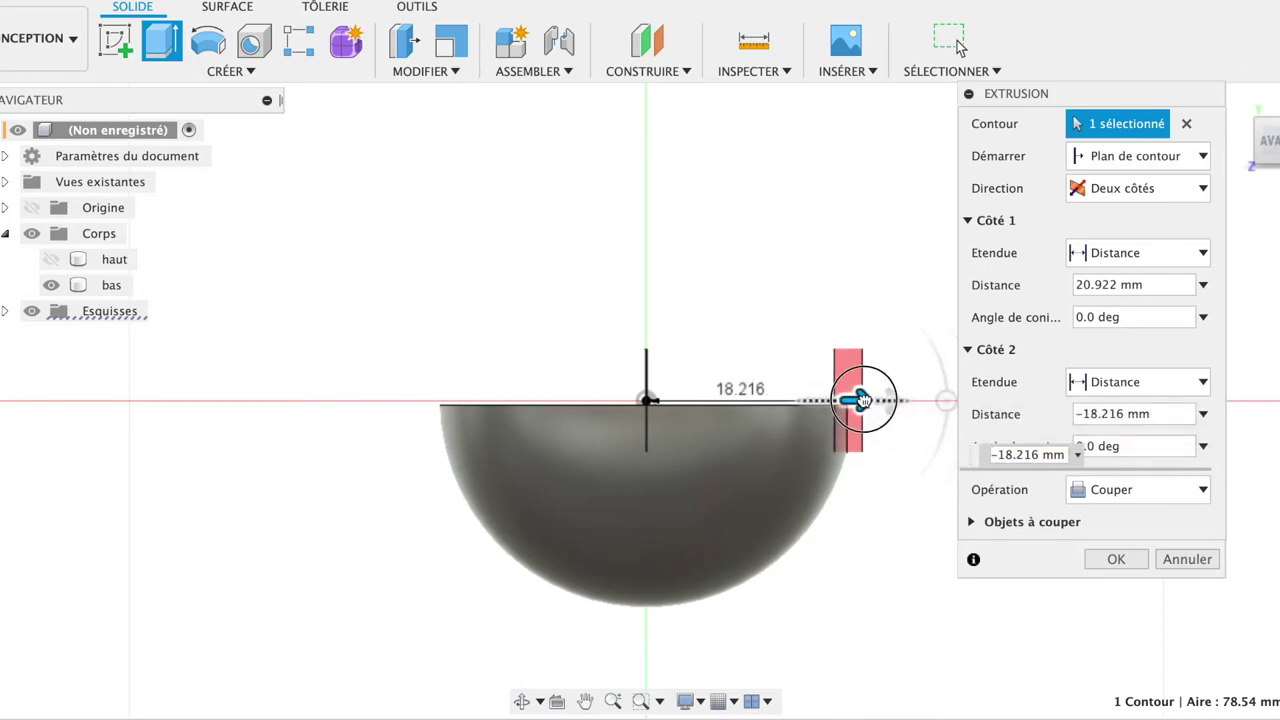
{"action": "left_click_drag", "start_coordinate": [886, 399], "coordinate": [884, 407]}
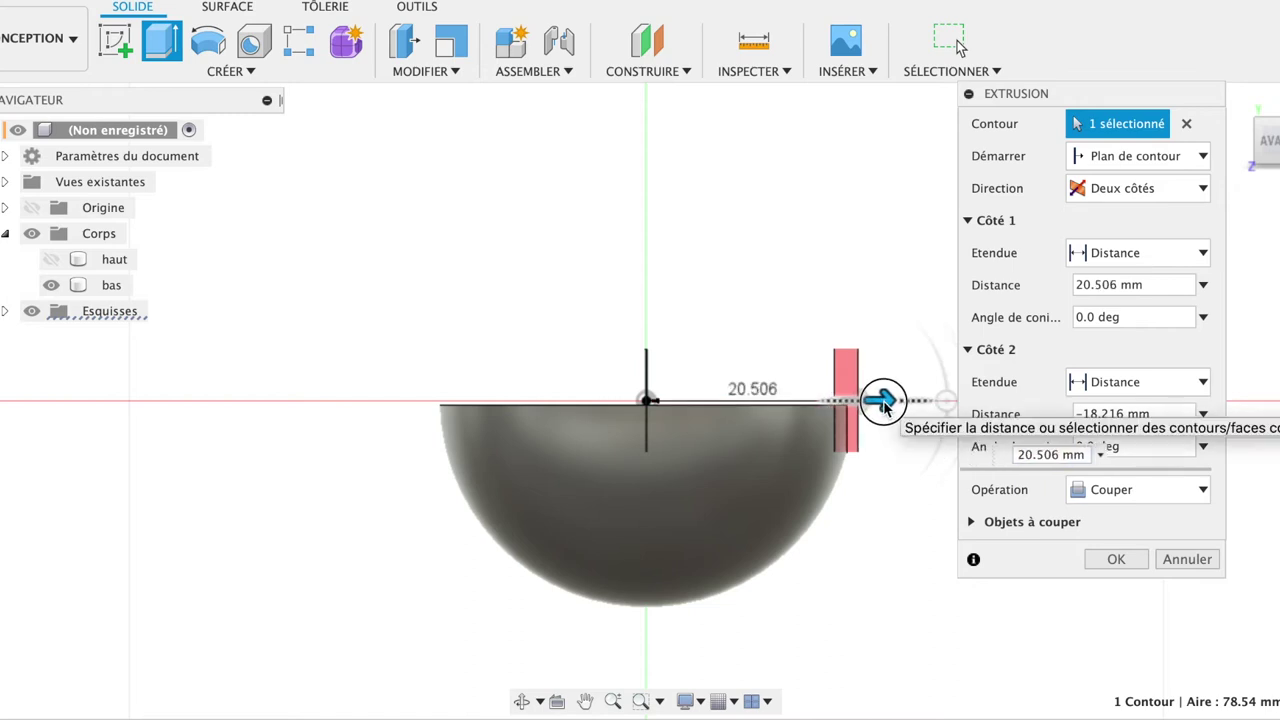
{"action": "left_click", "coordinate": [1180, 286]}
{"action": "left_click", "coordinate": [1180, 284]}
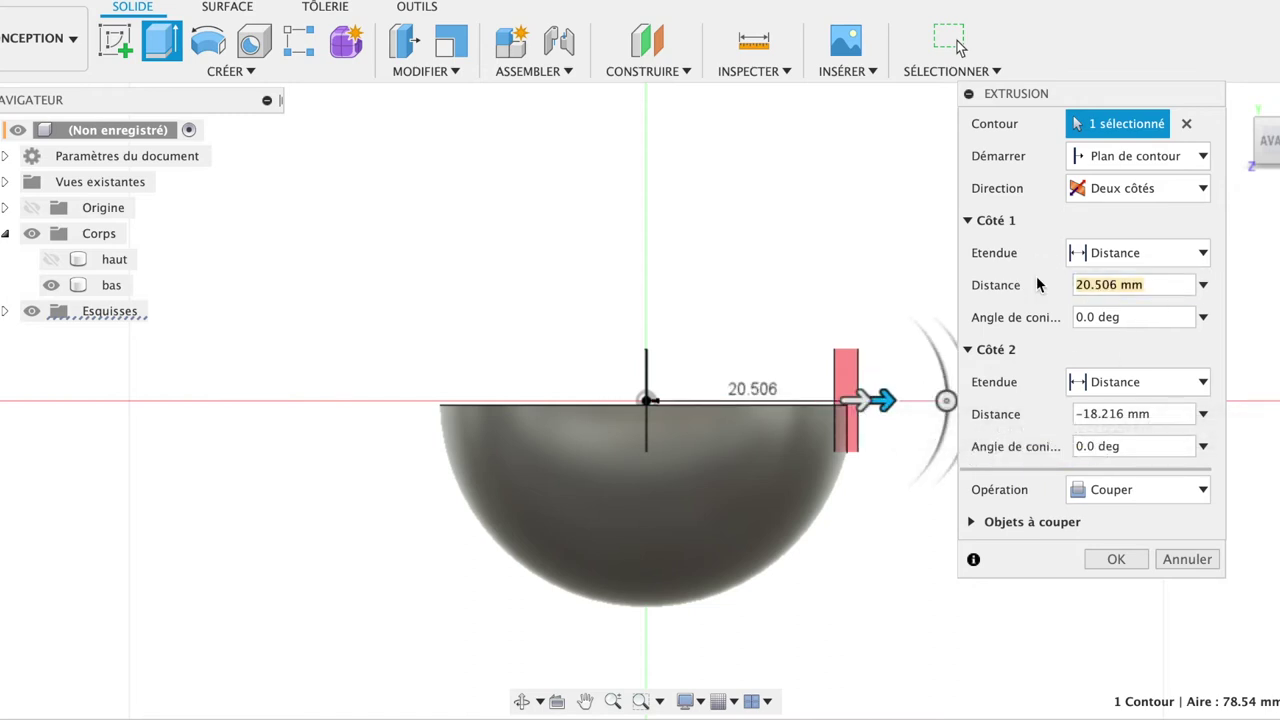
{"action": "type", "text": "20"}
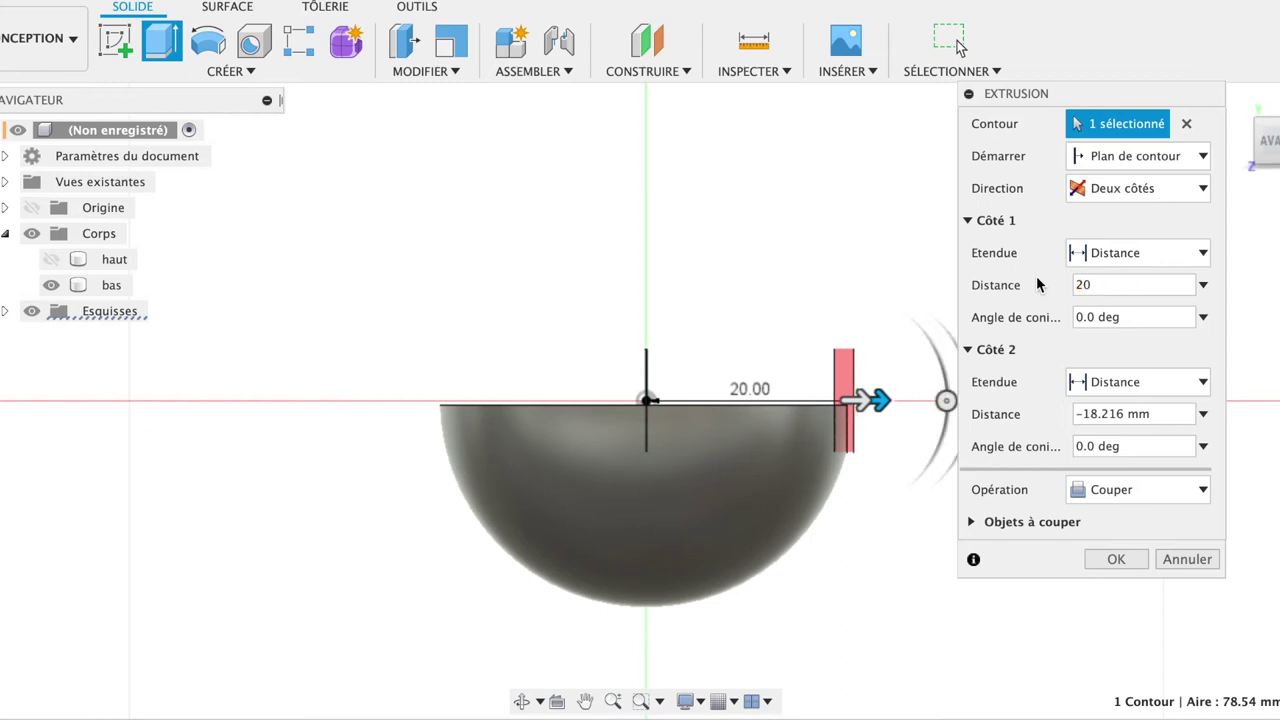
Make the extrusion a new body and confirm it, creating the disc Corps3.
{"action": "left_click", "coordinate": [1123, 489]}
{"action": "left_click", "coordinate": [1128, 586]}
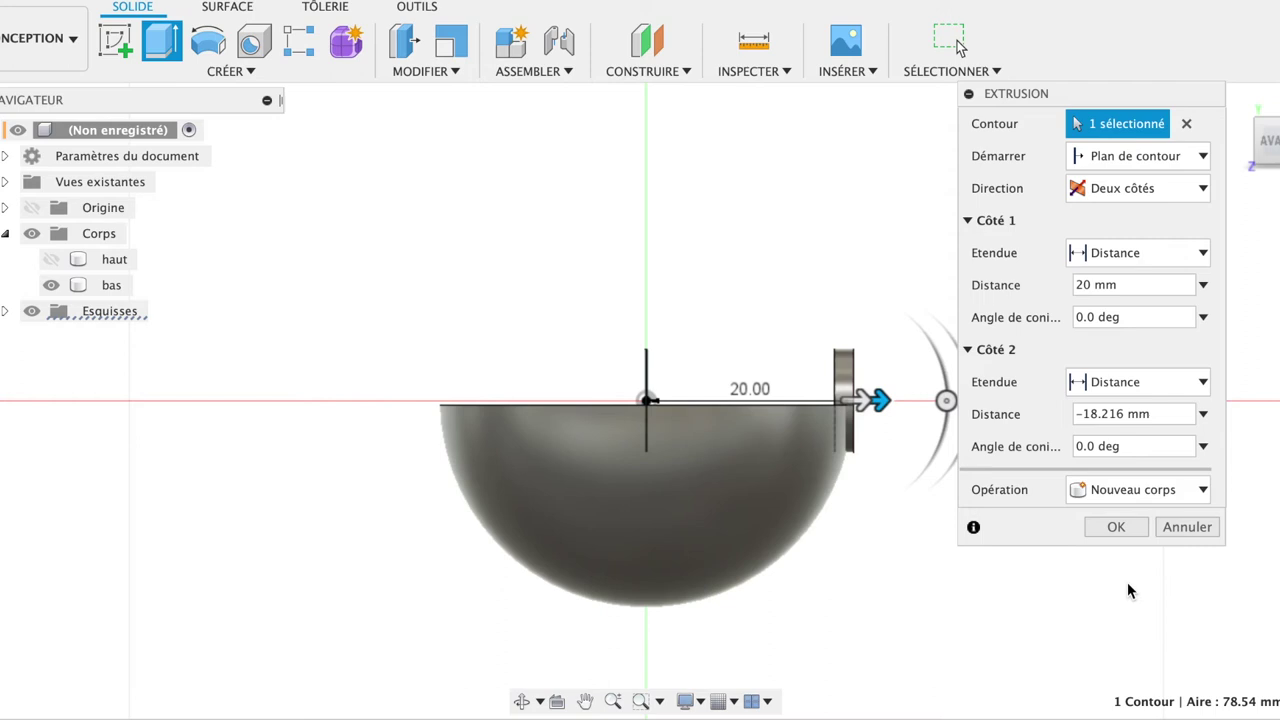
{"action": "mouse_move", "coordinate": [1268, 143]}
{"action": "middle_mouse_down", "text": "shift"}
{"action": "mouse_move", "coordinate": [1040, 130]}
{"action": "mouse_move", "coordinate": [1058, 124]}
{"action": "mouse_move", "coordinate": [1070, 147]}
{"action": "mouse_move", "coordinate": [1150, 148]}
{"action": "mouse_move", "coordinate": [1168, 114]}
{"action": "mouse_move", "coordinate": [1195, 155]}
{"action": "middle_mouse_up", "text": "shift"}
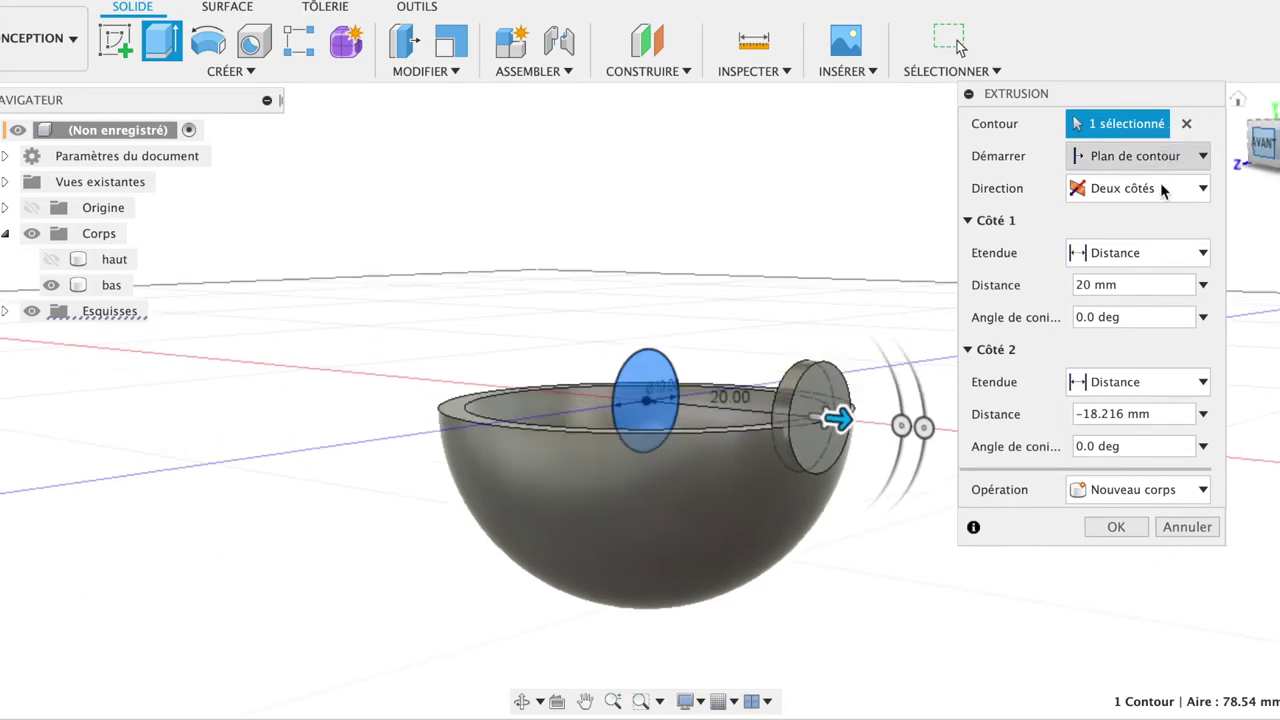
{"action": "left_click", "coordinate": [1116, 526]}
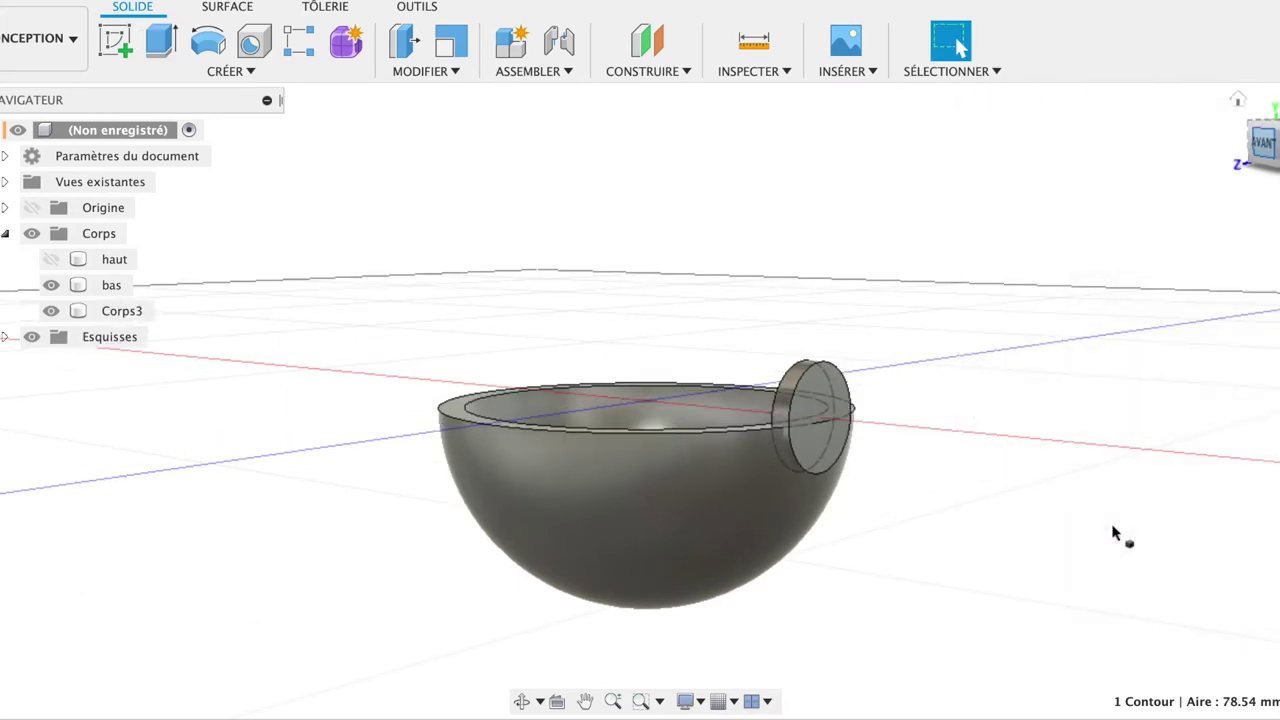
Show haut again and Combine-cut Corps3 out of bas, keeping Corps3 as a body.
{"action": "left_click", "coordinate": [51, 259]}
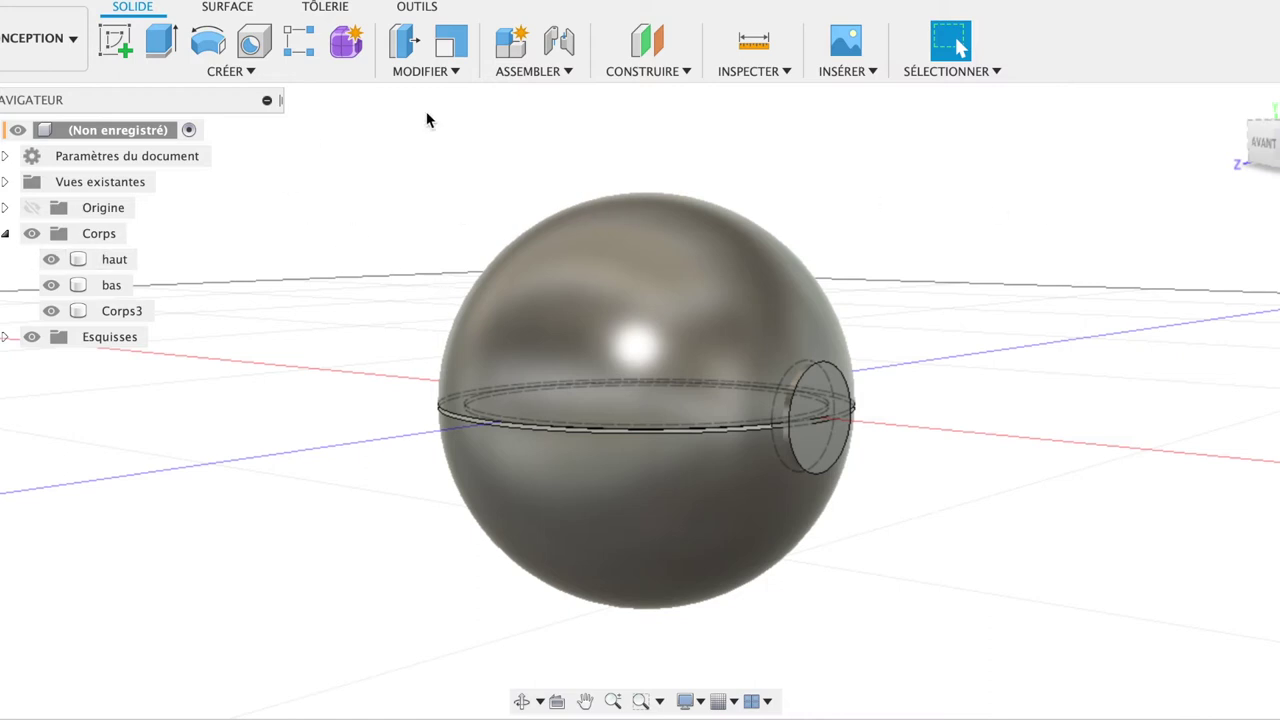
{"action": "left_click", "coordinate": [445, 68]}
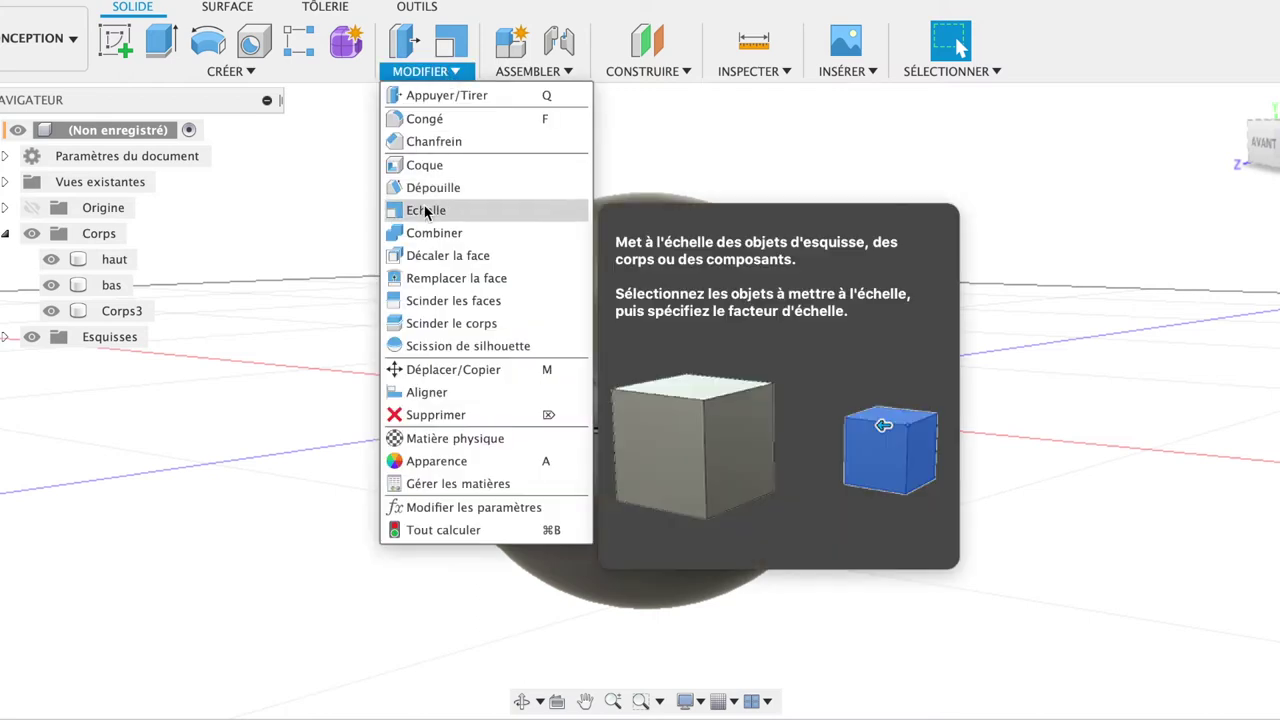
{"action": "left_click", "coordinate": [443, 233]}
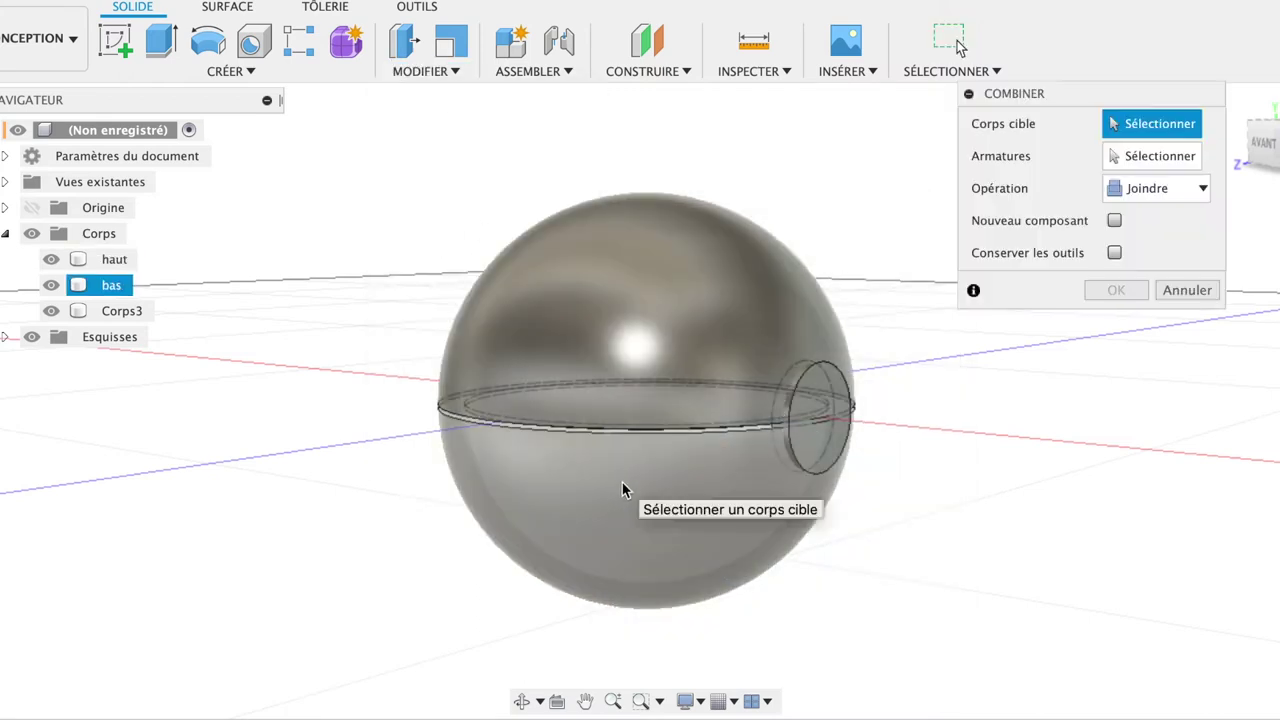
{"action": "left_click", "coordinate": [622, 482]}
{"action": "left_click", "coordinate": [817, 436]}
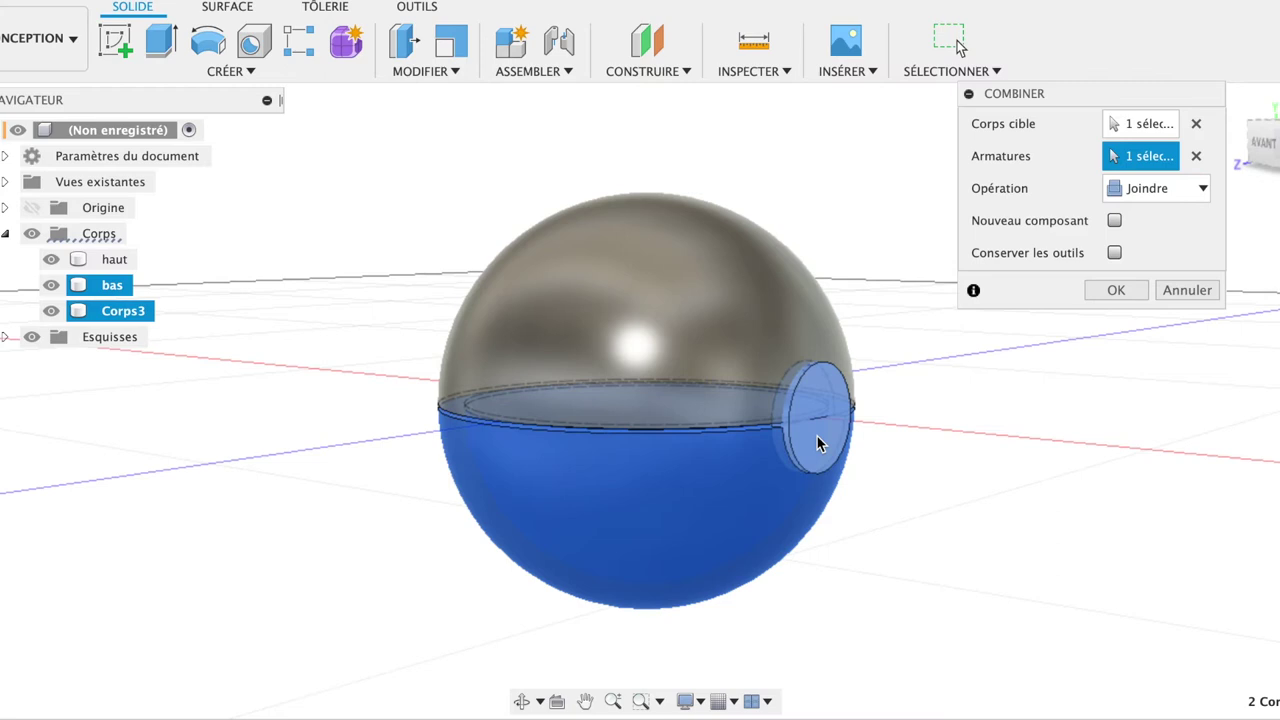
{"action": "left_click", "coordinate": [1200, 188]}
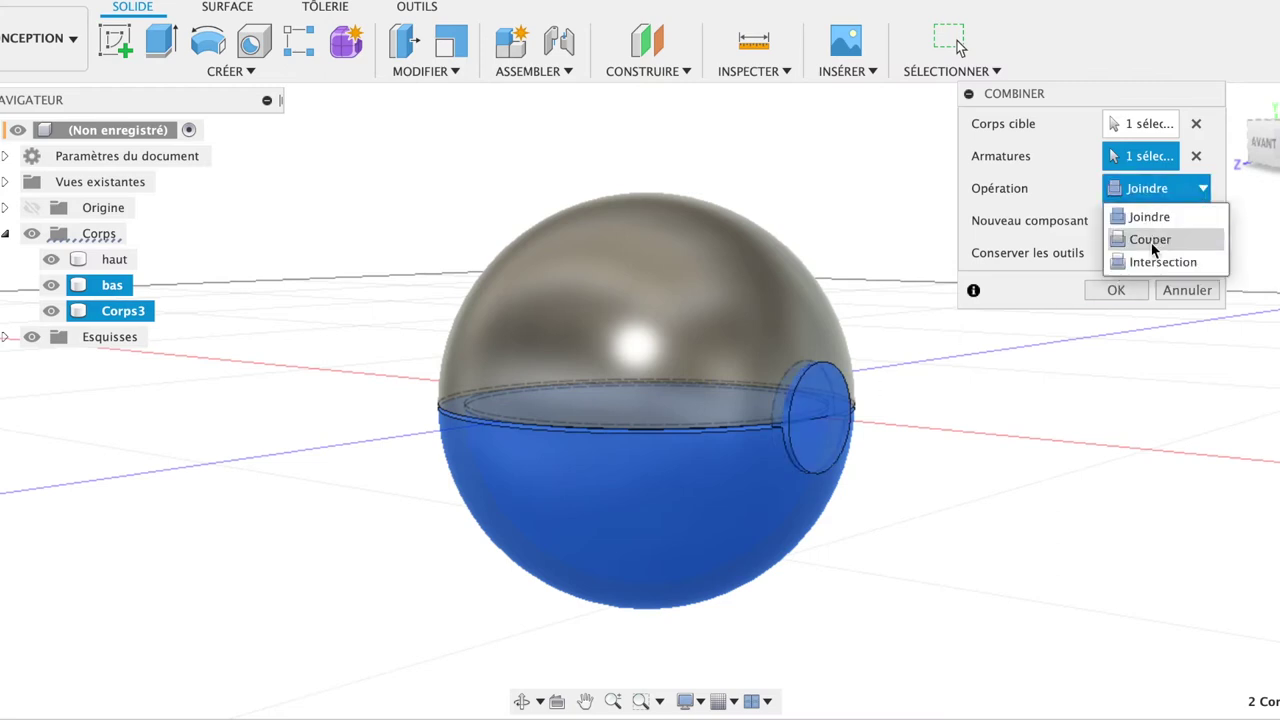
{"action": "left_click", "coordinate": [1151, 240]}
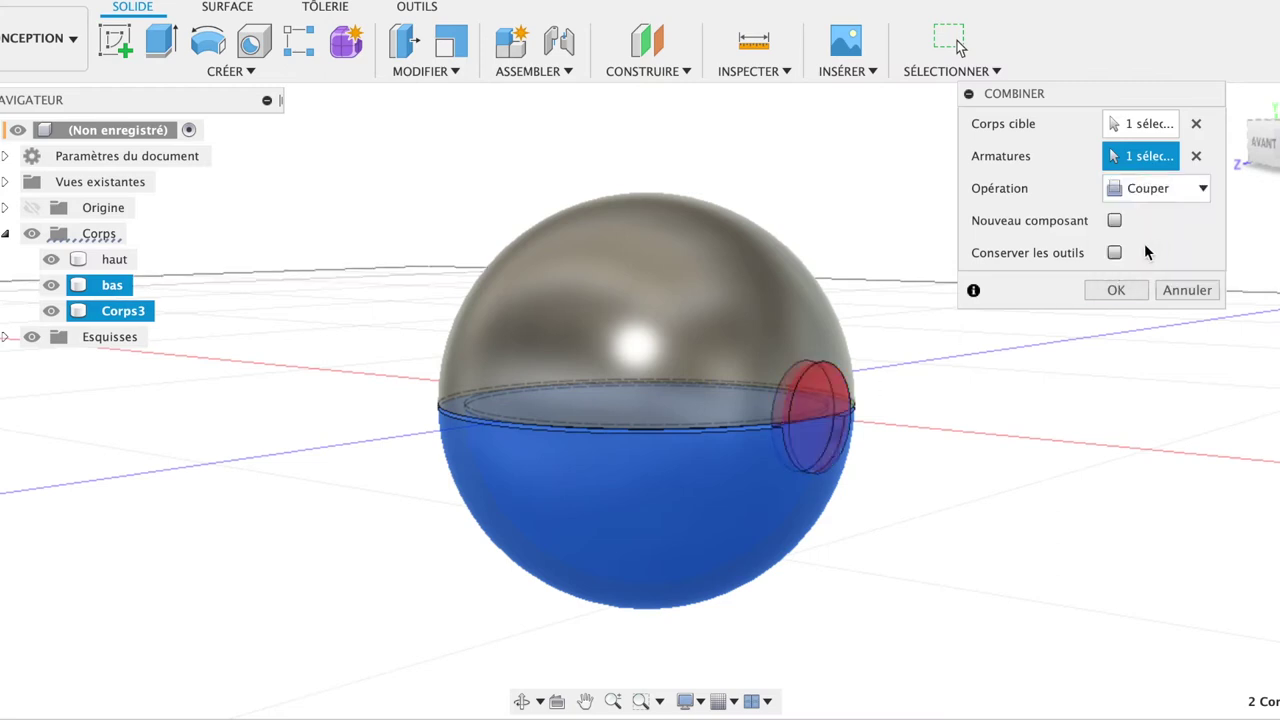
{"action": "left_click", "coordinate": [1115, 290]}
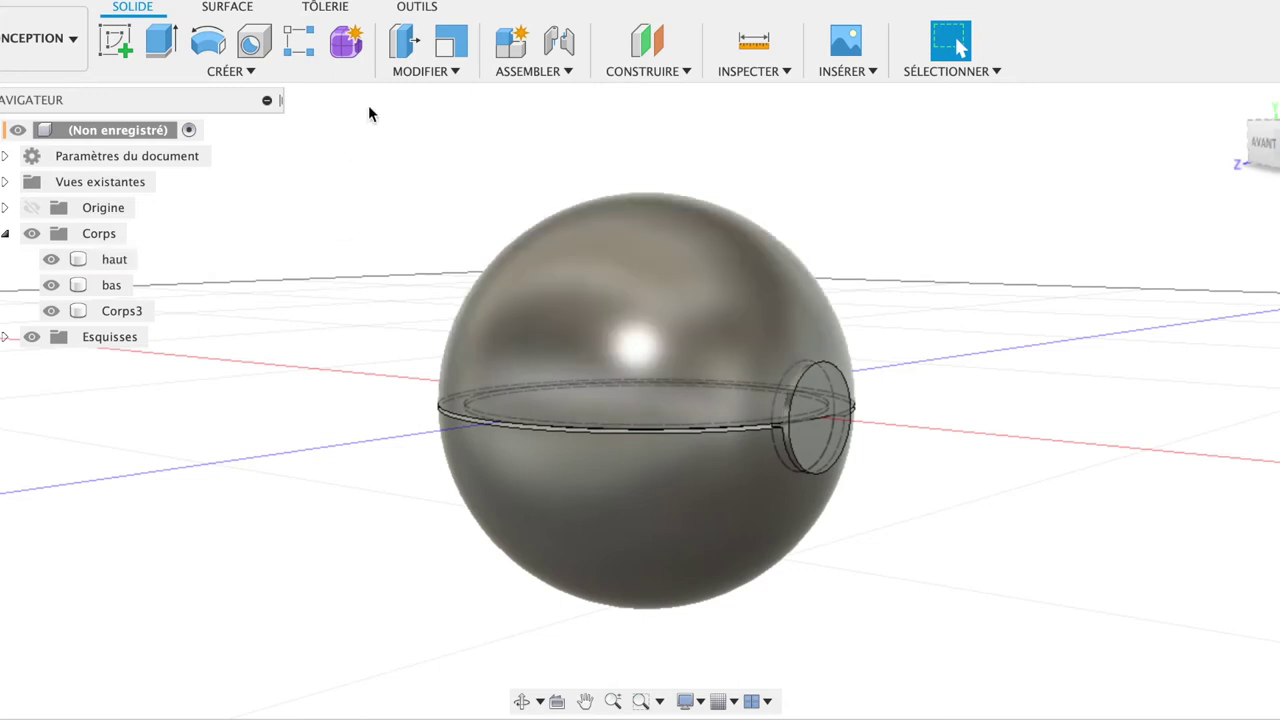
{"action": "left_click", "coordinate": [420, 71]}
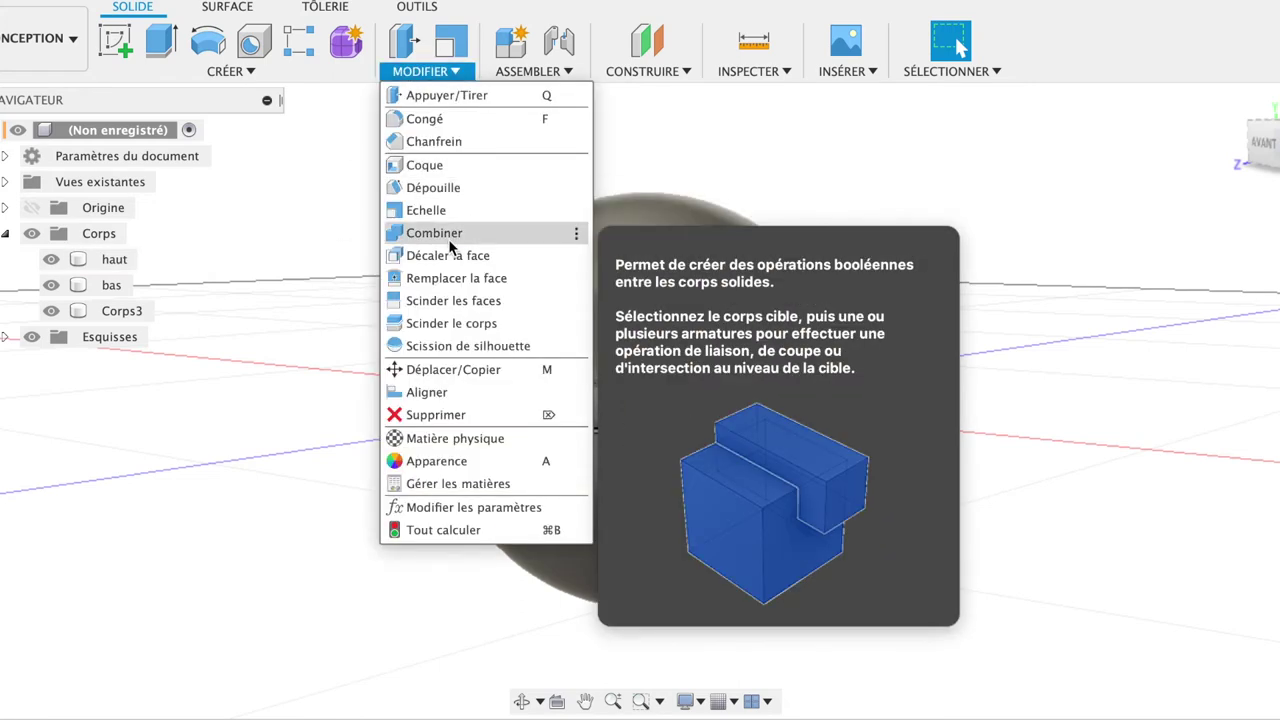
Combine-join the disc Corps3 onto the top shell haut, keeping Corps3 as a tool body.
{"action": "left_click", "coordinate": [450, 245]}
{"action": "left_click", "coordinate": [665, 261]}
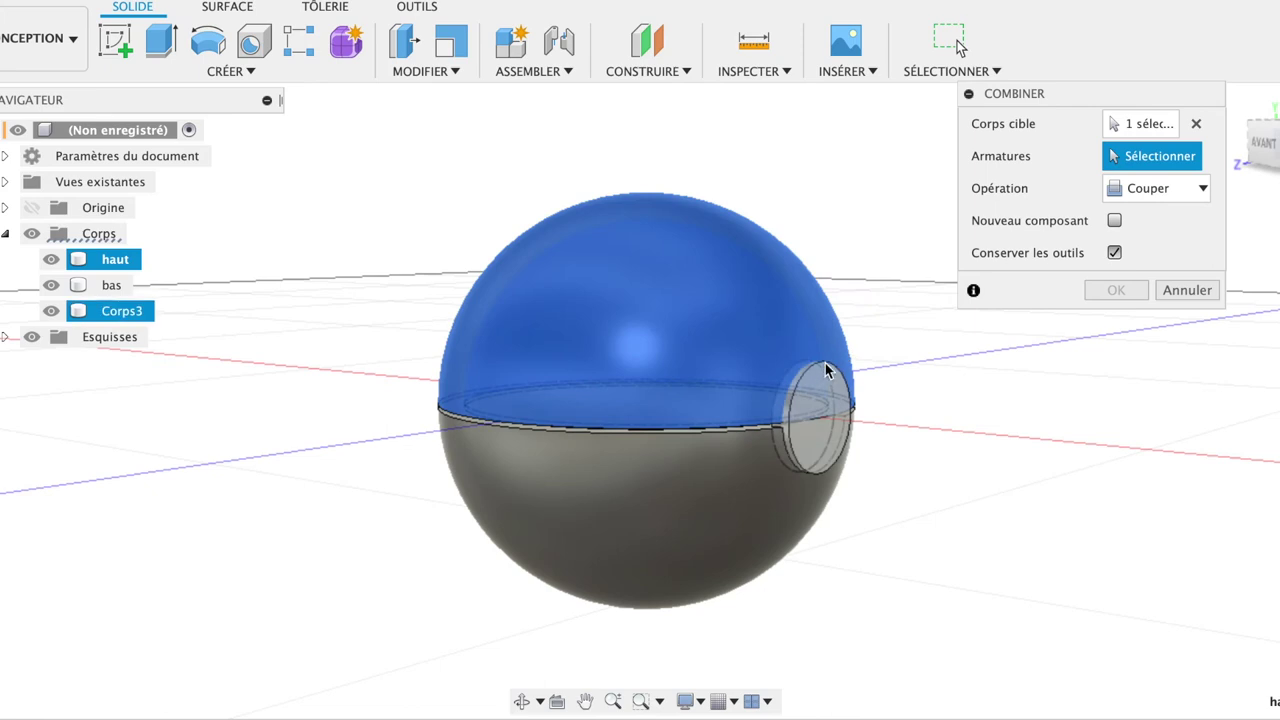
{"action": "left_click", "coordinate": [810, 390]}
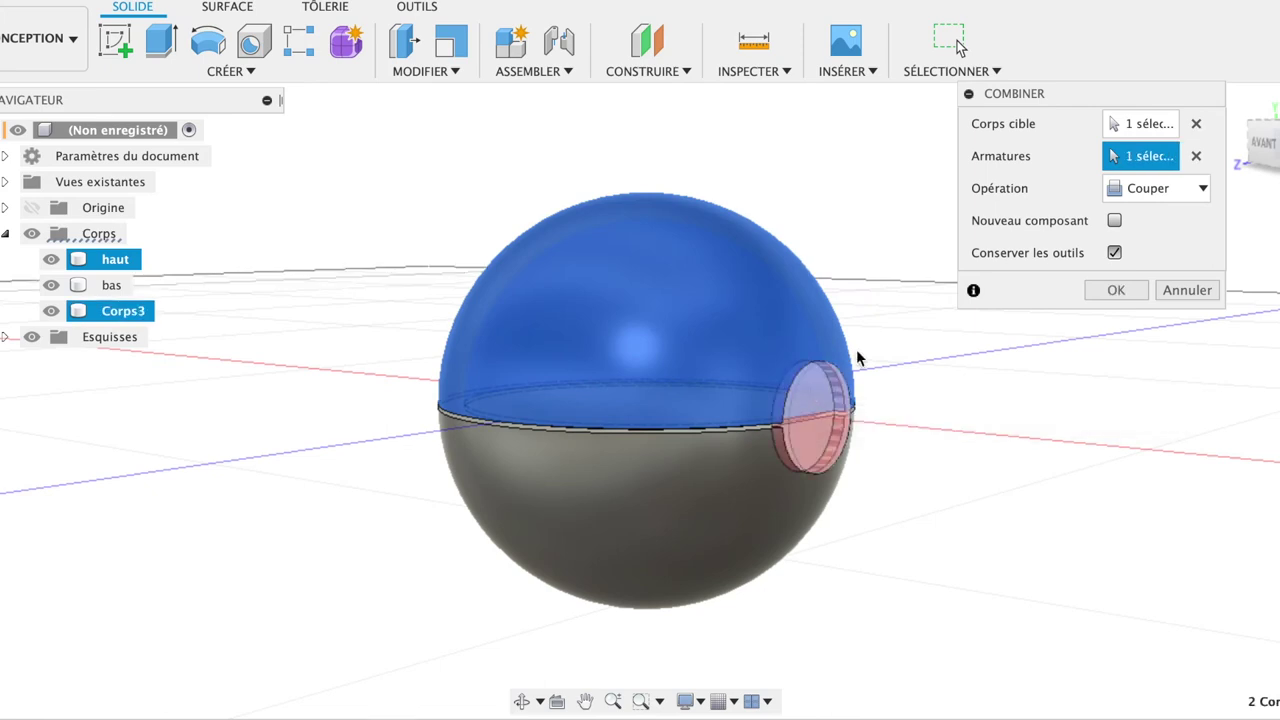
{"action": "left_click", "coordinate": [1148, 192]}
{"action": "left_click", "coordinate": [1147, 217]}
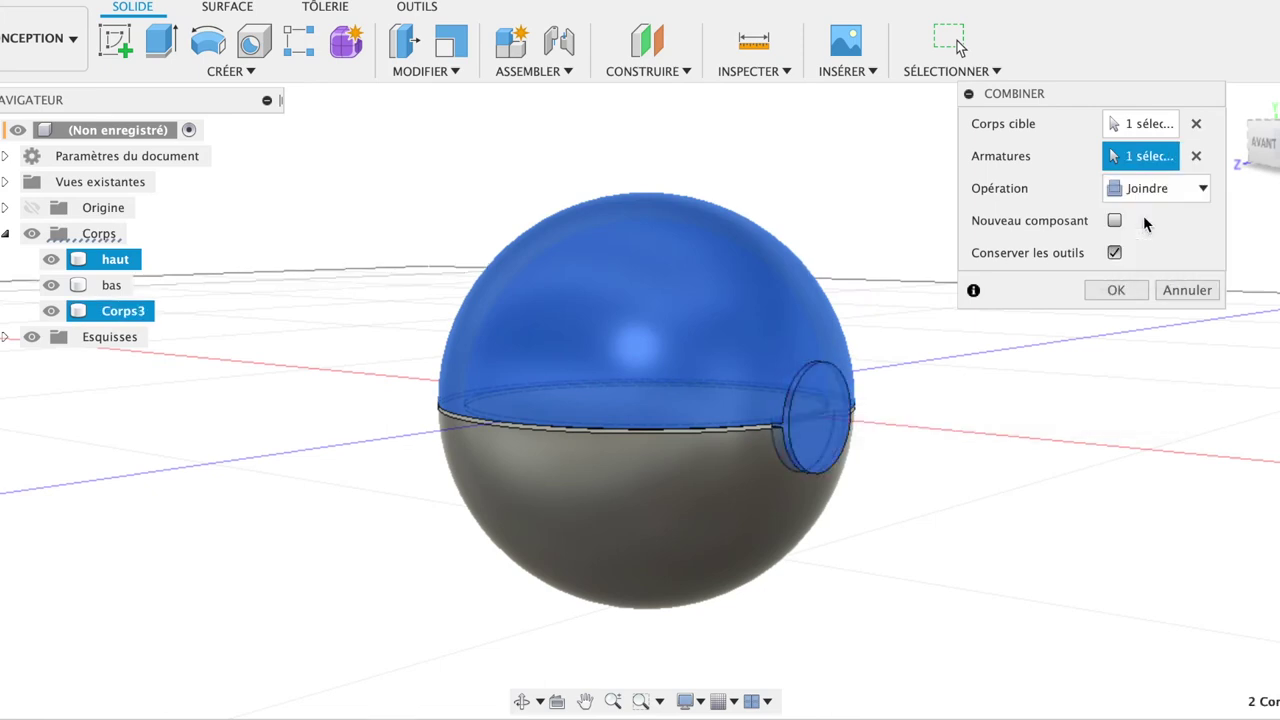
{"action": "left_click", "coordinate": [1115, 290]}
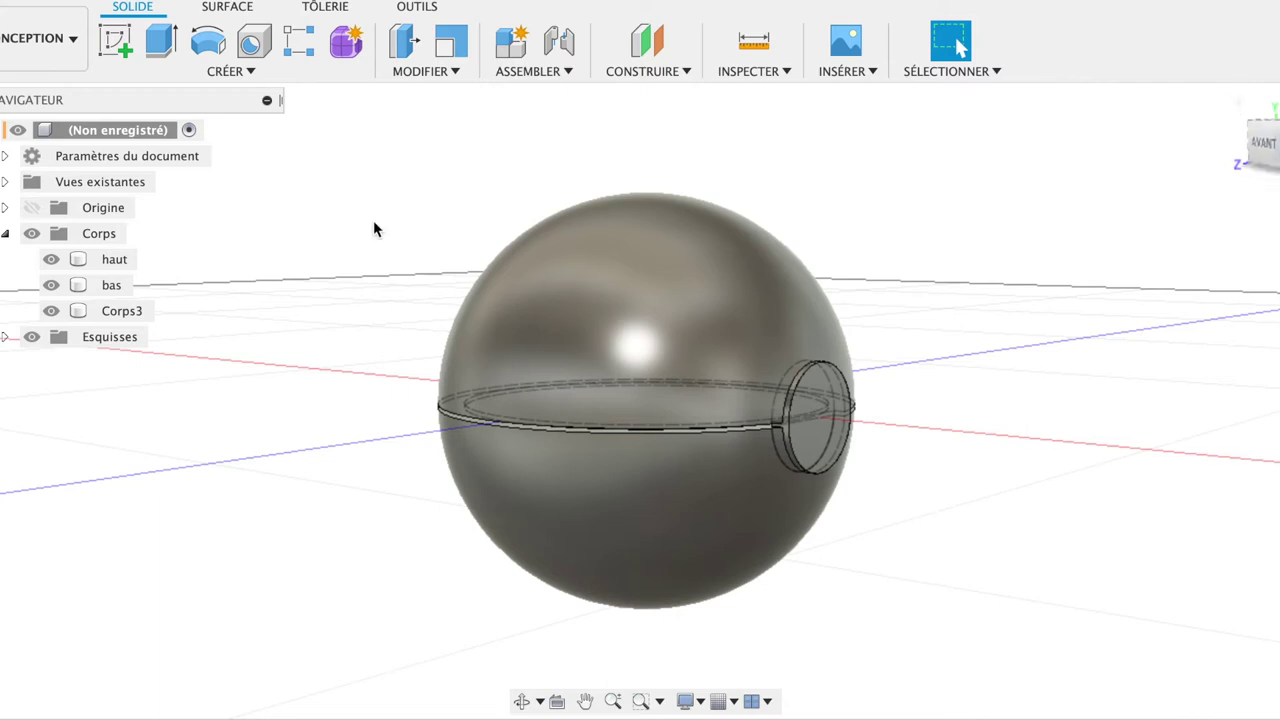
Hide the disc Corps3 and inspect the top shell haut from the right side view.
{"action": "left_click", "coordinate": [51, 286]}
{"action": "left_click", "coordinate": [51, 286]}
{"action": "left_click", "coordinate": [51, 286]}
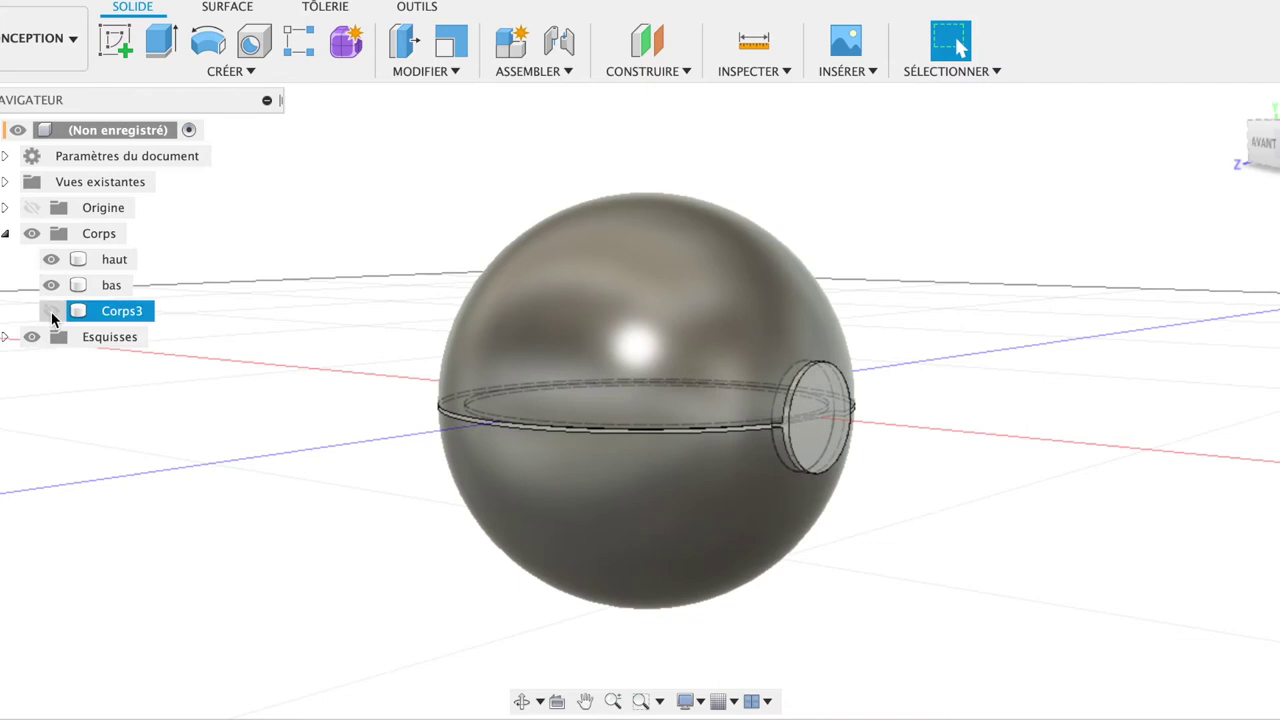
{"action": "left_click", "coordinate": [51, 311]}
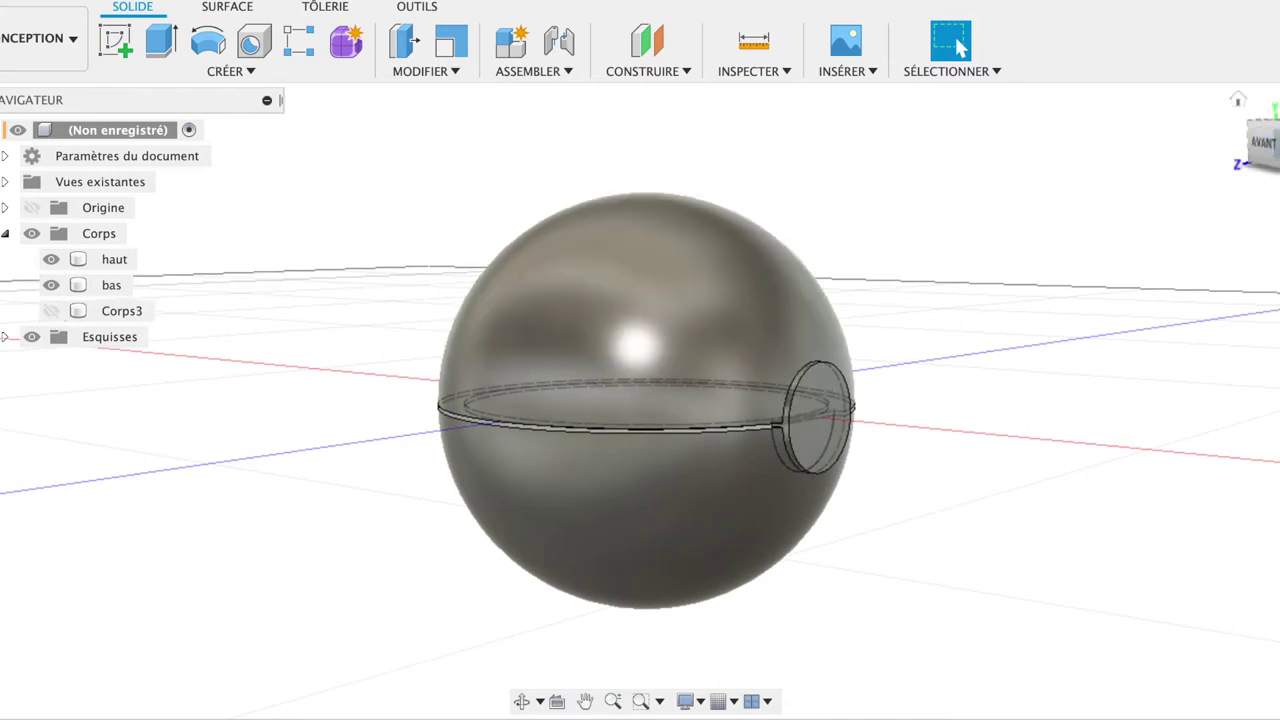
{"action": "mouse_move", "coordinate": [1230, 135]}
{"action": "middle_mouse_down", "text": "shift"}
{"action": "mouse_move", "coordinate": [1183, 137]}
{"action": "mouse_move", "coordinate": [1157, 100]}
{"action": "mouse_move", "coordinate": [1169, 143]}
{"action": "mouse_move", "coordinate": [1257, 143]}
{"action": "mouse_move", "coordinate": [1262, 155]}
{"action": "mouse_move", "coordinate": [1278, 115]}
{"action": "middle_mouse_up", "text": "shift"}
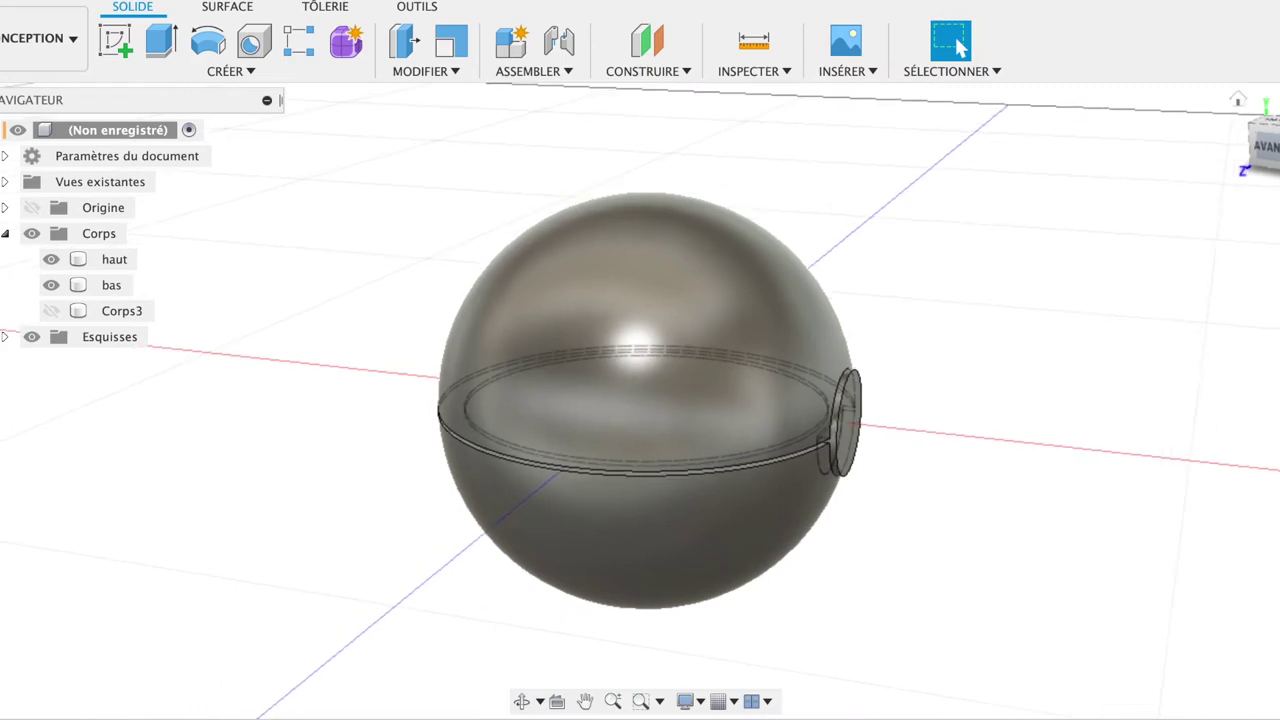
{"action": "left_click", "coordinate": [1275, 142]}
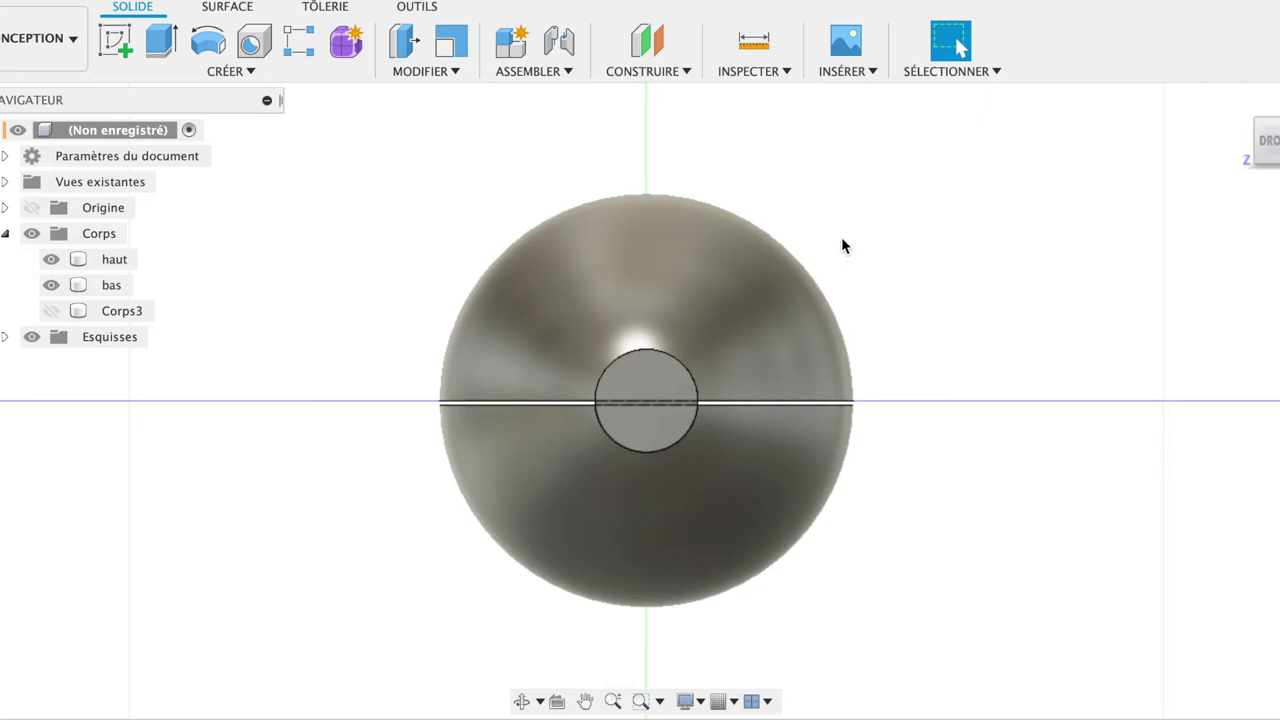
{"action": "left_click", "coordinate": [705, 287]}
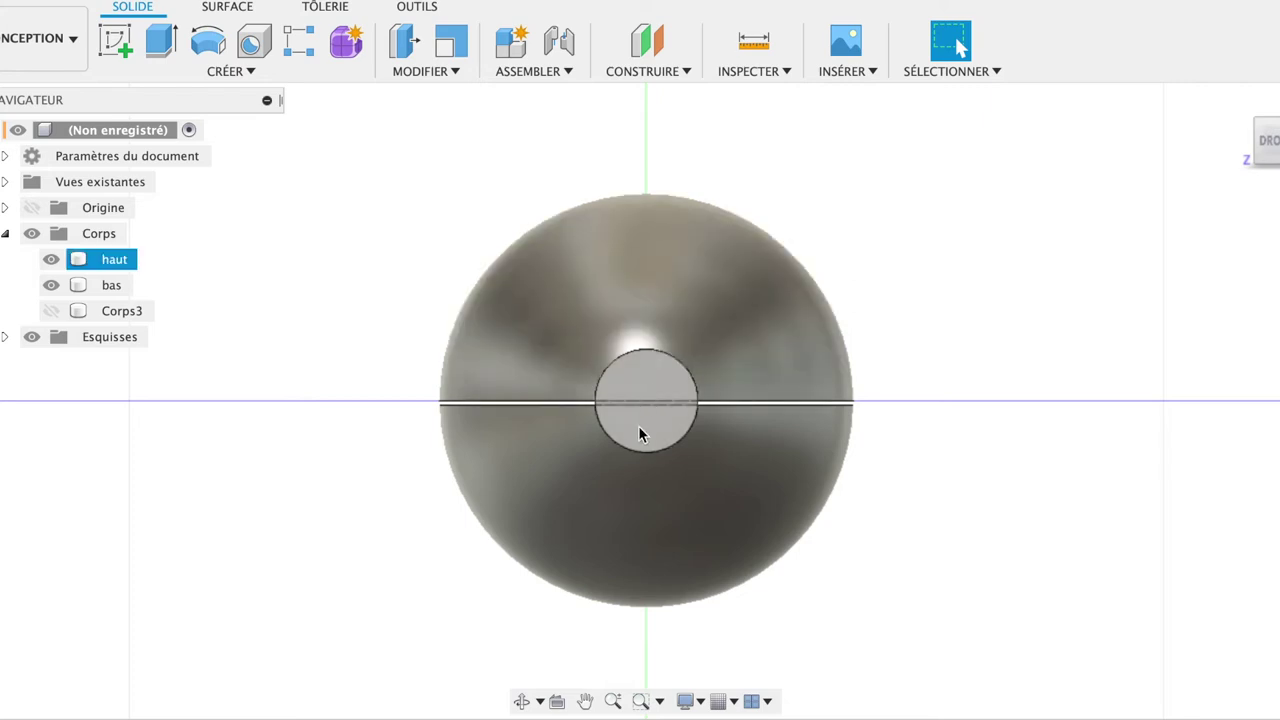
{"action": "left_click", "coordinate": [51, 286]}
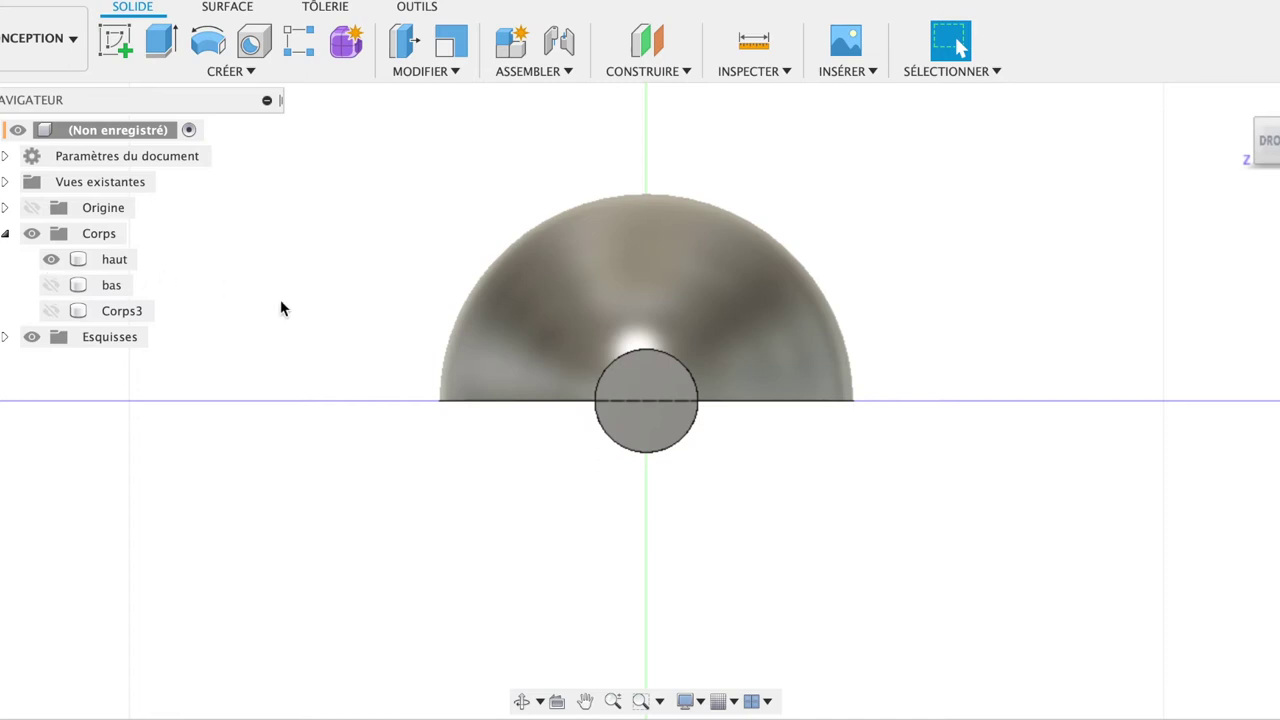
{"action": "left_click", "coordinate": [563, 375]}
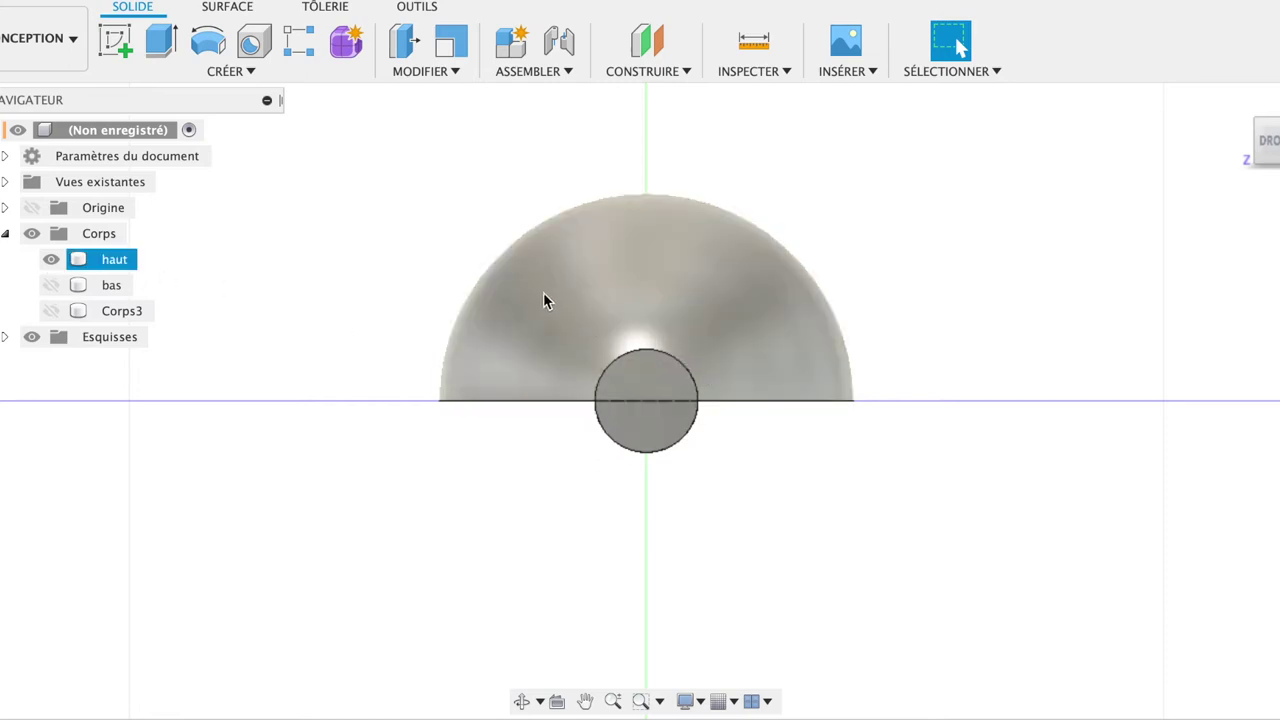
{"action": "left_click", "coordinate": [51, 287]}
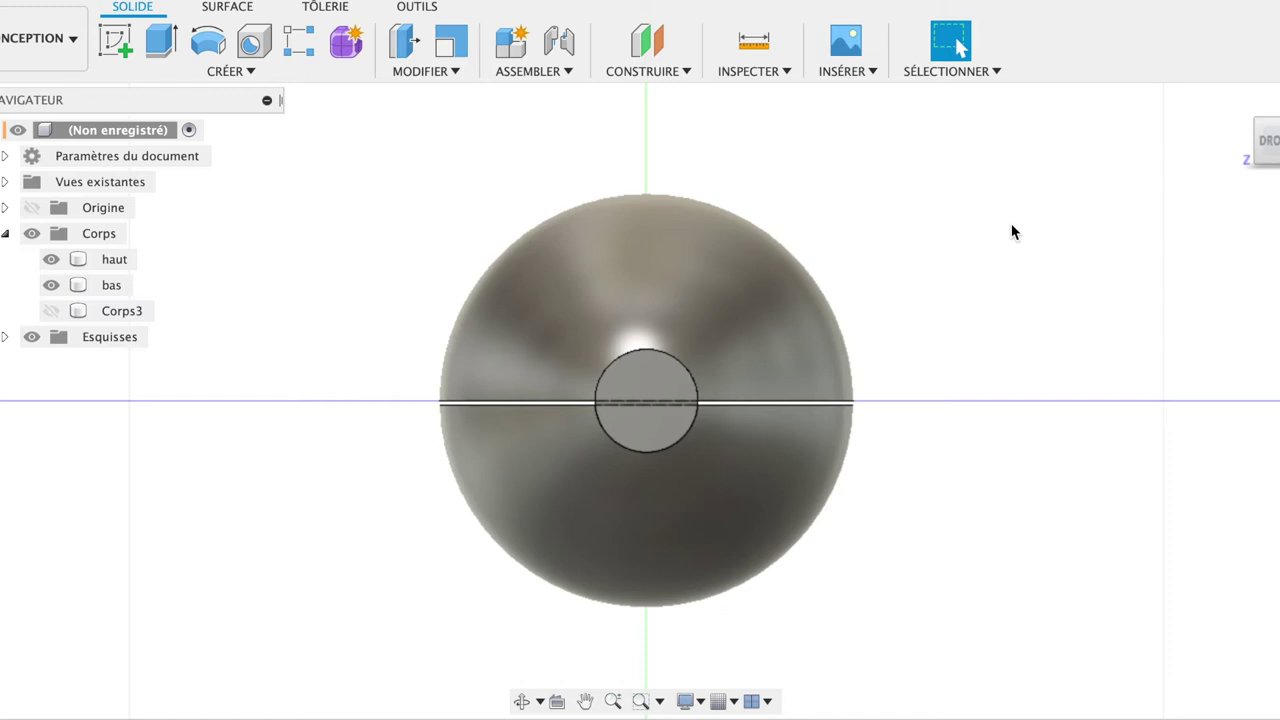
Orbit to look down on the sphere and hide the bottom shell bas.
{"action": "middle_click_drag", "start_coordinate": [1260, 190], "coordinate": [1272, 252], "text": "shift"}
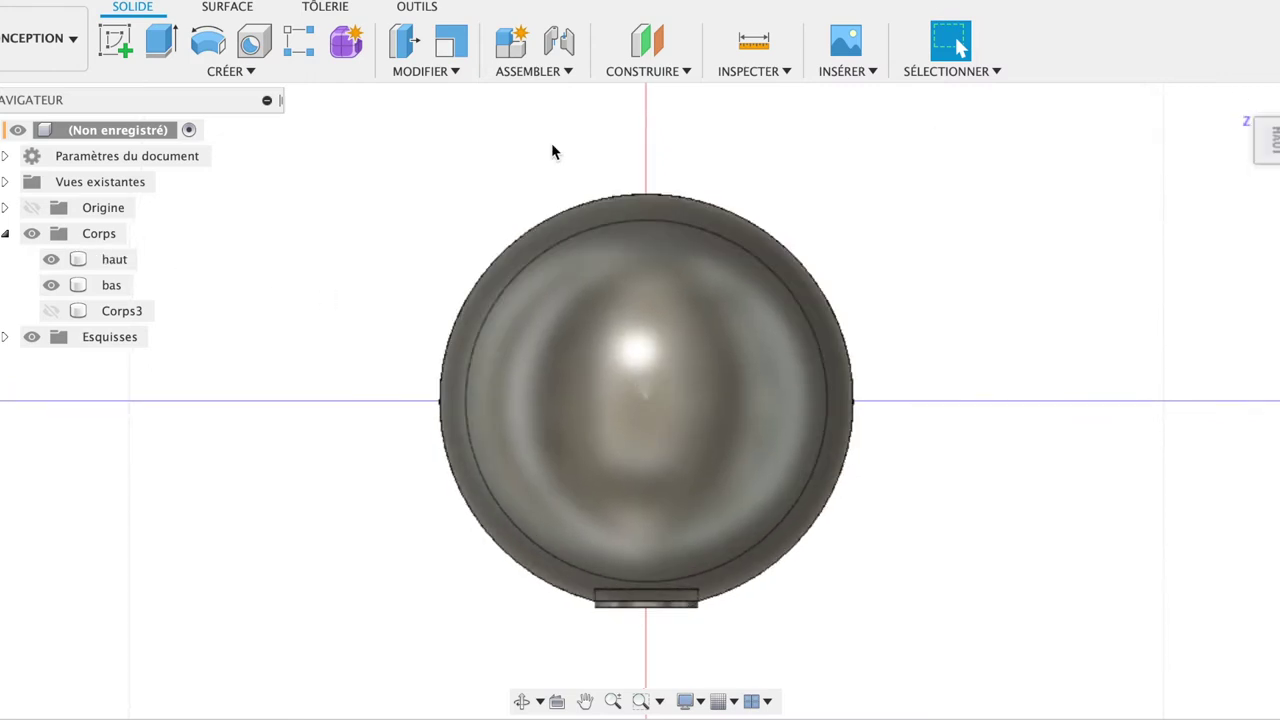
{"action": "left_click", "coordinate": [53, 288]}
{"action": "left_click", "coordinate": [52, 287]}
{"action": "left_click", "coordinate": [115, 38]}
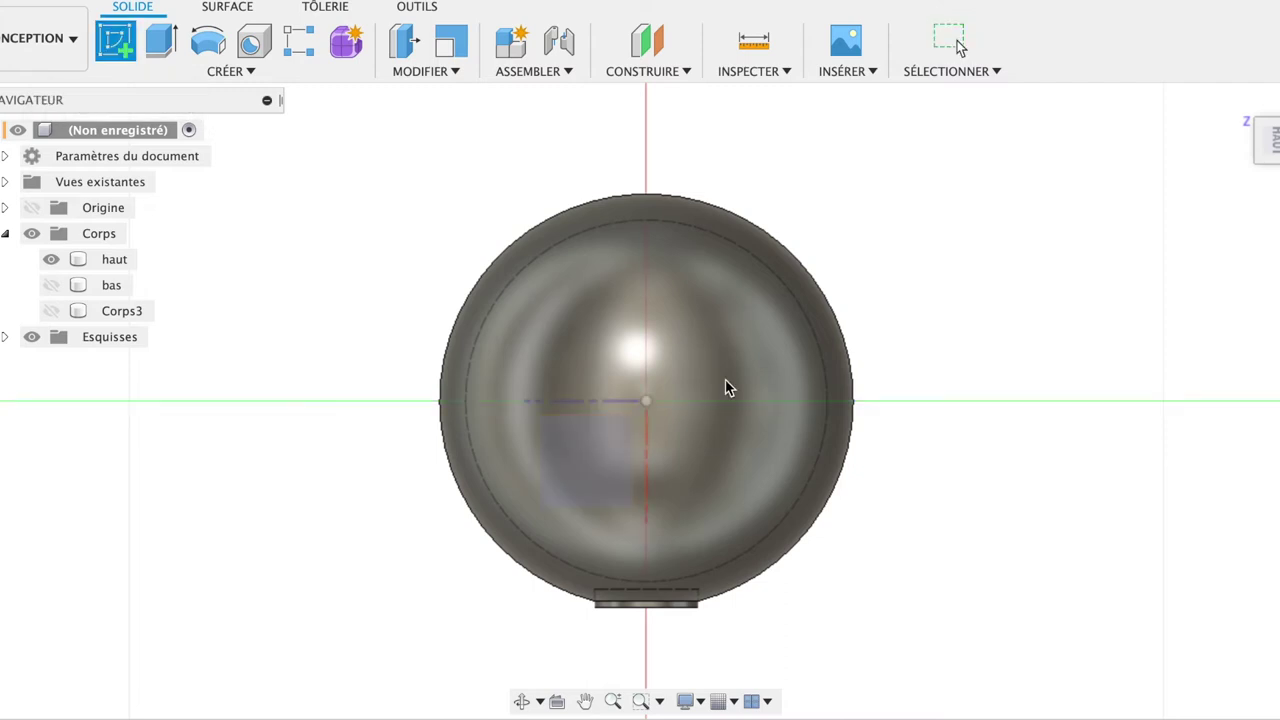
On haut's flat face, draw concentric 40 mm and 38 mm diameter circles at the origin.
{"action": "left_click", "coordinate": [583, 481]}
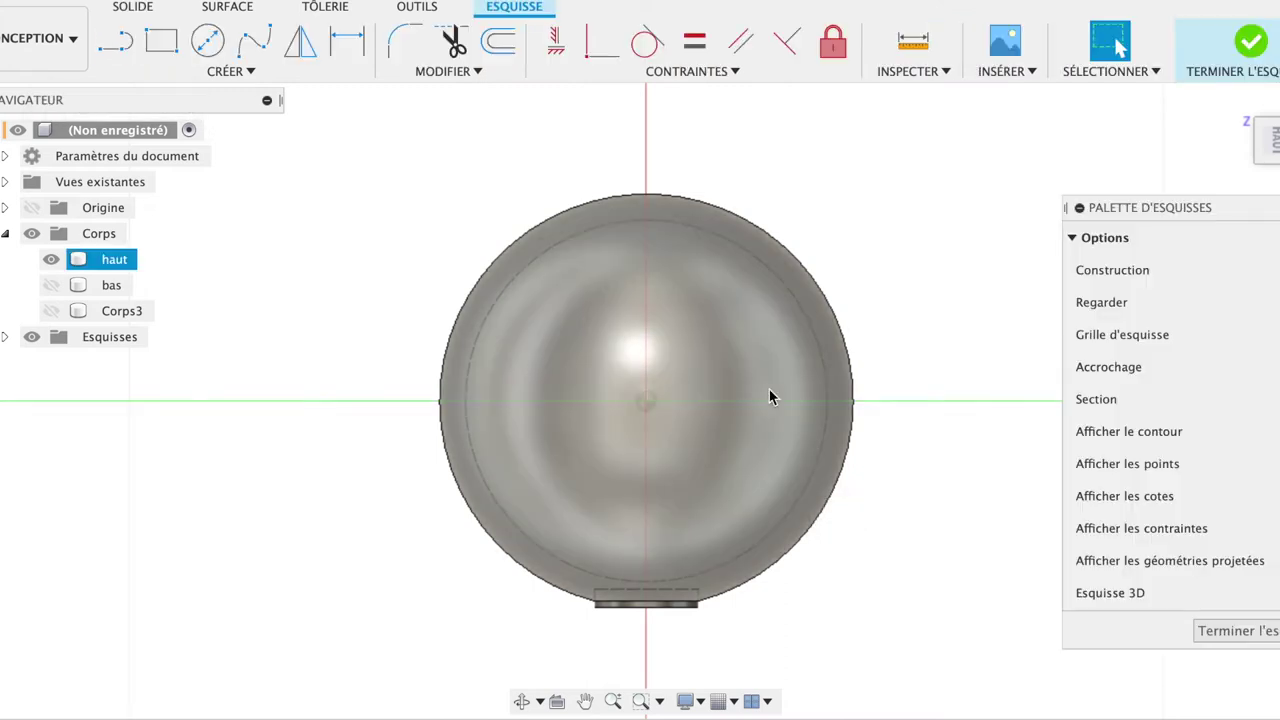
{"action": "left_click", "coordinate": [208, 40]}
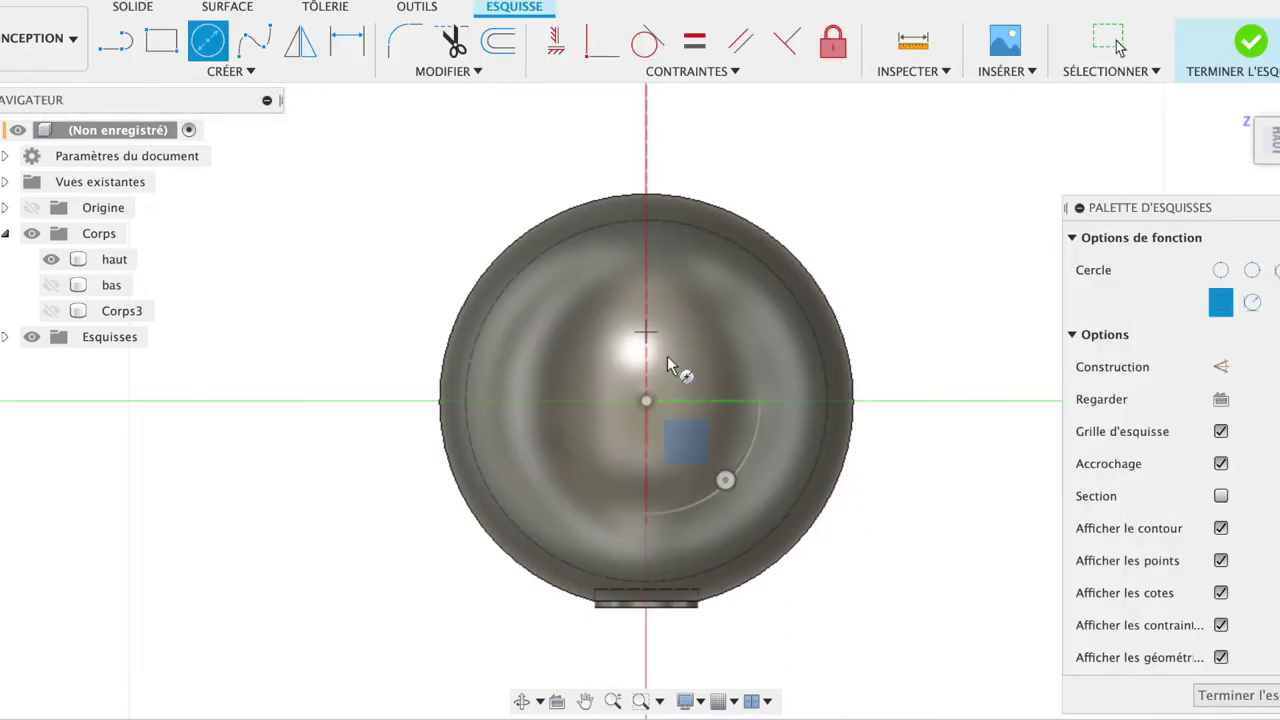
{"action": "left_click", "coordinate": [646, 401]}
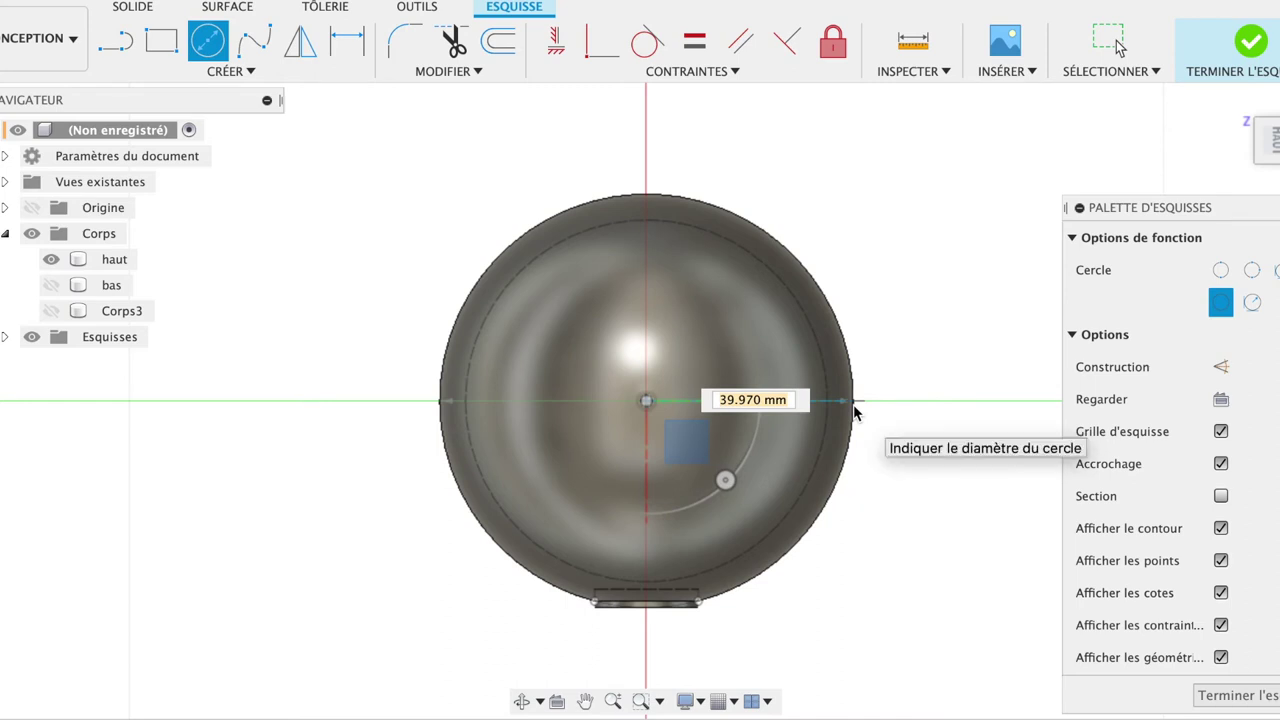
{"action": "type", "text": "40"}
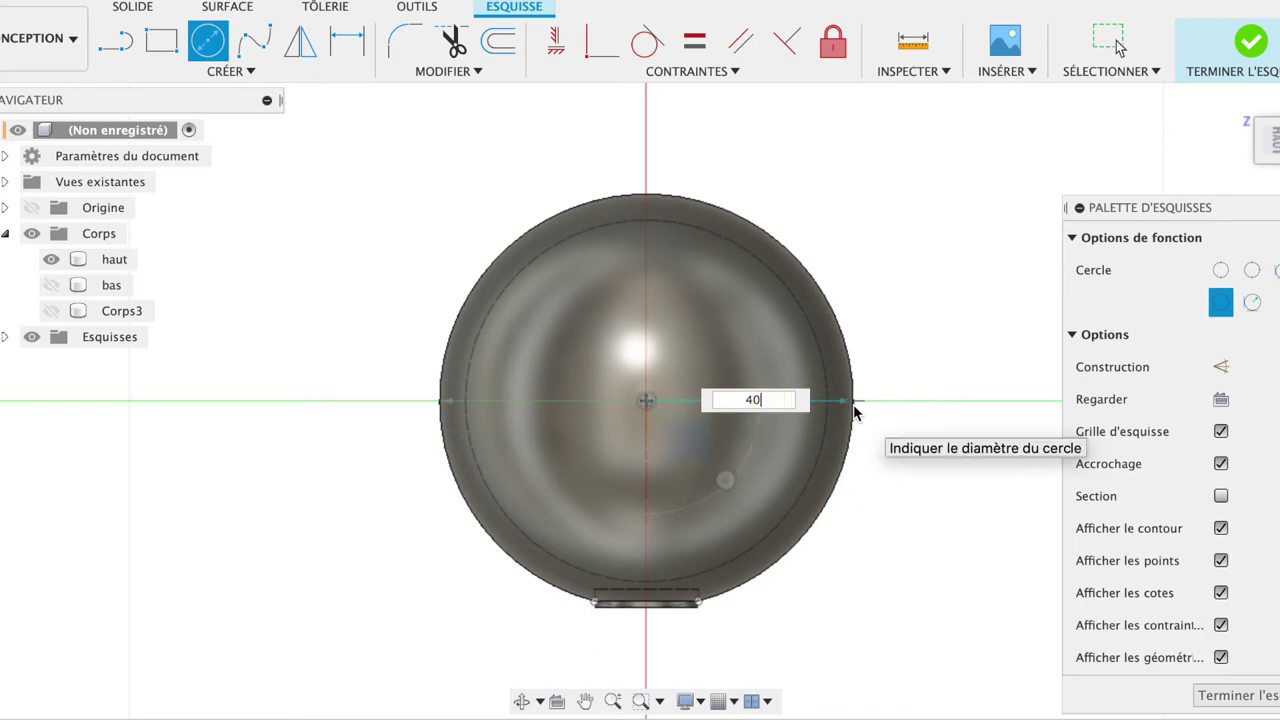
{"action": "key", "text": "Tab"}
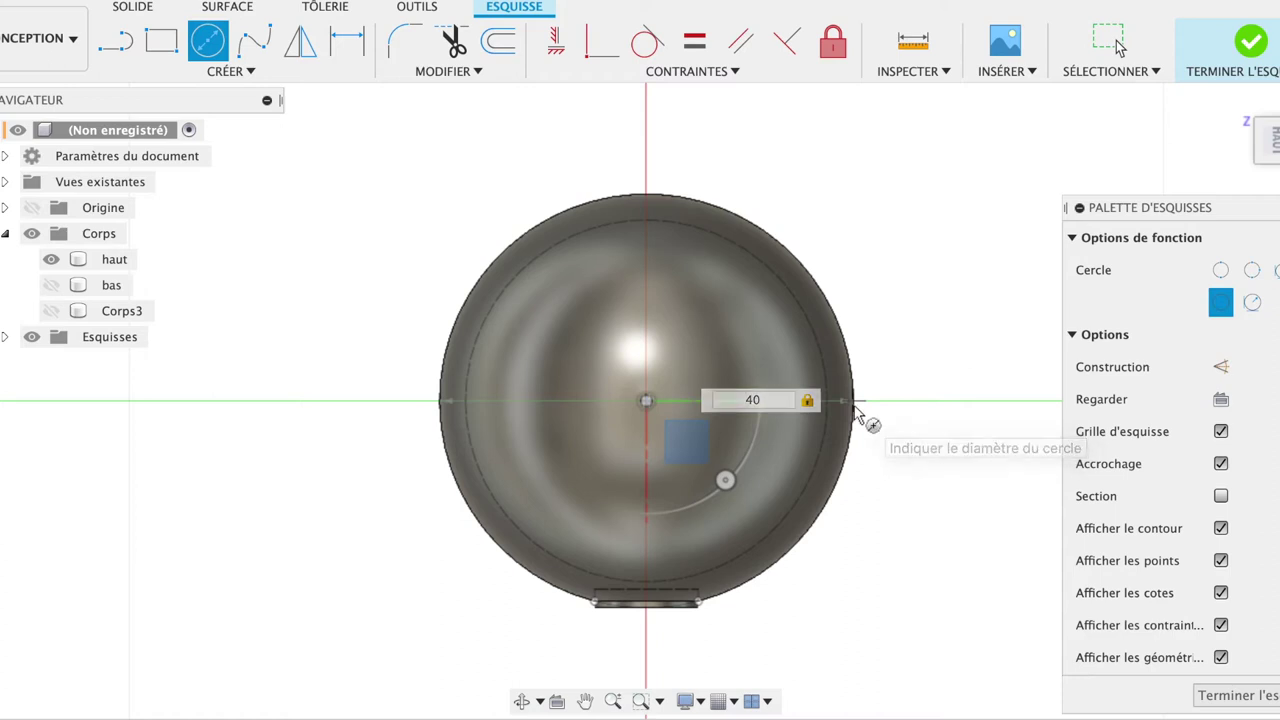
{"action": "key", "text": "Return"}
{"action": "left_click", "coordinate": [647, 401]}
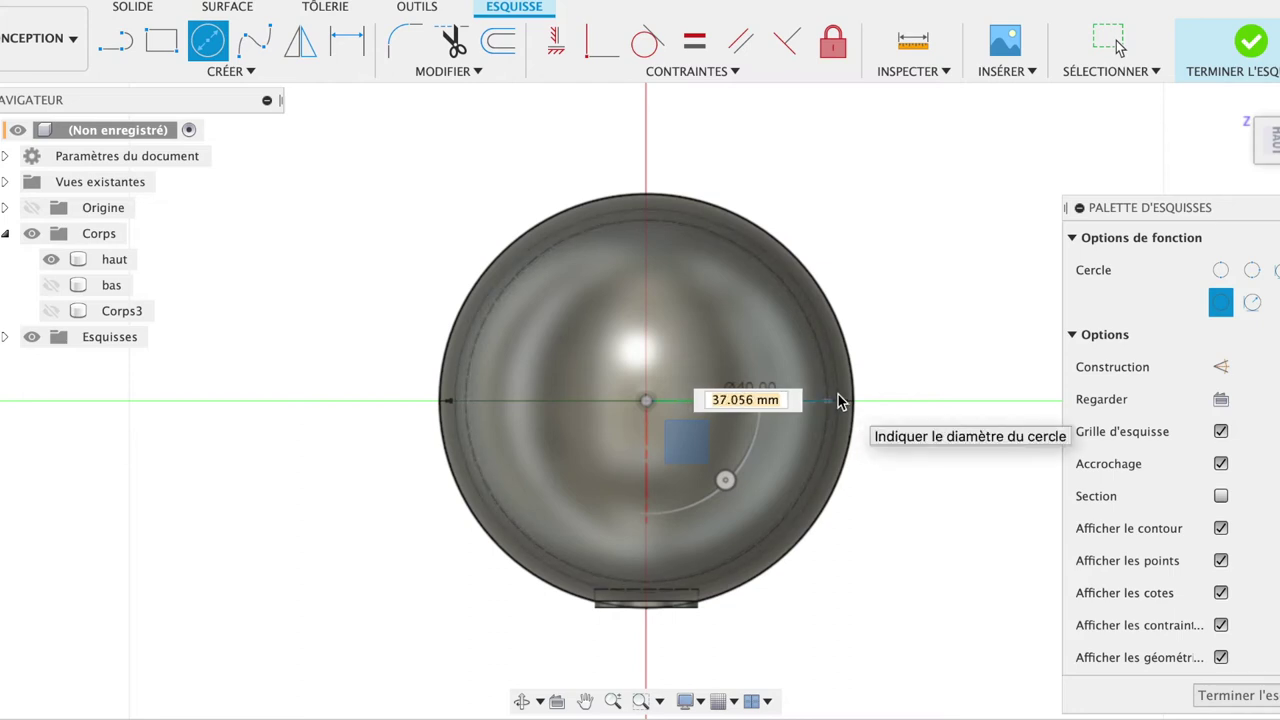
{"action": "type", "text": "38"}
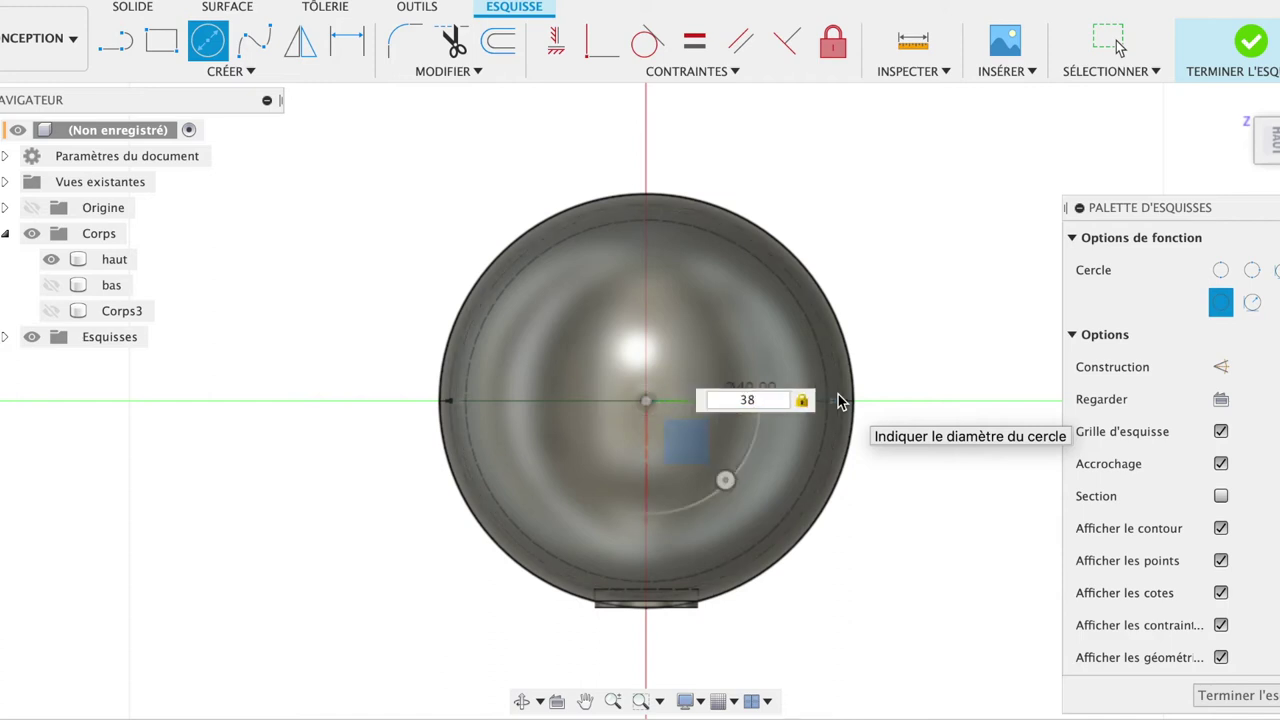
{"action": "key", "text": "Return"}
{"action": "left_click", "coordinate": [838, 400]}
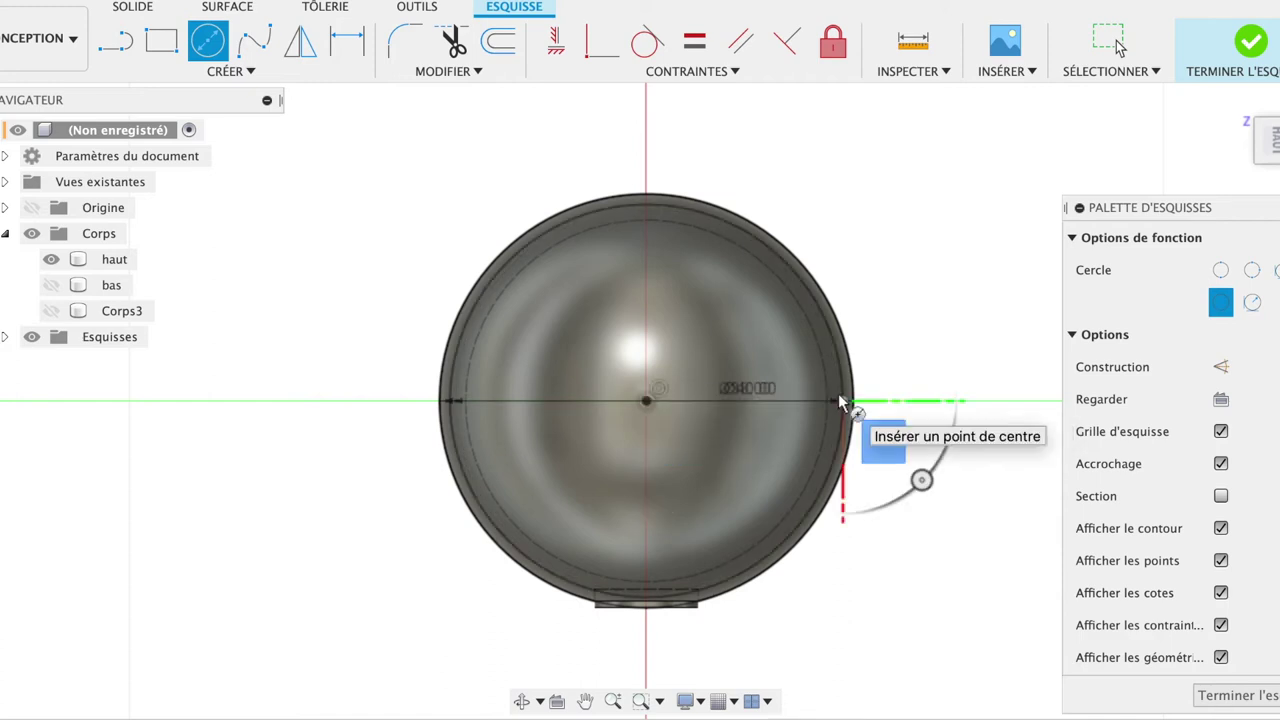
{"action": "left_click", "coordinate": [1222, 399]}
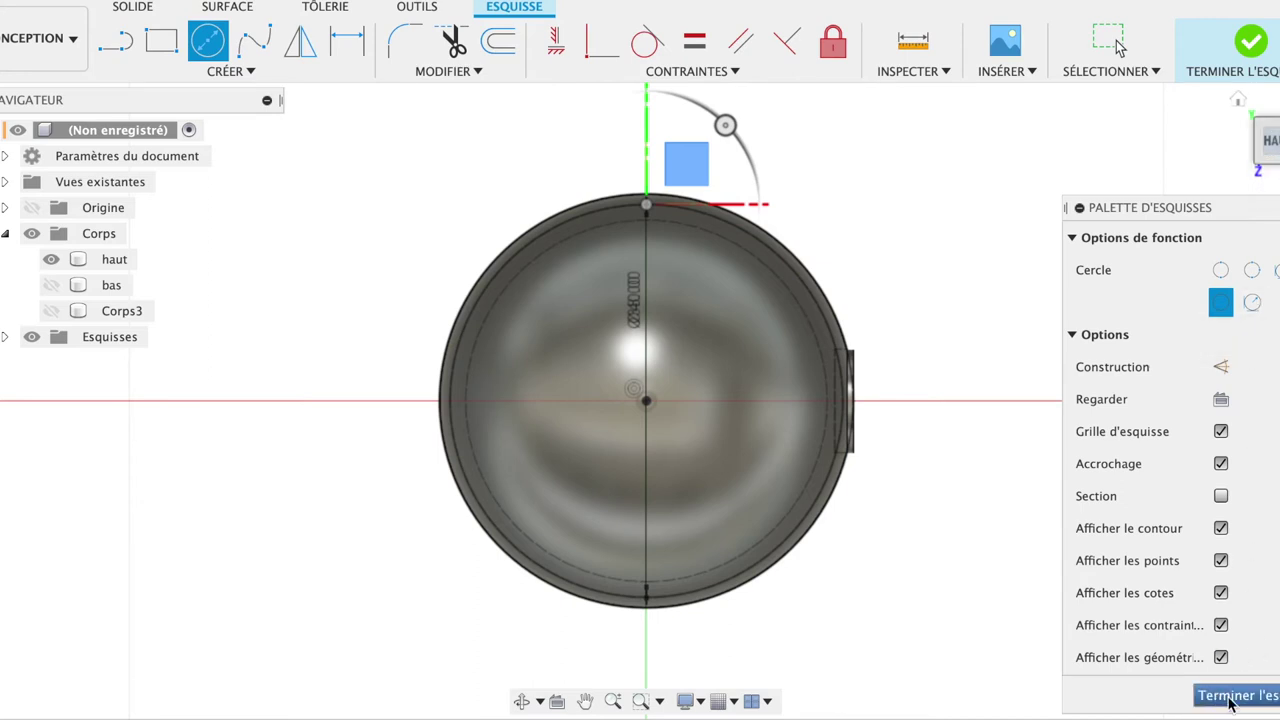
{"action": "key", "text": "e"}
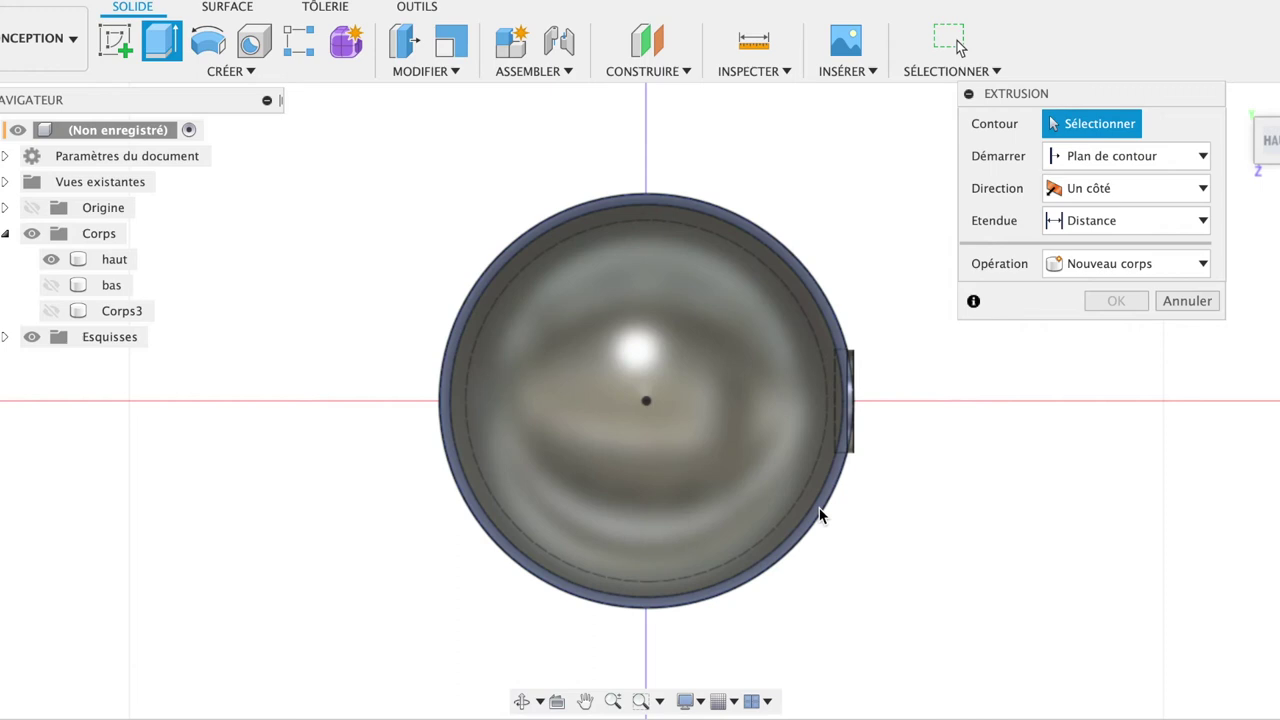
Cut the ring between the 38 mm and 40 mm circles 2.341 mm into haut's rim.
{"action": "left_click", "coordinate": [820, 511]}
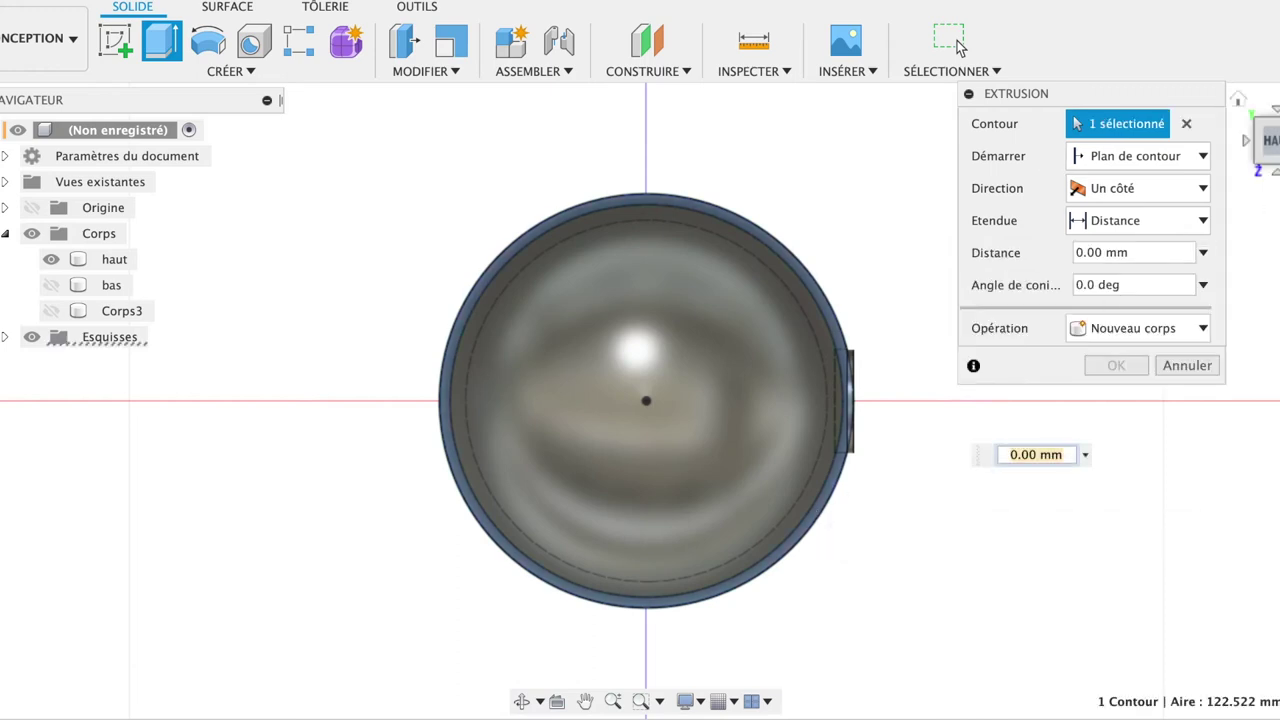
{"action": "left_click_drag", "start_coordinate": [1258, 132], "coordinate": [1151, 60]}
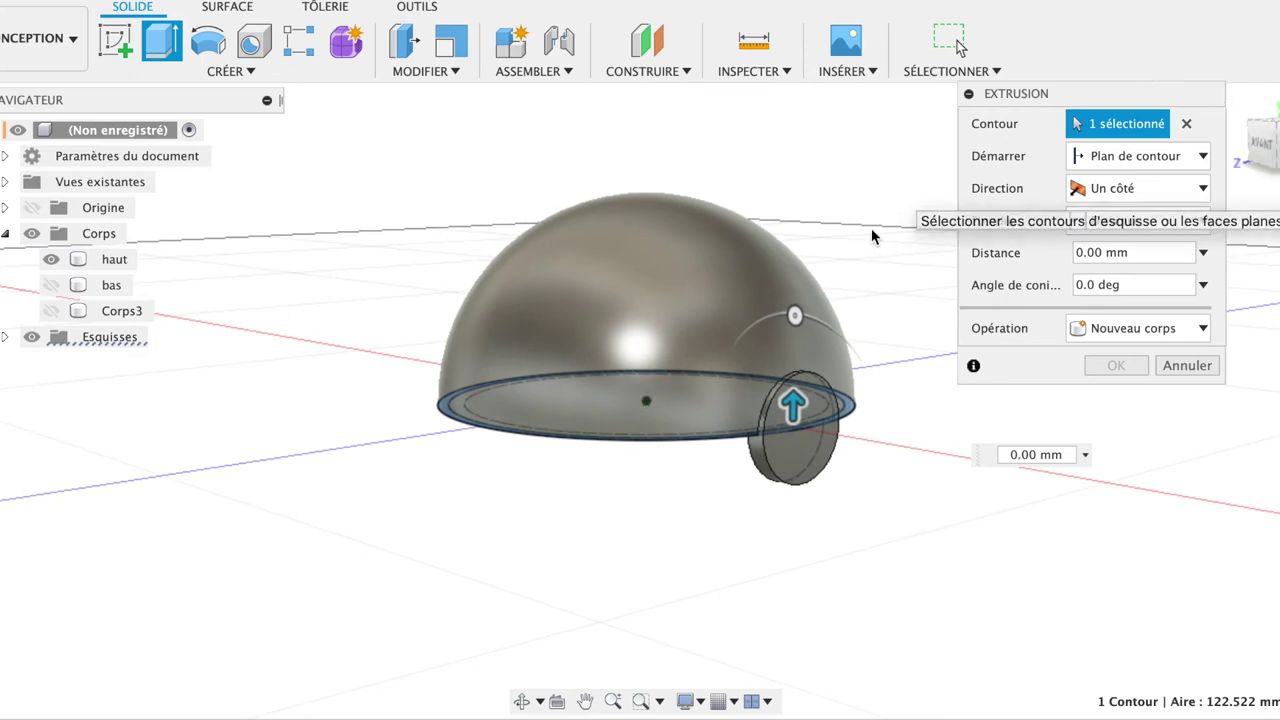
{"action": "mouse_move", "coordinate": [794, 405]}
{"action": "left_mouse_down"}
{"action": "mouse_move", "coordinate": [727, 210]}
{"action": "mouse_move", "coordinate": [734, 383]}
{"action": "left_mouse_up"}
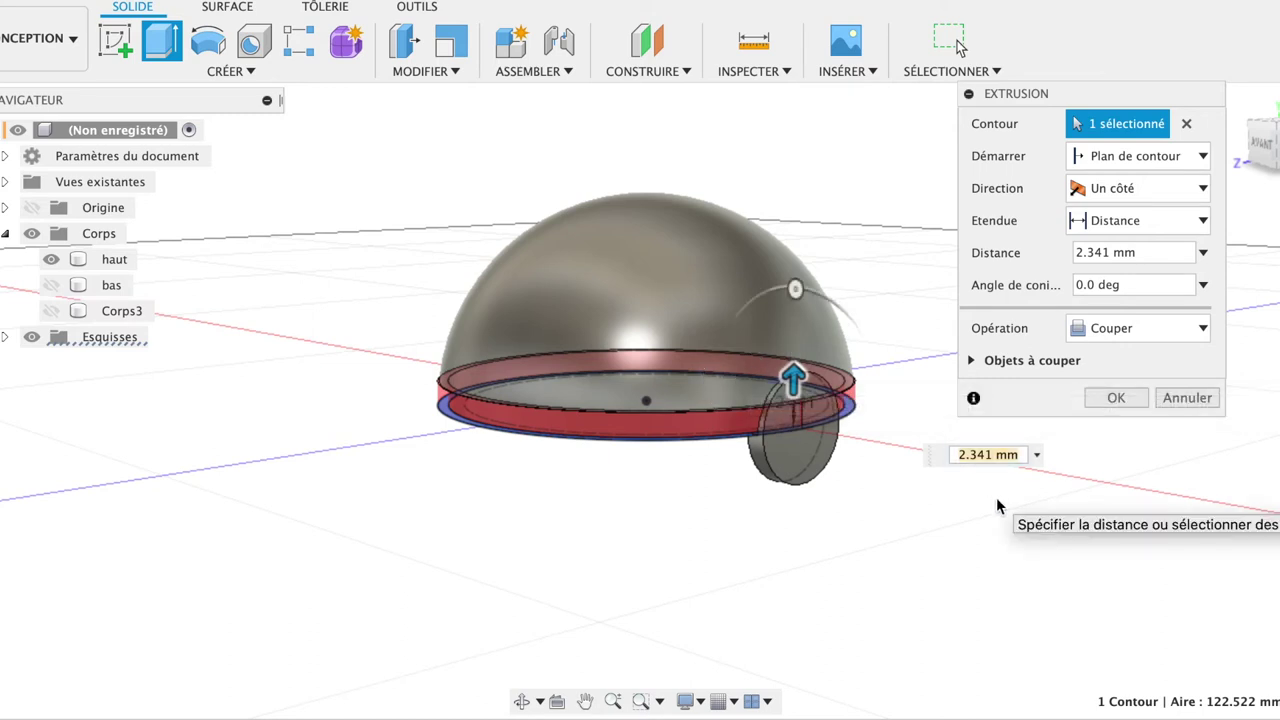
{"action": "left_click", "coordinate": [1146, 402]}
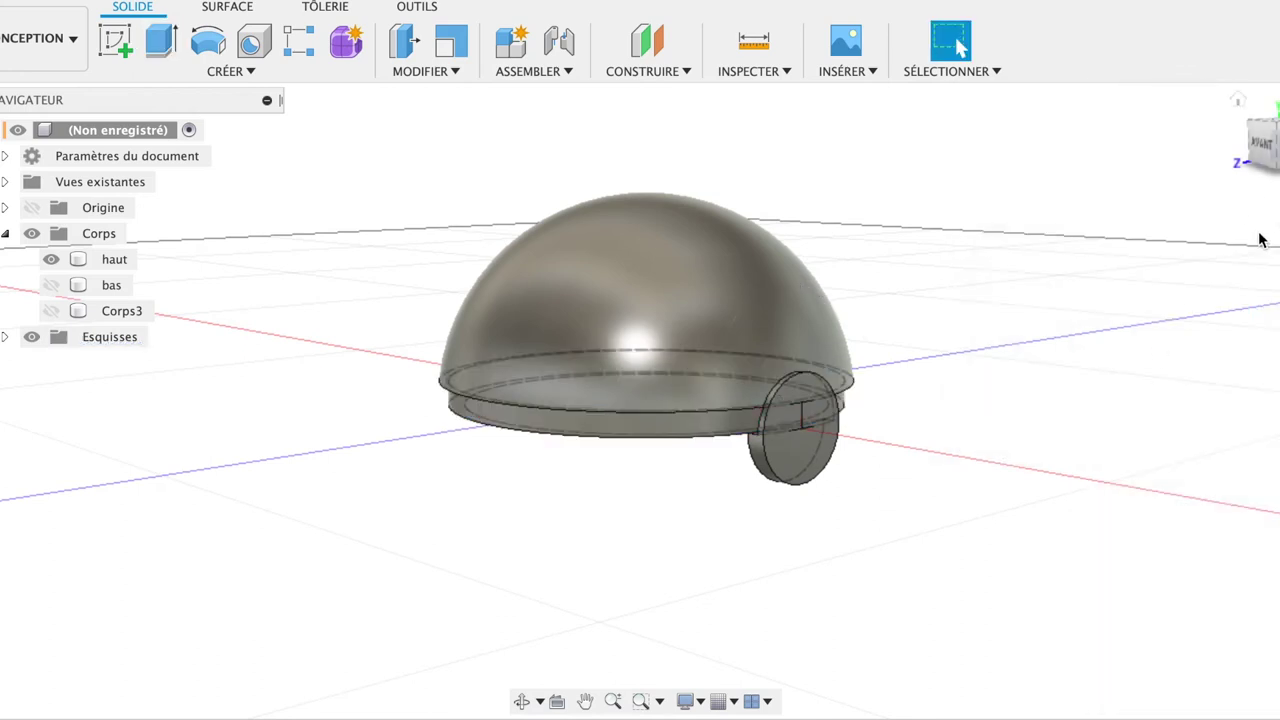
Show bas again and orbit to inspect the recessed rim from the side and below.
{"action": "left_click", "coordinate": [44, 287]}
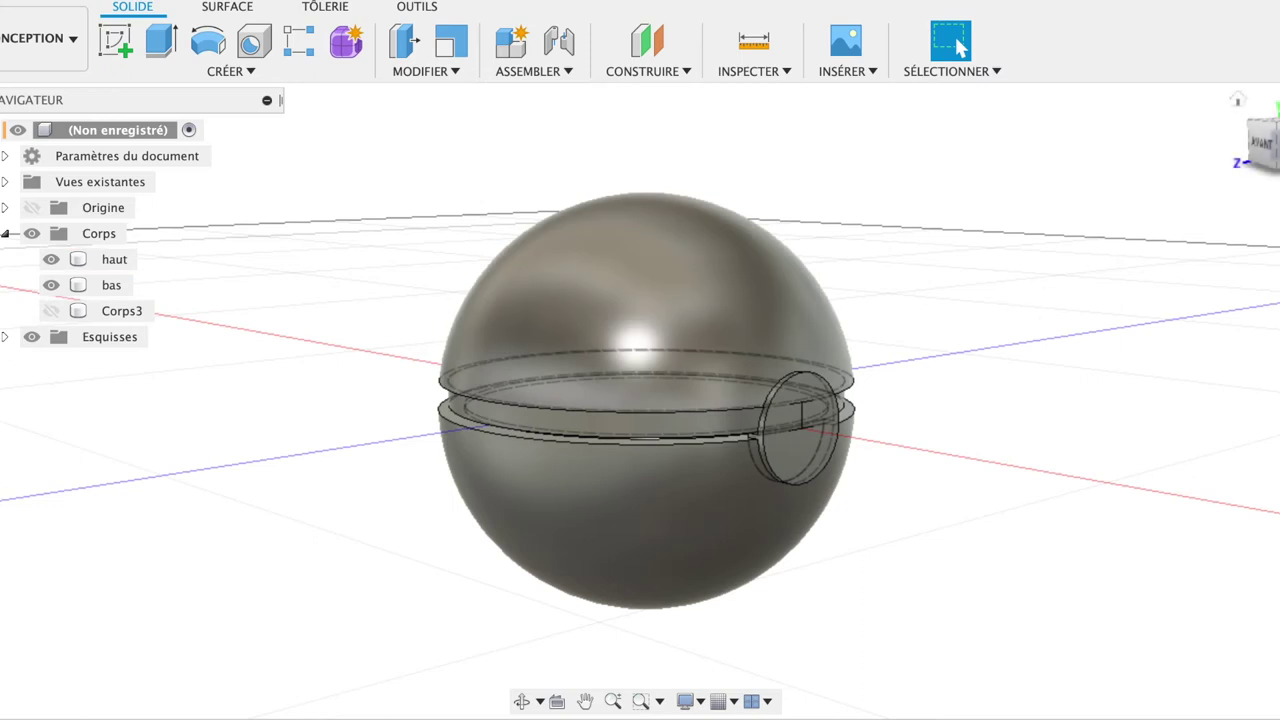
{"action": "mouse_move", "coordinate": [1240, 150]}
{"action": "middle_mouse_down", "text": "shift"}
{"action": "mouse_move", "coordinate": [1189, 153]}
{"action": "mouse_move", "coordinate": [1174, 129]}
{"action": "middle_mouse_up", "text": "shift"}
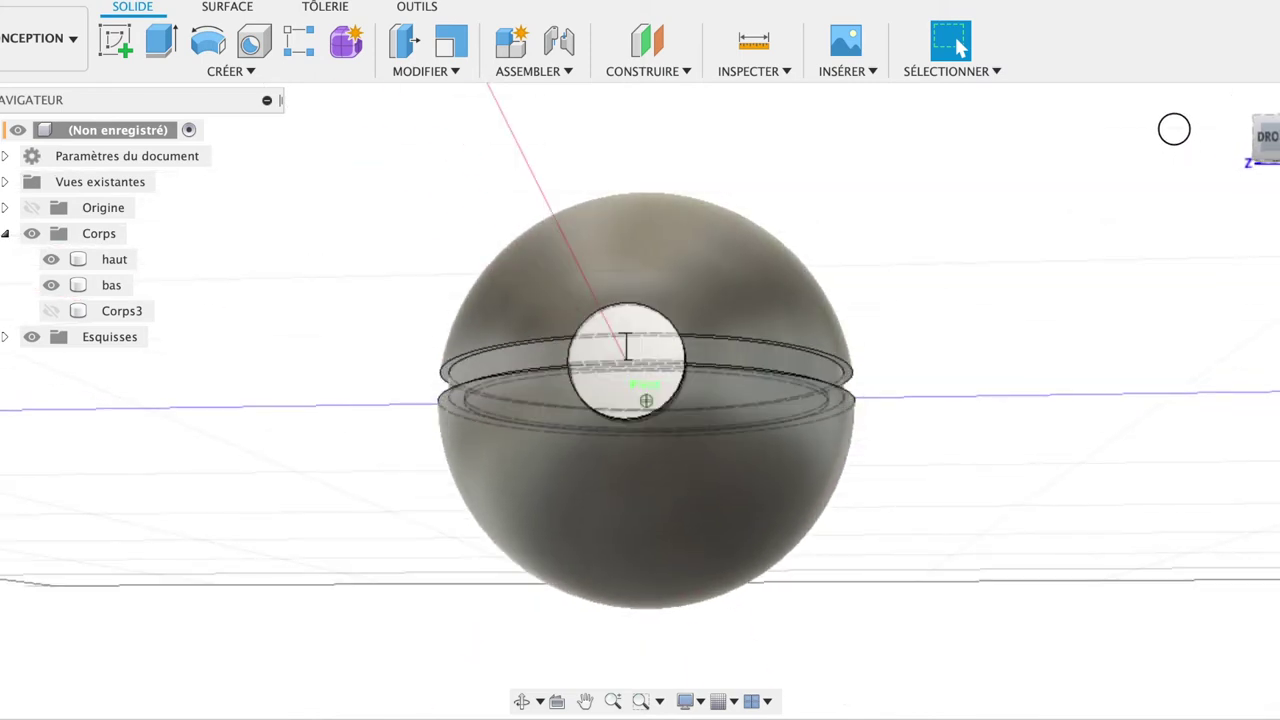
{"action": "mouse_move", "coordinate": [1174, 129]}
{"action": "middle_mouse_down", "text": "shift"}
{"action": "mouse_move", "coordinate": [1169, 147]}
{"action": "mouse_move", "coordinate": [1148, 140]}
{"action": "middle_mouse_up", "text": "shift"}
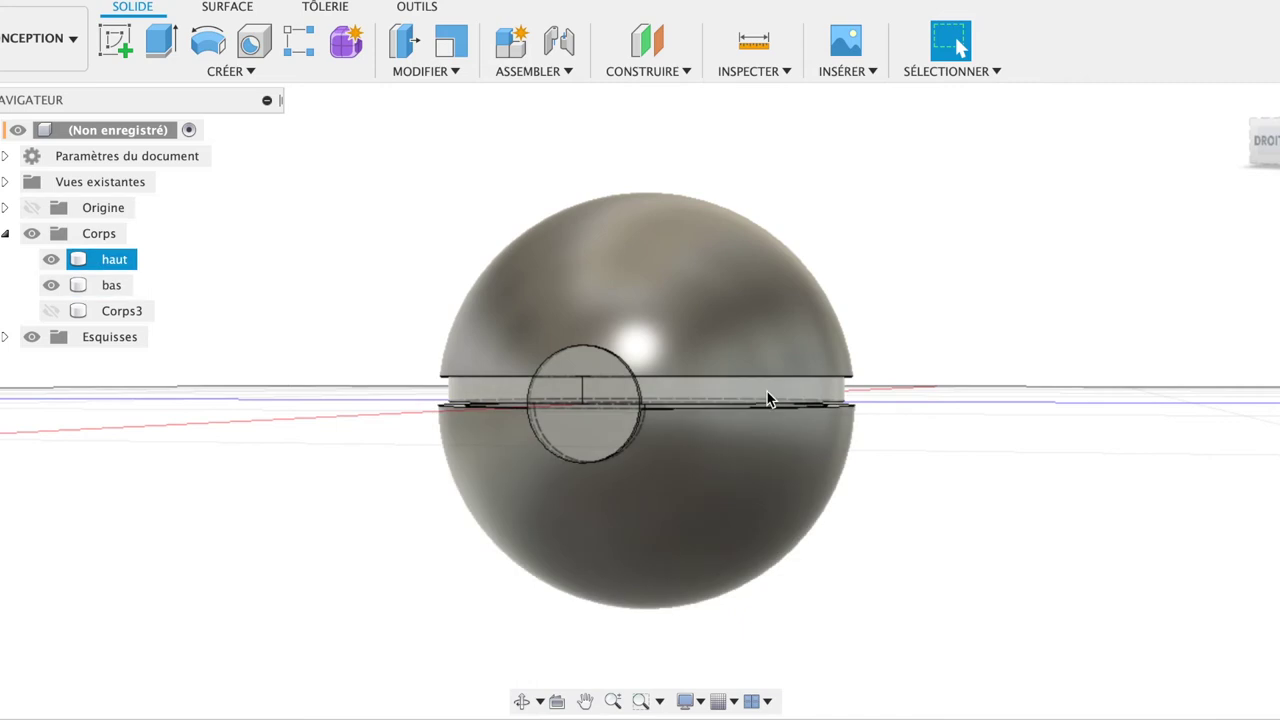
Hide bas, tilt under the dome and extrude haut's 166.379 mm² inner rim face.
{"action": "left_click", "coordinate": [271, 371]}
{"action": "left_click", "coordinate": [69, 261]}
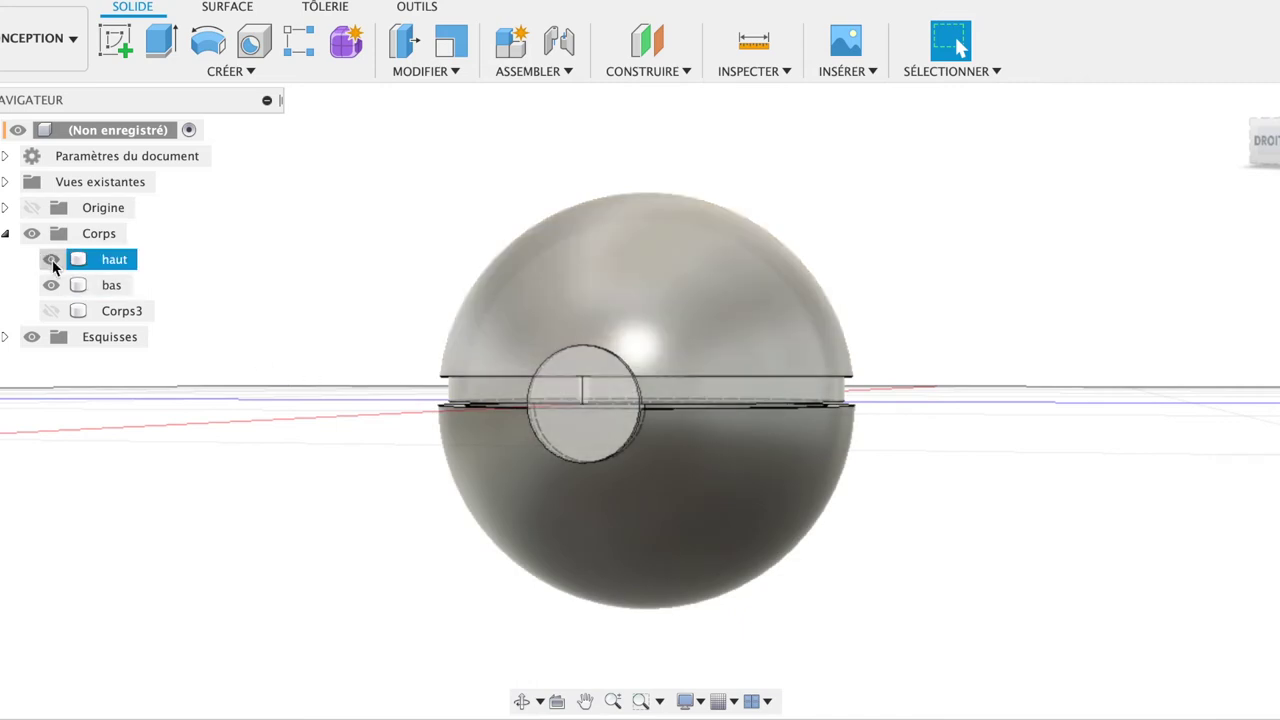
{"action": "left_click", "coordinate": [51, 285]}
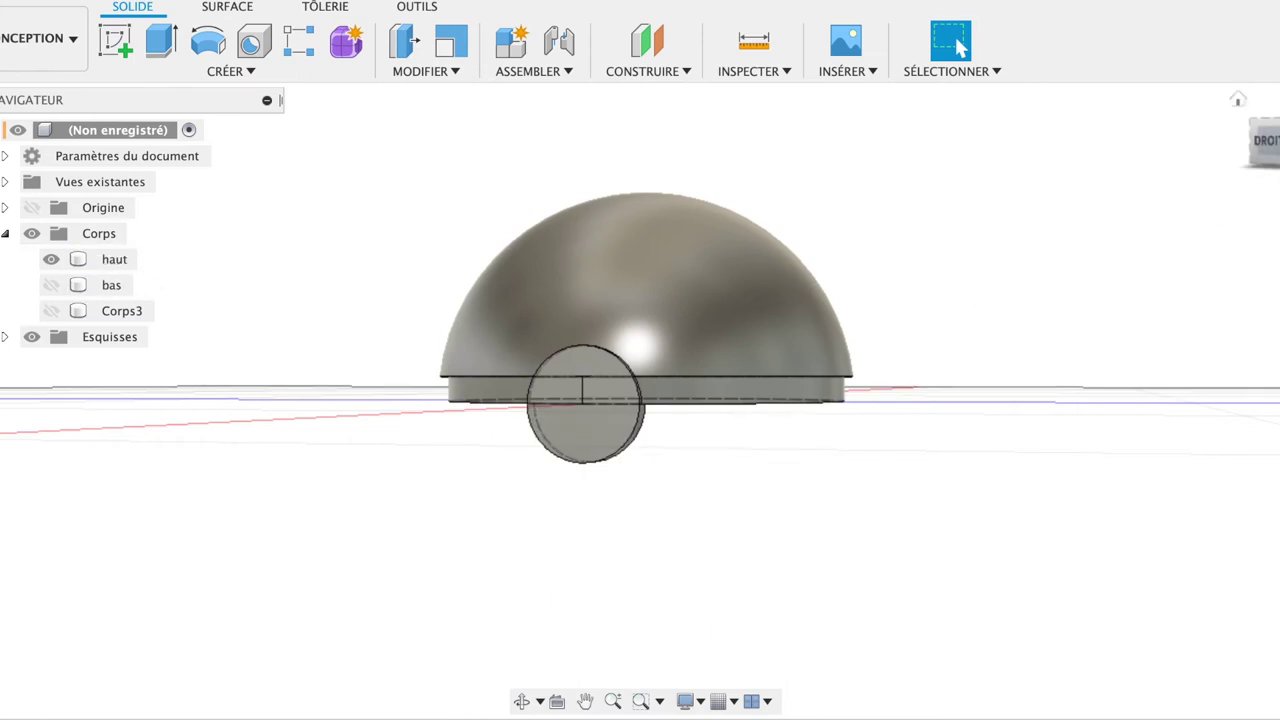
{"action": "left_click_drag", "start_coordinate": [1262, 140], "coordinate": [1243, 100]}
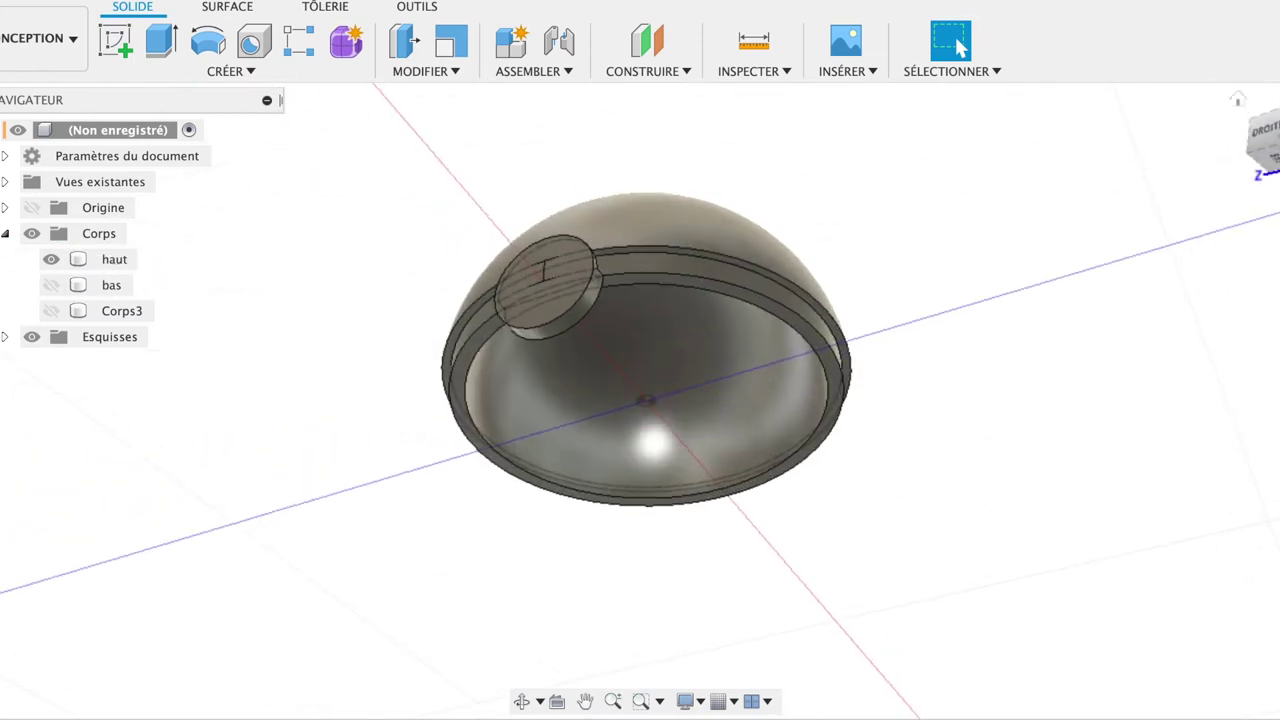
{"action": "left_click_drag", "start_coordinate": [1260, 168], "coordinate": [1262, 135]}
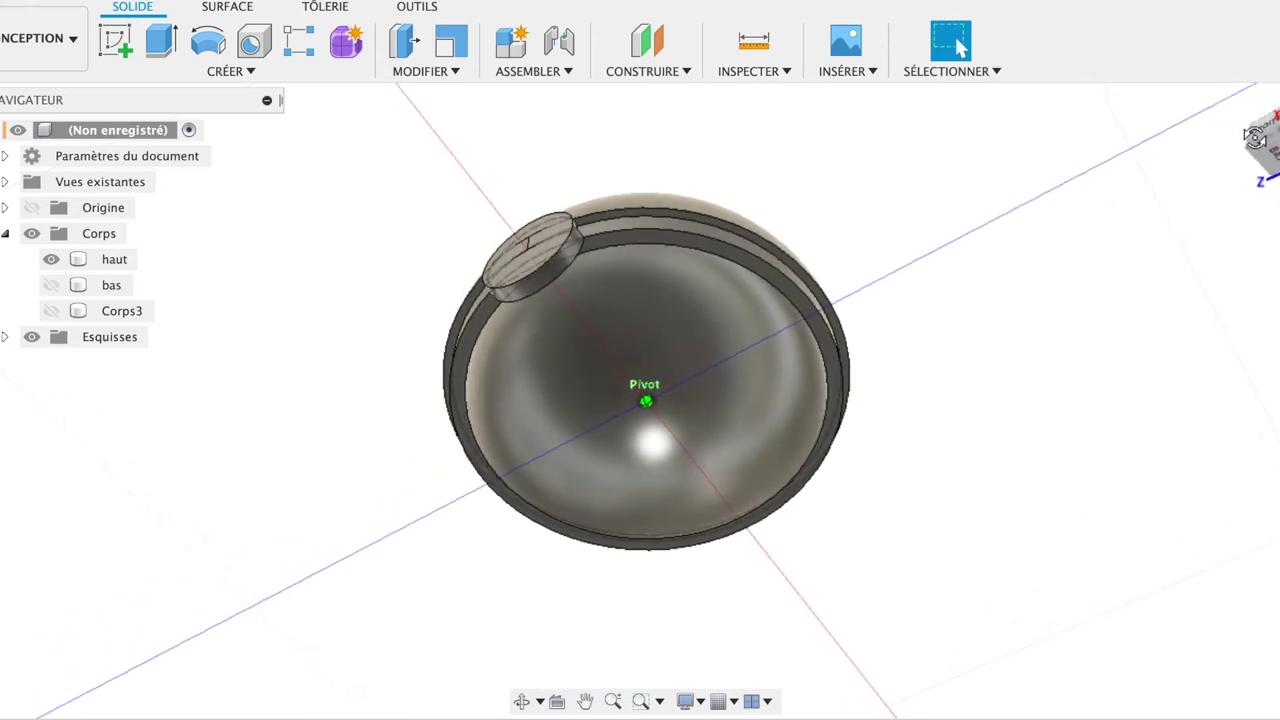
{"action": "left_click", "coordinate": [705, 243]}
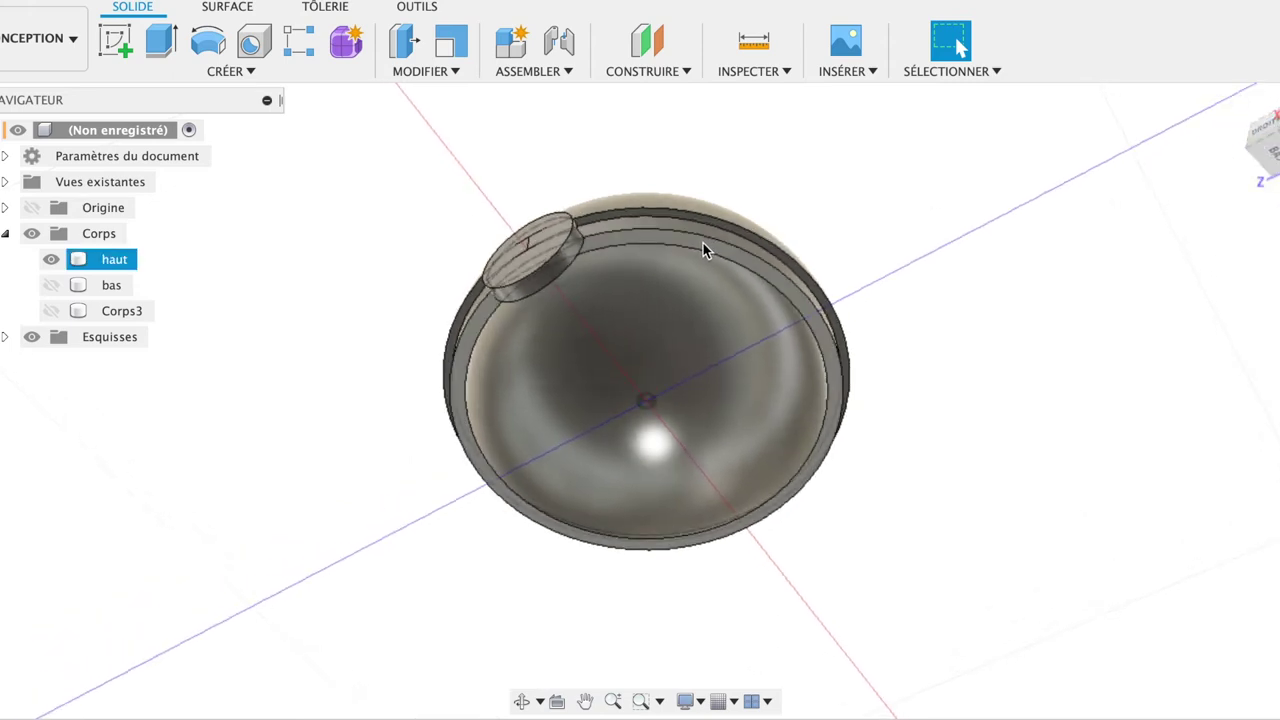
{"action": "left_click", "coordinate": [702, 243]}
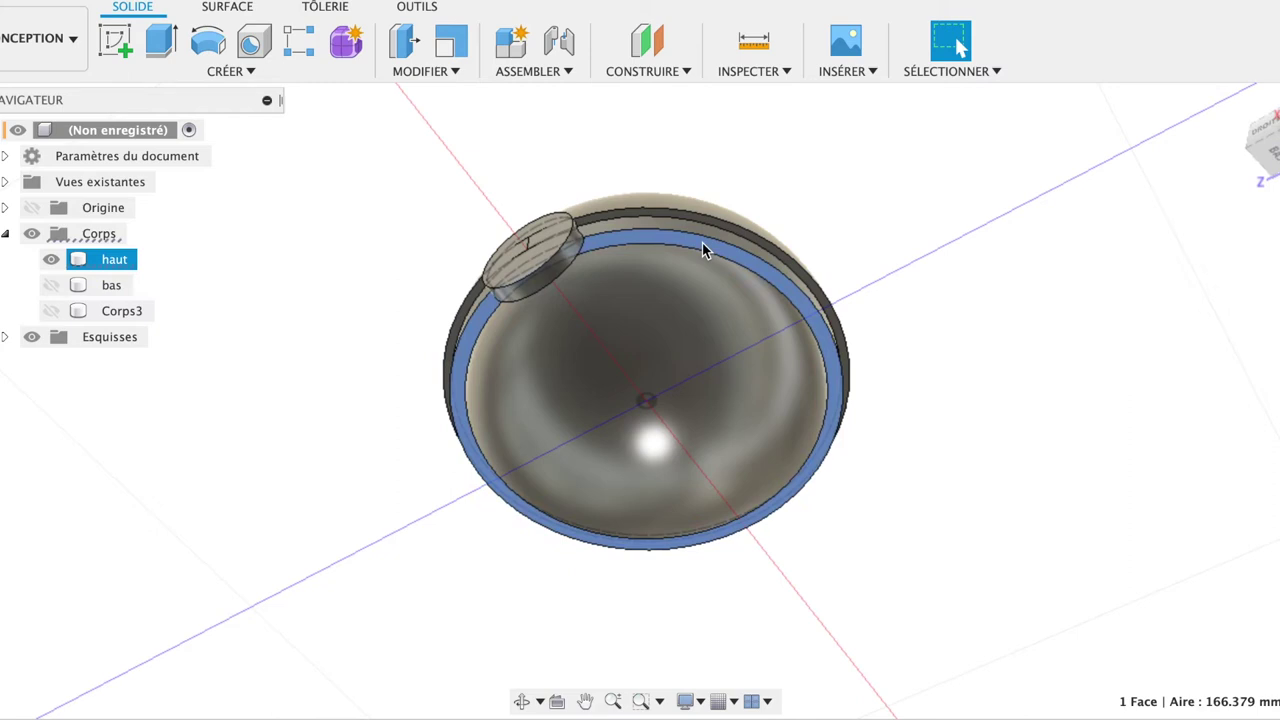
{"action": "key", "text": "e"}
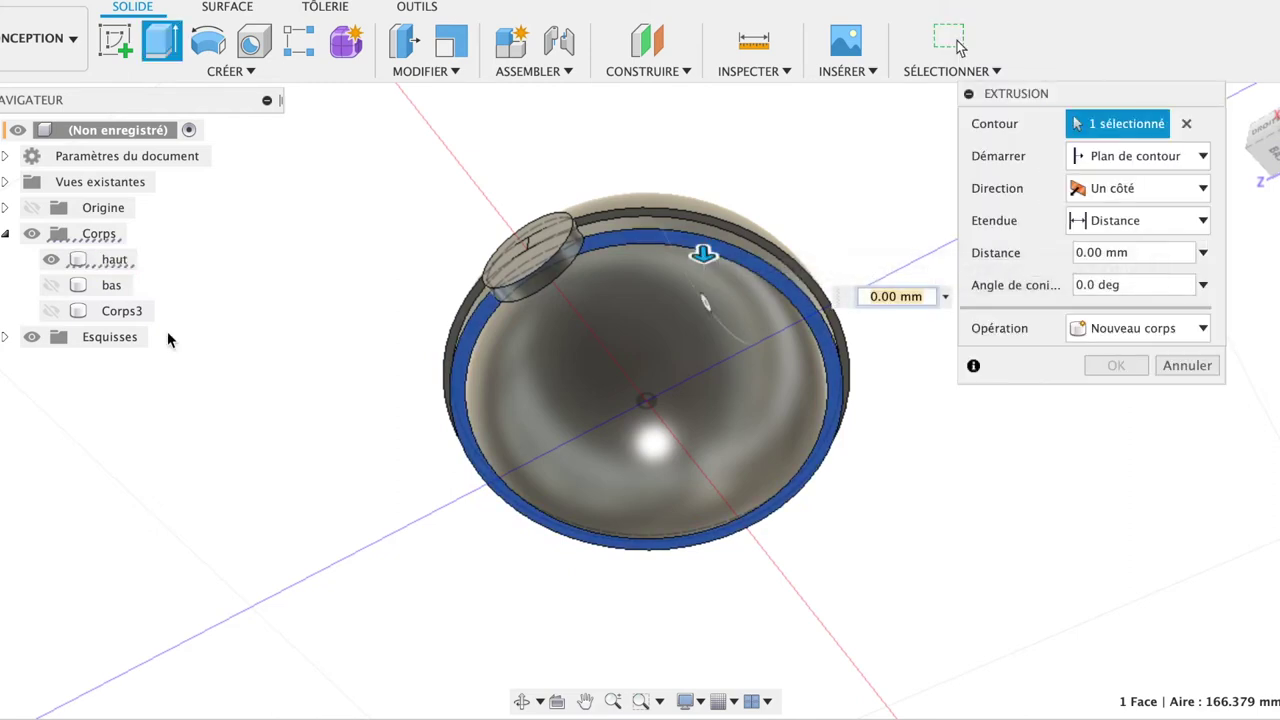
Show bas for reference and drag the rim-face extrusion into the sphere.
{"action": "left_click", "coordinate": [50, 286]}
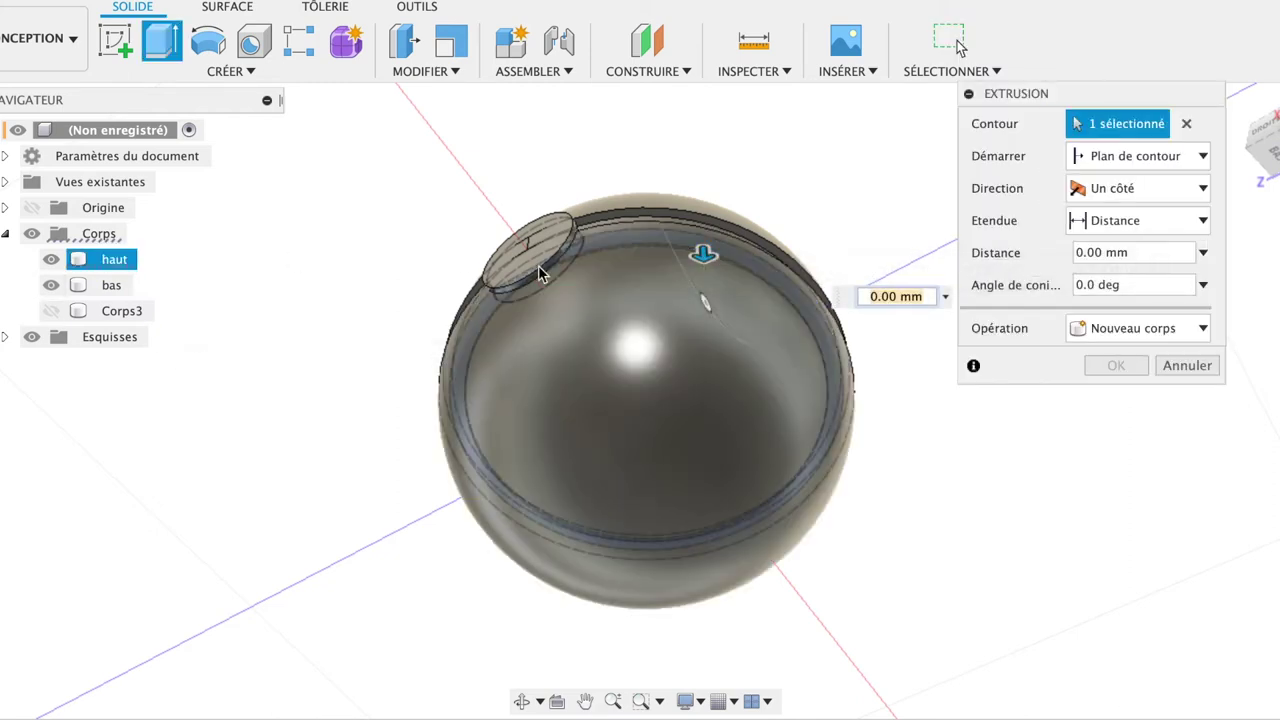
{"action": "mouse_move", "coordinate": [705, 258]}
{"action": "left_mouse_down"}
{"action": "mouse_move", "coordinate": [703, 297]}
{"action": "mouse_move", "coordinate": [703, 280]}
{"action": "left_mouse_up"}
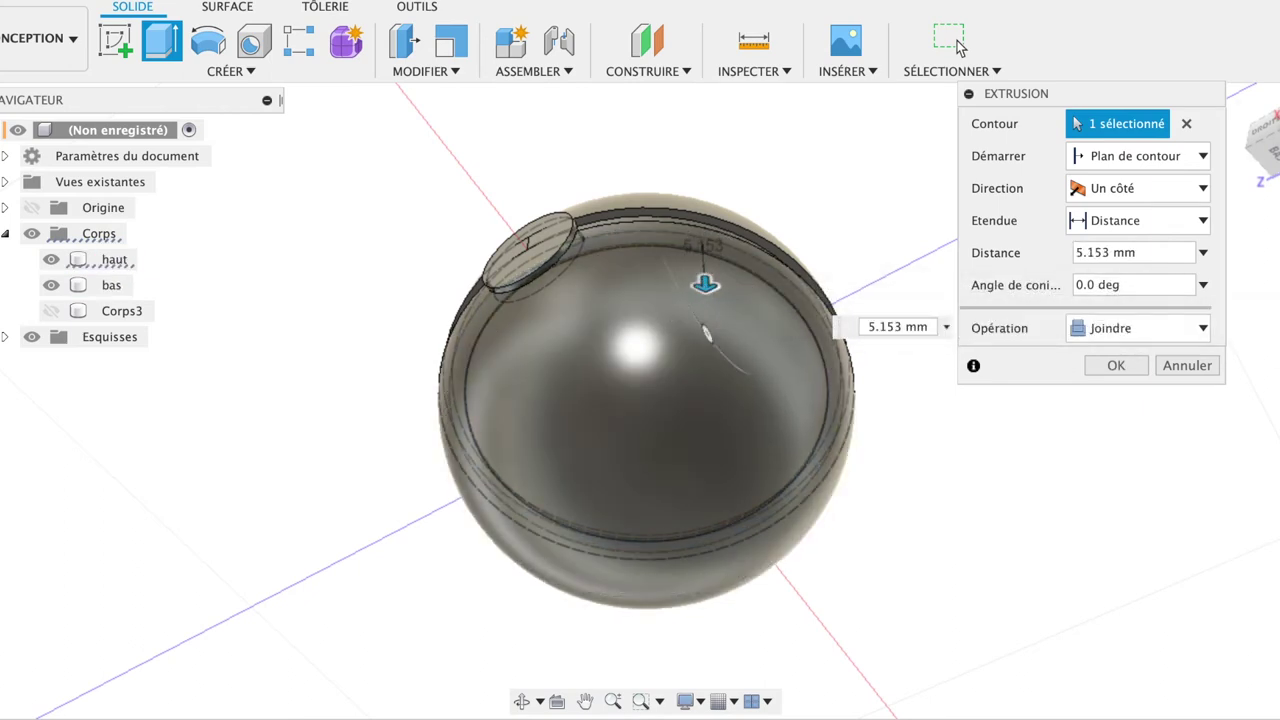
{"action": "left_click", "coordinate": [1262, 122]}
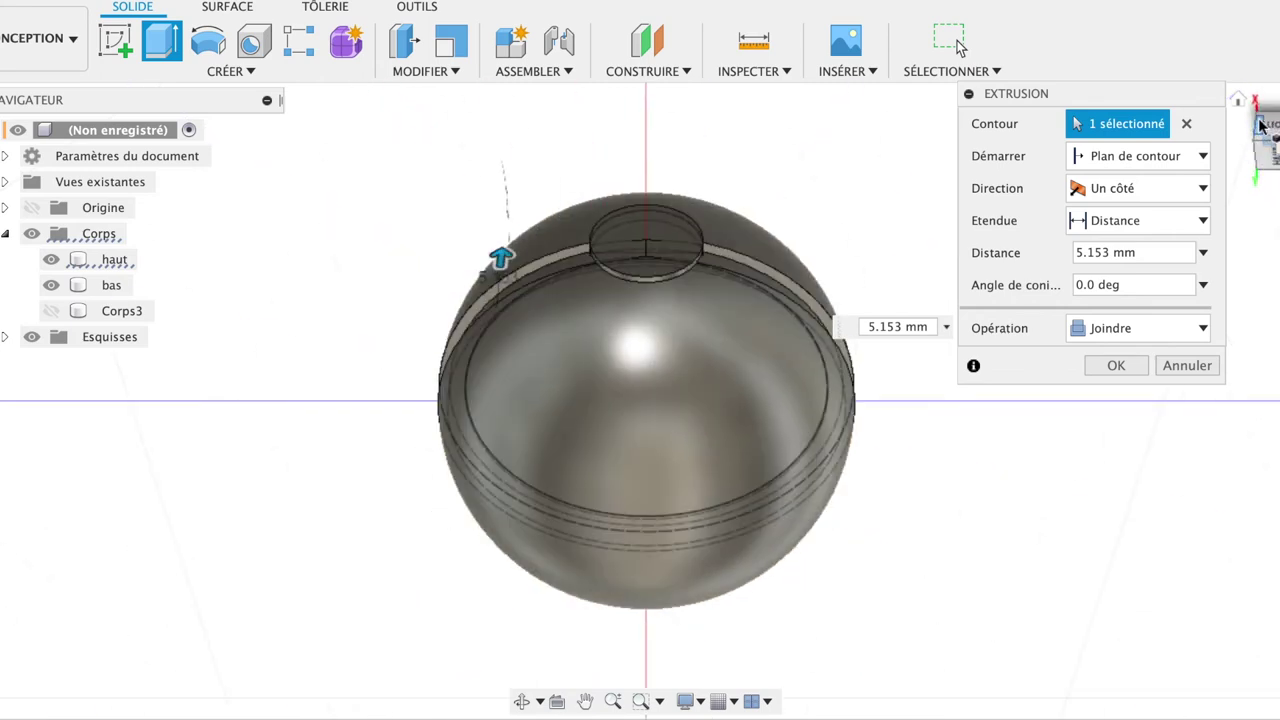
{"action": "left_click", "coordinate": [1238, 101]}
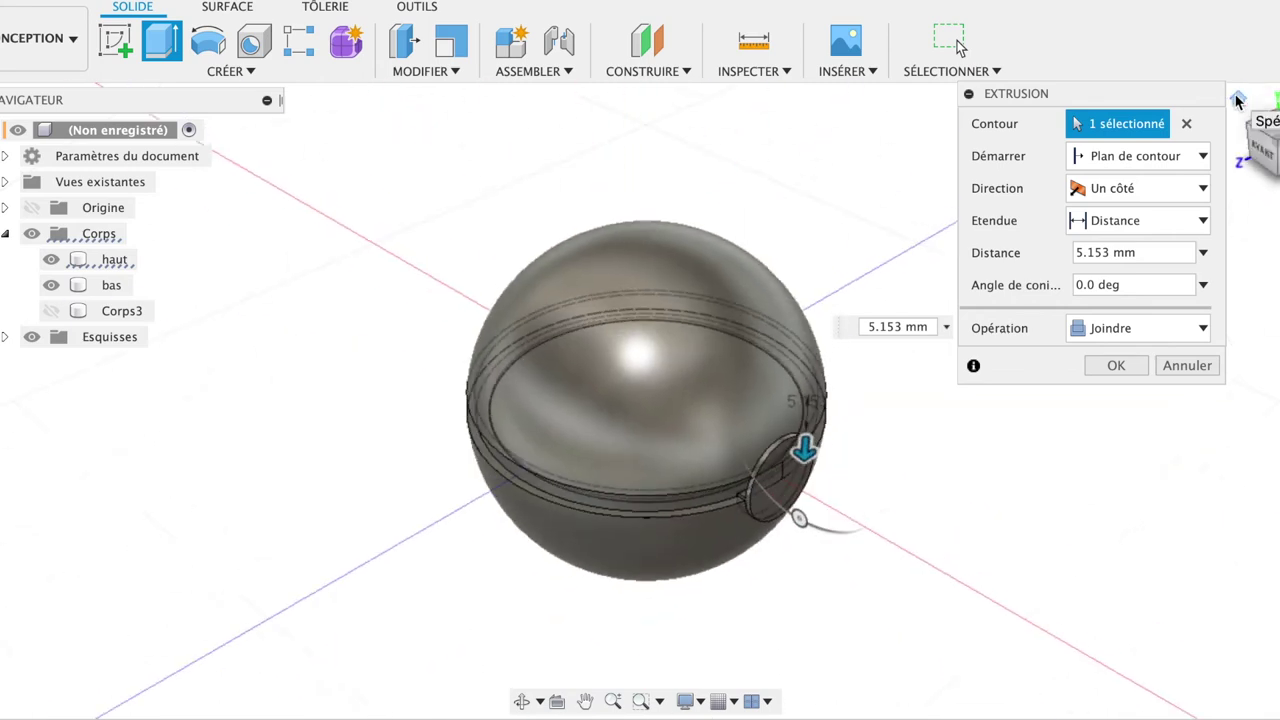
{"action": "left_click_drag", "start_coordinate": [1260, 125], "coordinate": [1251, 113]}
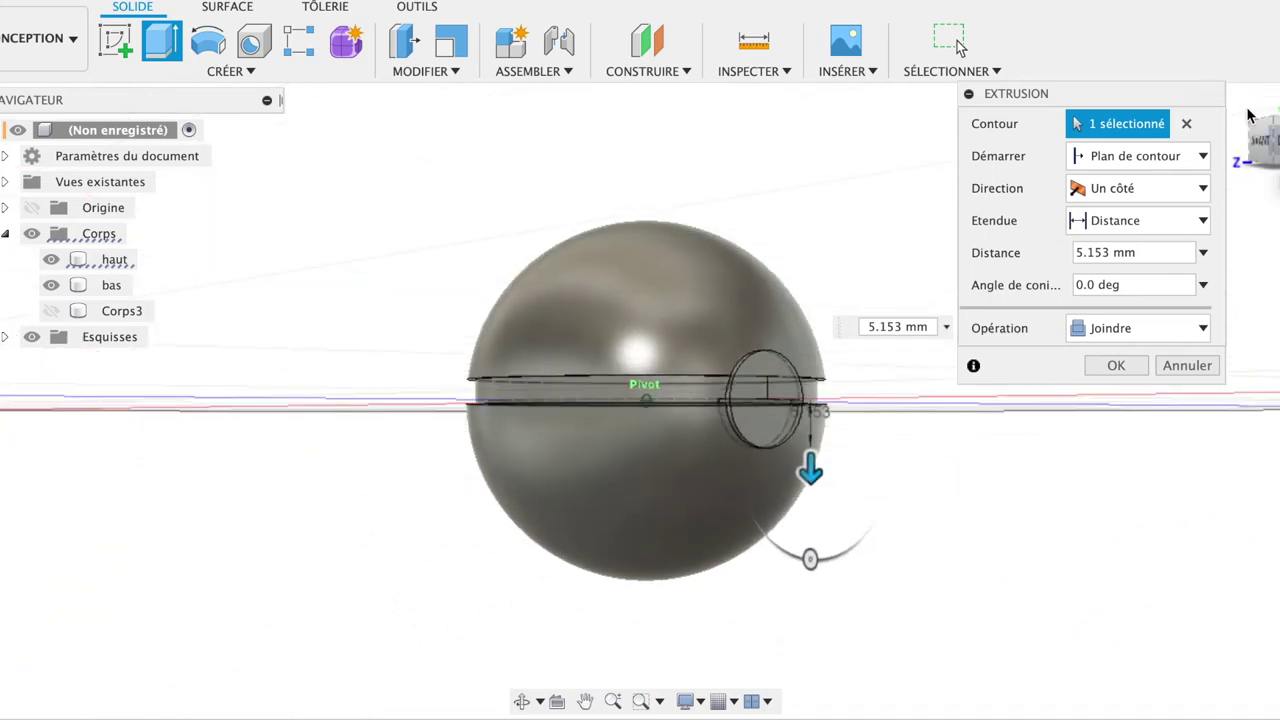
{"action": "mouse_move", "coordinate": [810, 470]}
{"action": "left_mouse_down"}
{"action": "mouse_move", "coordinate": [810, 488]}
{"action": "mouse_move", "coordinate": [810, 455]}
{"action": "left_mouse_up"}
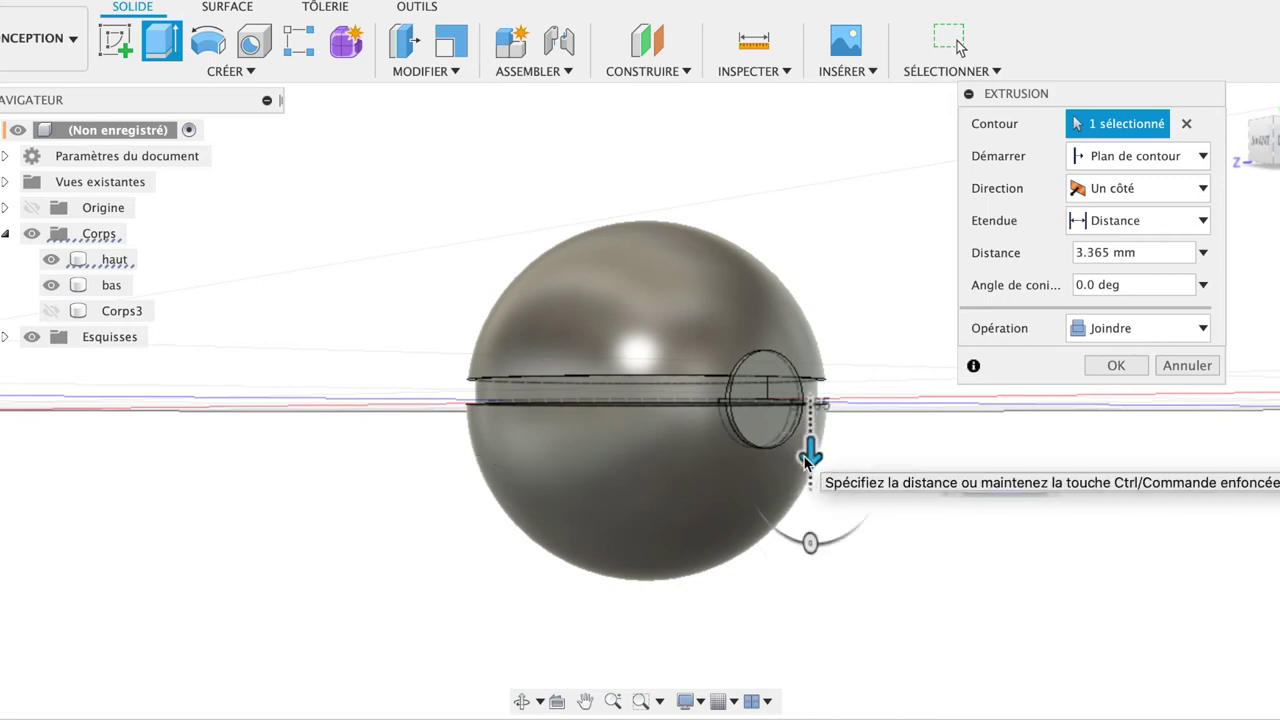
Make the extrusion a 3 mm cut (3.002 mm) and apply it.
{"action": "left_click", "coordinate": [1157, 256]}
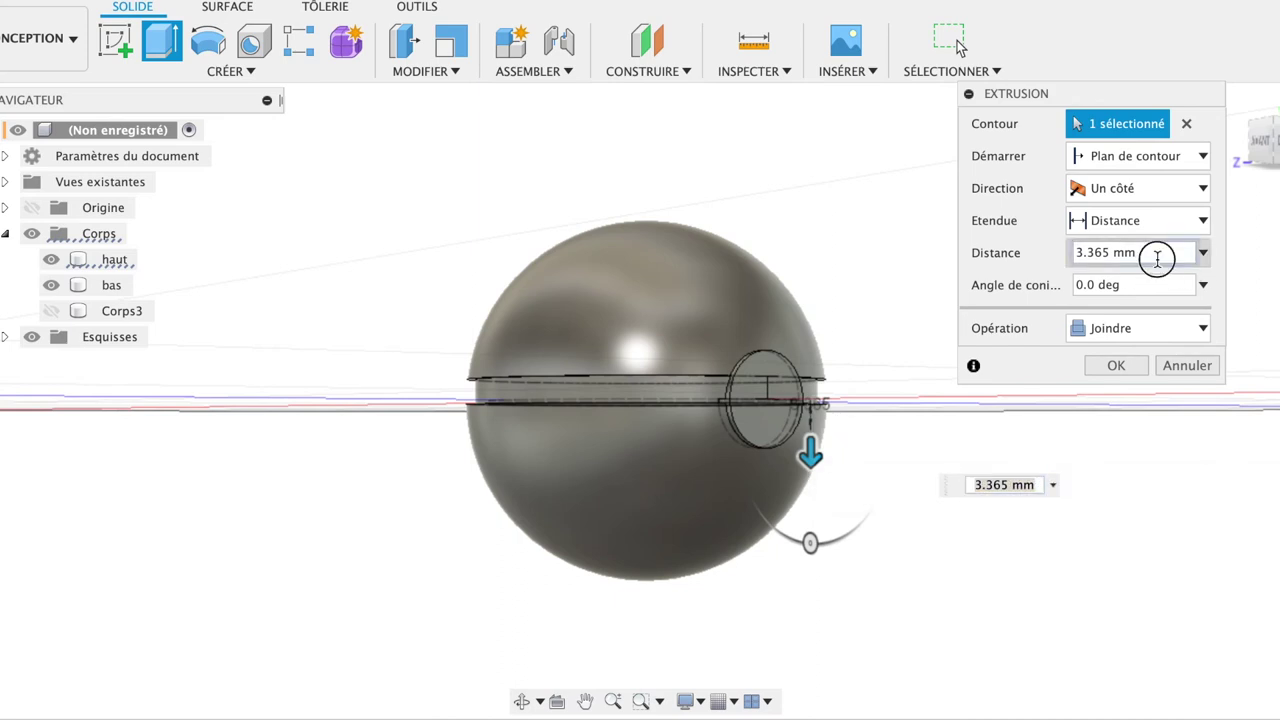
{"action": "double_click", "coordinate": [1157, 256]}
{"action": "type", "text": "3"}
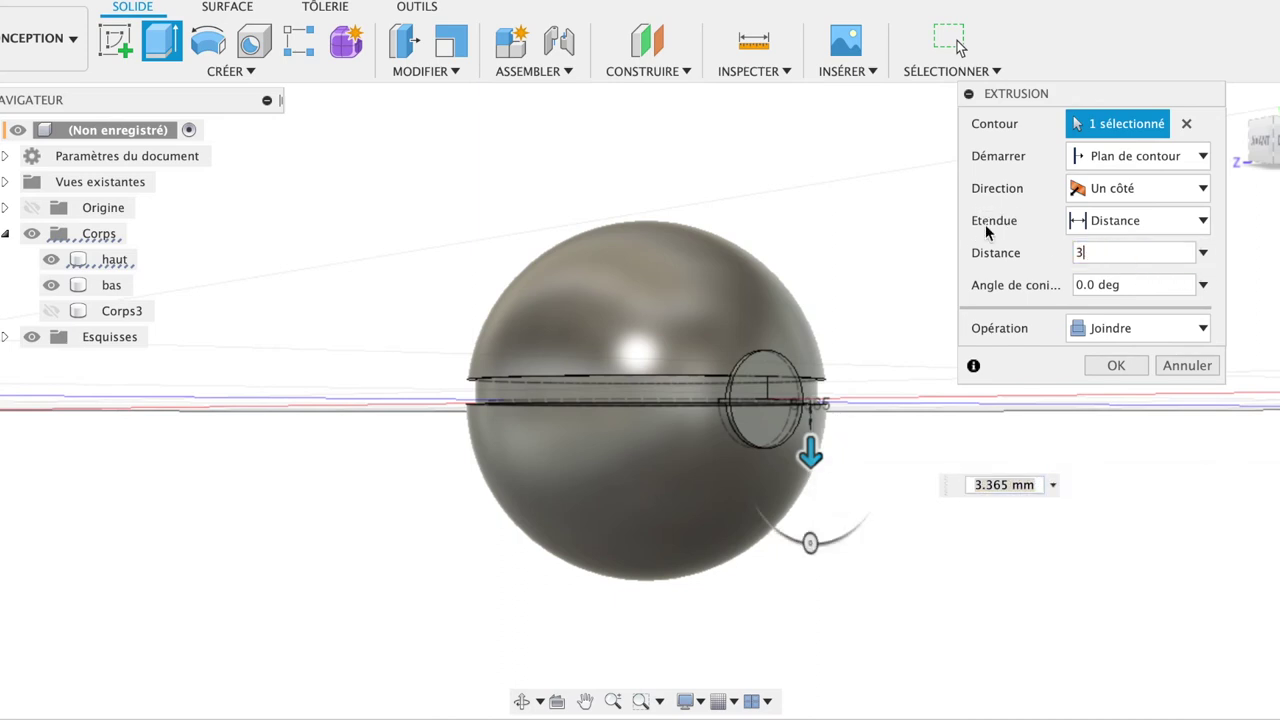
{"action": "left_click", "coordinate": [1157, 330]}
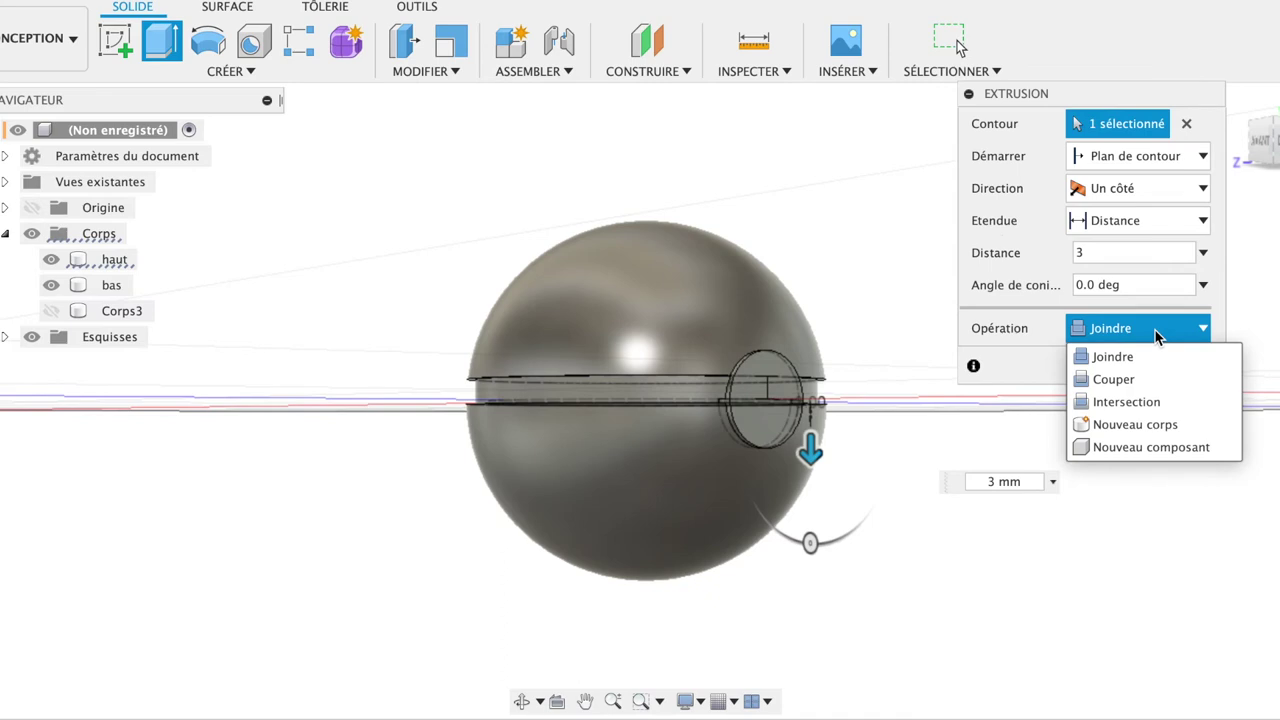
{"action": "left_click", "coordinate": [1127, 382]}
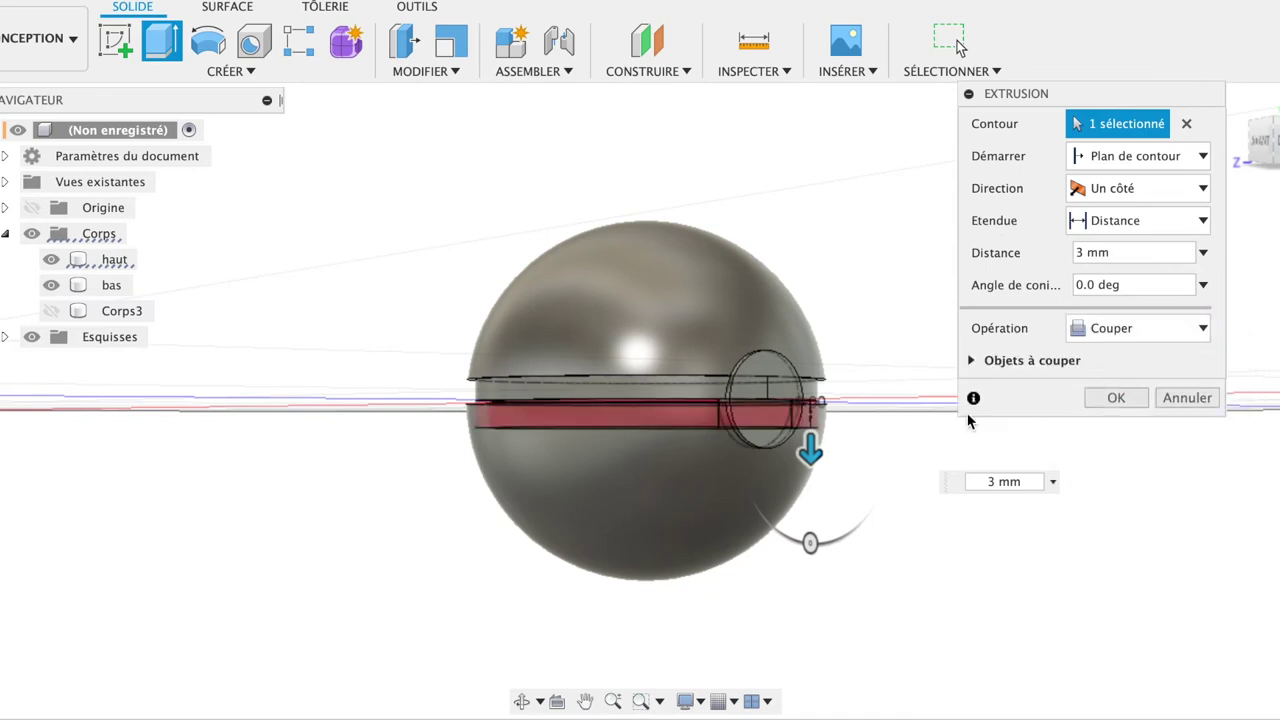
{"action": "left_click_drag", "start_coordinate": [815, 465], "coordinate": [811, 454]}
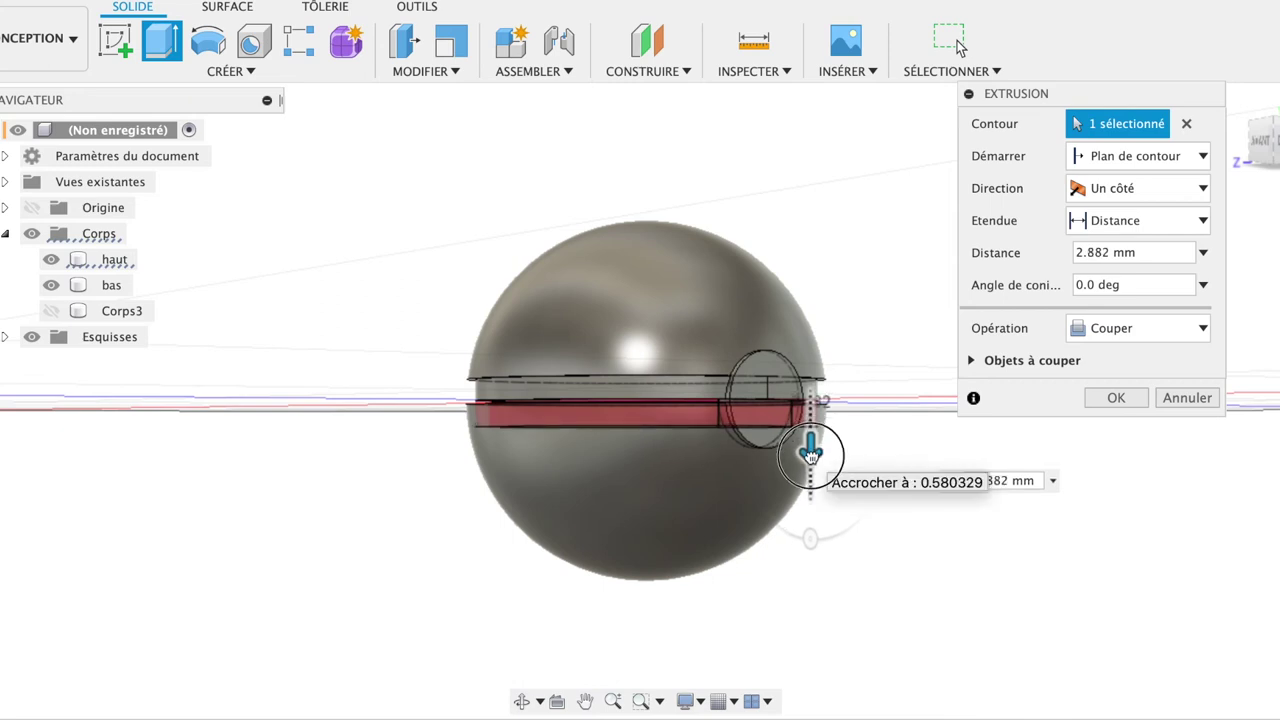
{"action": "left_click_drag", "start_coordinate": [811, 455], "coordinate": [811, 455]}
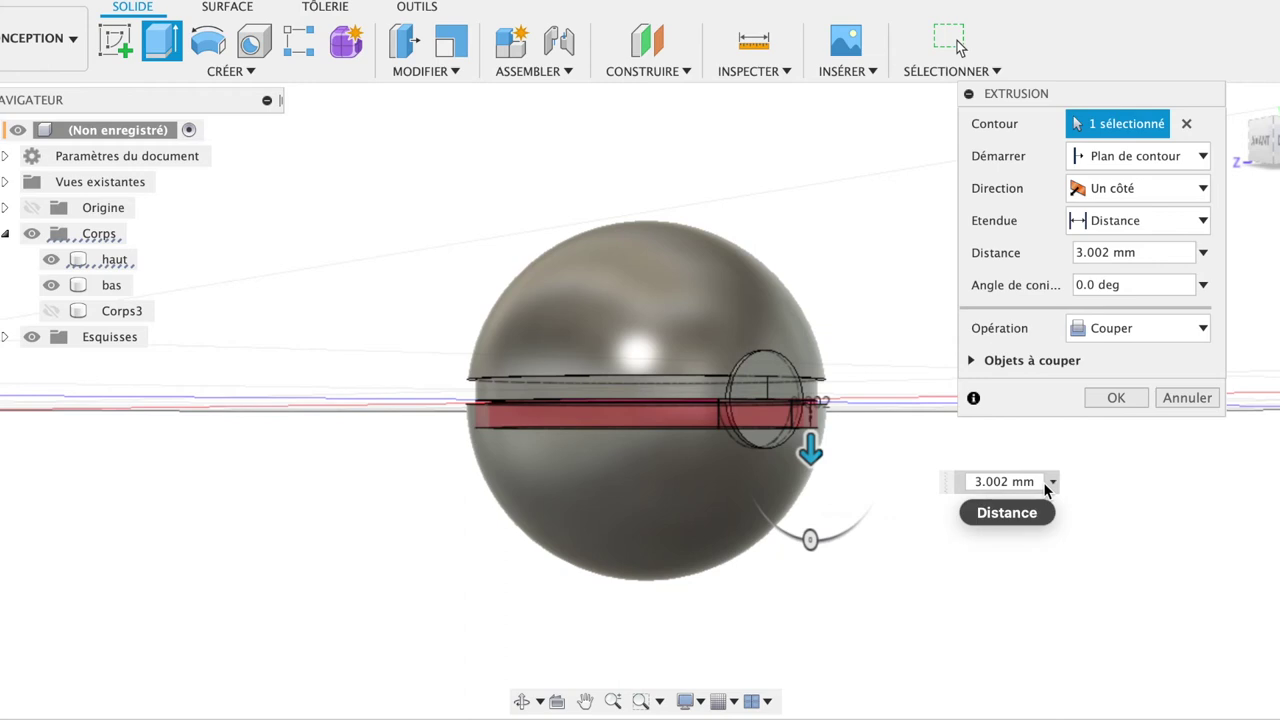
{"action": "left_click", "coordinate": [1127, 400]}
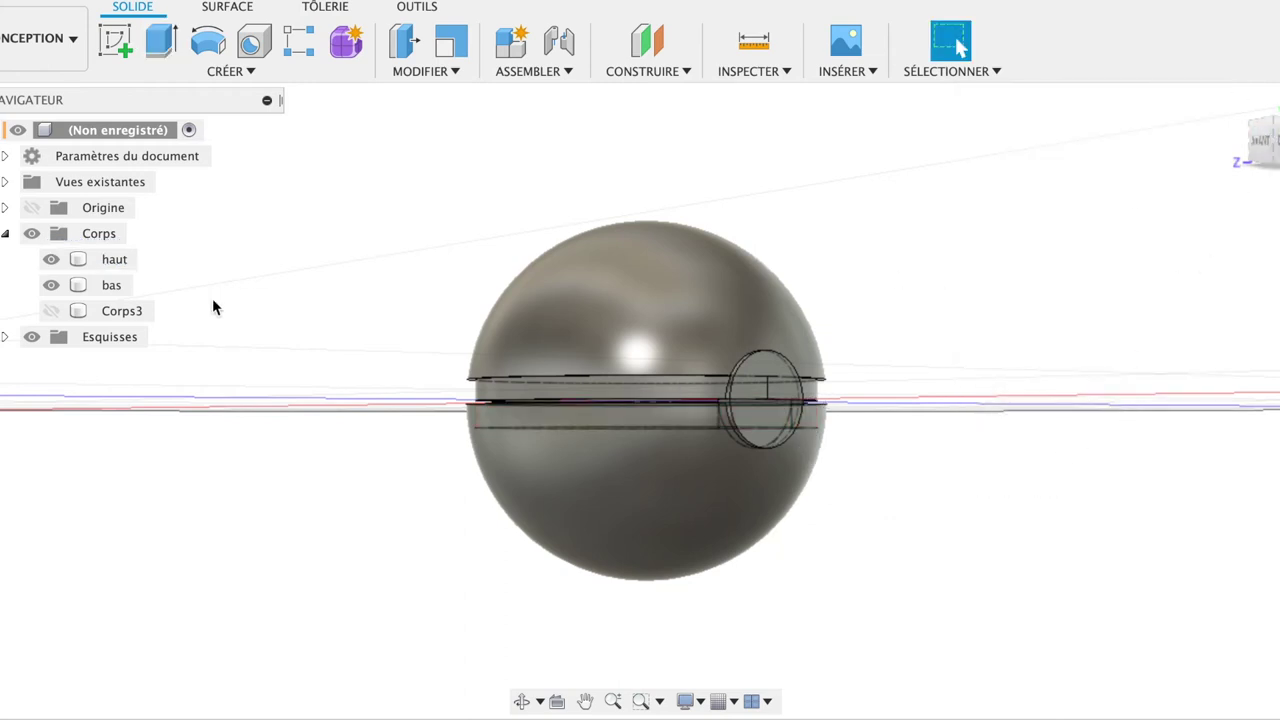
{"action": "left_click", "coordinate": [73, 260]}
{"action": "left_click", "coordinate": [49, 259]}
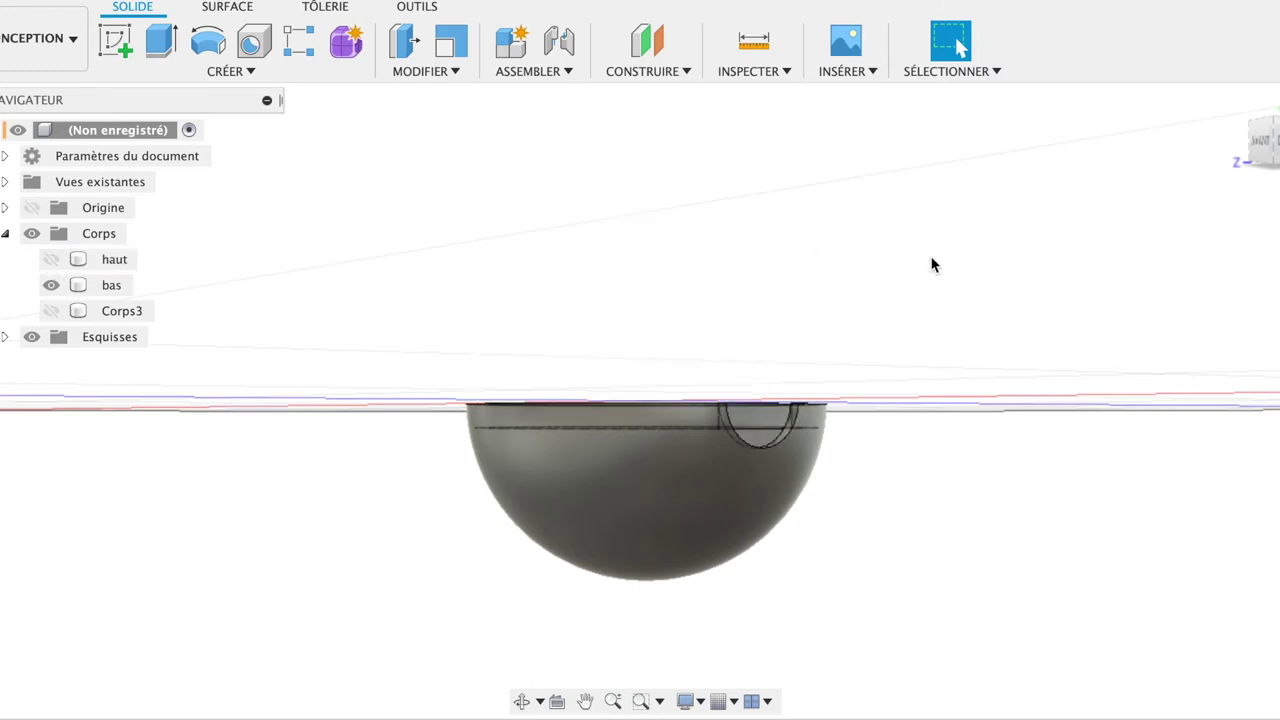
{"action": "left_click_drag", "start_coordinate": [1265, 145], "coordinate": [1216, 238]}
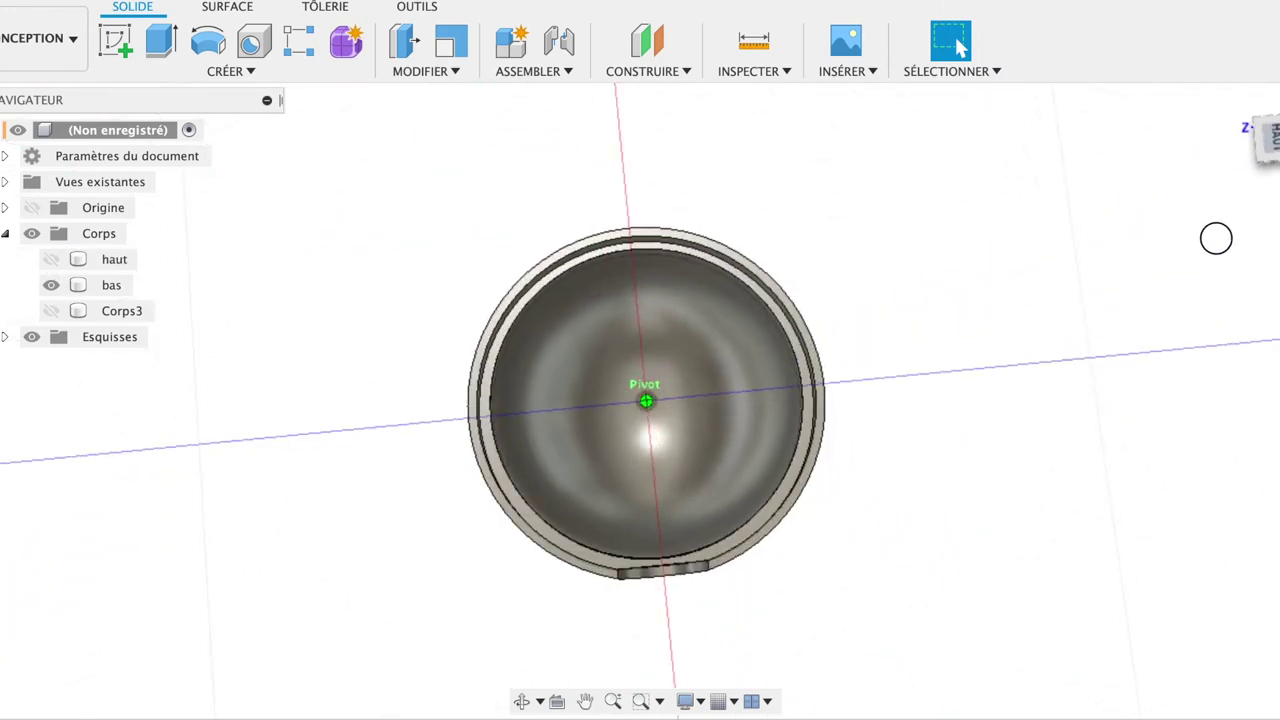
{"action": "mouse_move", "coordinate": [1216, 238]}
{"action": "middle_mouse_down", "text": "shift"}
{"action": "mouse_move", "coordinate": [1177, 181]}
{"action": "mouse_move", "coordinate": [1157, 233]}
{"action": "middle_mouse_up", "text": "shift"}
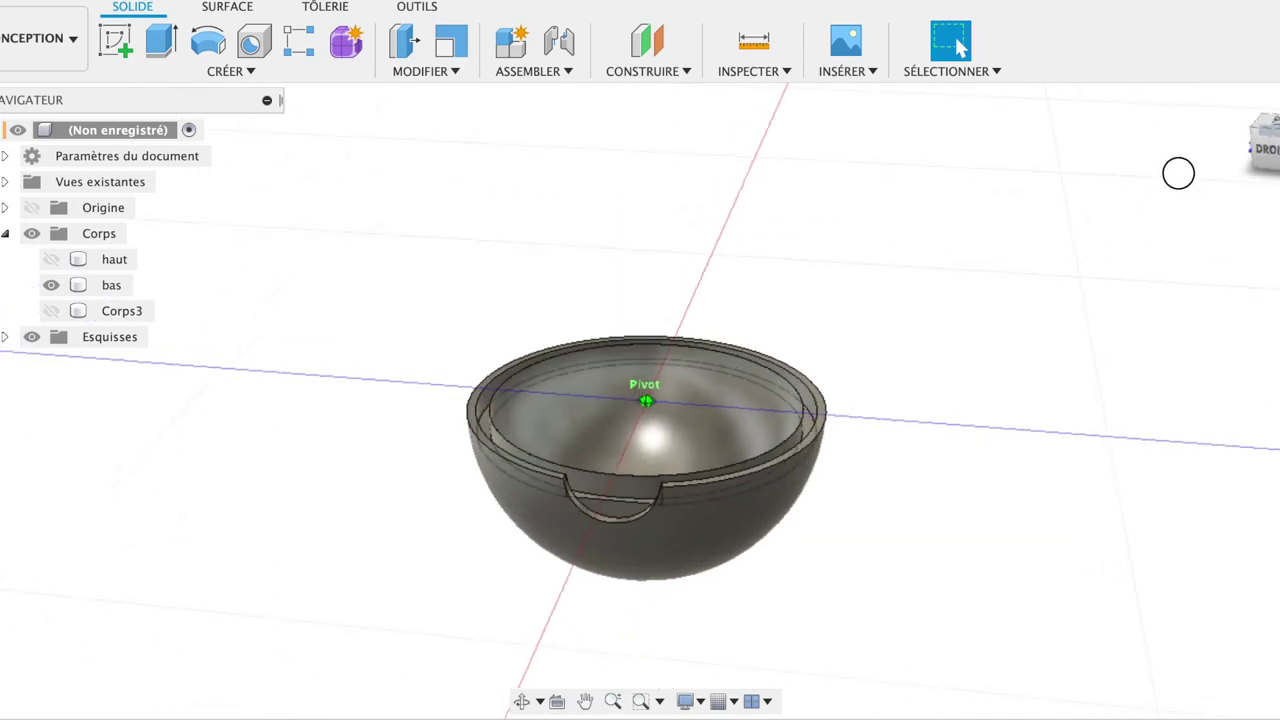
{"action": "middle_click_drag", "start_coordinate": [1157, 233], "coordinate": [1168, 240], "text": "shift"}
{"action": "left_click", "coordinate": [518, 373]}
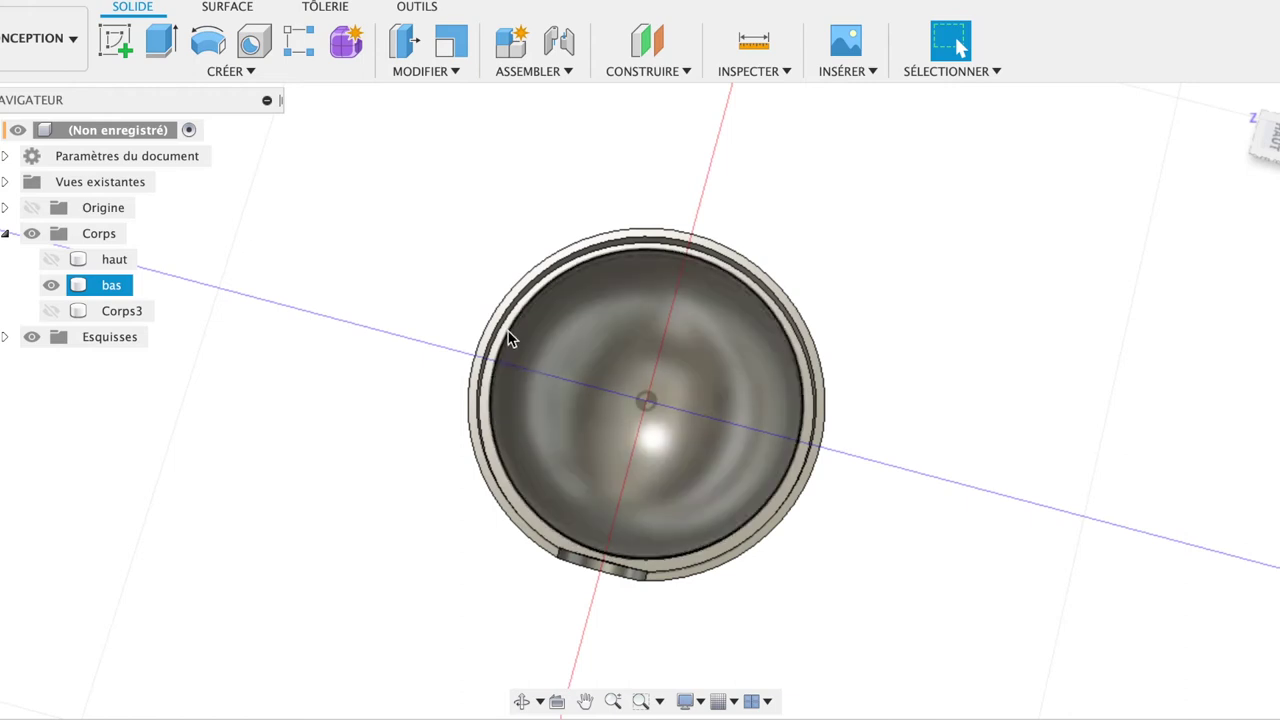
{"action": "left_click", "coordinate": [393, 342]}
{"action": "left_click", "coordinate": [46, 260]}
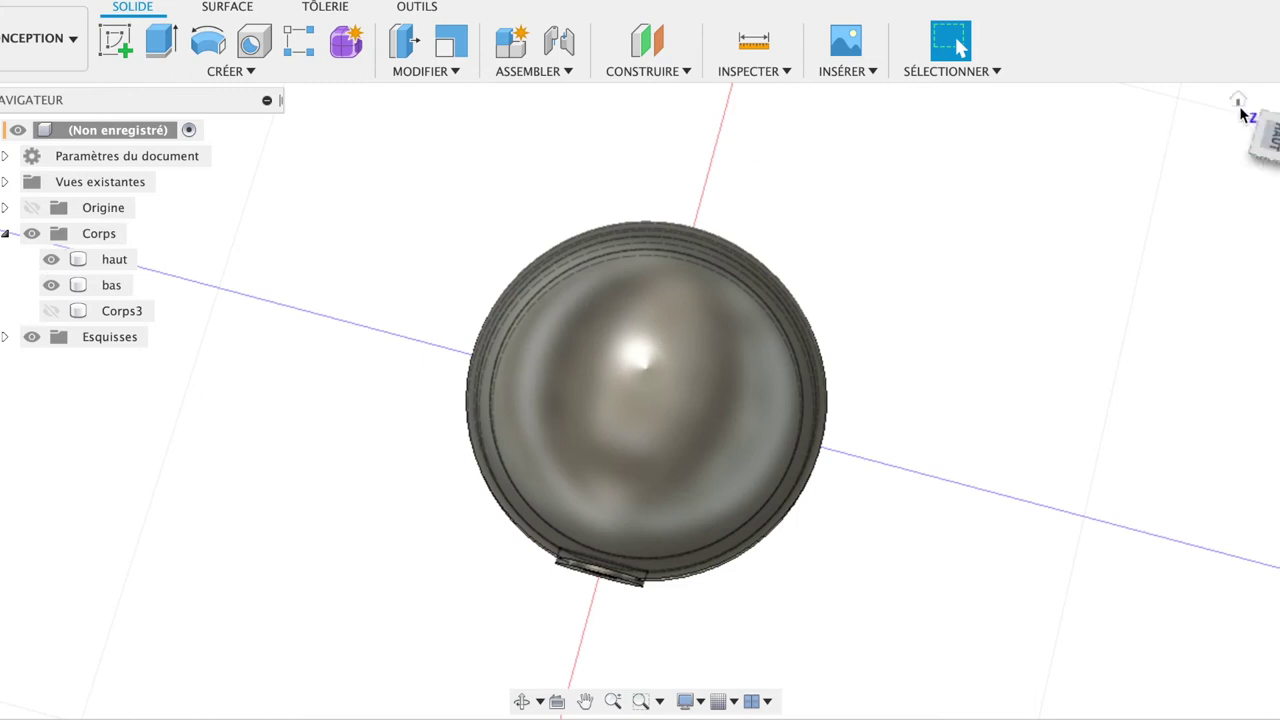
{"action": "left_click", "coordinate": [1238, 102]}
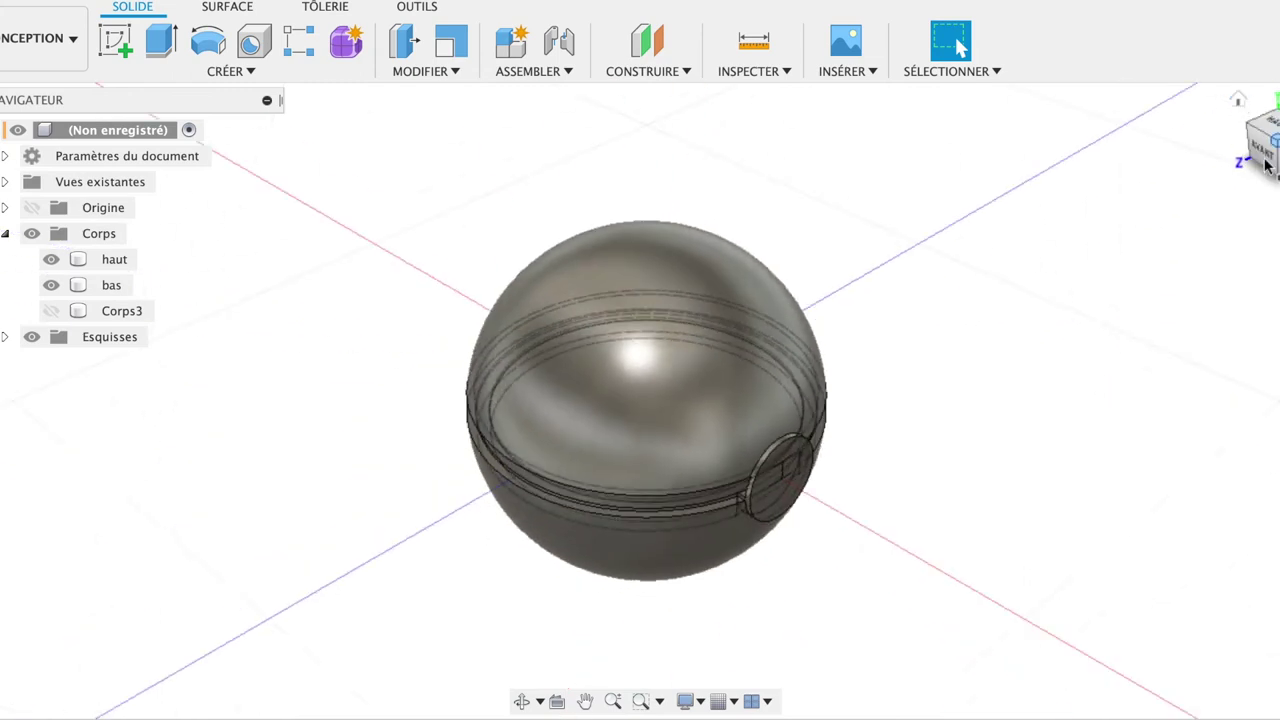
{"action": "left_click", "coordinate": [1262, 150]}
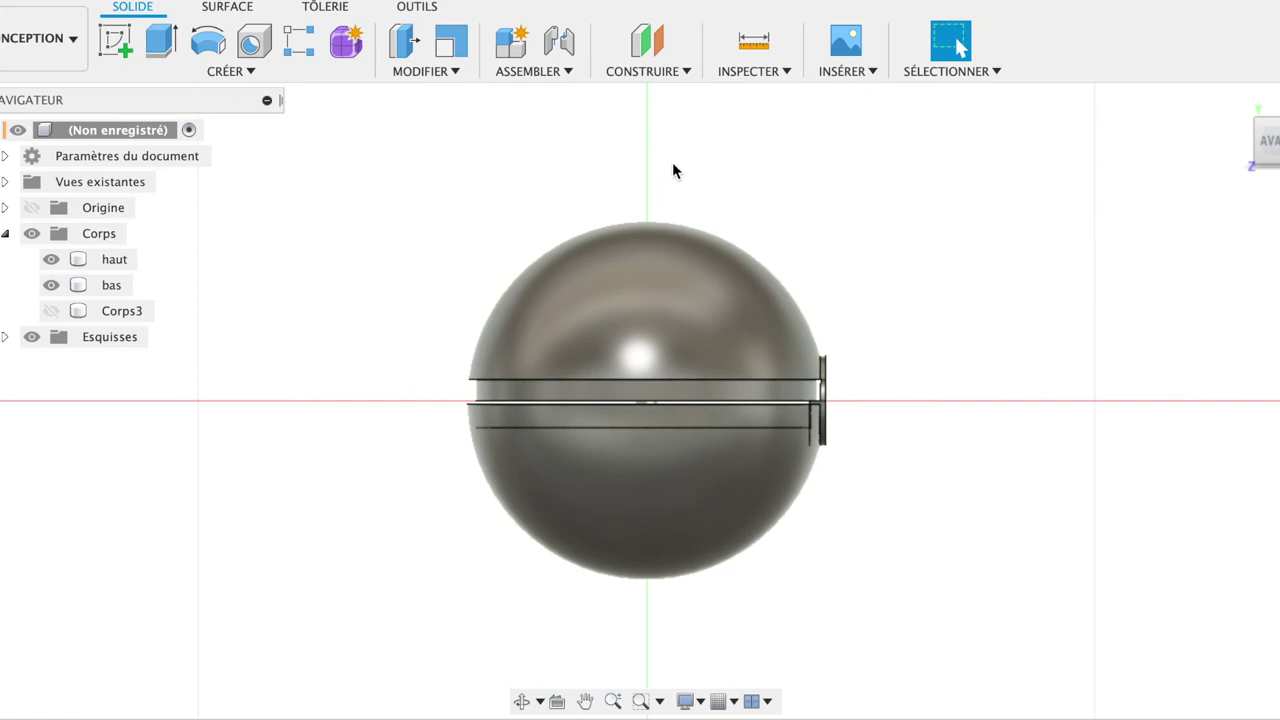
Move the top half haut down 2.884 mm with Move/Copy.
{"action": "left_click", "coordinate": [118, 262]}
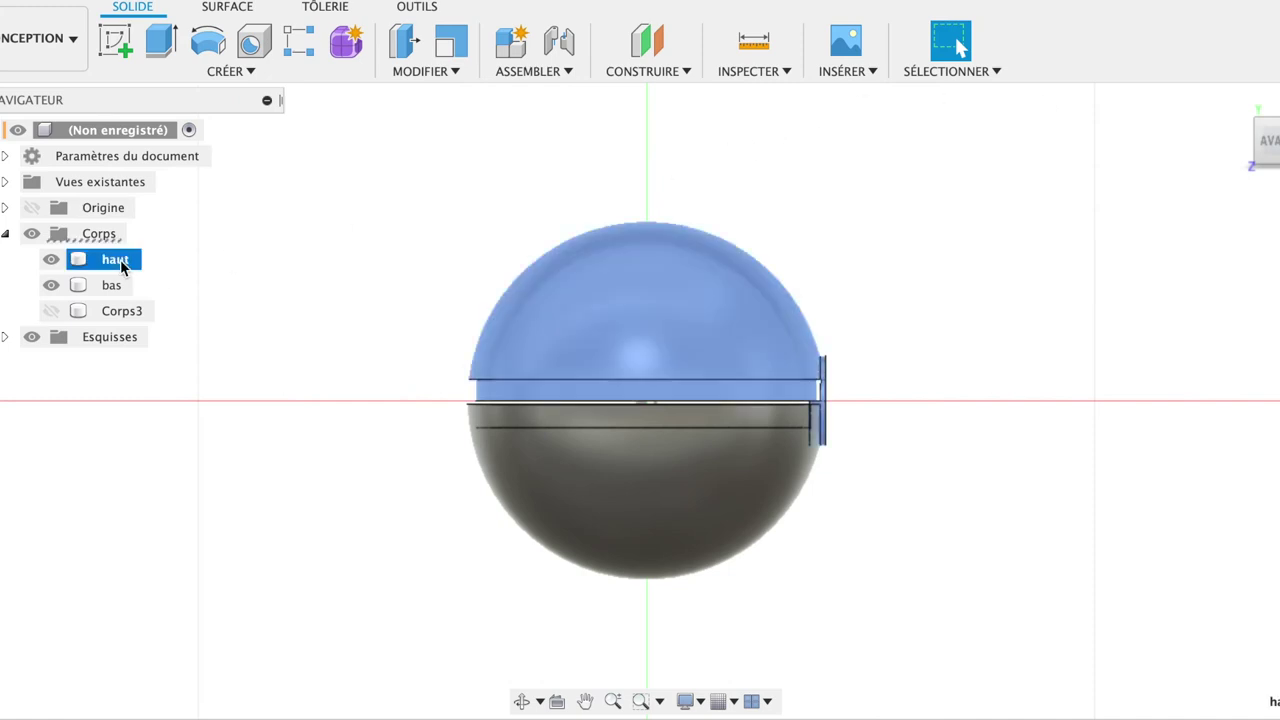
{"action": "key", "text": "m"}
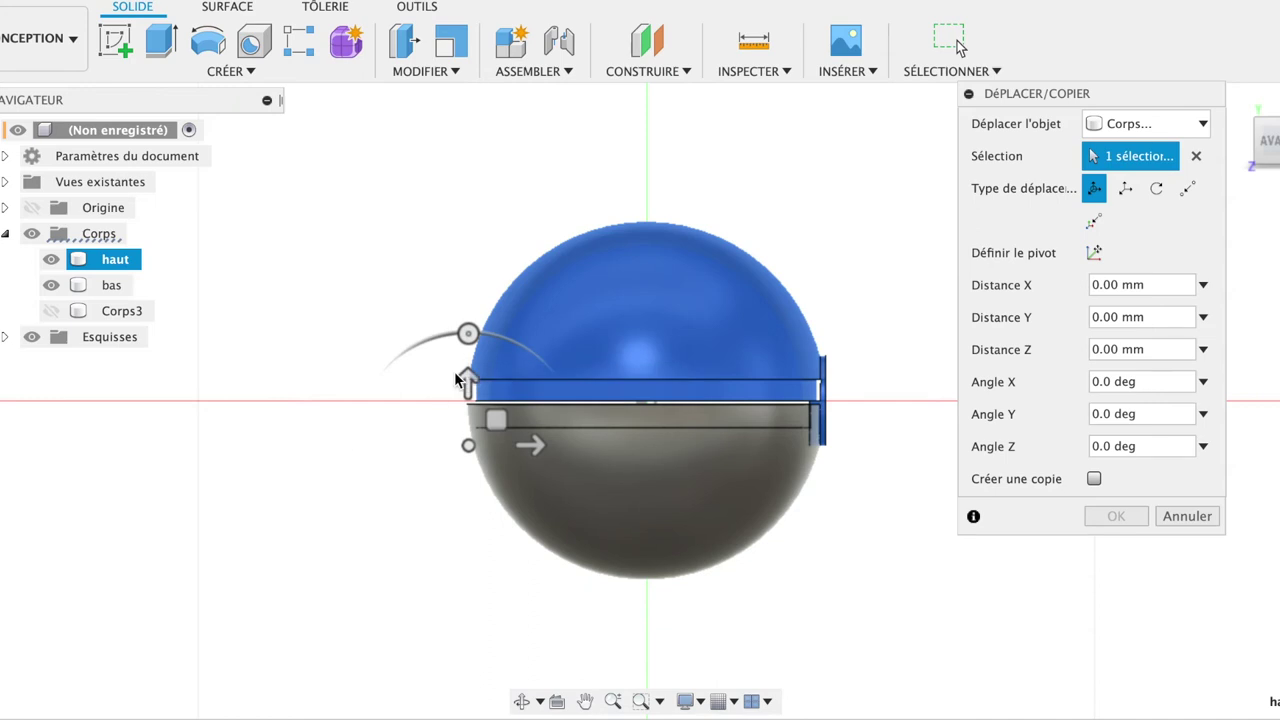
{"action": "left_click_drag", "start_coordinate": [466, 385], "coordinate": [465, 404]}
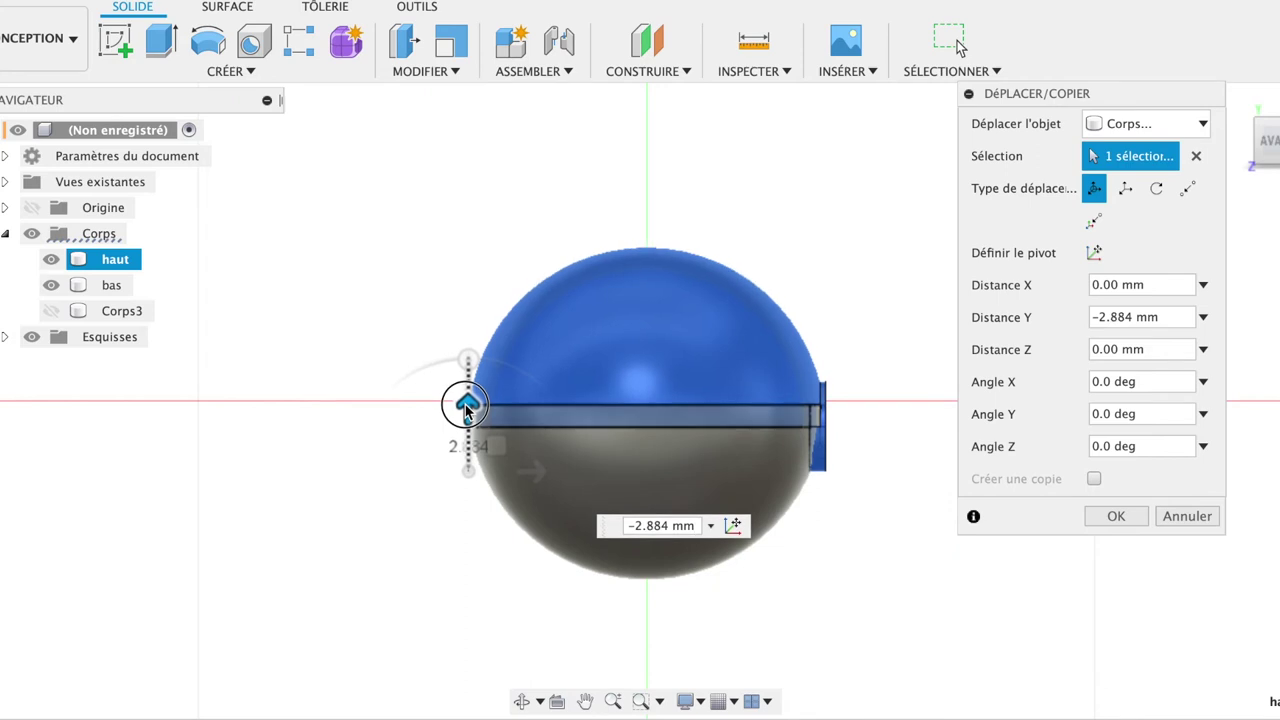
{"action": "left_click", "coordinate": [1116, 516]}
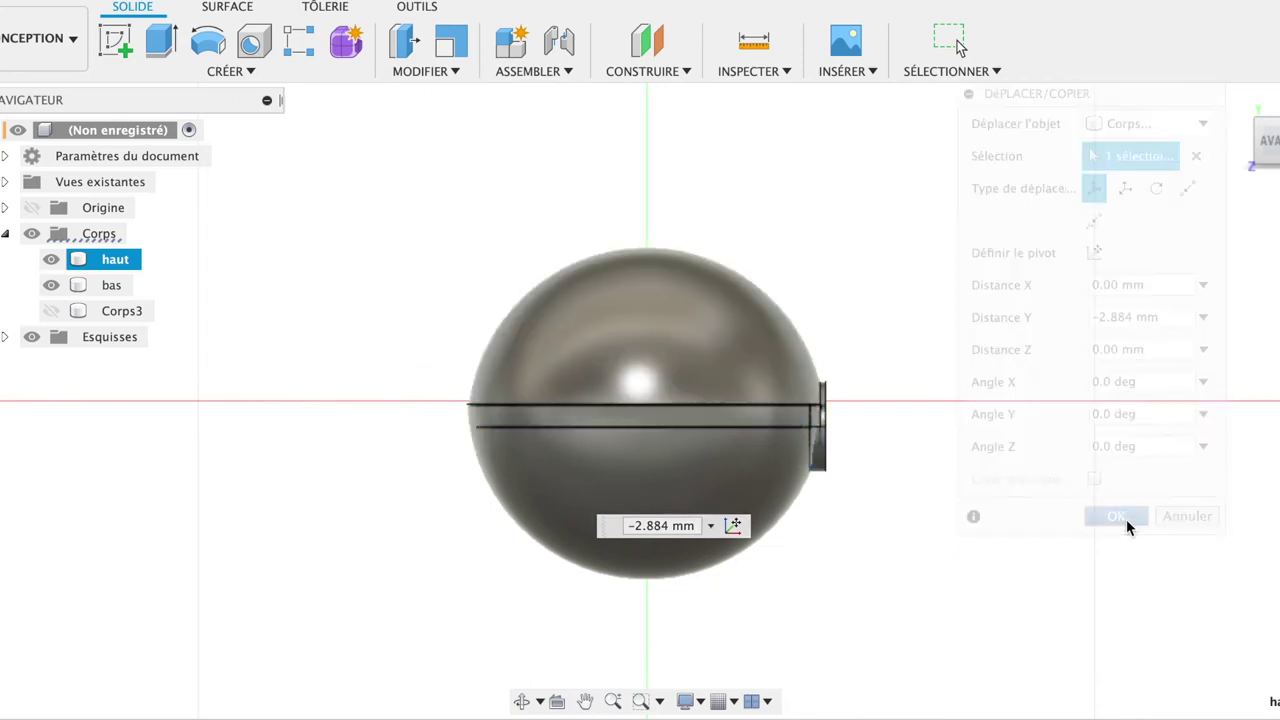
Check the closed sphere from the home, side and right-side views.
{"action": "left_click", "coordinate": [1238, 100]}
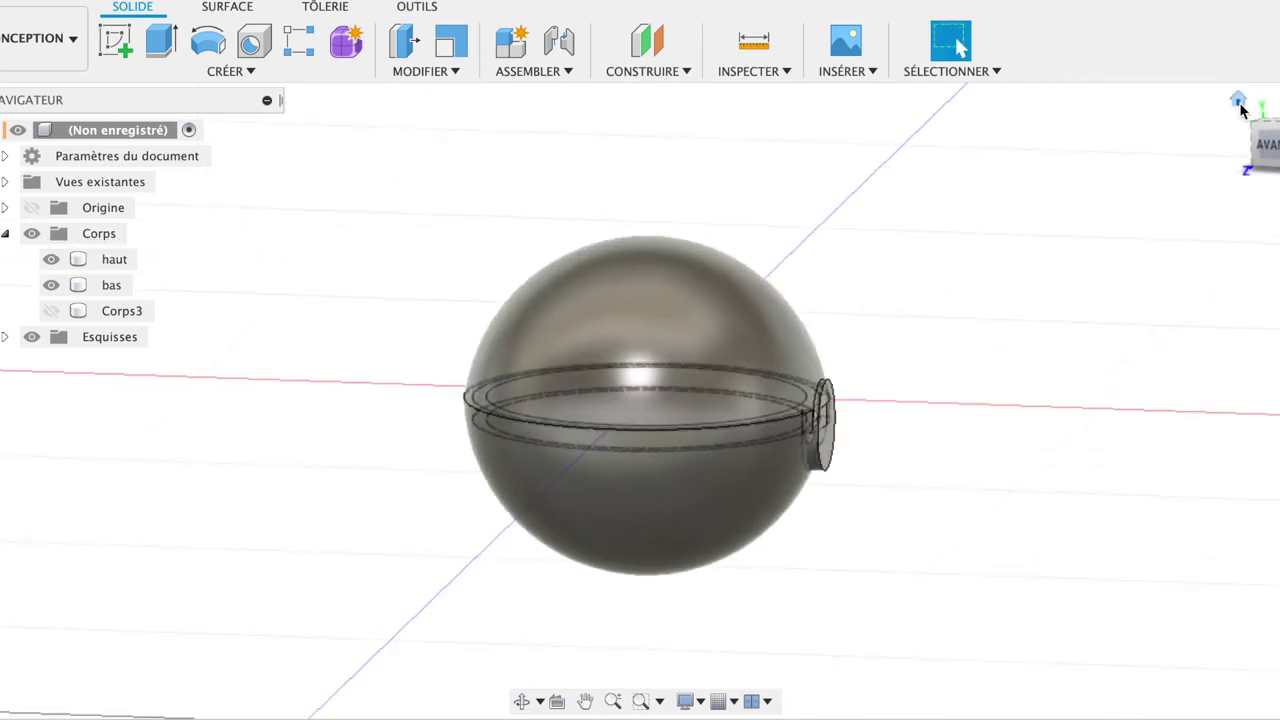
{"action": "mouse_move", "coordinate": [1225, 112]}
{"action": "middle_mouse_down", "text": "shift"}
{"action": "mouse_move", "coordinate": [1094, 94]}
{"action": "mouse_move", "coordinate": [1114, 131]}
{"action": "mouse_move", "coordinate": [1129, 126]}
{"action": "mouse_move", "coordinate": [1129, 86]}
{"action": "mouse_move", "coordinate": [1131, 134]}
{"action": "middle_mouse_up", "text": "shift"}
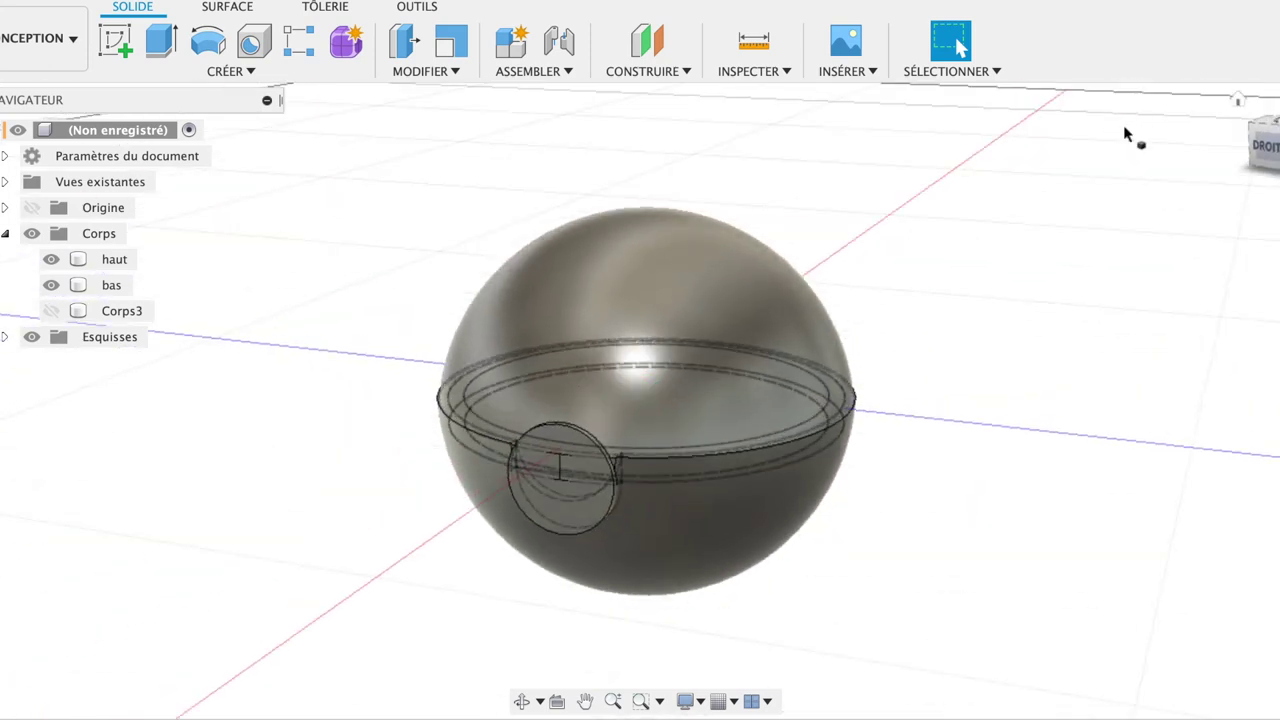
{"action": "left_click", "coordinate": [1240, 101]}
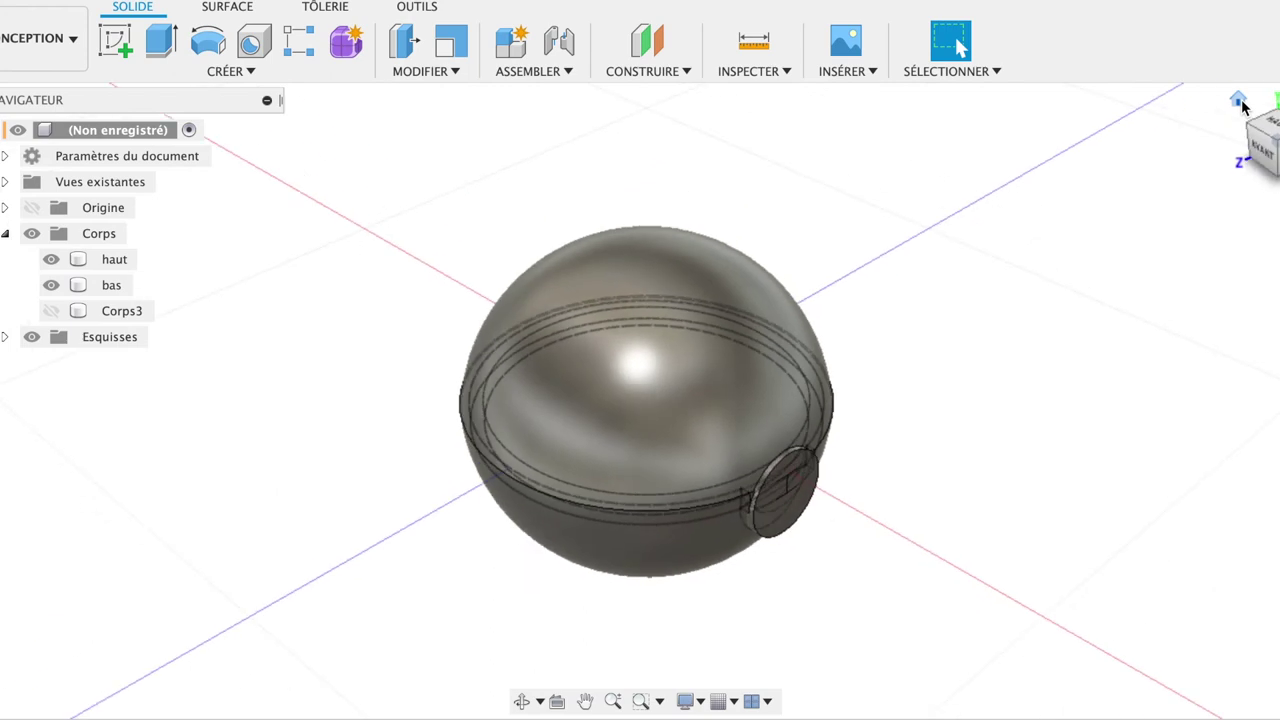
{"action": "left_click", "coordinate": [1262, 145]}
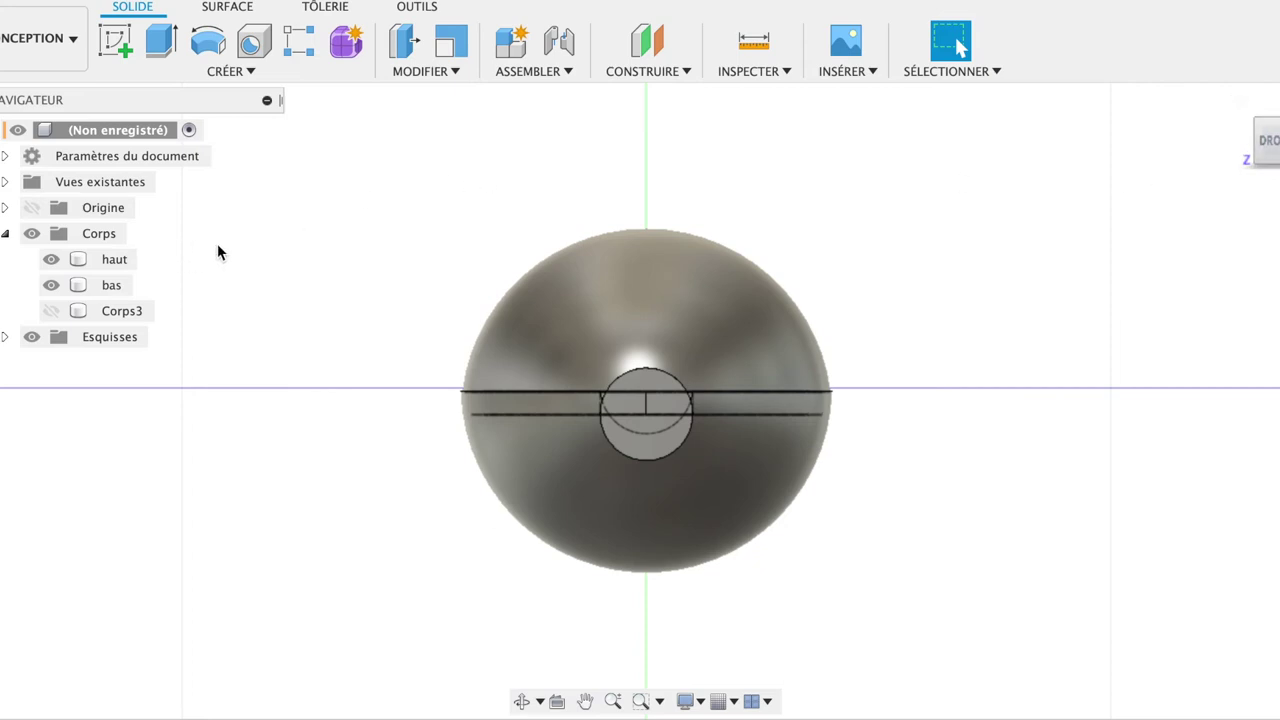
{"action": "left_click", "coordinate": [128, 259]}
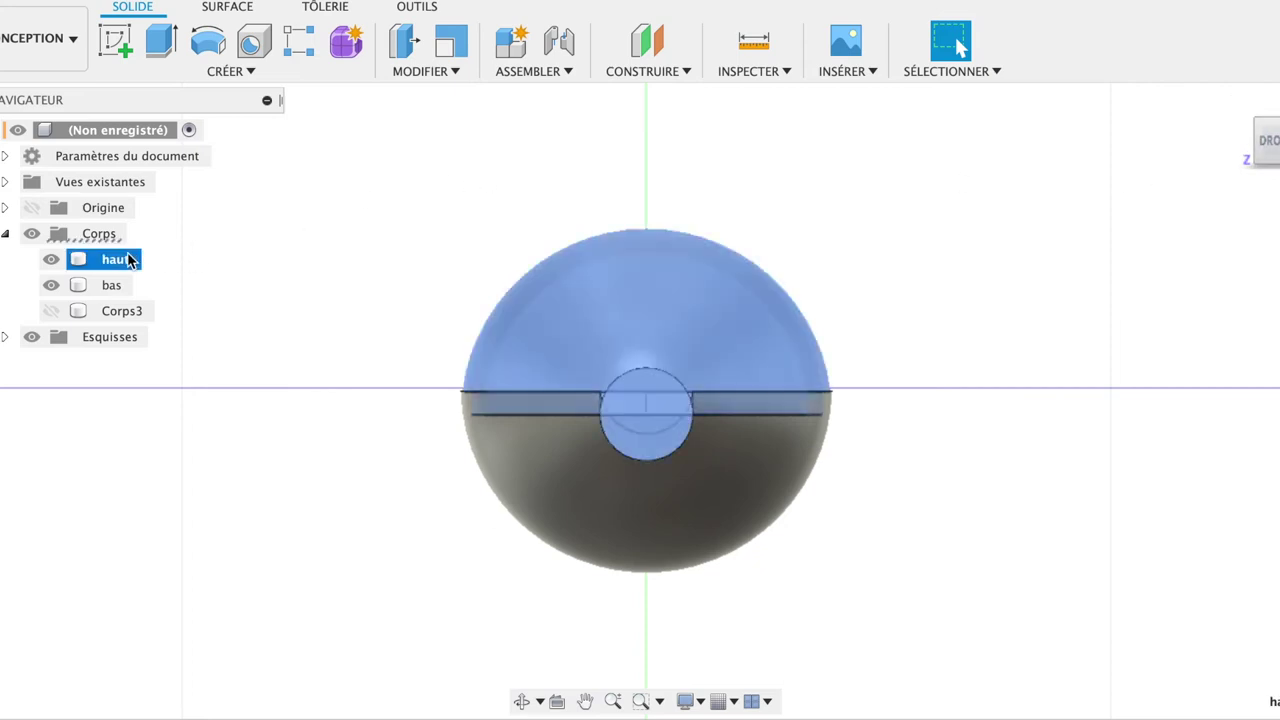
Select both sphere halves and raise them together with Move, committing the move.
{"action": "left_click", "coordinate": [126, 287], "text": "shift"}
{"action": "key", "text": "m"}
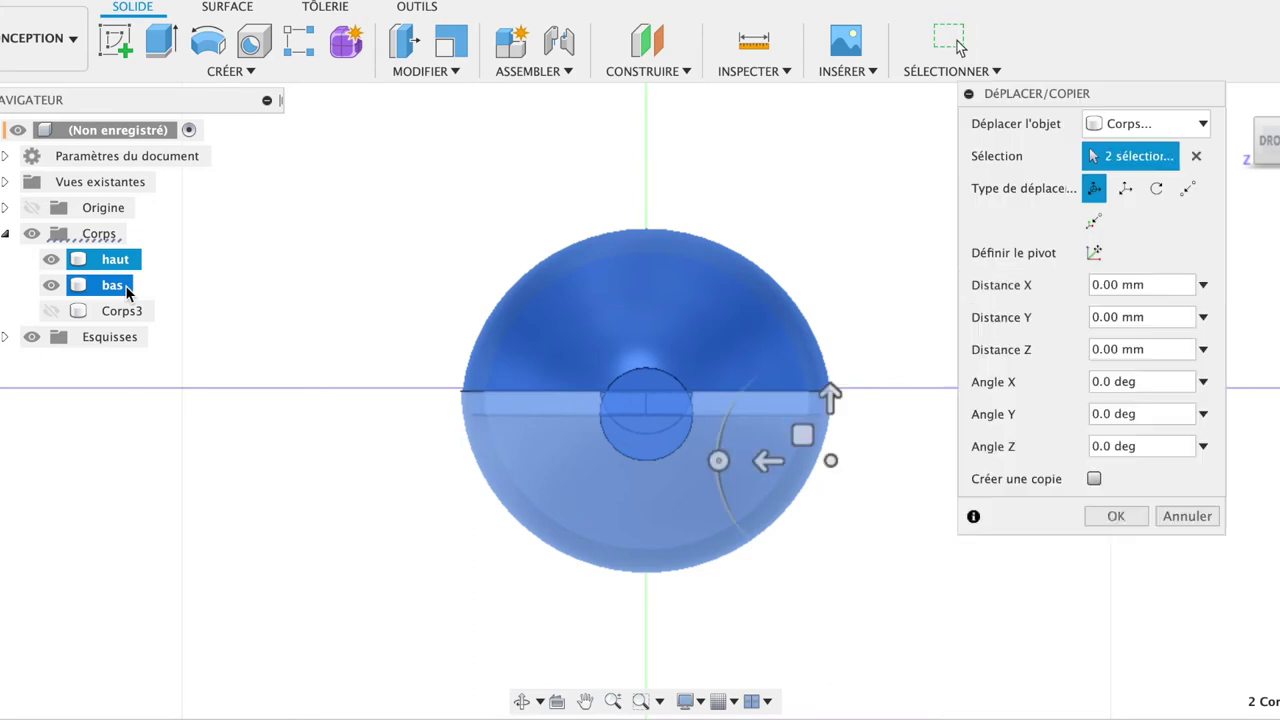
{"action": "mouse_move", "coordinate": [831, 393]}
{"action": "left_mouse_down"}
{"action": "mouse_move", "coordinate": [829, 199]}
{"action": "mouse_move", "coordinate": [789, 213]}
{"action": "left_mouse_up"}
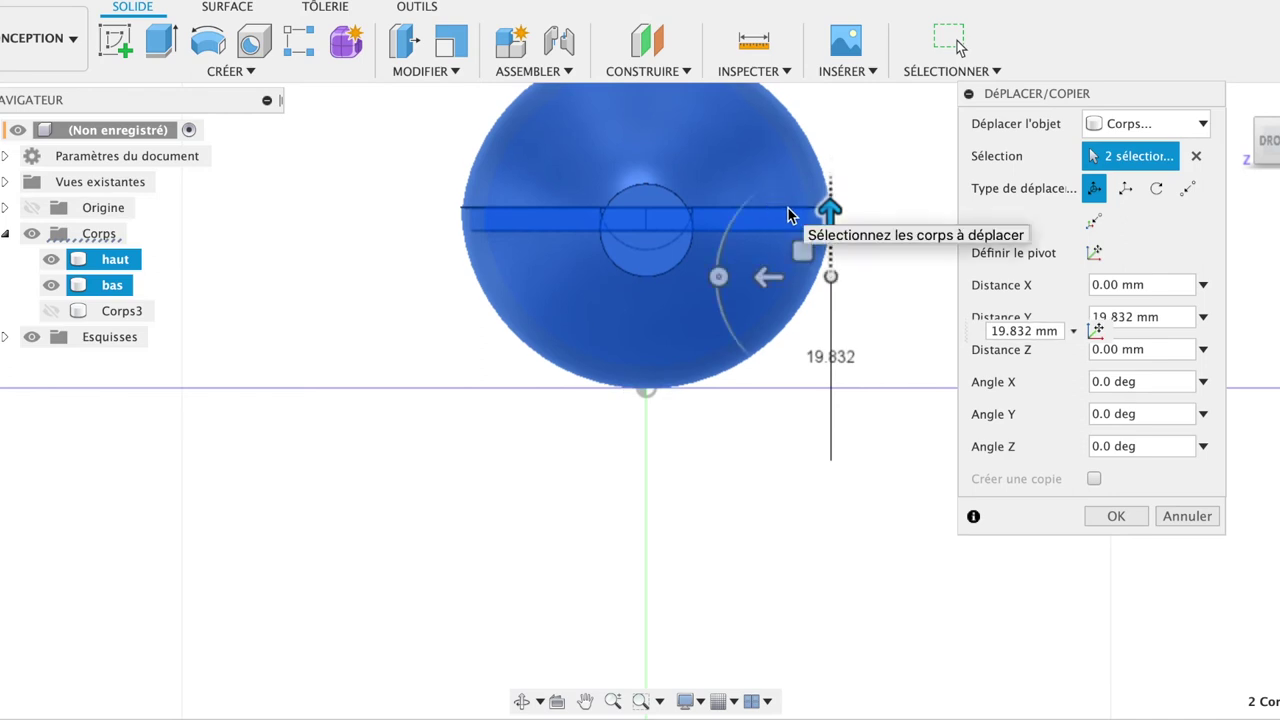
{"action": "left_click", "coordinate": [1116, 516]}
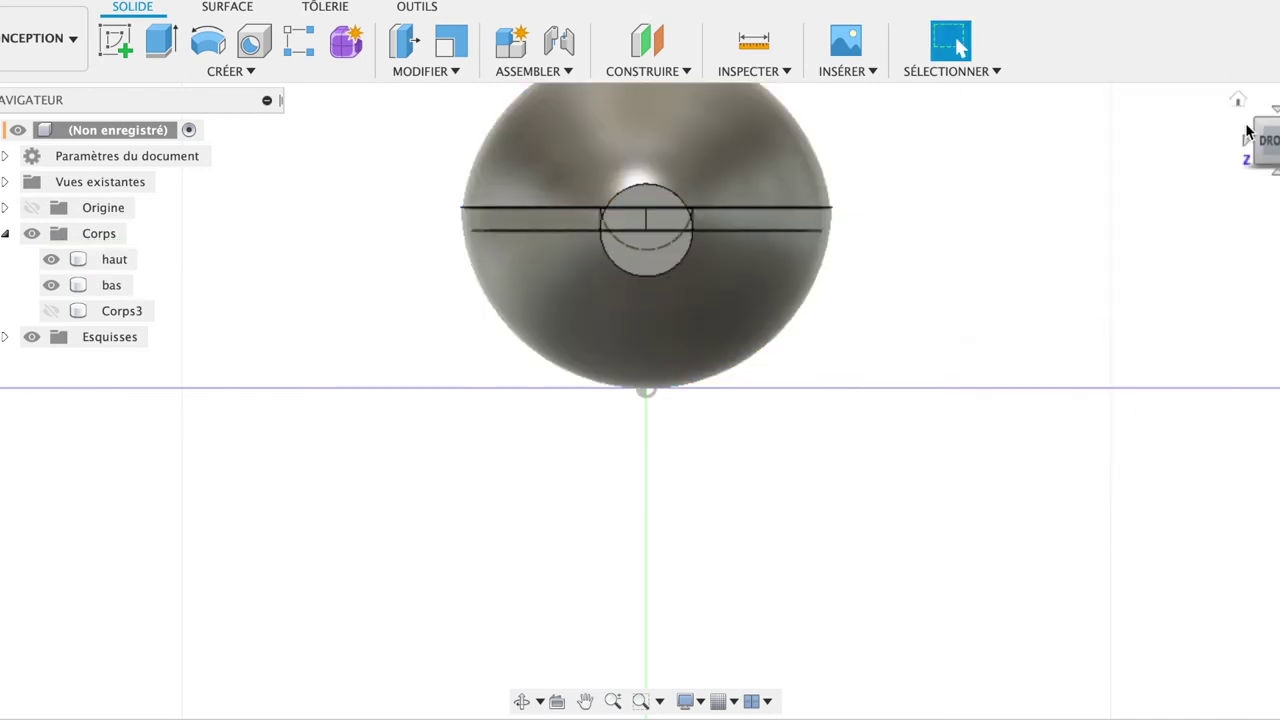
Return to the home view, orbit to face the model head-on, and select bas.
{"action": "left_click", "coordinate": [1240, 105]}
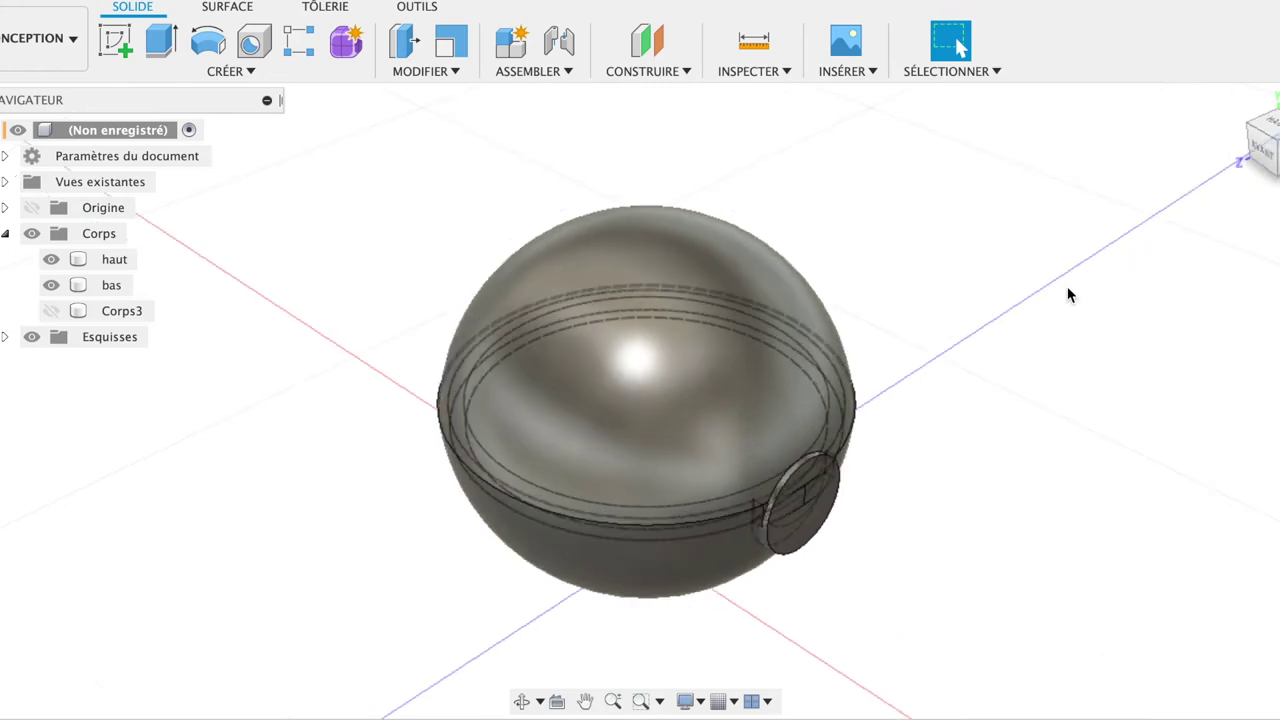
{"action": "mouse_move", "coordinate": [1262, 145]}
{"action": "mouse_move", "coordinate": [1255, 135]}
{"action": "left_mouse_down"}
{"action": "mouse_move", "coordinate": [1183, 115]}
{"action": "mouse_move", "coordinate": [1205, 116]}
{"action": "left_mouse_up"}
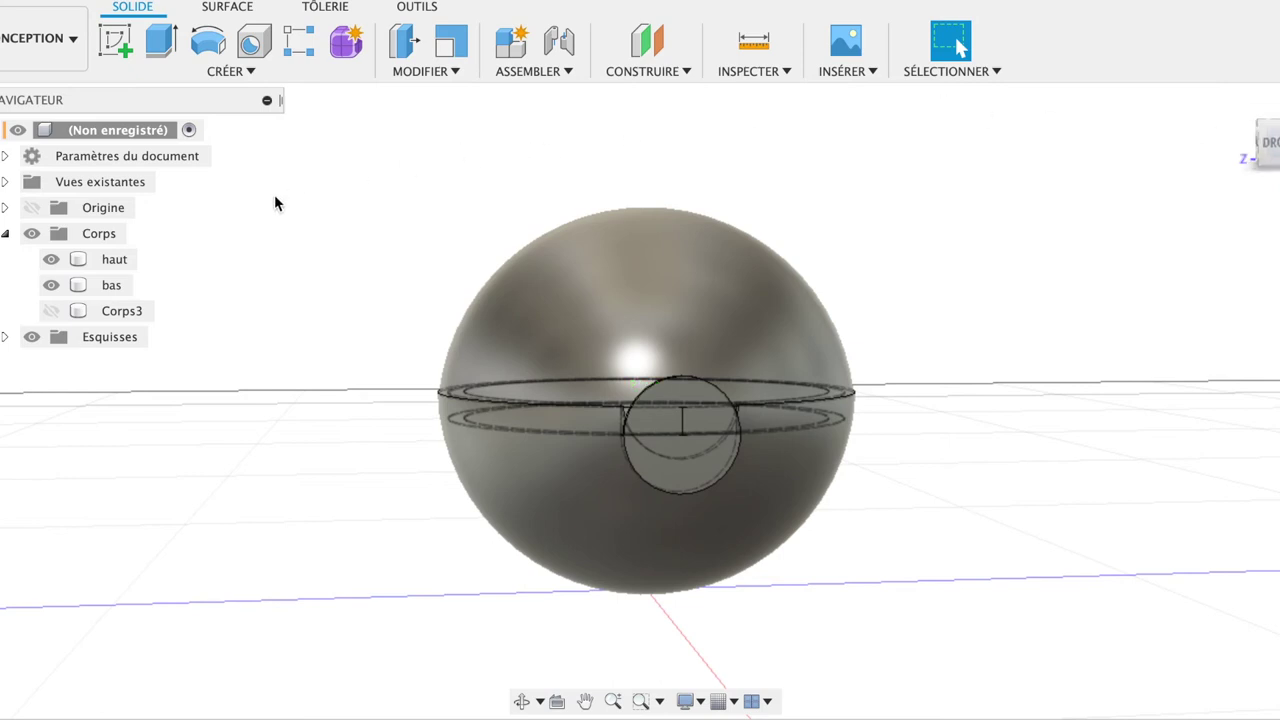
{"action": "left_click", "coordinate": [111, 289]}
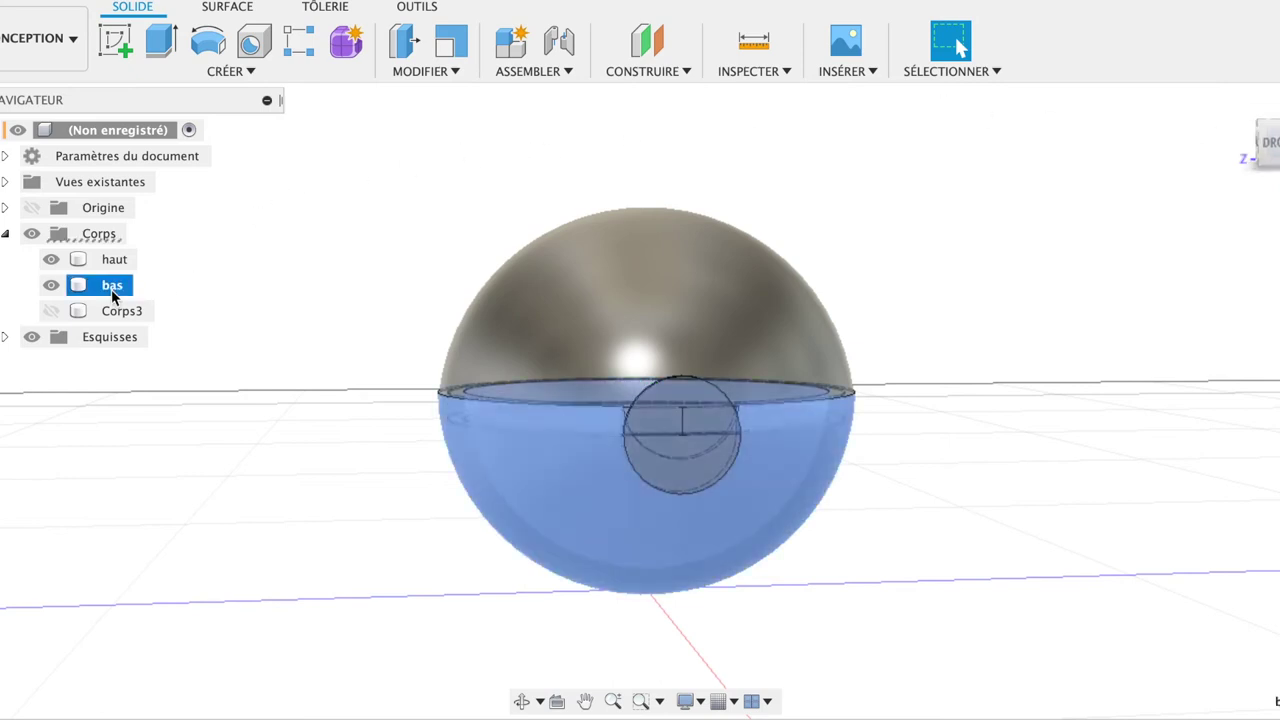
Apply the Plastique – ABS (blanc) appearance to the bottom shell bas.
{"action": "right_click", "coordinate": [111, 289]}
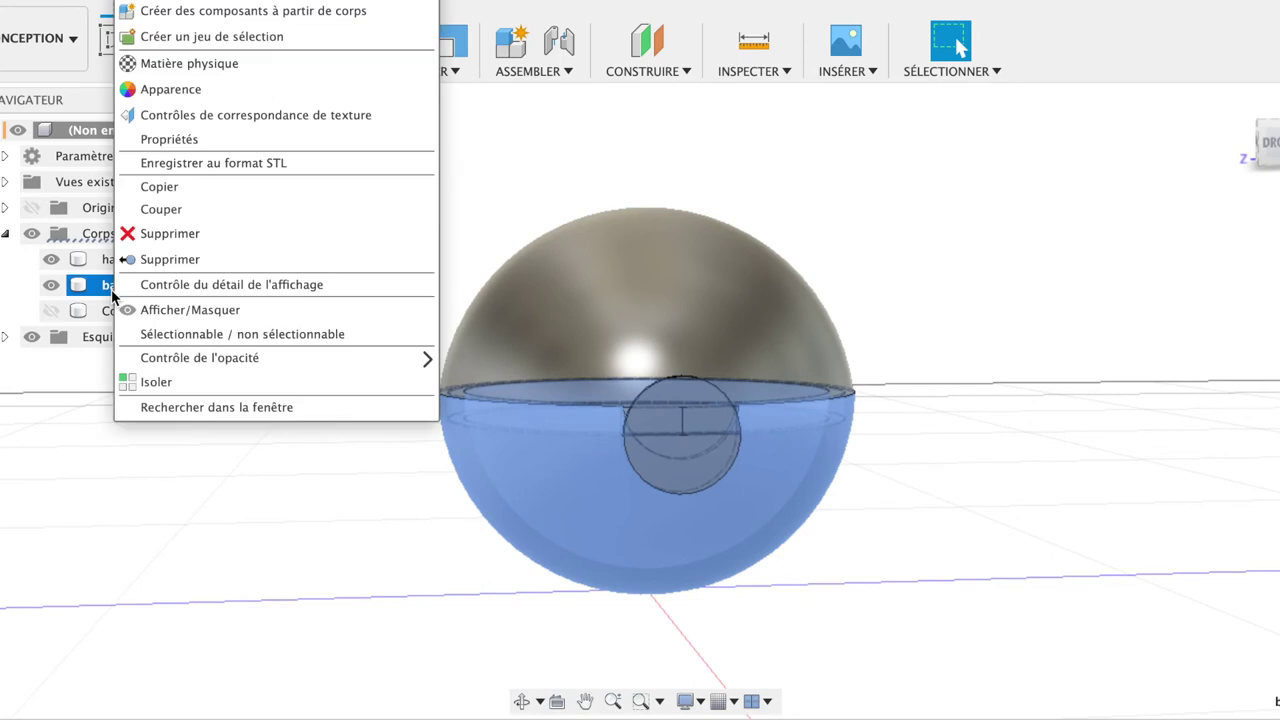
{"action": "left_click", "coordinate": [222, 89]}
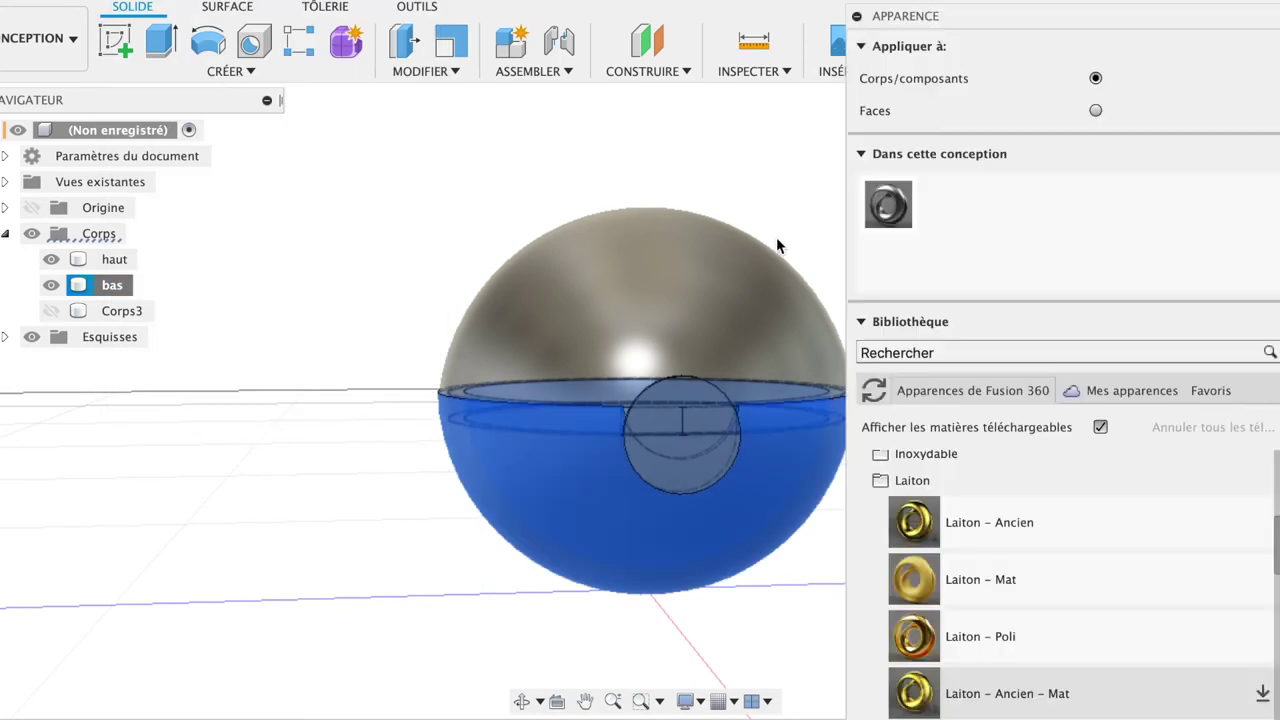
{"action": "left_click", "coordinate": [889, 485]}
{"action": "scroll", "coordinate": [889, 490], "scroll_direction": "up", "scroll_amount": 3}
{"action": "scroll", "coordinate": [889, 490], "scroll_direction": "up", "scroll_amount": 3}
{"action": "scroll", "coordinate": [889, 490], "scroll_direction": "down", "scroll_amount": 3}
{"action": "scroll", "coordinate": [889, 490], "scroll_direction": "down", "scroll_amount": 5}
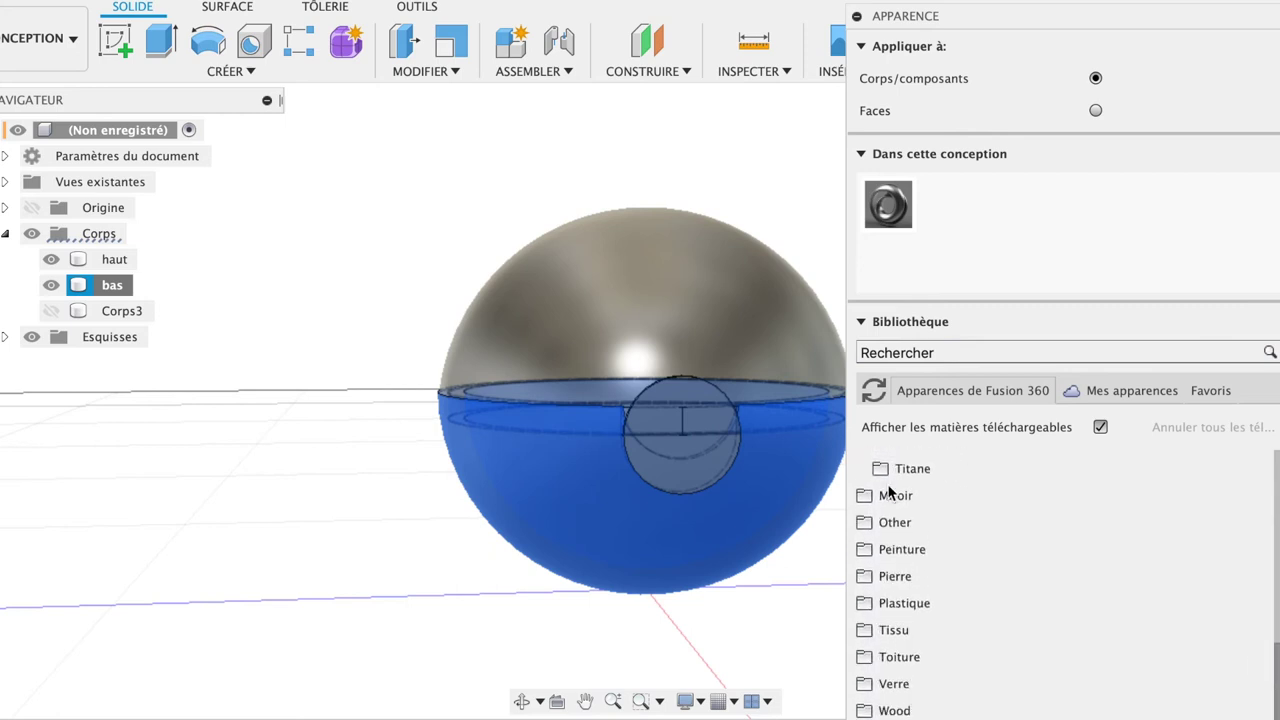
{"action": "left_click", "coordinate": [866, 605]}
{"action": "left_click_drag", "start_coordinate": [897, 645], "coordinate": [691, 538]}
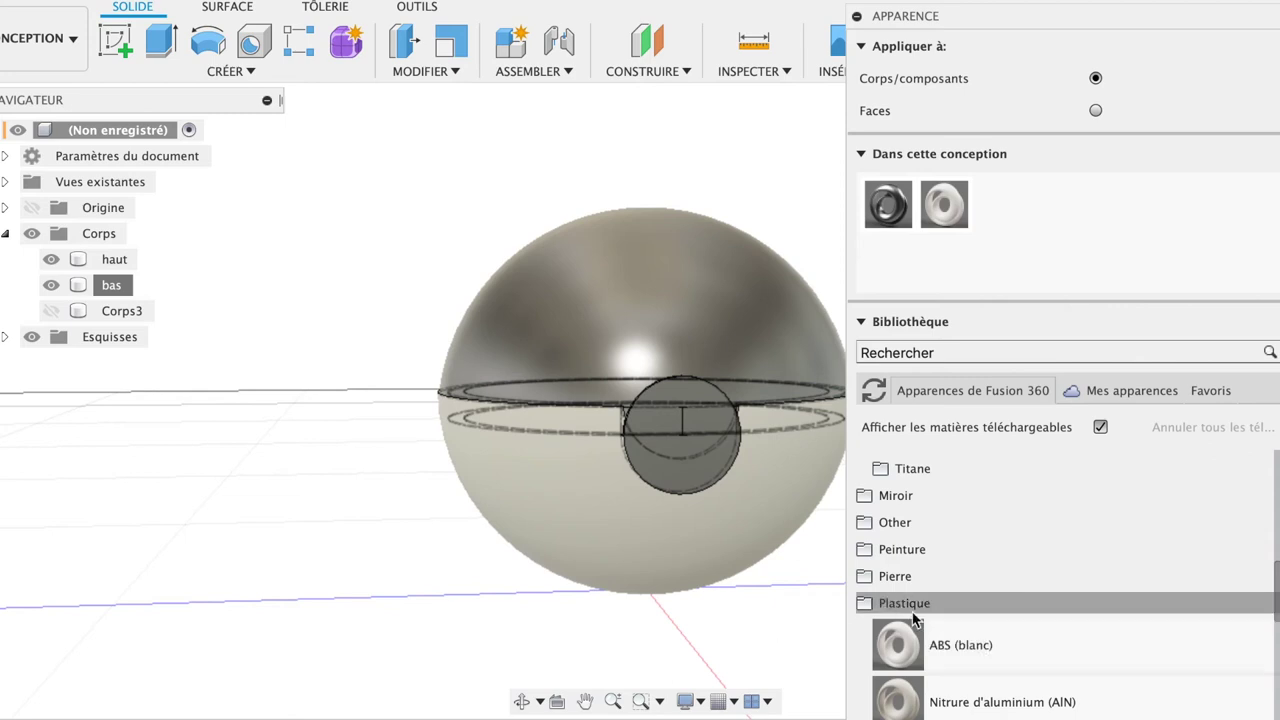
Apply glossy translucent red plastic (Translucide brillant rouge) to the top shell haut.
{"action": "scroll", "coordinate": [926, 616], "scroll_direction": "down", "scroll_amount": 5}
{"action": "scroll", "coordinate": [927, 613], "scroll_direction": "down", "scroll_amount": 2}
{"action": "scroll", "coordinate": [927, 613], "scroll_direction": "up", "scroll_amount": 3}
{"action": "scroll", "coordinate": [927, 613], "scroll_direction": "up", "scroll_amount": 2}
{"action": "scroll", "coordinate": [926, 610], "scroll_direction": "down", "scroll_amount": 3}
{"action": "scroll", "coordinate": [926, 610], "scroll_direction": "down", "scroll_amount": 1}
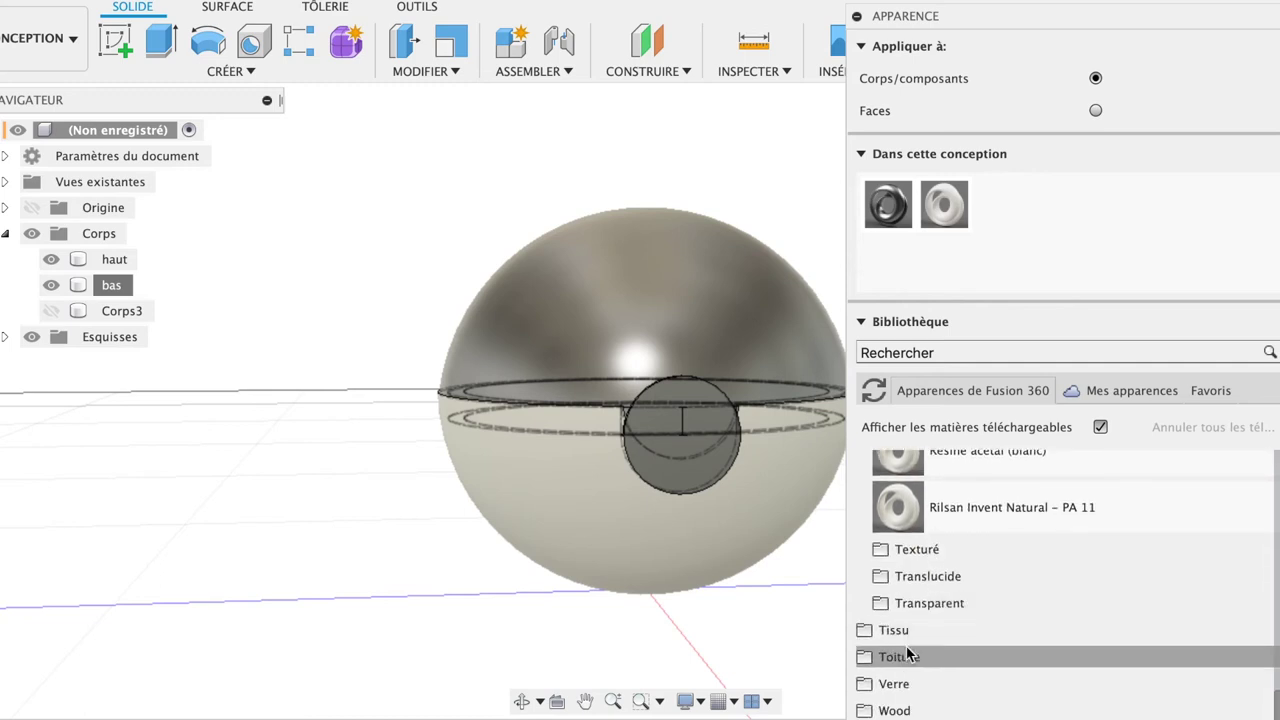
{"action": "left_click", "coordinate": [914, 576]}
{"action": "scroll", "coordinate": [950, 648], "scroll_direction": "down", "scroll_amount": 3}
{"action": "scroll", "coordinate": [950, 648], "scroll_direction": "down", "scroll_amount": 2}
{"action": "left_click", "coordinate": [914, 490]}
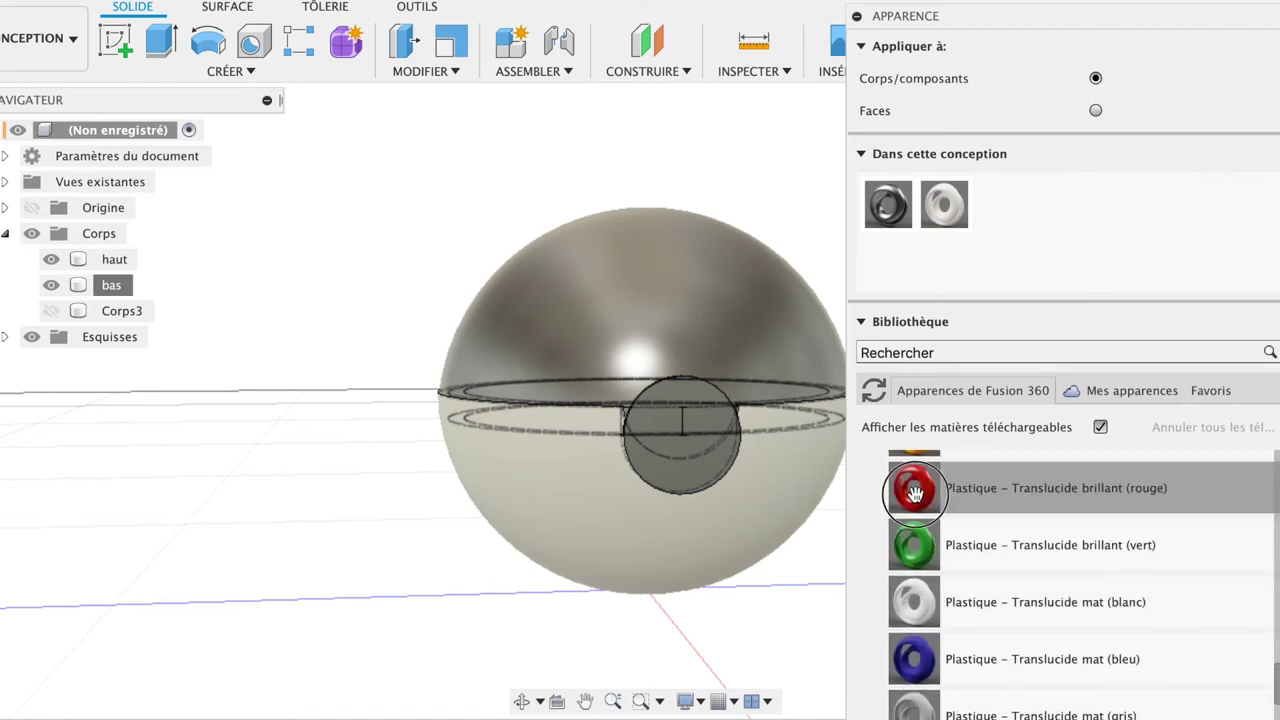
{"action": "left_click_drag", "start_coordinate": [914, 490], "coordinate": [715, 315]}
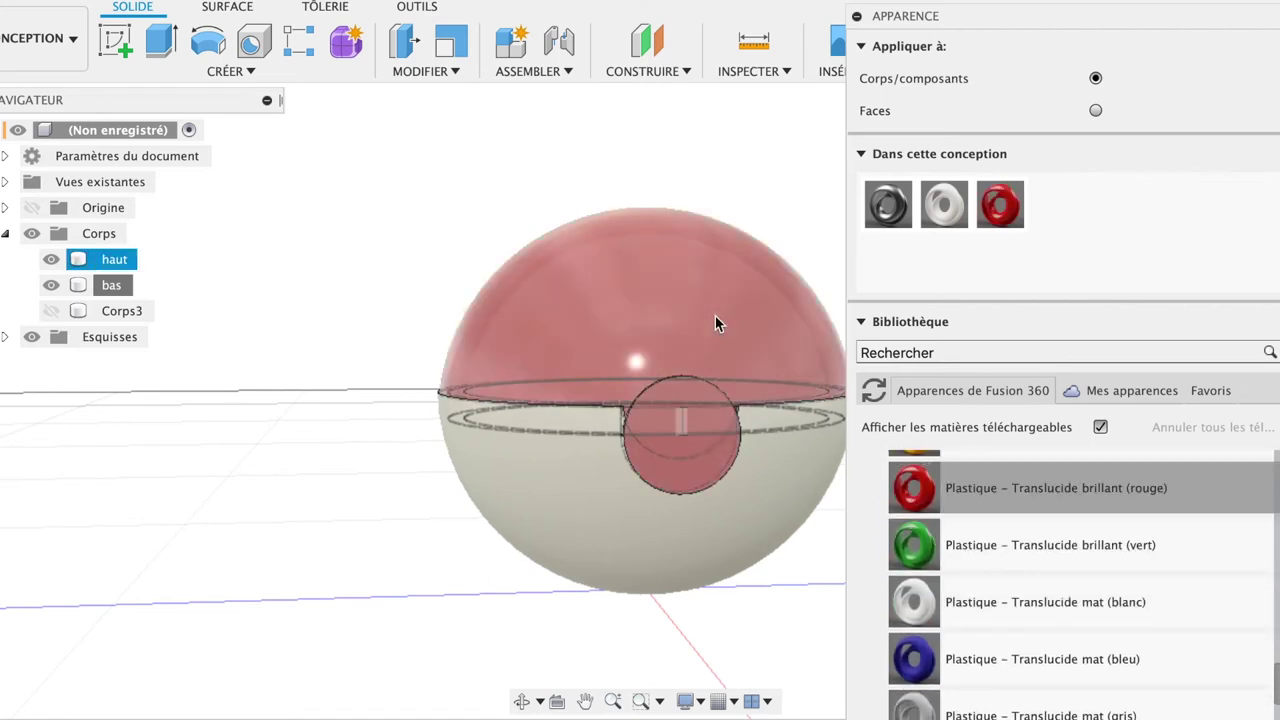
Apply the textured Aléatoire plastic to the button disc's faces, then hide the bottom shell bas.
{"action": "scroll", "coordinate": [945, 560], "scroll_direction": "down", "scroll_amount": 5}
{"action": "scroll", "coordinate": [945, 560], "scroll_direction": "up", "scroll_amount": 4}
{"action": "scroll", "coordinate": [946, 566], "scroll_direction": "up", "scroll_amount": 3}
{"action": "scroll", "coordinate": [946, 566], "scroll_direction": "up", "scroll_amount": 2}
{"action": "scroll", "coordinate": [946, 566], "scroll_direction": "up", "scroll_amount": 3}
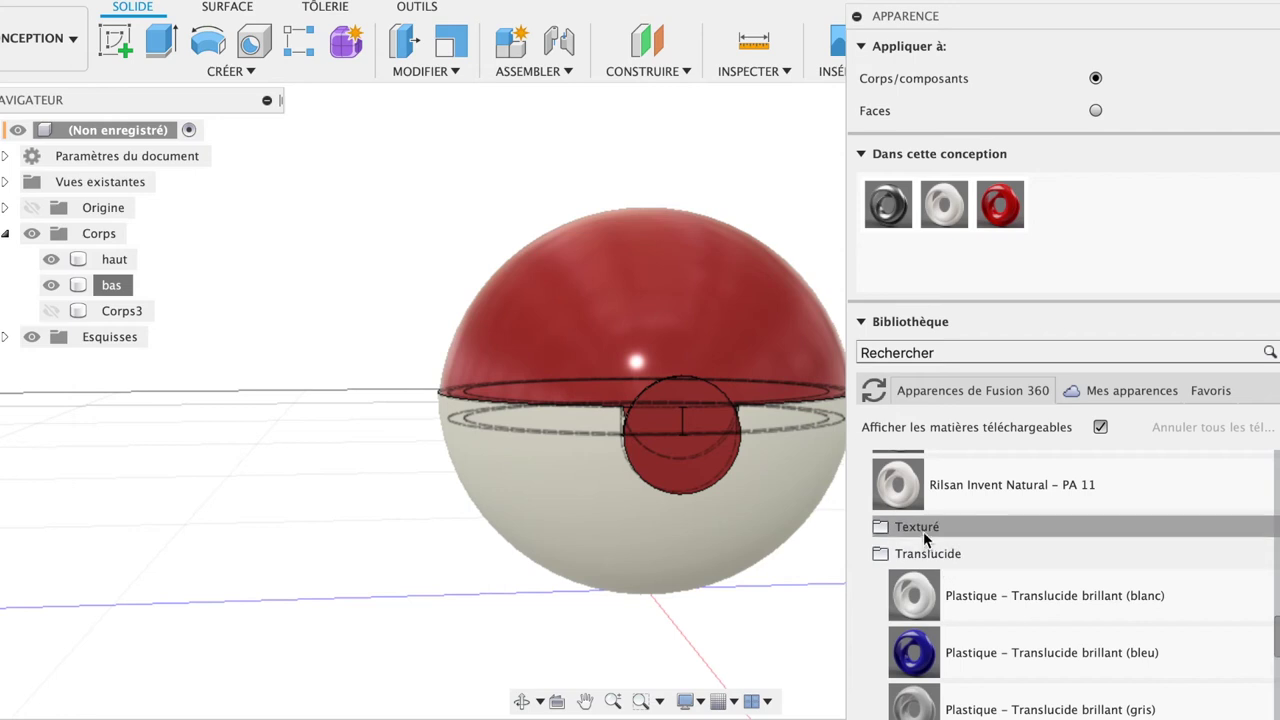
{"action": "scroll", "coordinate": [931, 563], "scroll_direction": "down", "scroll_amount": 2}
{"action": "scroll", "coordinate": [931, 563], "scroll_direction": "down", "scroll_amount": 3}
{"action": "scroll", "coordinate": [931, 563], "scroll_direction": "down", "scroll_amount": 3}
{"action": "scroll", "coordinate": [925, 580], "scroll_direction": "down", "scroll_amount": 1}
{"action": "left_click", "coordinate": [920, 600]}
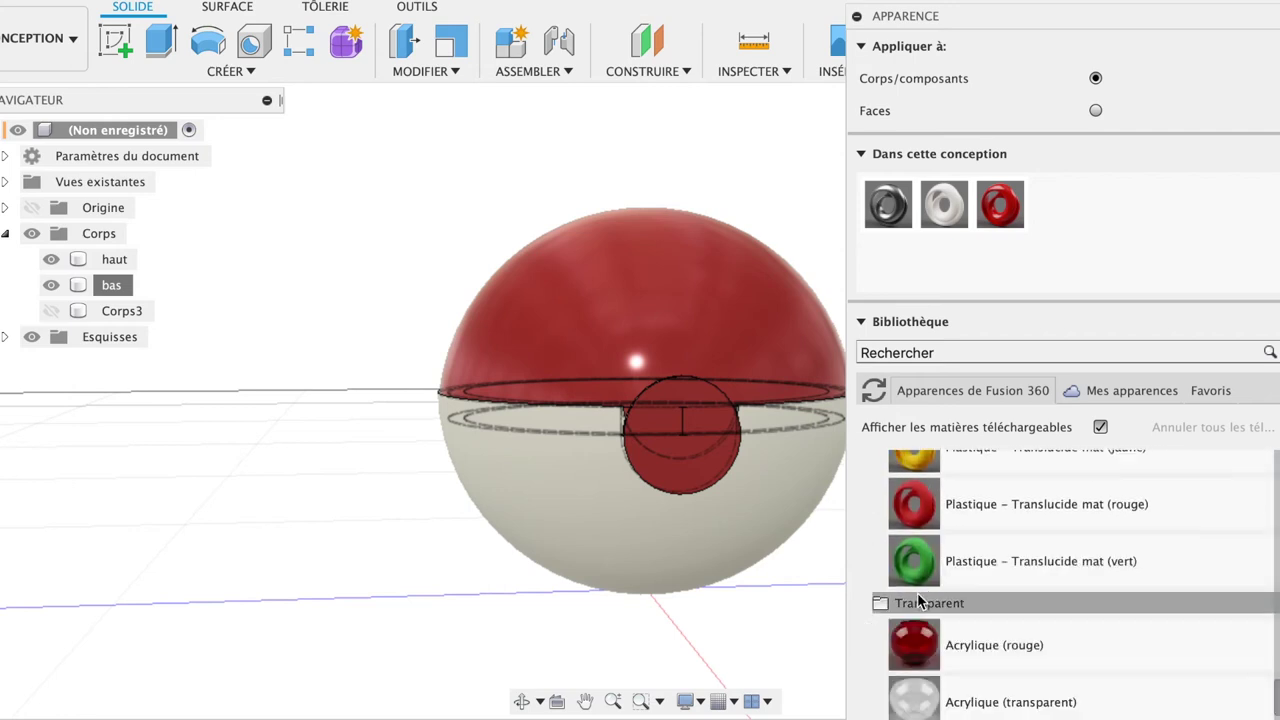
{"action": "scroll", "coordinate": [950, 560], "scroll_direction": "up", "scroll_amount": 3}
{"action": "scroll", "coordinate": [950, 560], "scroll_direction": "up", "scroll_amount": 3}
{"action": "scroll", "coordinate": [955, 565], "scroll_direction": "up", "scroll_amount": 3}
{"action": "scroll", "coordinate": [955, 565], "scroll_direction": "up", "scroll_amount": 3}
{"action": "scroll", "coordinate": [951, 566], "scroll_direction": "up", "scroll_amount": 1}
{"action": "scroll", "coordinate": [950, 566], "scroll_direction": "up", "scroll_amount": 1}
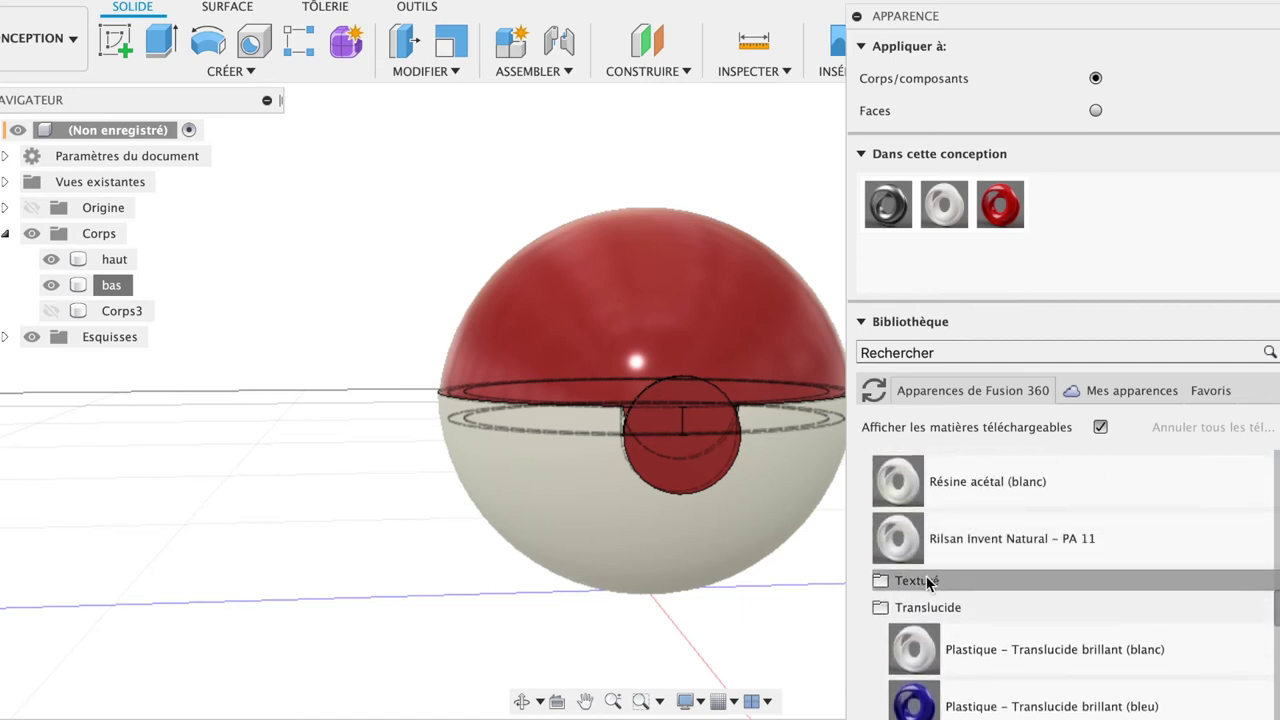
{"action": "left_click", "coordinate": [929, 584]}
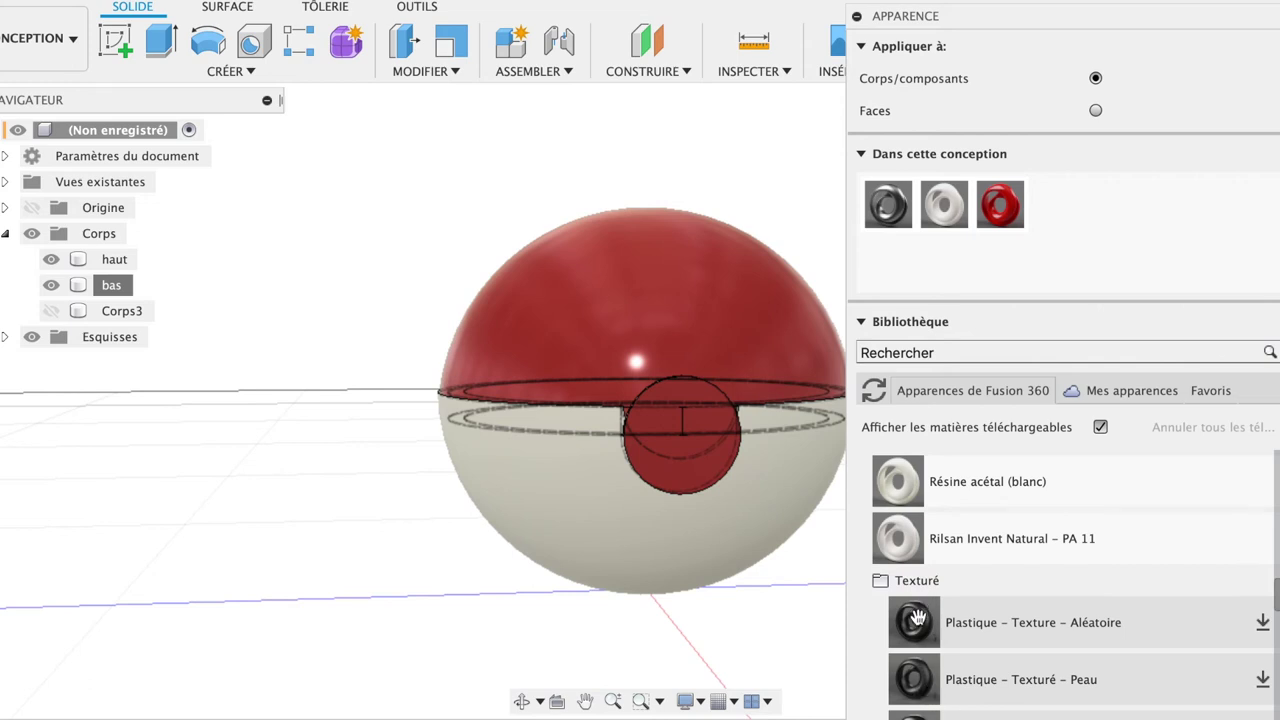
{"action": "left_click", "coordinate": [1096, 111]}
{"action": "left_click_drag", "start_coordinate": [908, 618], "coordinate": [680, 414]}
{"action": "left_click", "coordinate": [51, 286]}
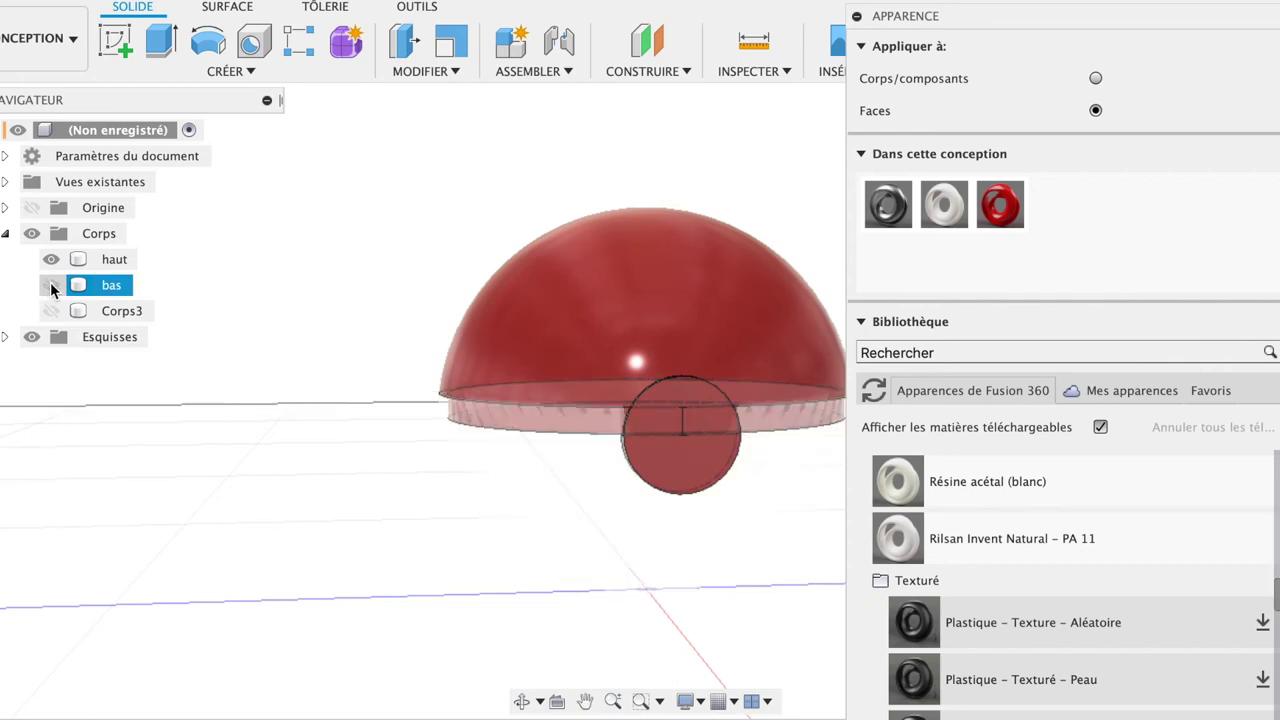
Apply the Aléatoire texture to the disc's front face and adjust the view to see it.
{"action": "left_click_drag", "start_coordinate": [918, 625], "coordinate": [694, 403]}
{"action": "left_click", "coordinate": [694, 403]}
{"action": "scroll", "coordinate": [700, 467], "scroll_direction": "up", "scroll_amount": 2}
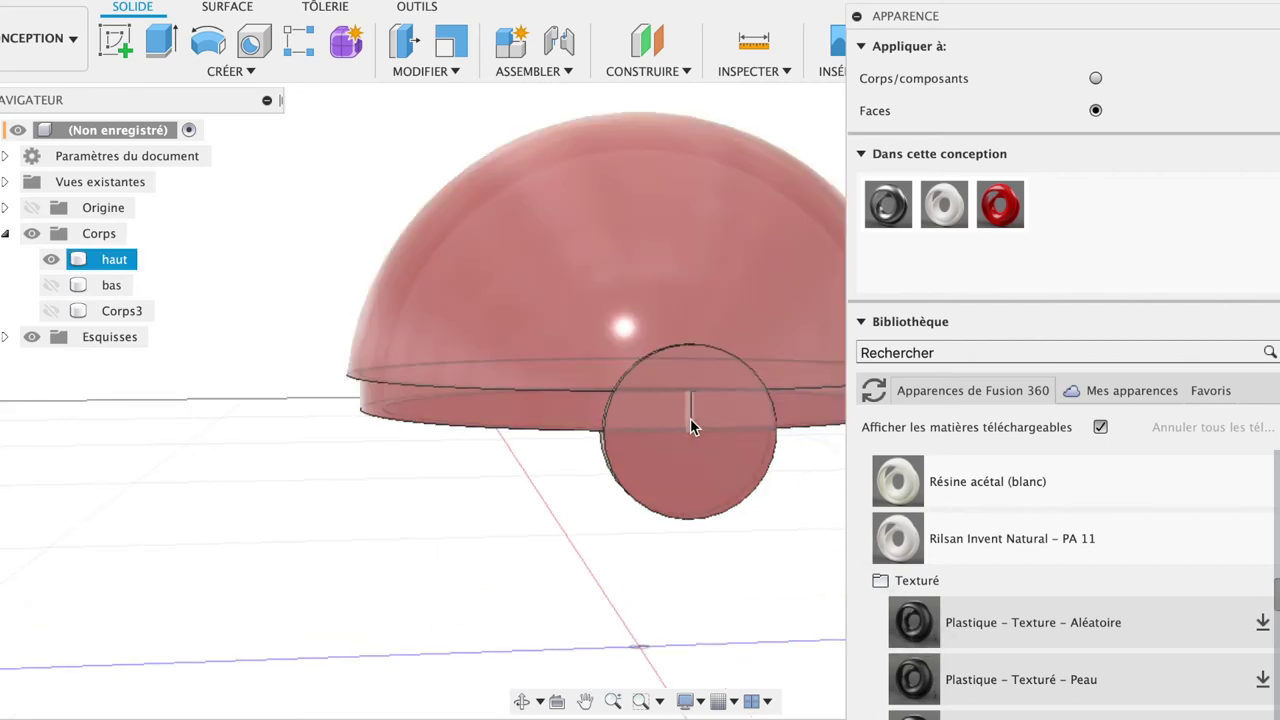
{"action": "scroll", "coordinate": [692, 400], "scroll_direction": "up", "scroll_amount": 2}
{"action": "left_click", "coordinate": [656, 501]}
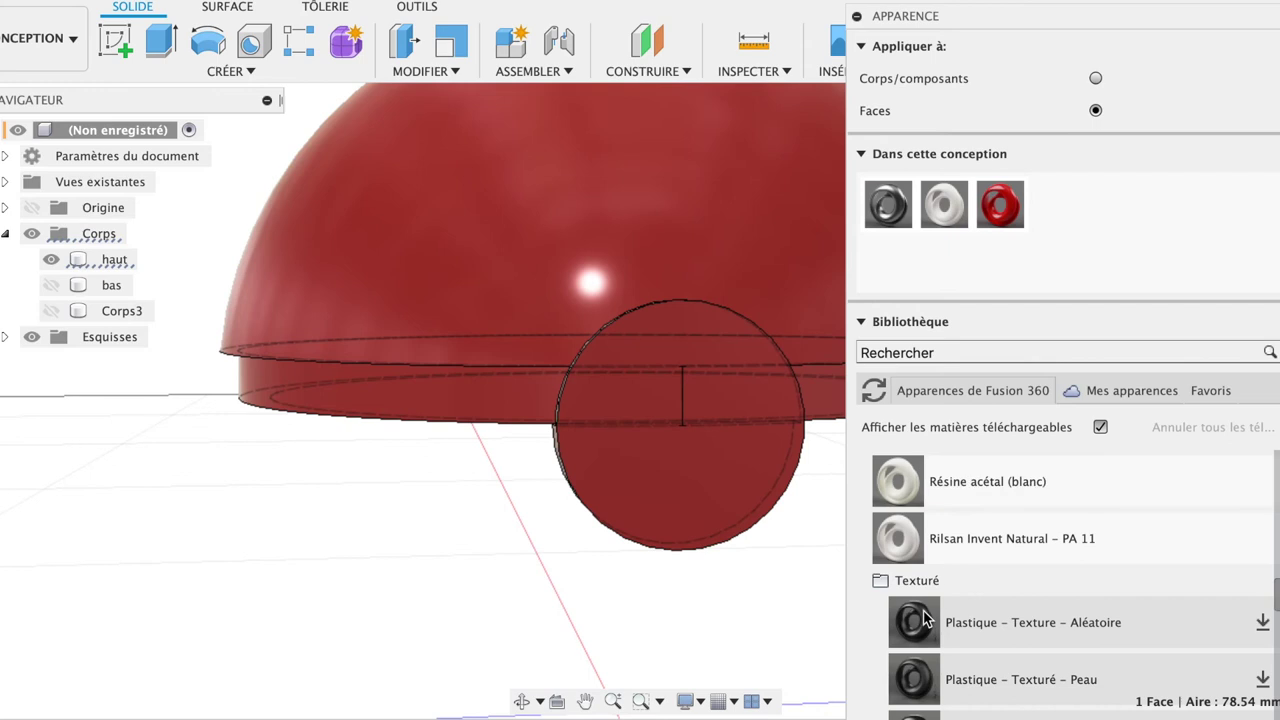
{"action": "left_click_drag", "start_coordinate": [924, 624], "coordinate": [708, 482]}
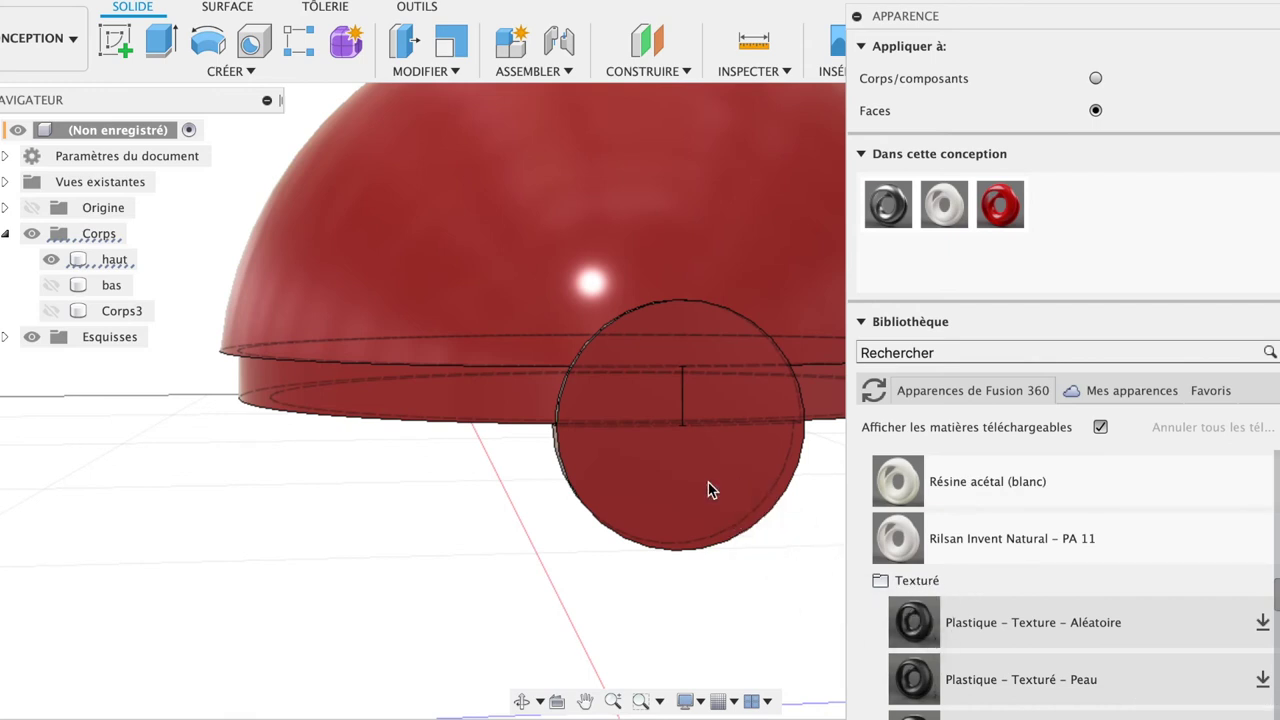
{"action": "left_click", "coordinate": [708, 482]}
{"action": "left_click_drag", "start_coordinate": [1147, 20], "coordinate": [1108, 13]}
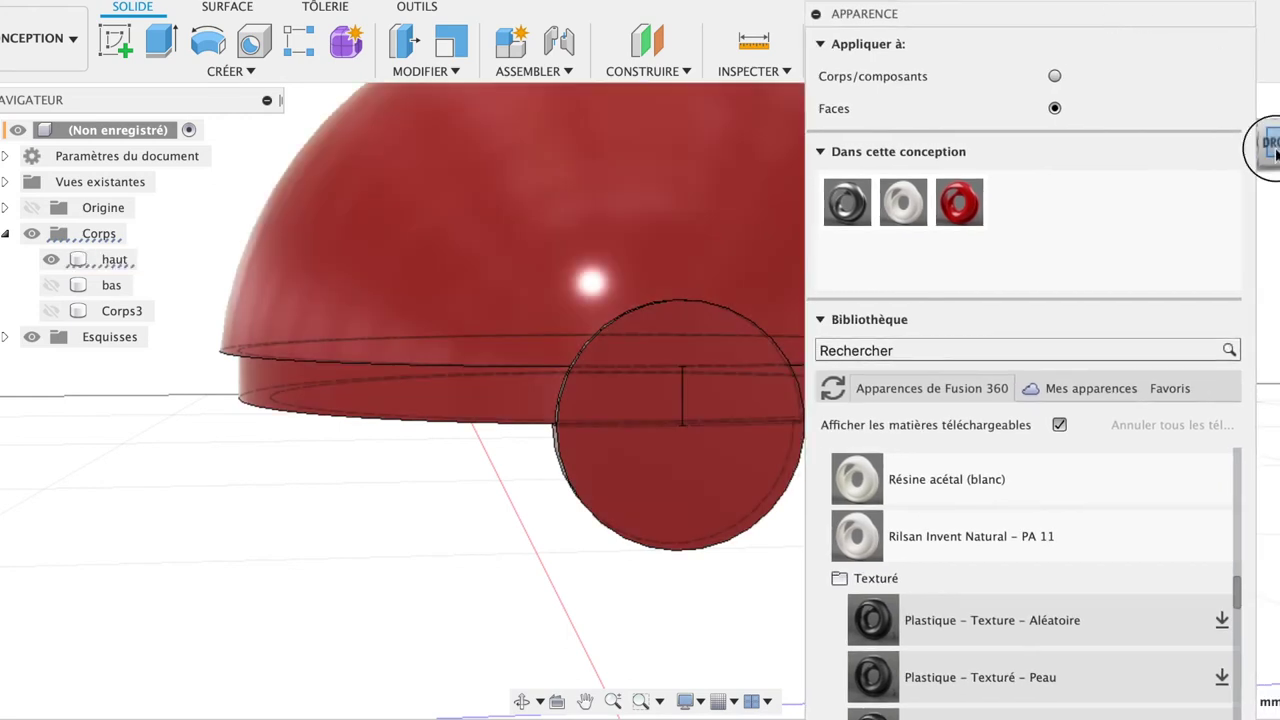
{"action": "middle_click_drag", "start_coordinate": [646, 400], "coordinate": [660, 420], "text": "shift"}
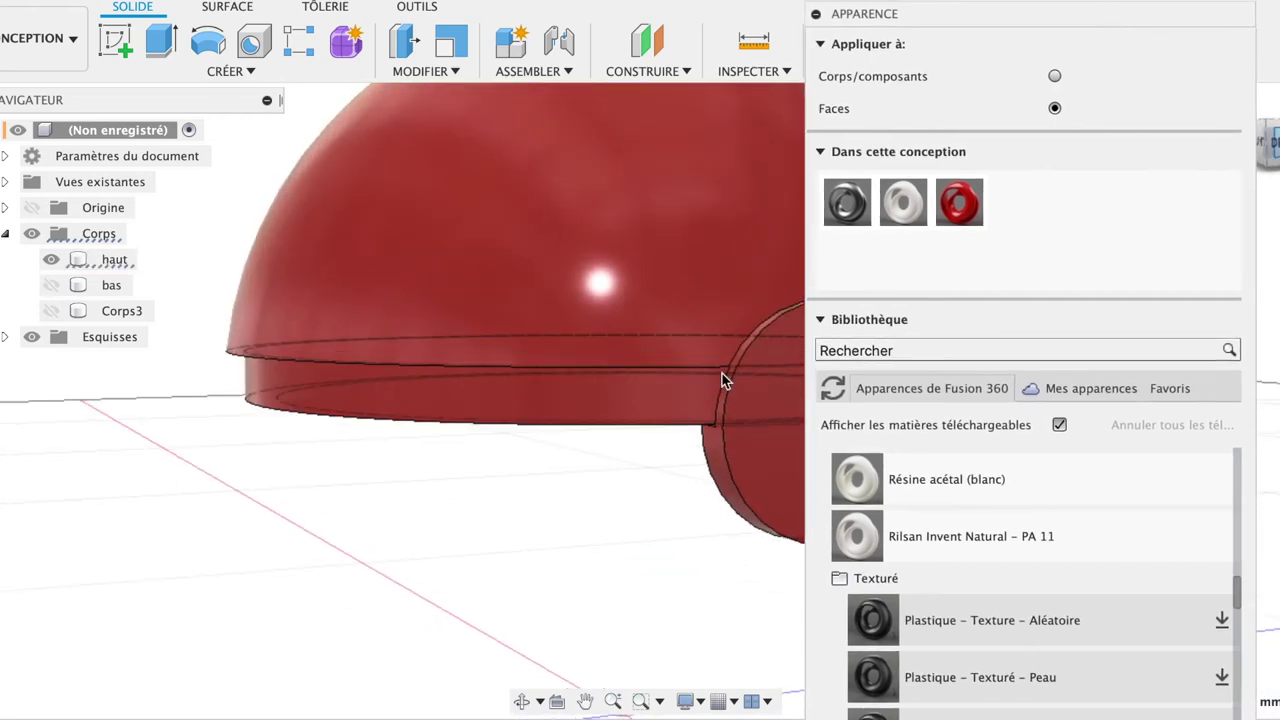
{"action": "left_click", "coordinate": [780, 310]}
{"action": "middle_click_drag", "start_coordinate": [694, 420], "coordinate": [594, 437], "text": "shift"}
{"action": "scroll", "coordinate": [592, 434], "scroll_direction": "up", "scroll_amount": 2}
{"action": "scroll", "coordinate": [592, 434], "scroll_direction": "up", "scroll_amount": 2}
{"action": "left_click", "coordinate": [755, 519]}
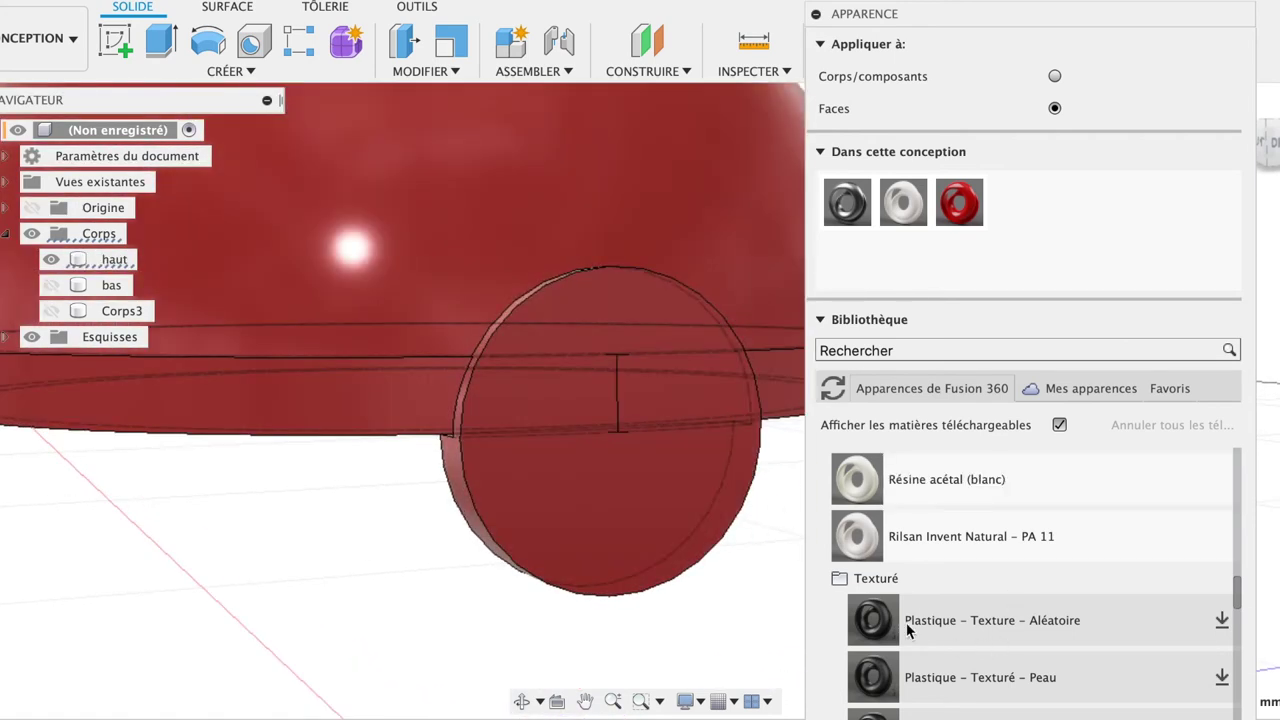
Download the Aléatoire, Régulier, Polka and Peau textures and apply Régulier to the disc face.
{"action": "left_click_drag", "start_coordinate": [873, 617], "coordinate": [876, 618]}
{"action": "left_click", "coordinate": [1222, 620]}
{"action": "left_click_drag", "start_coordinate": [873, 620], "coordinate": [671, 552]}
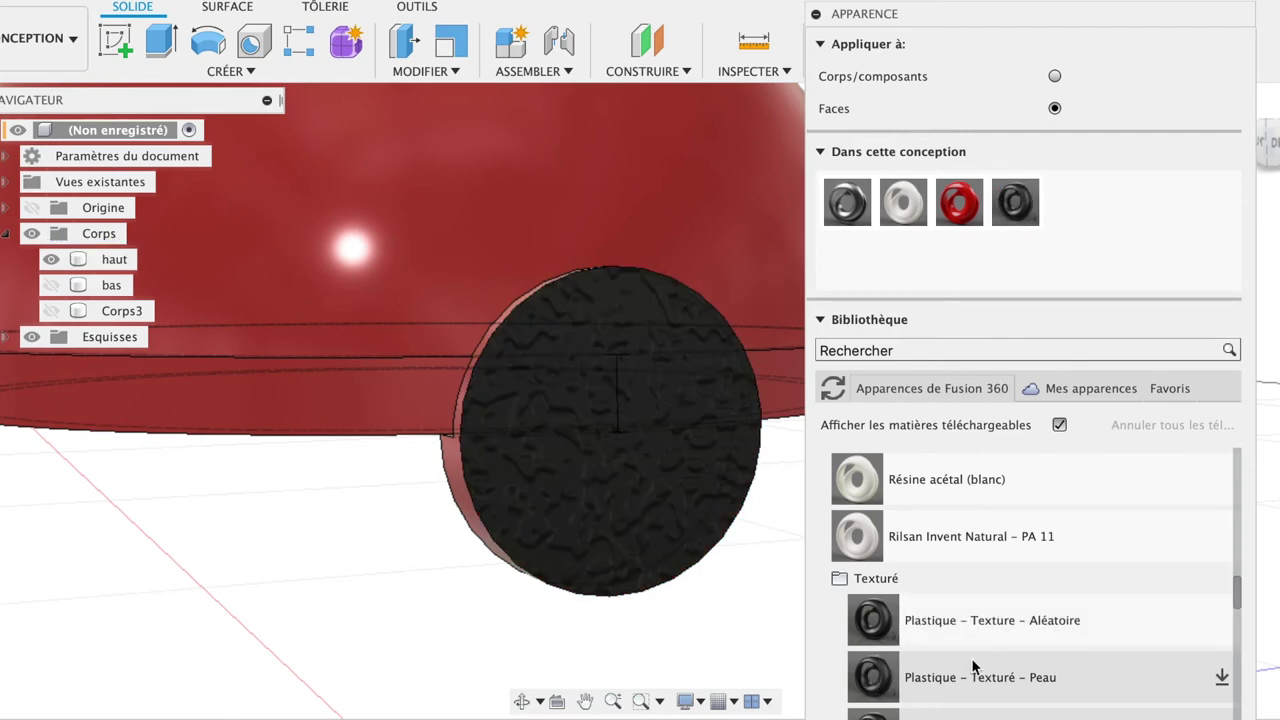
{"action": "scroll", "coordinate": [971, 660], "scroll_direction": "down", "scroll_amount": 3}
{"action": "scroll", "coordinate": [950, 660], "scroll_direction": "up", "scroll_amount": 1}
{"action": "left_click_drag", "start_coordinate": [870, 592], "coordinate": [658, 508]}
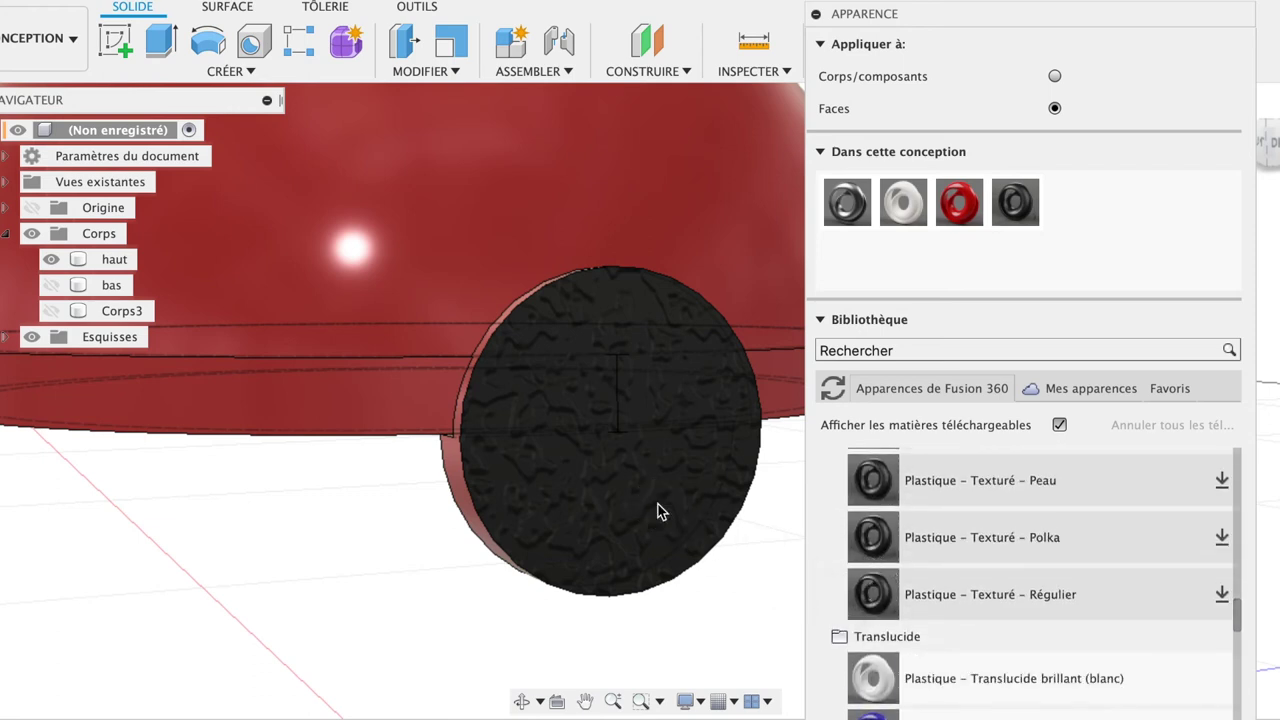
{"action": "left_click", "coordinate": [1222, 595]}
{"action": "left_click", "coordinate": [1222, 537]}
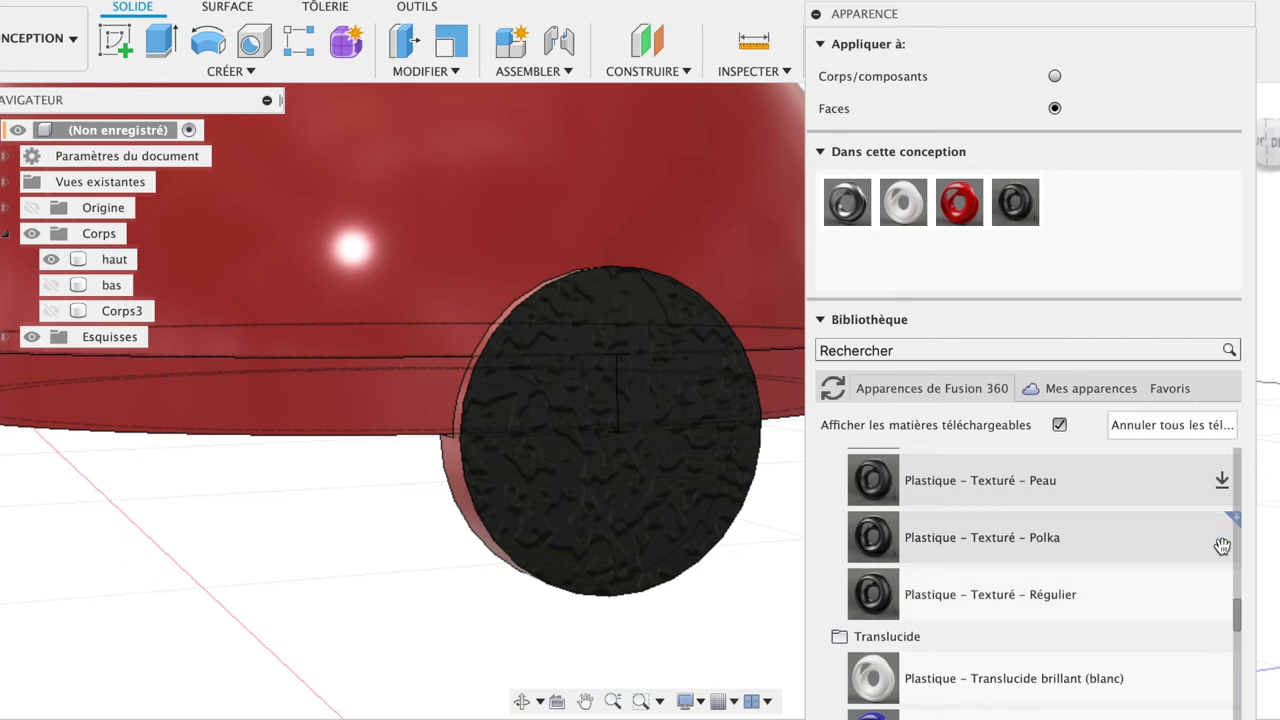
{"action": "left_click", "coordinate": [1222, 483]}
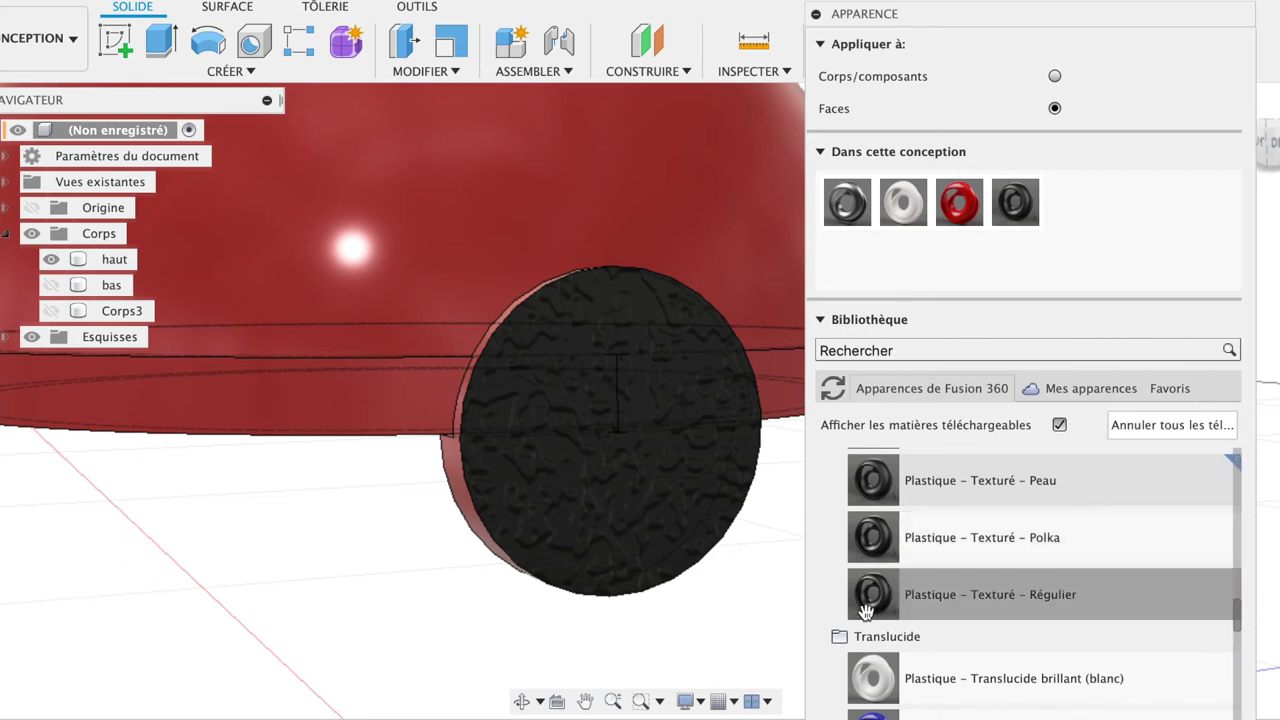
{"action": "left_click_drag", "start_coordinate": [860, 598], "coordinate": [675, 478]}
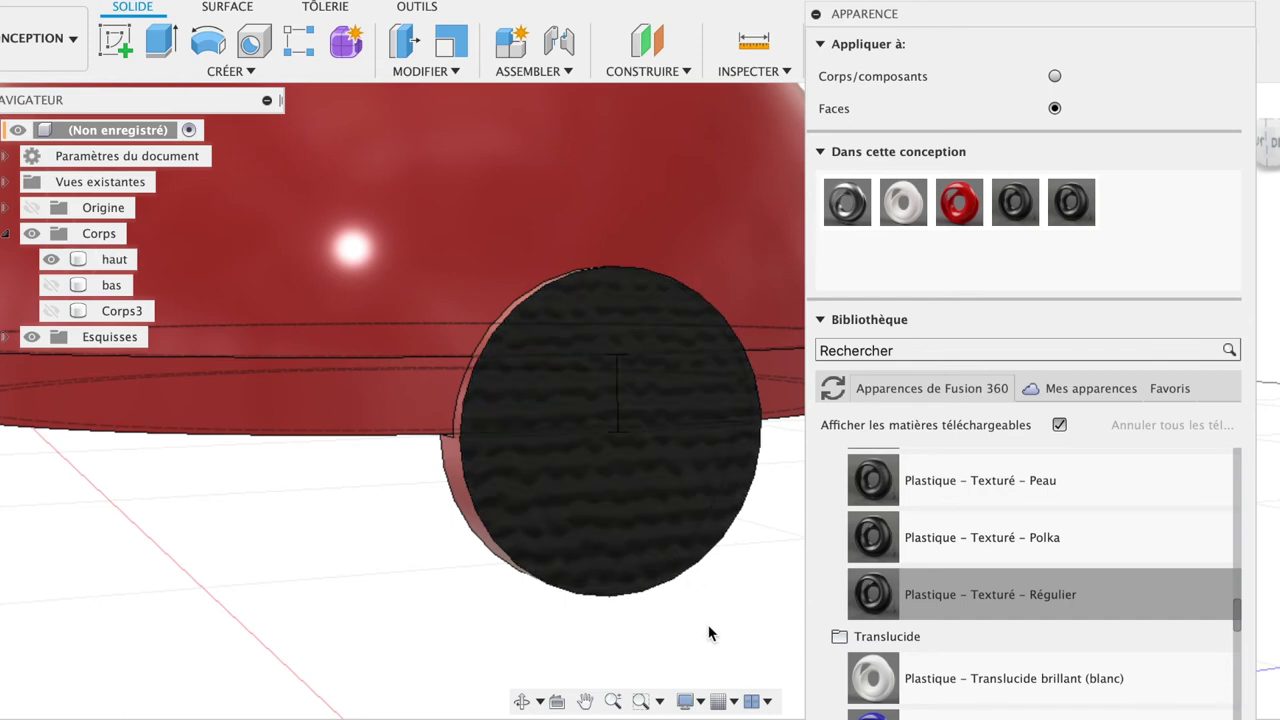
Paint the button disc's front face with Peinture – Métallisée (gris foncé).
{"action": "scroll", "coordinate": [910, 540], "scroll_direction": "up", "scroll_amount": 2}
{"action": "scroll", "coordinate": [843, 563], "scroll_direction": "up", "scroll_amount": 2}
{"action": "scroll", "coordinate": [919, 567], "scroll_direction": "up", "scroll_amount": 4}
{"action": "scroll", "coordinate": [919, 567], "scroll_direction": "up", "scroll_amount": 1}
{"action": "scroll", "coordinate": [919, 567], "scroll_direction": "up", "scroll_amount": 3}
{"action": "scroll", "coordinate": [919, 567], "scroll_direction": "up", "scroll_amount": 2}
{"action": "scroll", "coordinate": [919, 567], "scroll_direction": "up", "scroll_amount": 2}
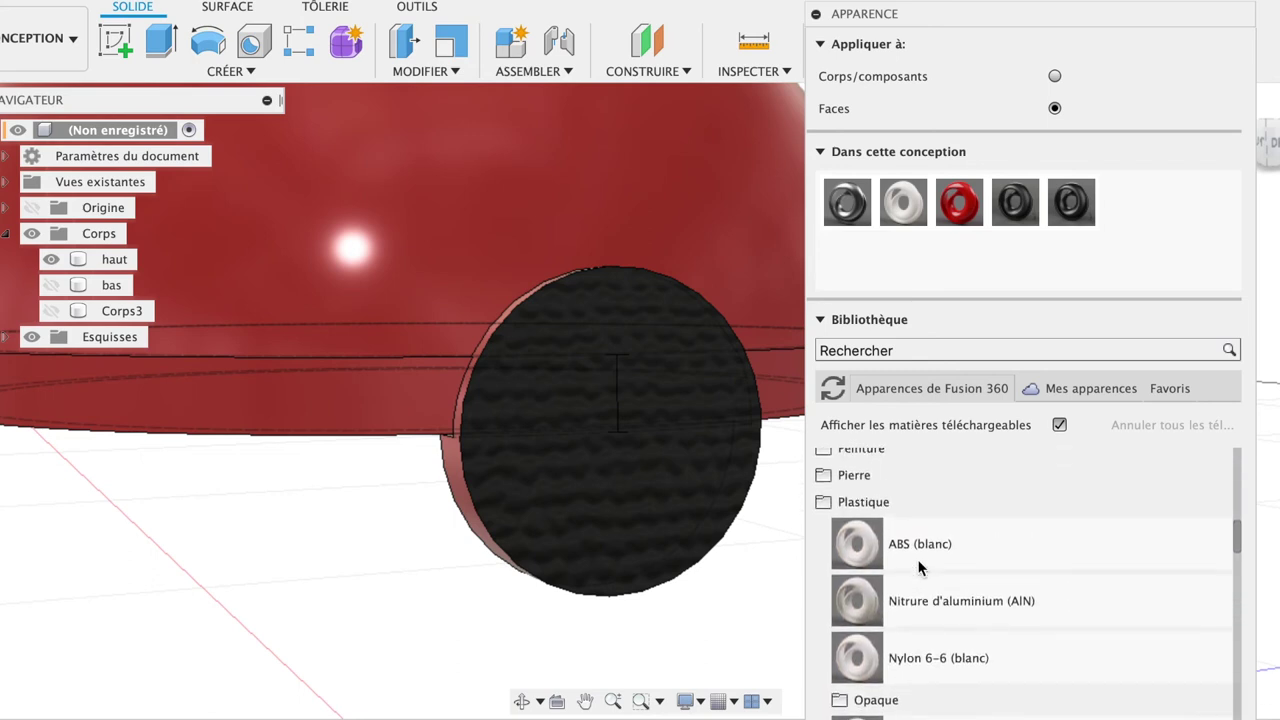
{"action": "scroll", "coordinate": [920, 567], "scroll_direction": "up", "scroll_amount": 2}
{"action": "scroll", "coordinate": [930, 568], "scroll_direction": "up", "scroll_amount": 1}
{"action": "scroll", "coordinate": [930, 568], "scroll_direction": "up", "scroll_amount": 2}
{"action": "left_click", "coordinate": [876, 590]}
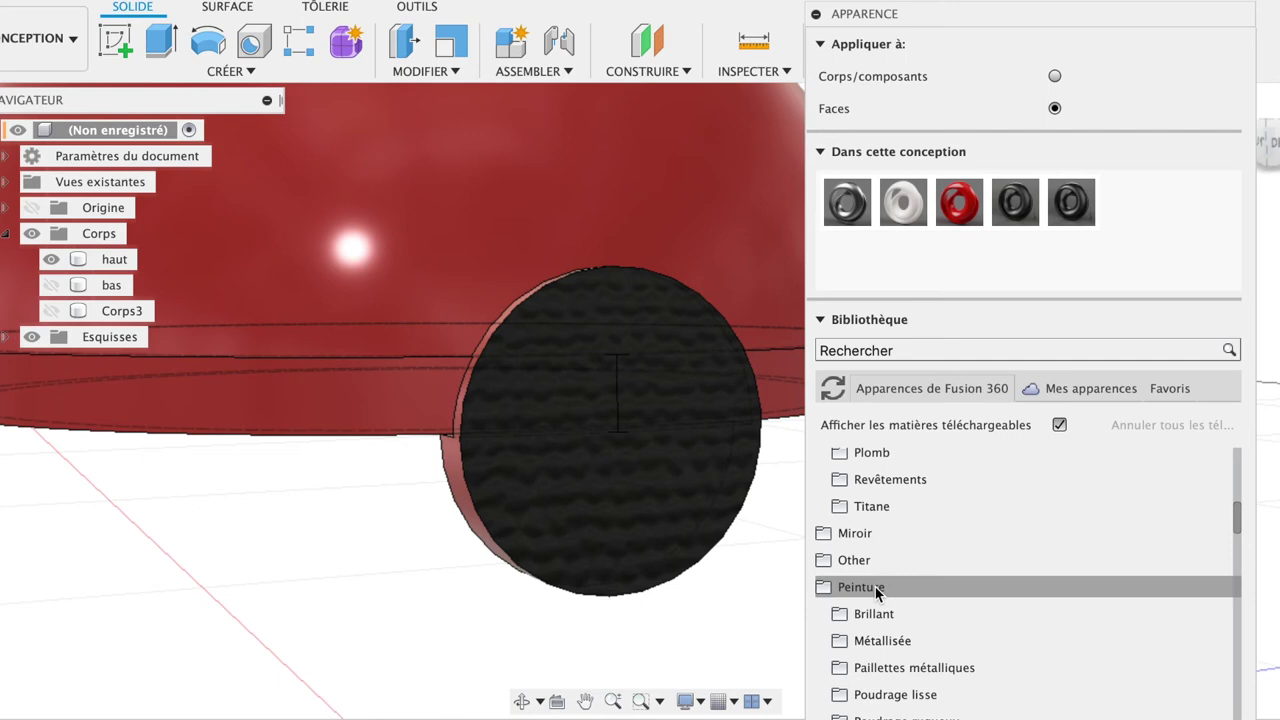
{"action": "scroll", "coordinate": [876, 590], "scroll_direction": "down", "scroll_amount": 3}
{"action": "scroll", "coordinate": [885, 540], "scroll_direction": "up", "scroll_amount": 1}
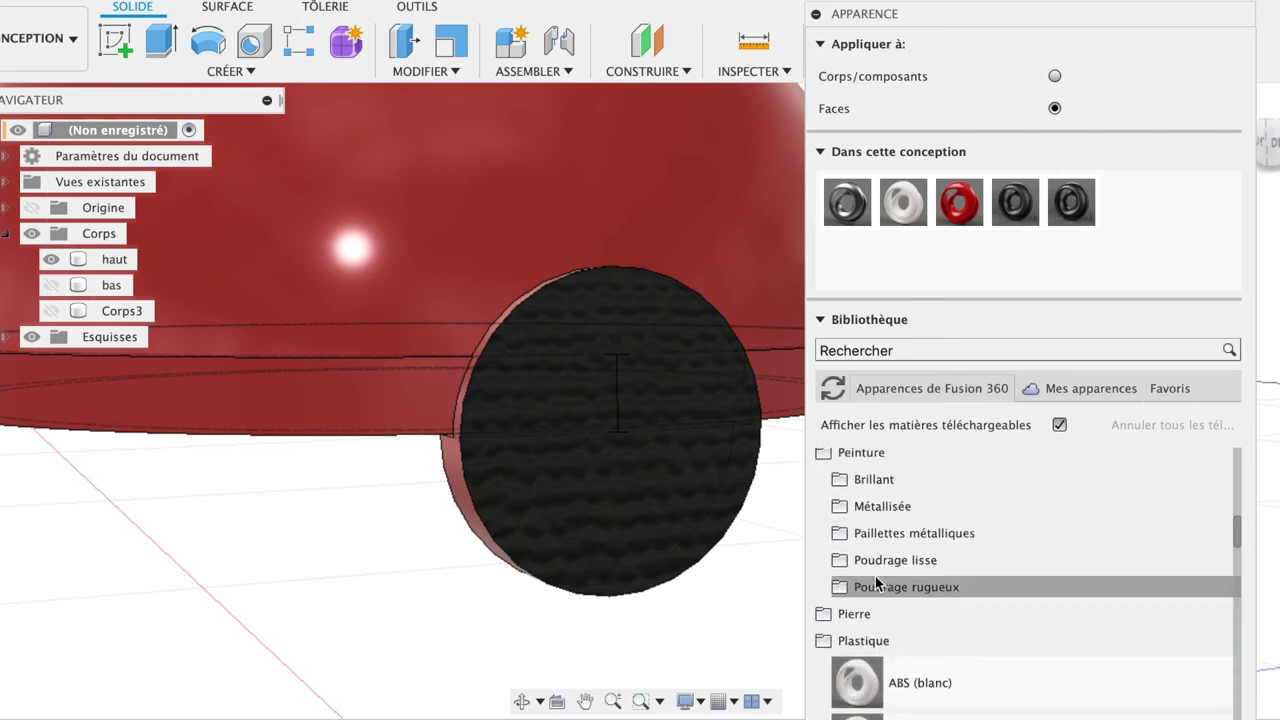
{"action": "left_click", "coordinate": [889, 510]}
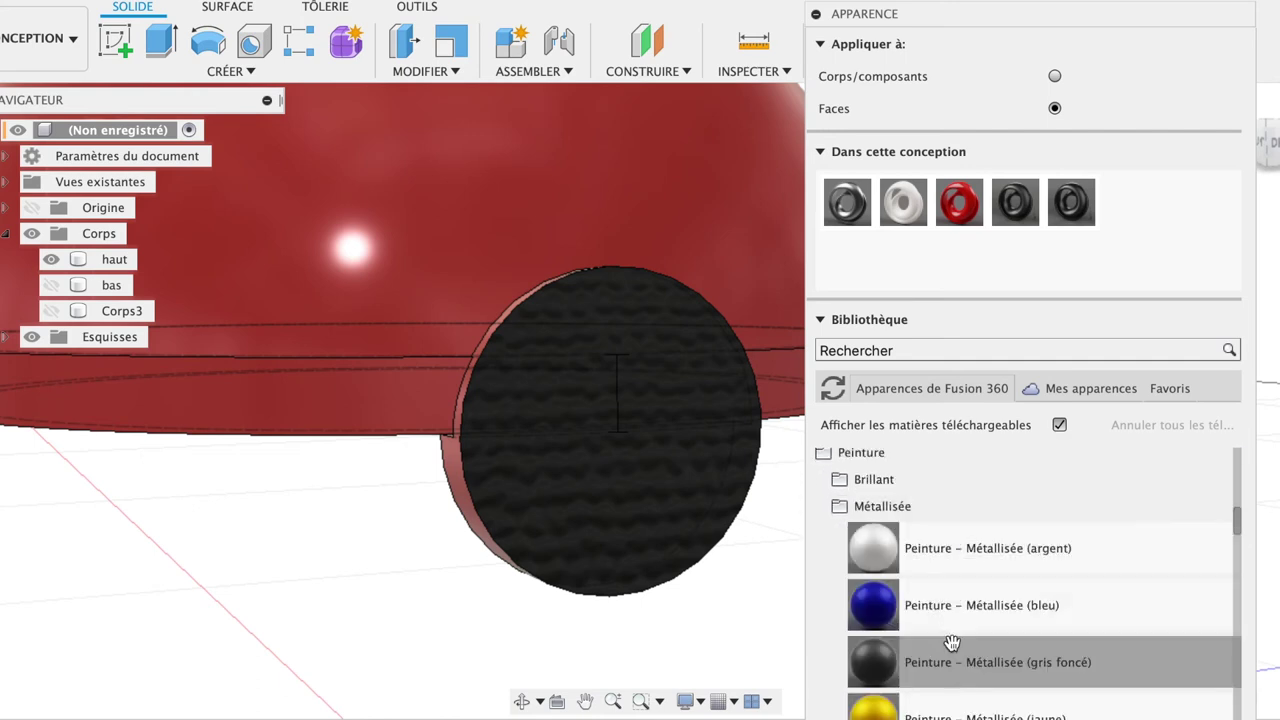
{"action": "left_click_drag", "start_coordinate": [890, 660], "coordinate": [669, 519]}
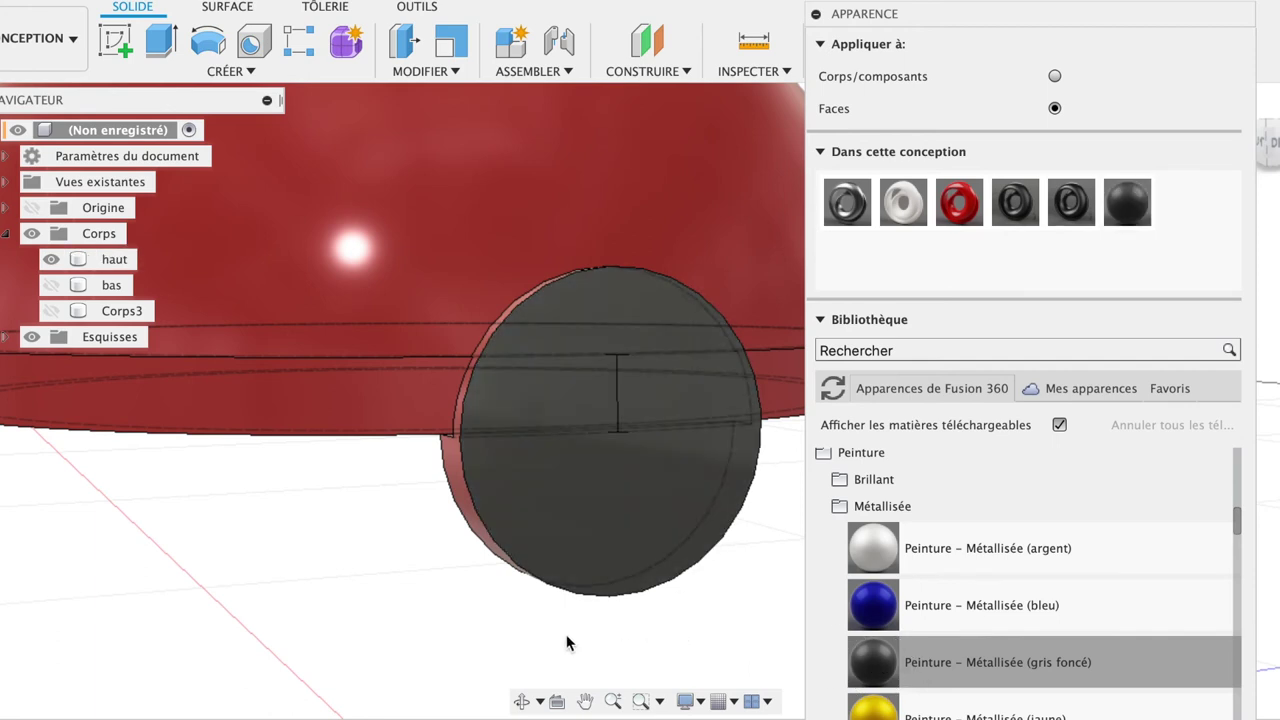
Paint the disc's rim the same dark grey metallic and close the appearance settings.
{"action": "left_click_drag", "start_coordinate": [869, 664], "coordinate": [462, 496]}
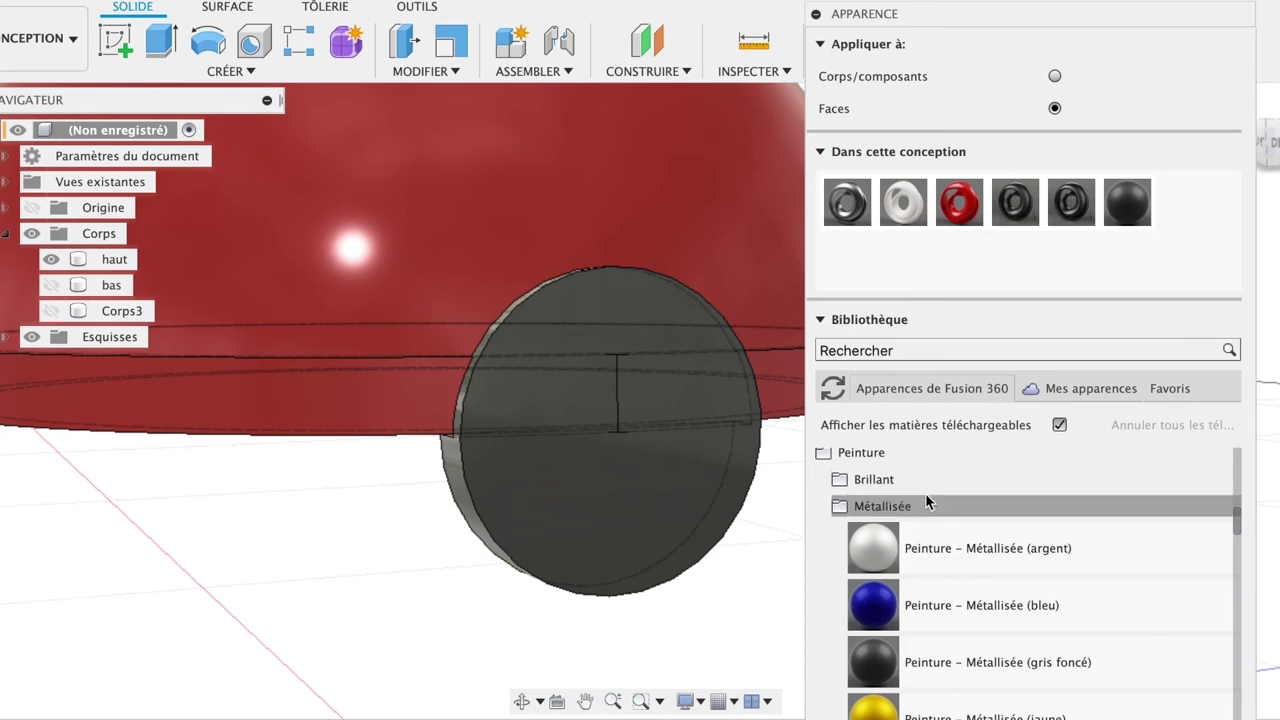
{"action": "left_click", "coordinate": [822, 317]}
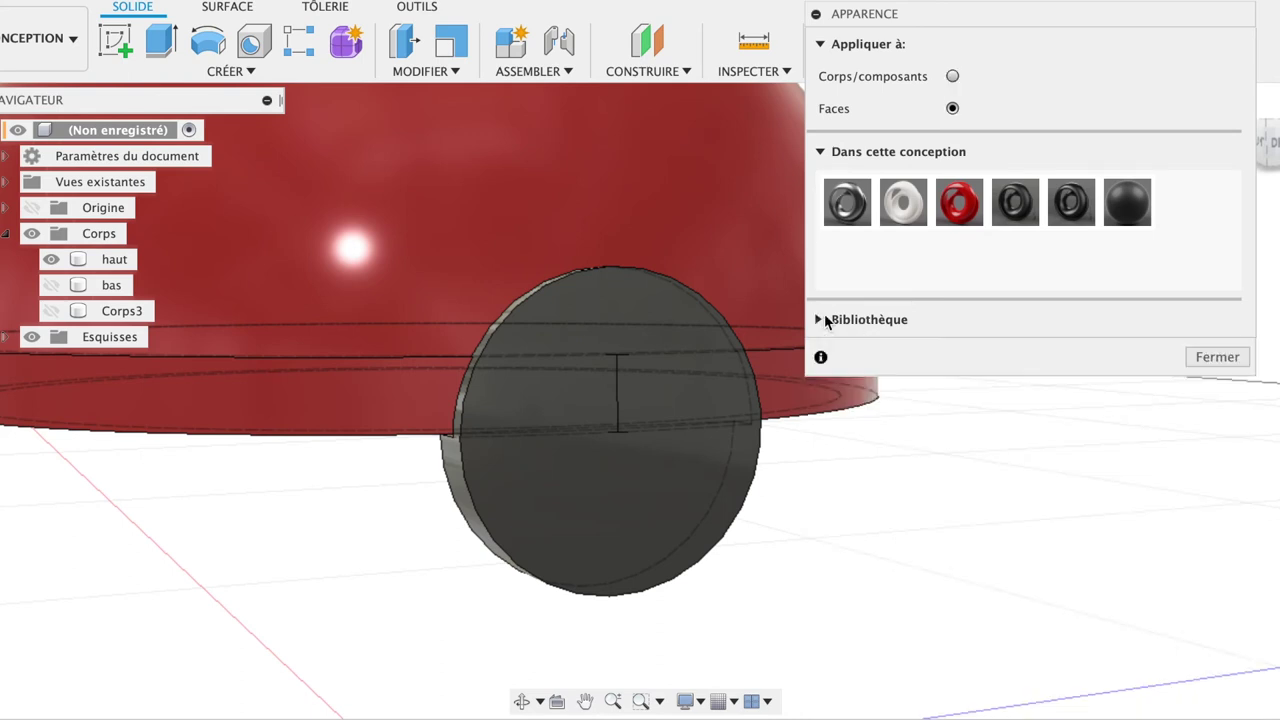
{"action": "left_click", "coordinate": [1233, 360]}
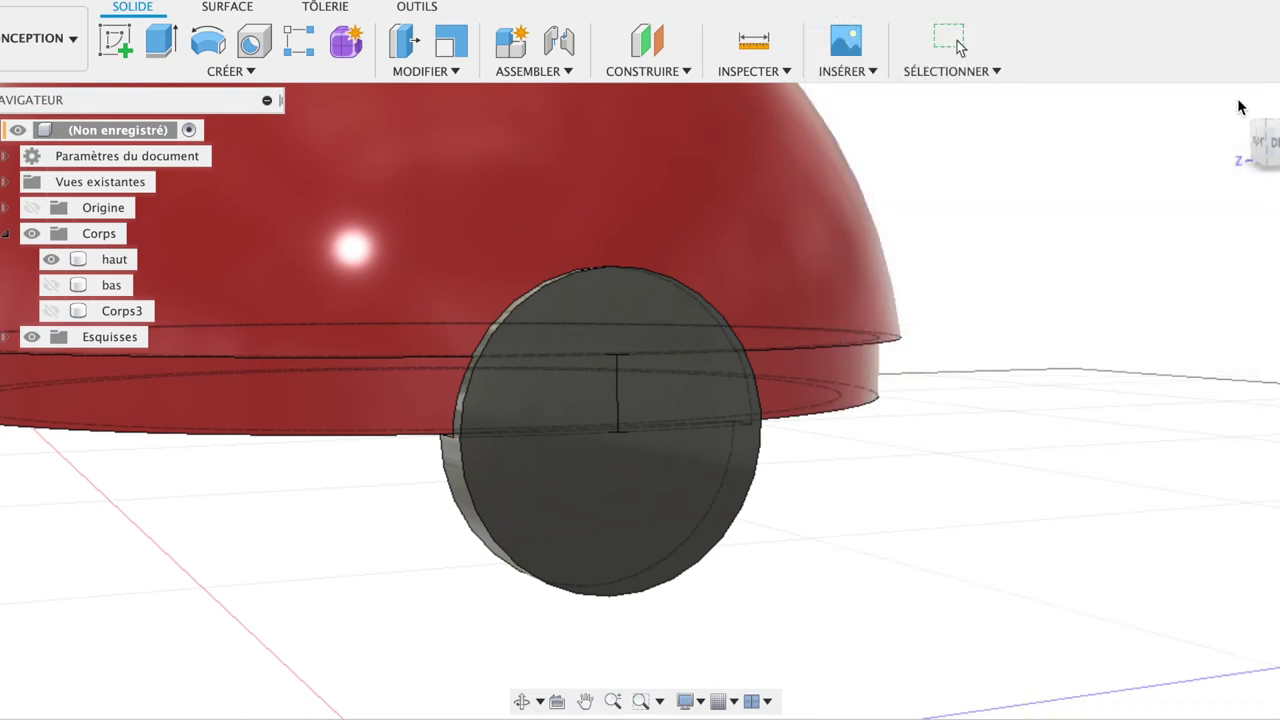
Make the lower shell bas visible again from the home view.
{"action": "left_click", "coordinate": [1238, 101]}
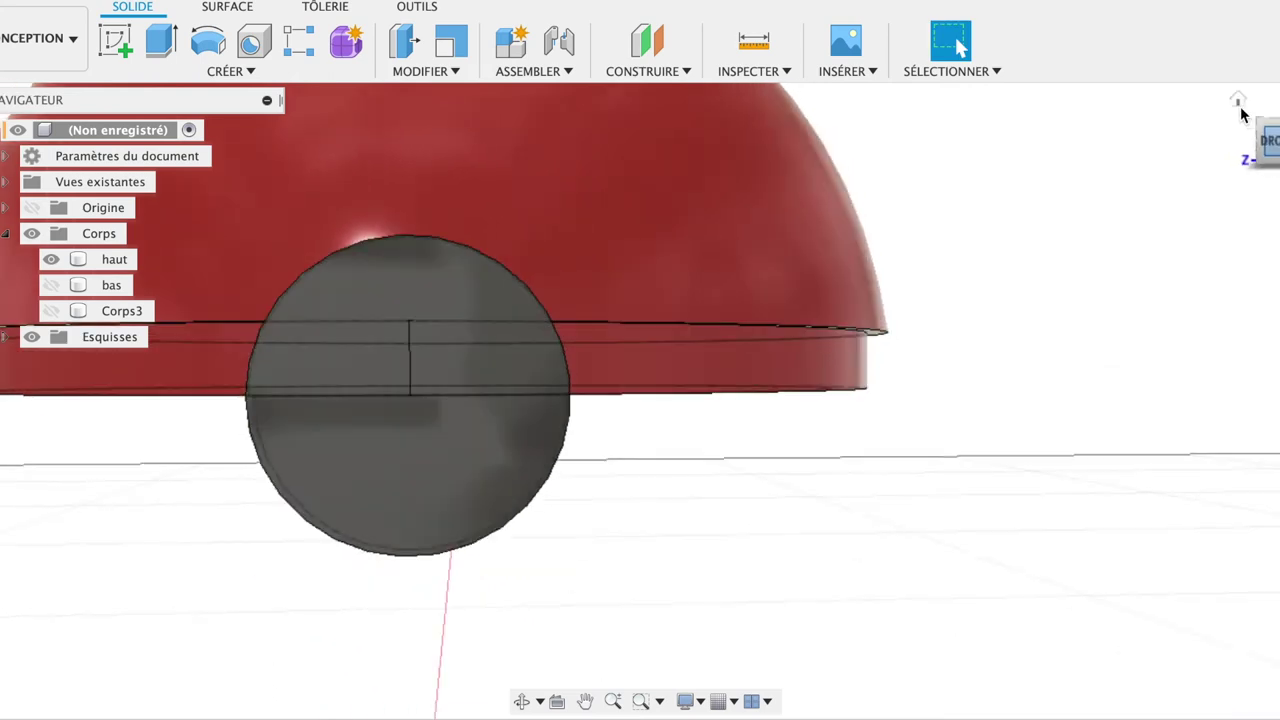
{"action": "left_click", "coordinate": [1238, 101]}
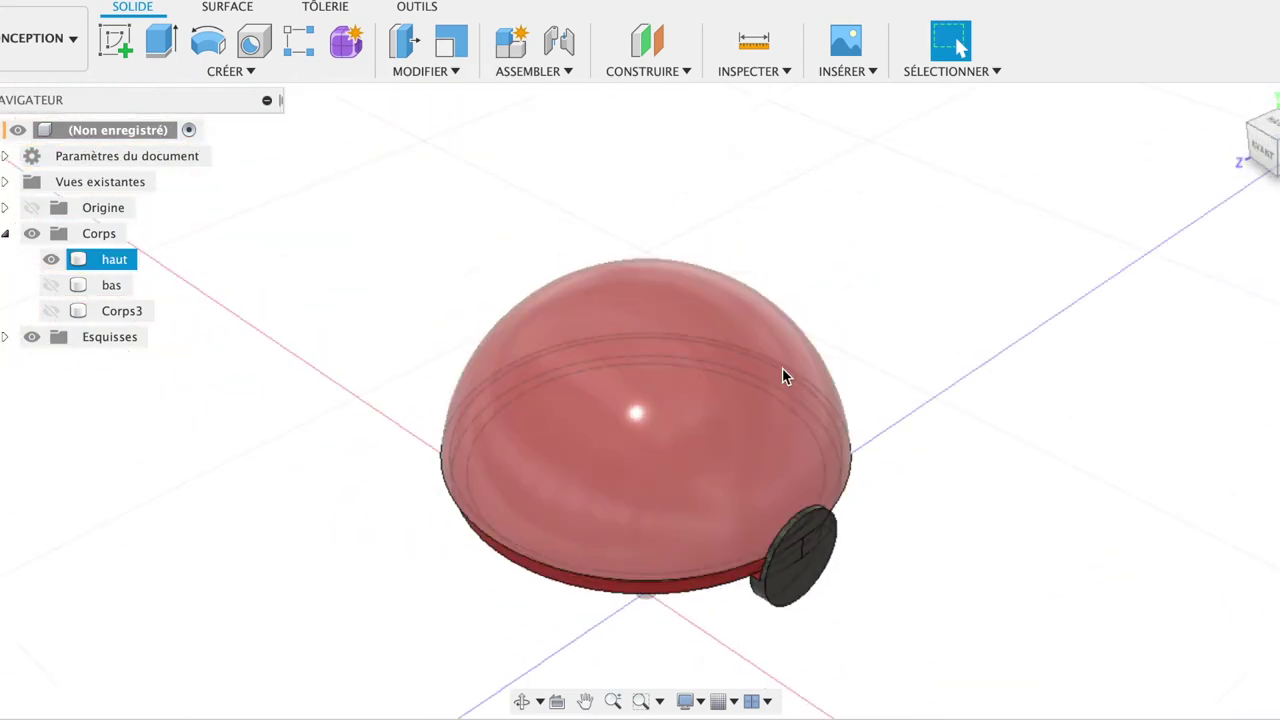
{"action": "left_click", "coordinate": [51, 285]}
{"action": "left_click", "coordinate": [698, 445]}
{"action": "key", "text": "Escape"}
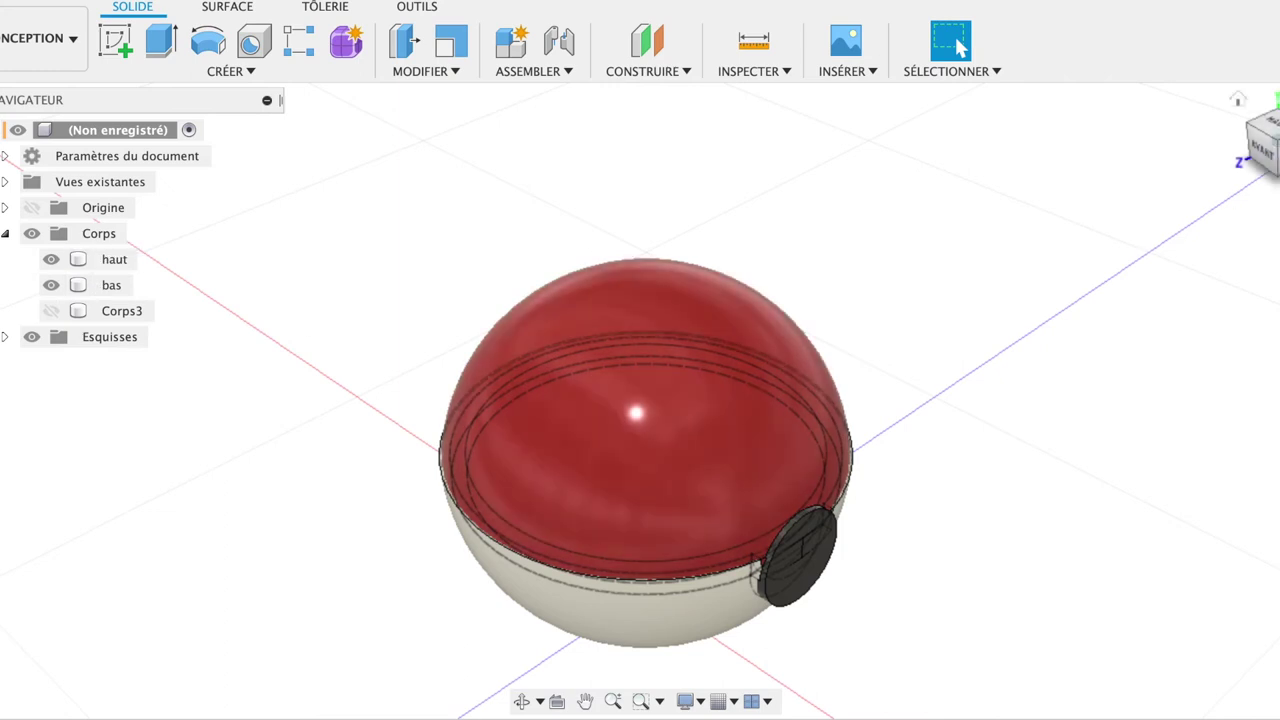
Orbit to an angled front view, hide the top shell haut, and select bas.
{"action": "left_click", "coordinate": [1262, 145]}
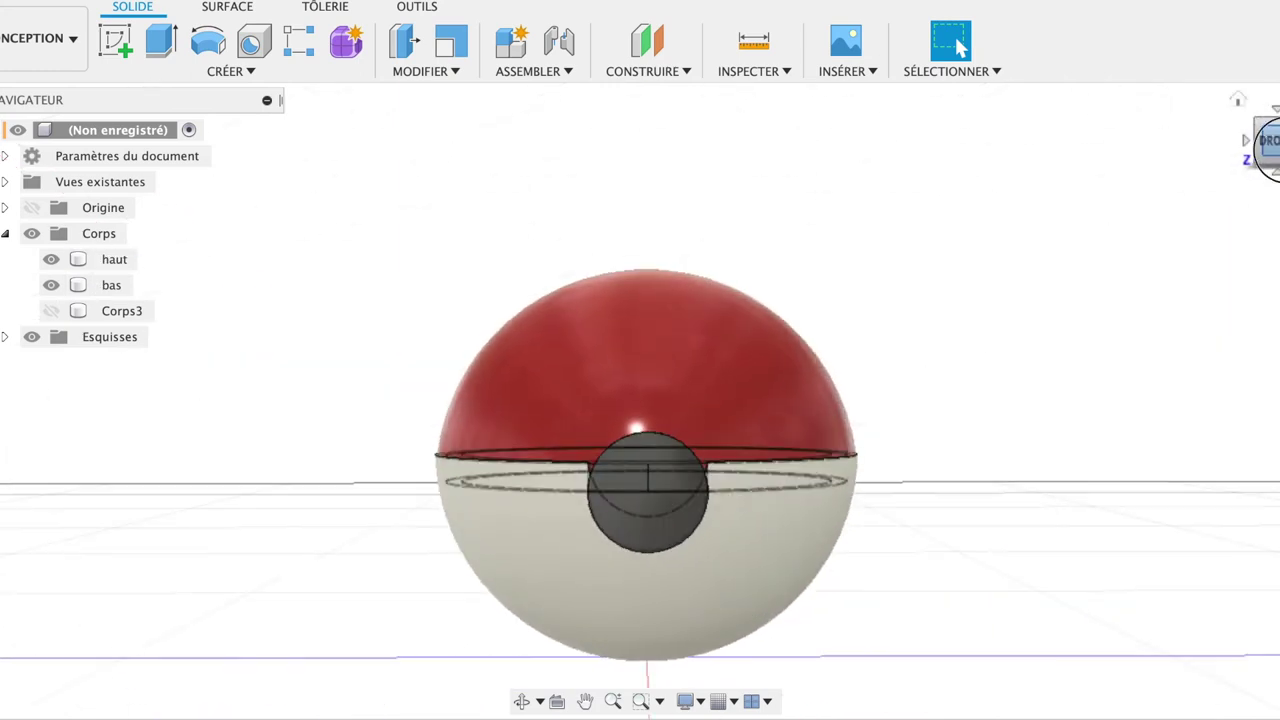
{"action": "mouse_move", "coordinate": [1117, 151]}
{"action": "middle_mouse_down", "text": "shift"}
{"action": "mouse_move", "coordinate": [1268, 143]}
{"action": "mouse_move", "coordinate": [1228, 170]}
{"action": "middle_mouse_up", "text": "shift"}
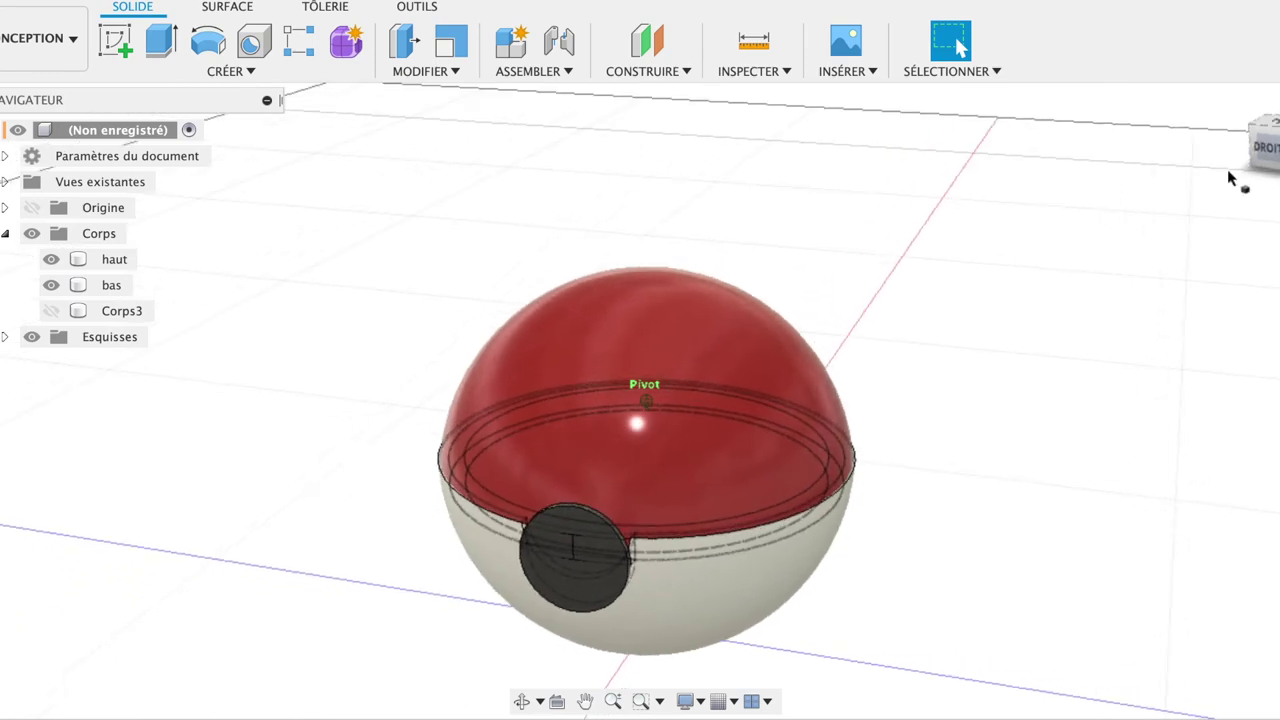
{"action": "left_click", "coordinate": [55, 260]}
{"action": "left_click", "coordinate": [50, 259]}
{"action": "mouse_move", "coordinate": [1262, 148]}
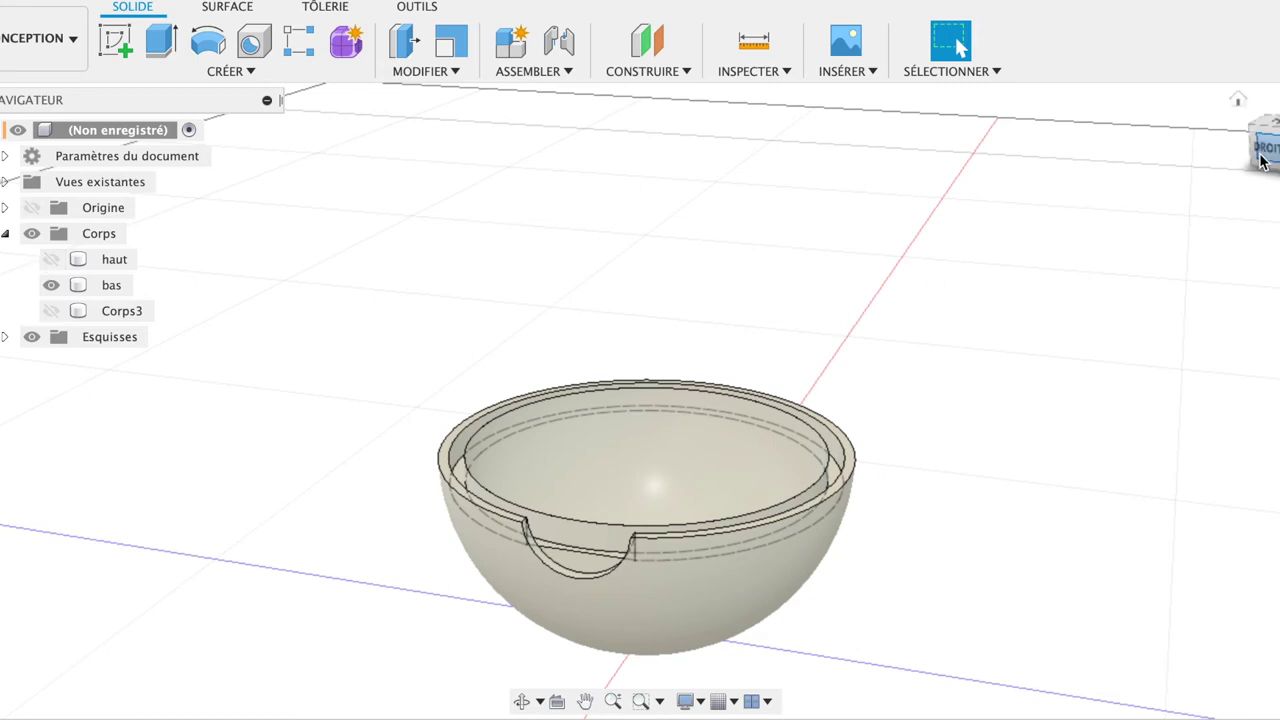
{"action": "left_click", "coordinate": [120, 286]}
Give bas a dark textured plastic finish, then white ABS on its inner and outer faces.
{"action": "right_click", "coordinate": [122, 289]}
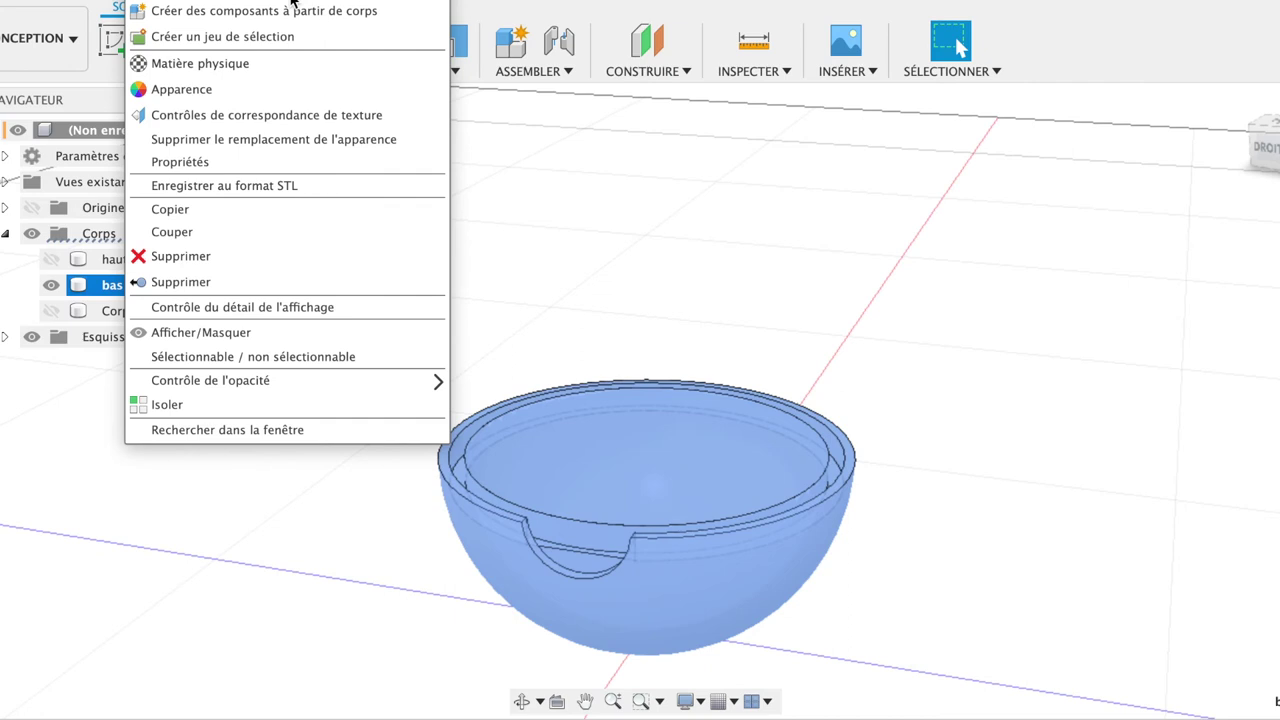
{"action": "left_click", "coordinate": [259, 90]}
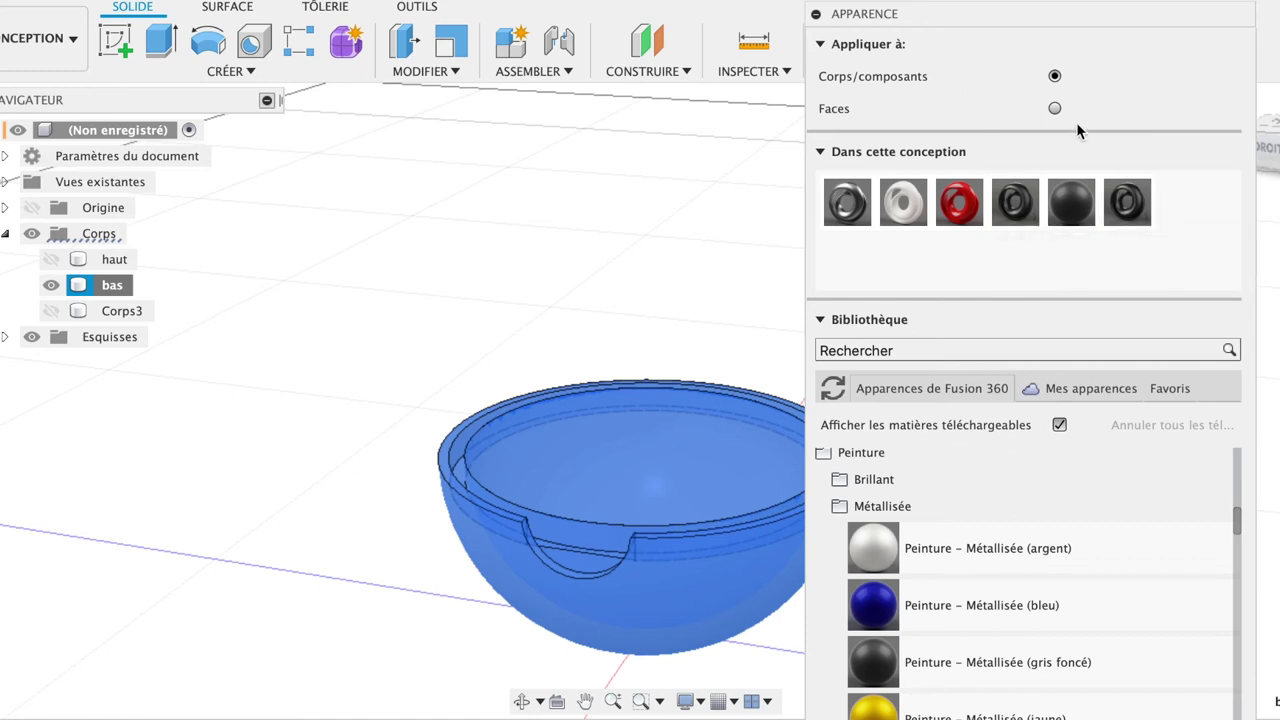
{"action": "left_click_drag", "start_coordinate": [1127, 201], "coordinate": [727, 422]}
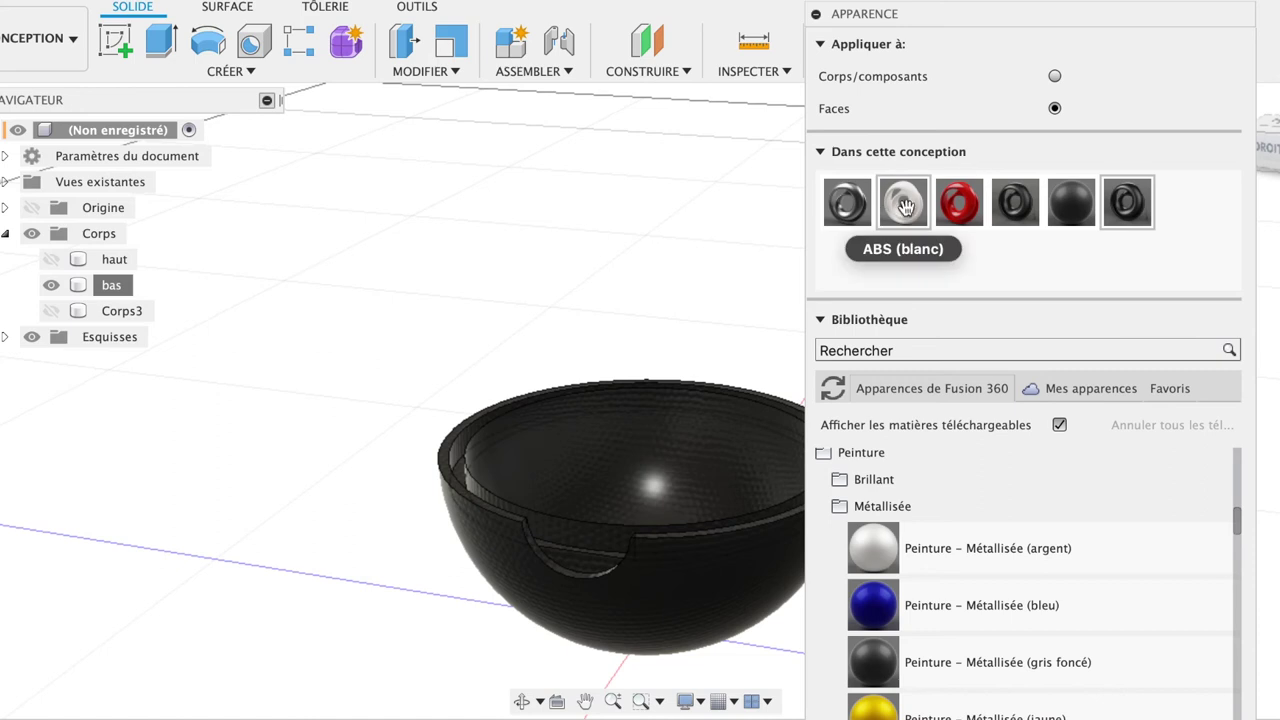
{"action": "left_click_drag", "start_coordinate": [903, 201], "coordinate": [689, 471]}
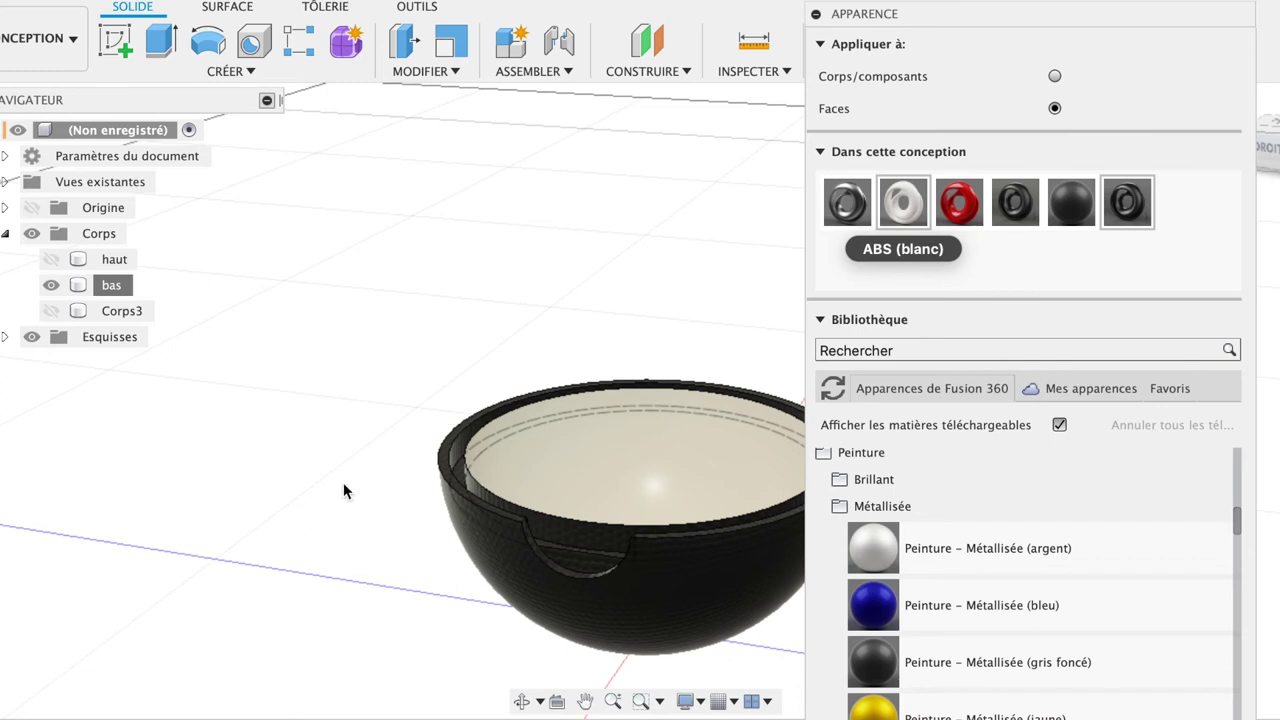
{"action": "left_click", "coordinate": [53, 259]}
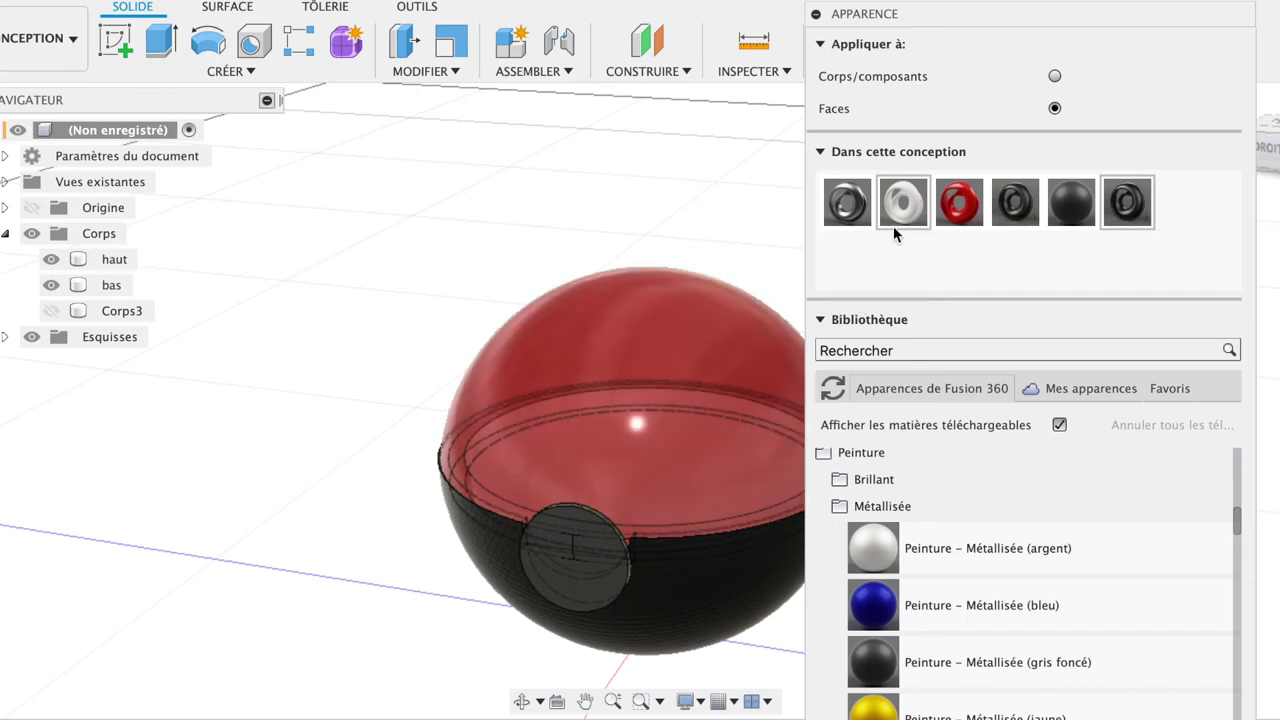
{"action": "mouse_move", "coordinate": [903, 202]}
{"action": "left_mouse_down"}
{"action": "mouse_move", "coordinate": [788, 408]}
{"action": "mouse_move", "coordinate": [707, 609]}
{"action": "left_mouse_up"}
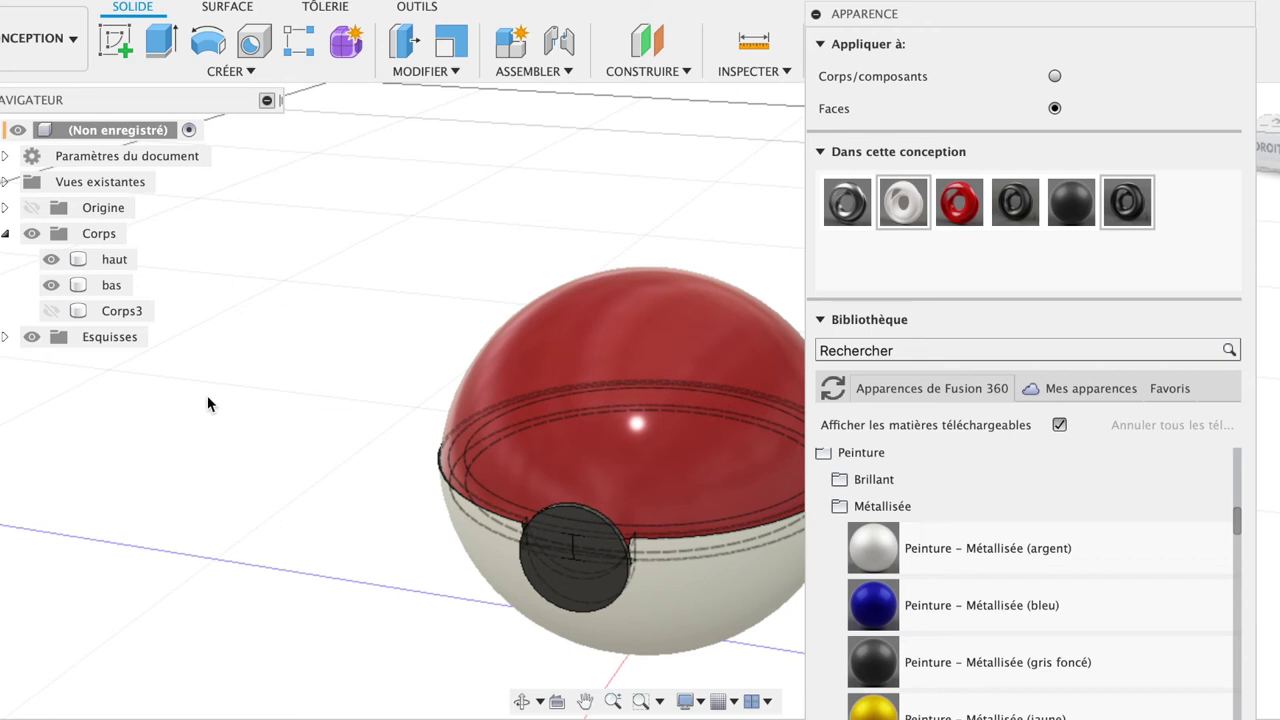
{"action": "left_click", "coordinate": [51, 259]}
{"action": "left_click", "coordinate": [111, 285]}
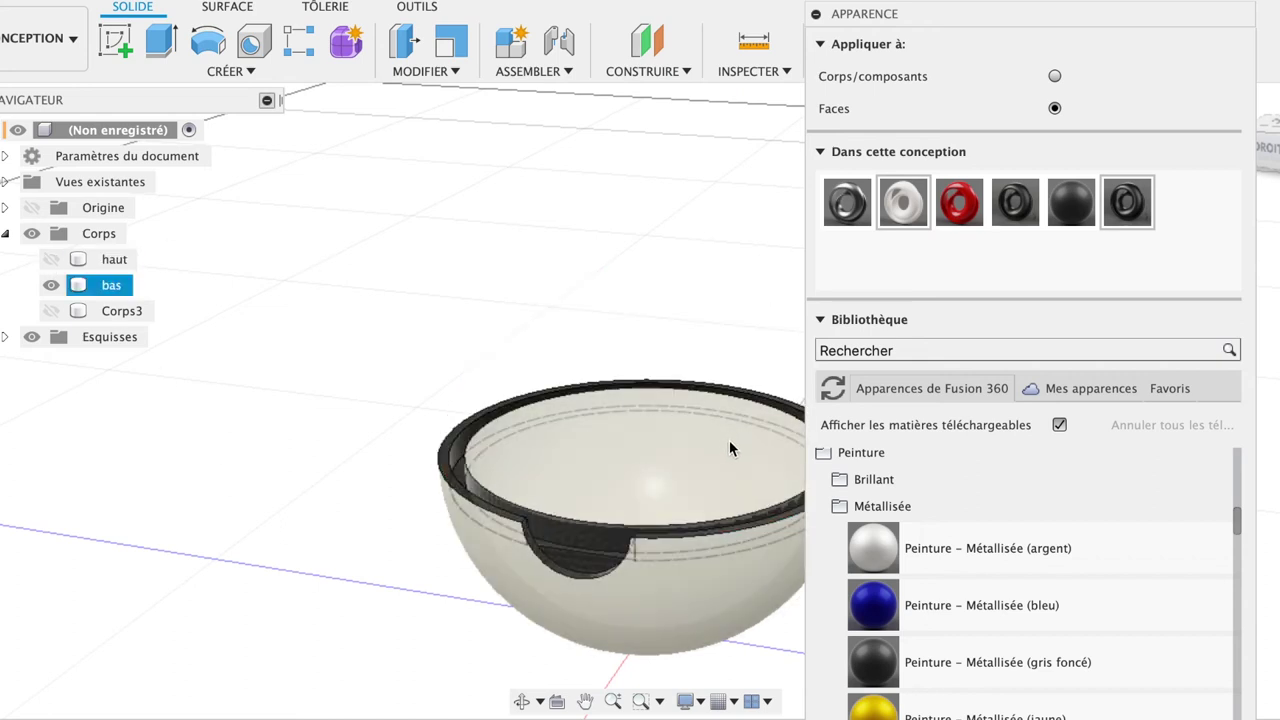
Darken the bowl's inner face, close the appearance settings, show haut, and return home.
{"action": "key", "text": "Escape"}
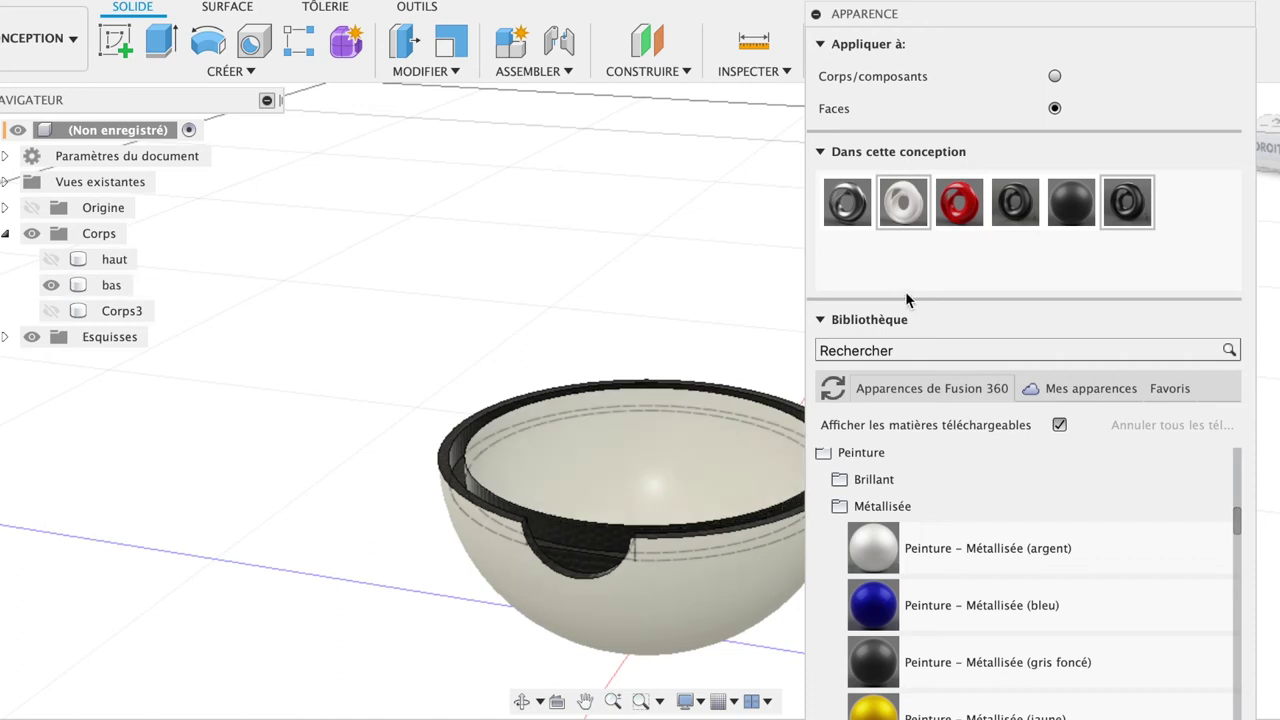
{"action": "left_click_drag", "start_coordinate": [1127, 220], "coordinate": [645, 480]}
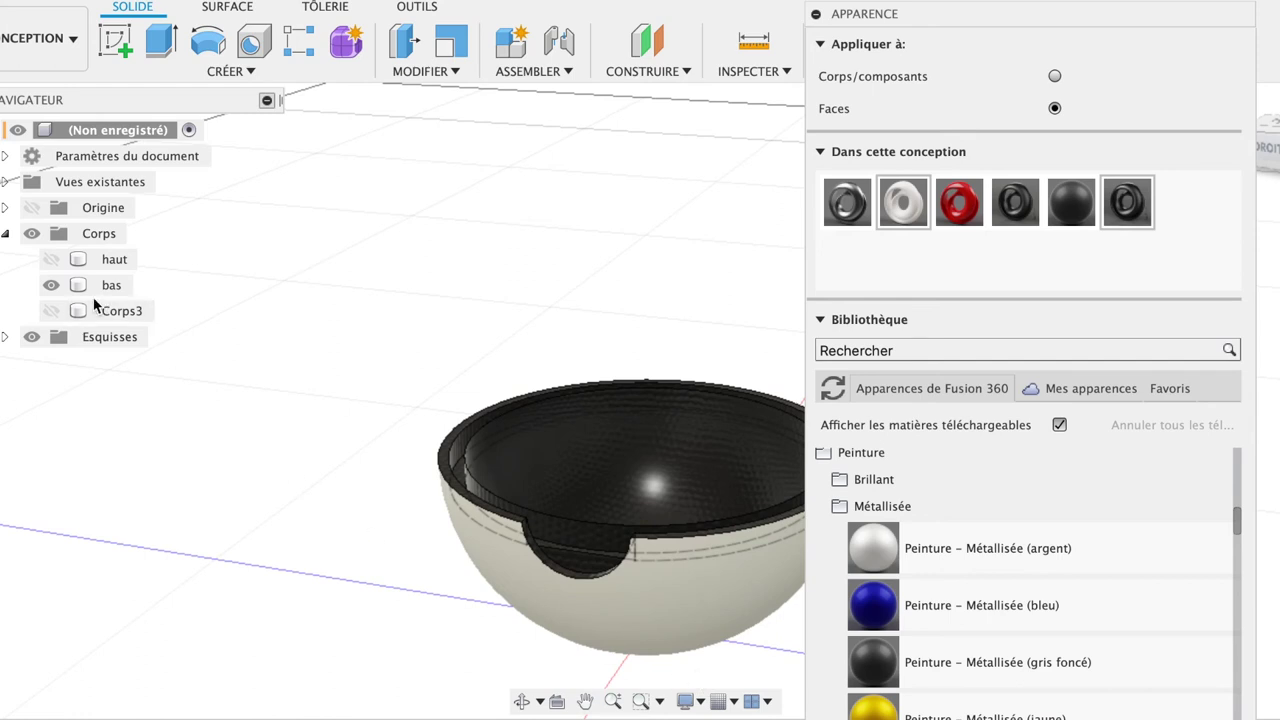
{"action": "left_click", "coordinate": [50, 259]}
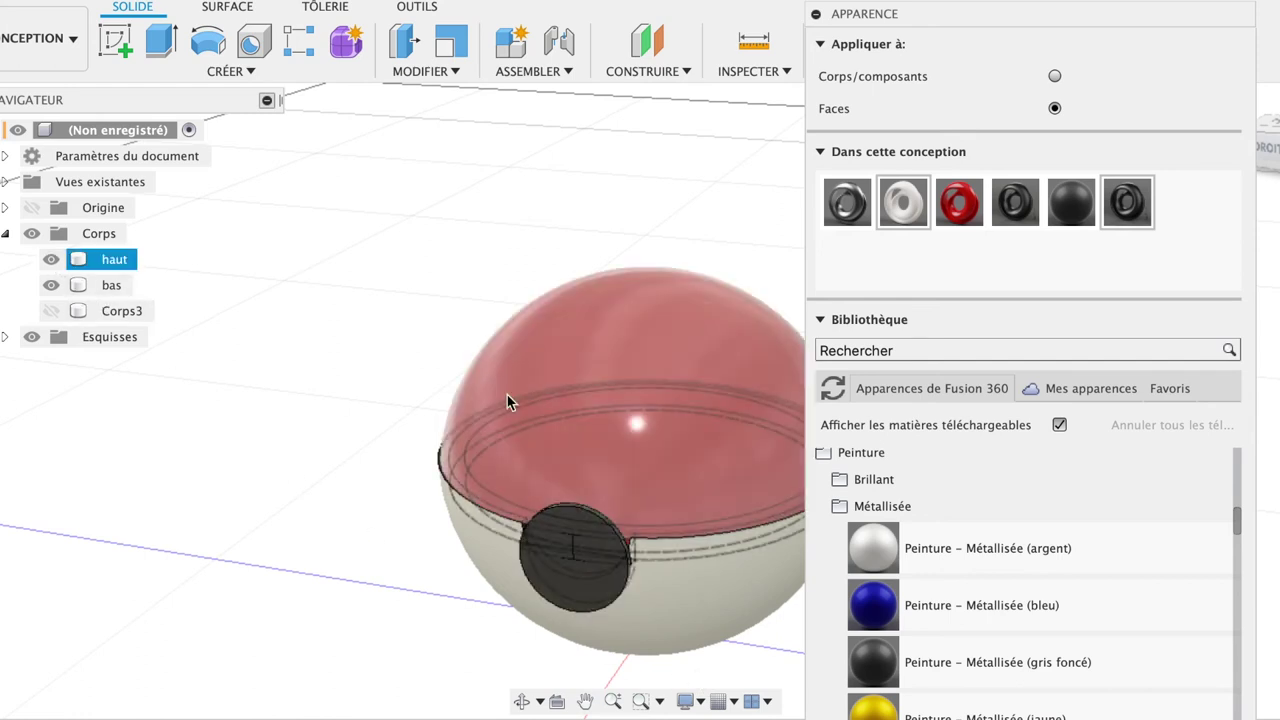
{"action": "left_click", "coordinate": [820, 319]}
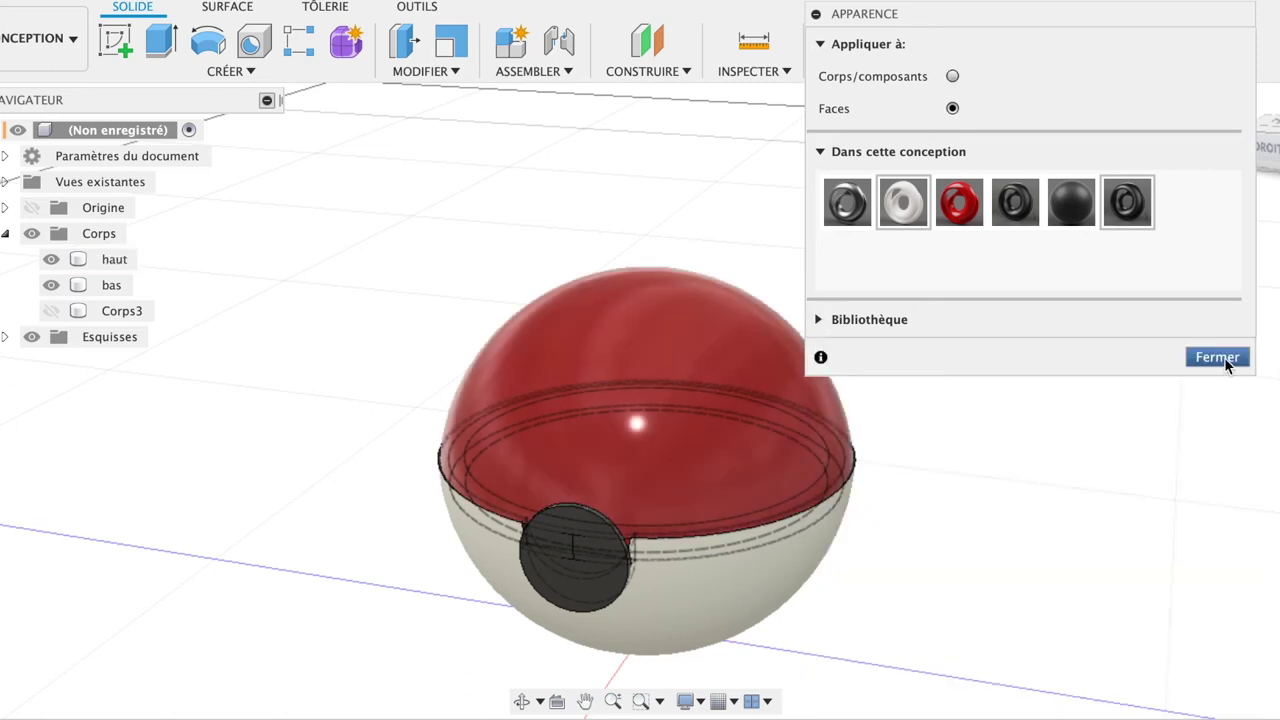
{"action": "left_click", "coordinate": [1217, 357]}
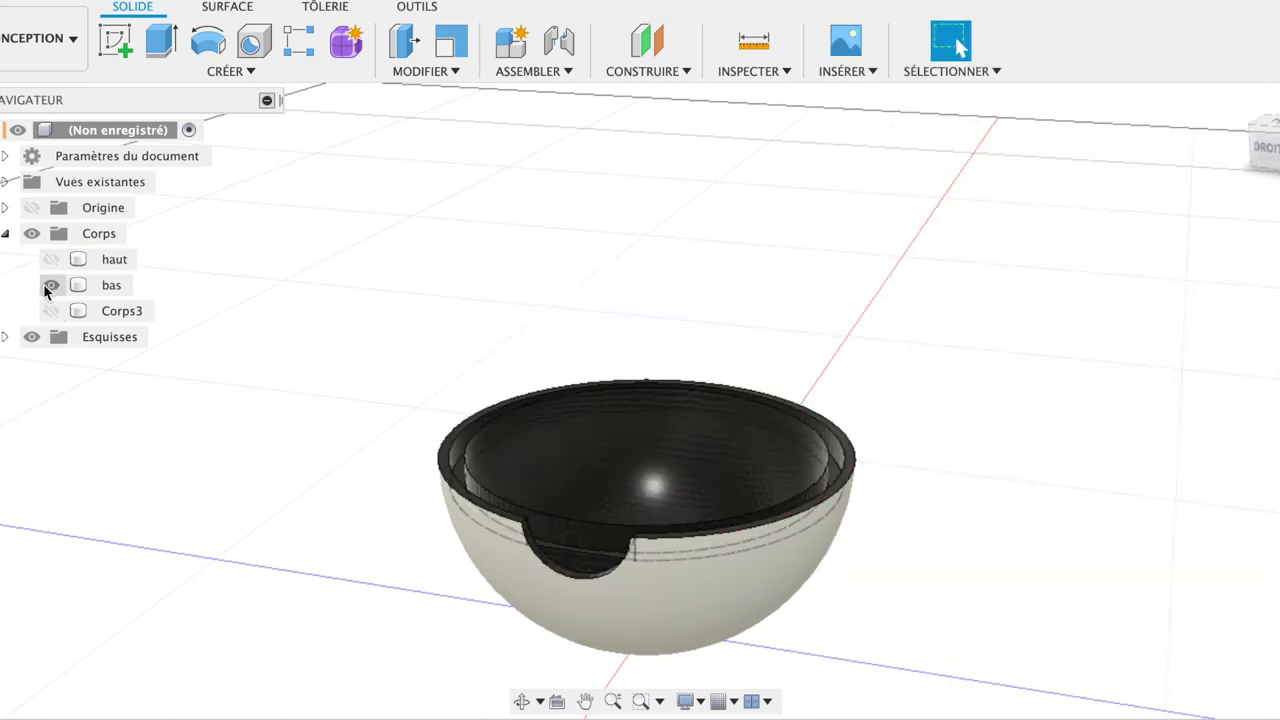
{"action": "left_click", "coordinate": [44, 261]}
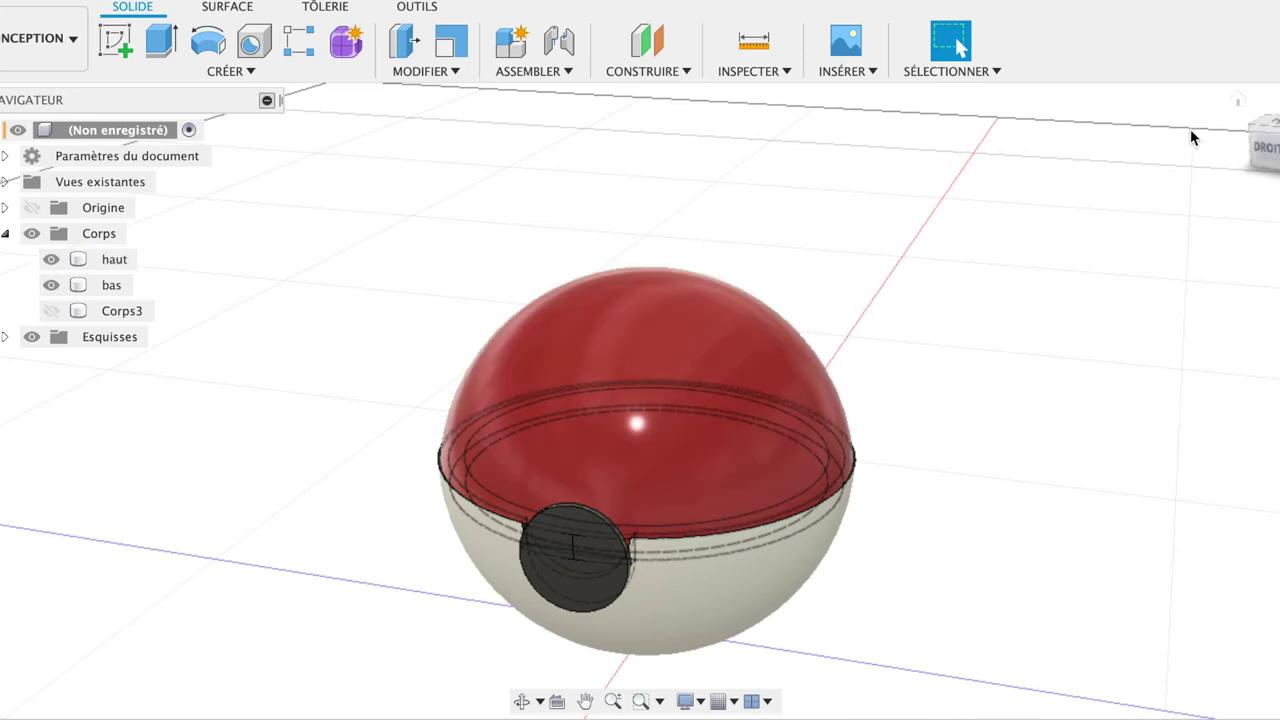
{"action": "left_click", "coordinate": [1236, 106]}
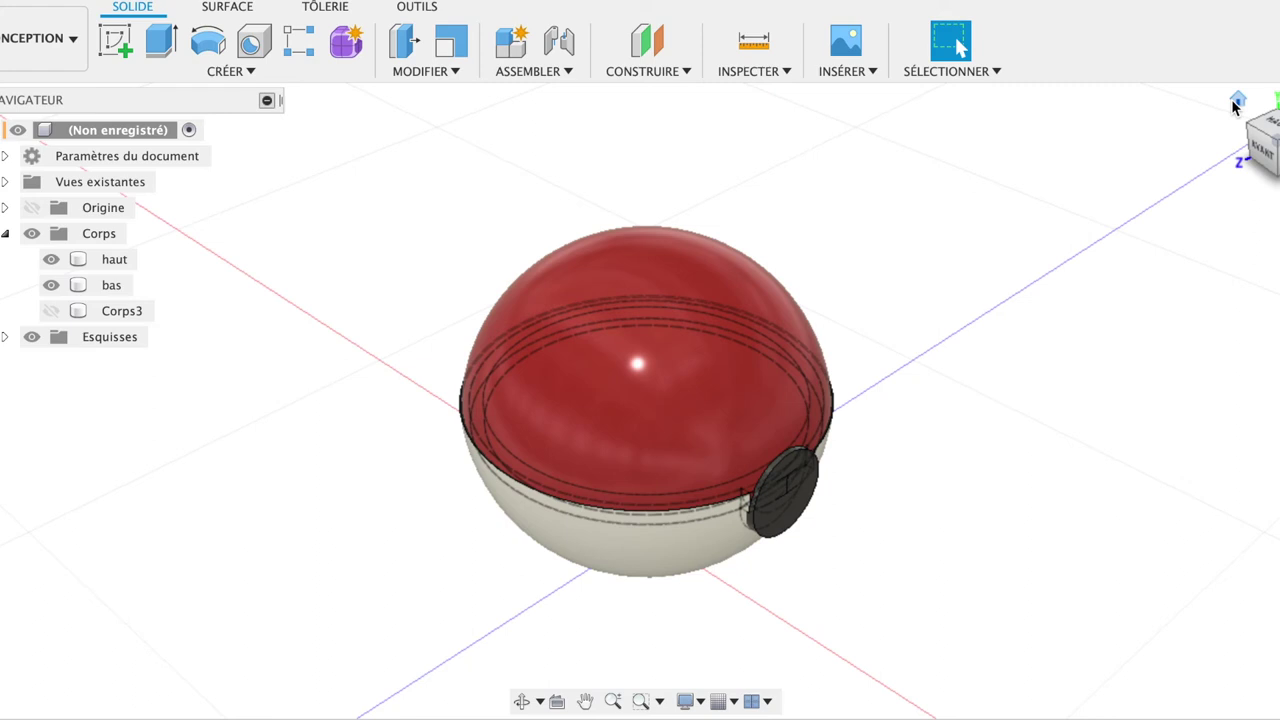
Hide the red 'haut' body and view the hollow bottom half from the top.
{"action": "left_click", "coordinate": [1258, 148]}
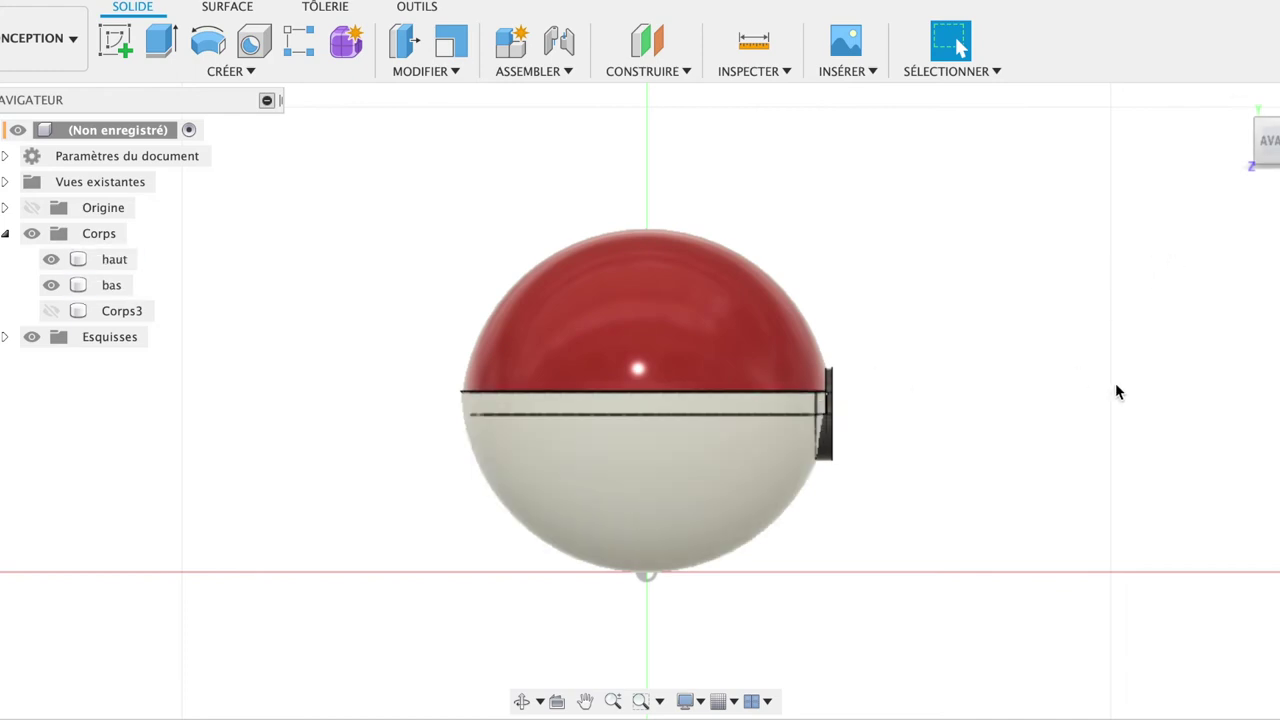
{"action": "mouse_move", "coordinate": [1234, 150]}
{"action": "middle_mouse_down", "text": "shift"}
{"action": "mouse_move", "coordinate": [1102, 172]}
{"action": "mouse_move", "coordinate": [1086, 149]}
{"action": "mouse_move", "coordinate": [1046, 151]}
{"action": "mouse_move", "coordinate": [1054, 200]}
{"action": "middle_mouse_up", "text": "shift"}
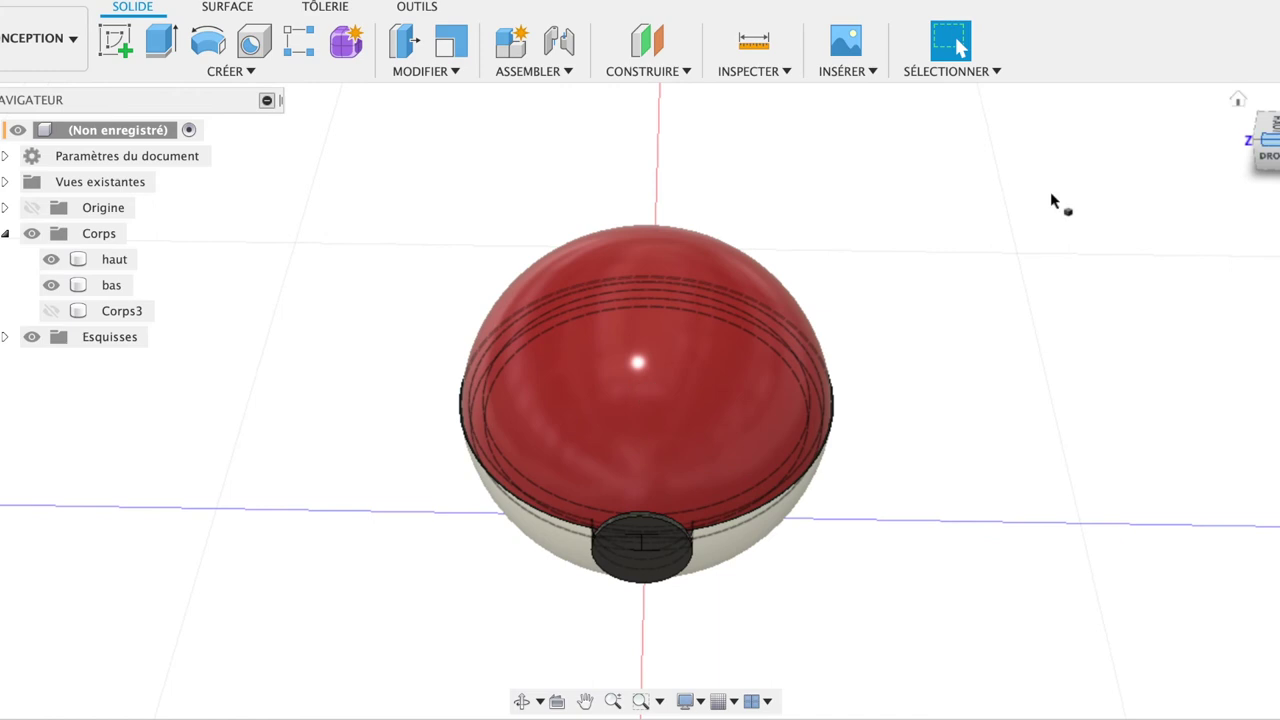
{"action": "left_click", "coordinate": [49, 263]}
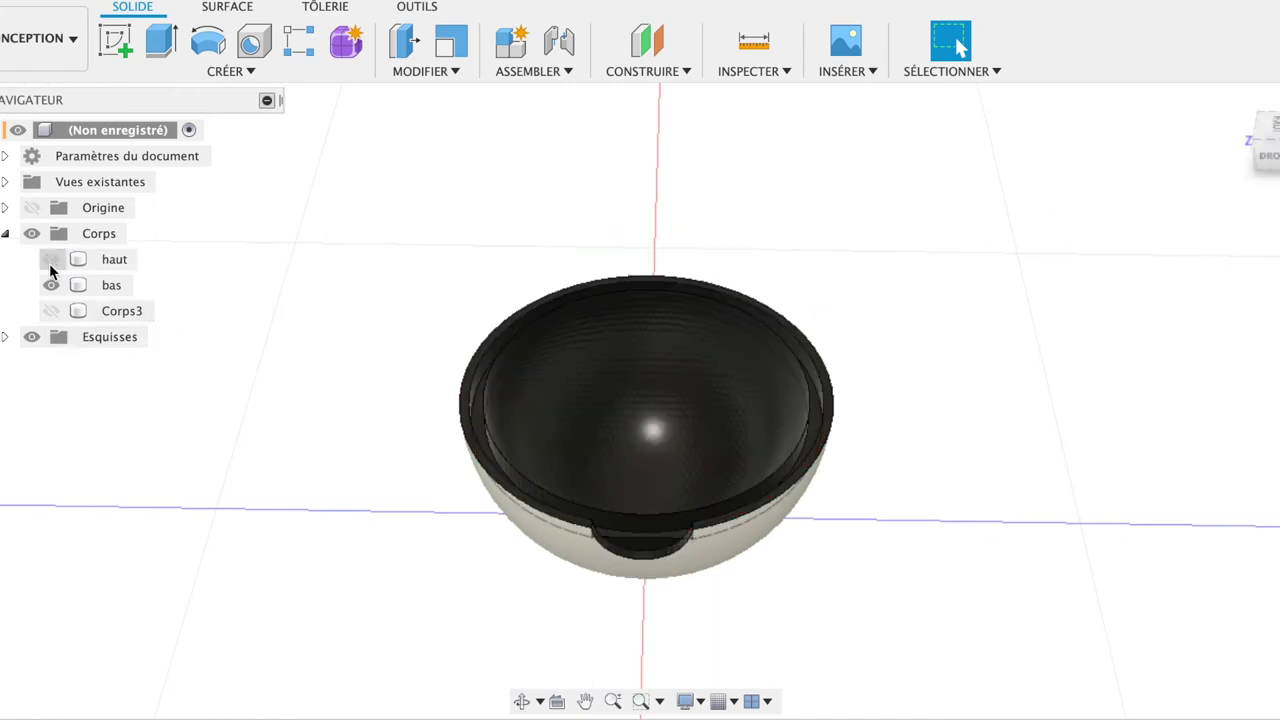
{"action": "left_click", "coordinate": [1268, 140]}
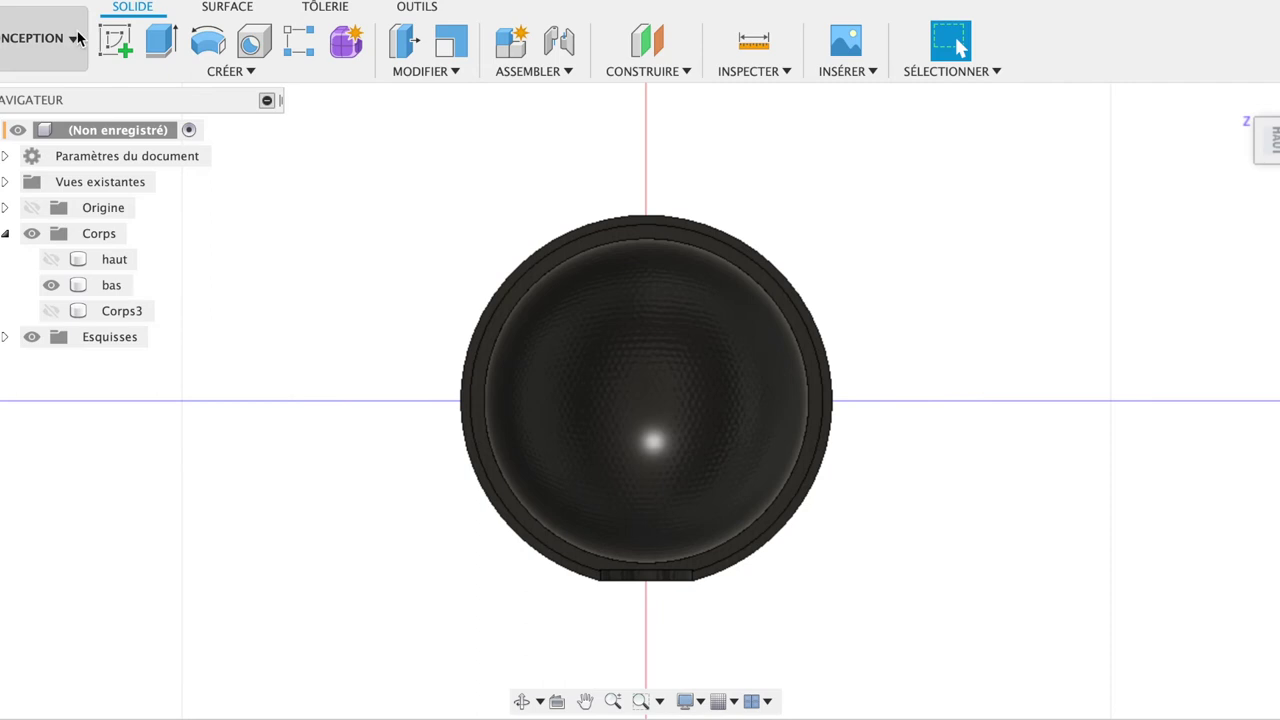
{"action": "left_click", "coordinate": [115, 40]}
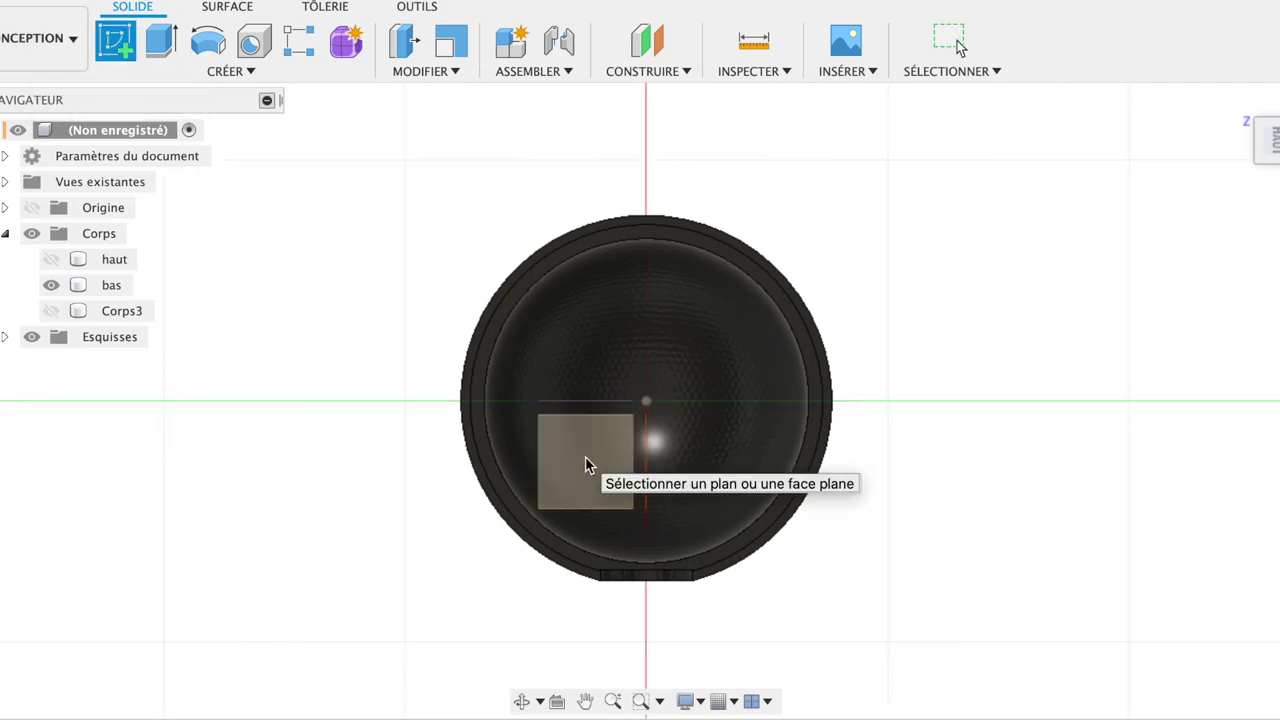
On the horizontal plane, draw 42 mm and 40 mm diameter circles centred at the origin.
{"action": "left_click", "coordinate": [585, 456]}
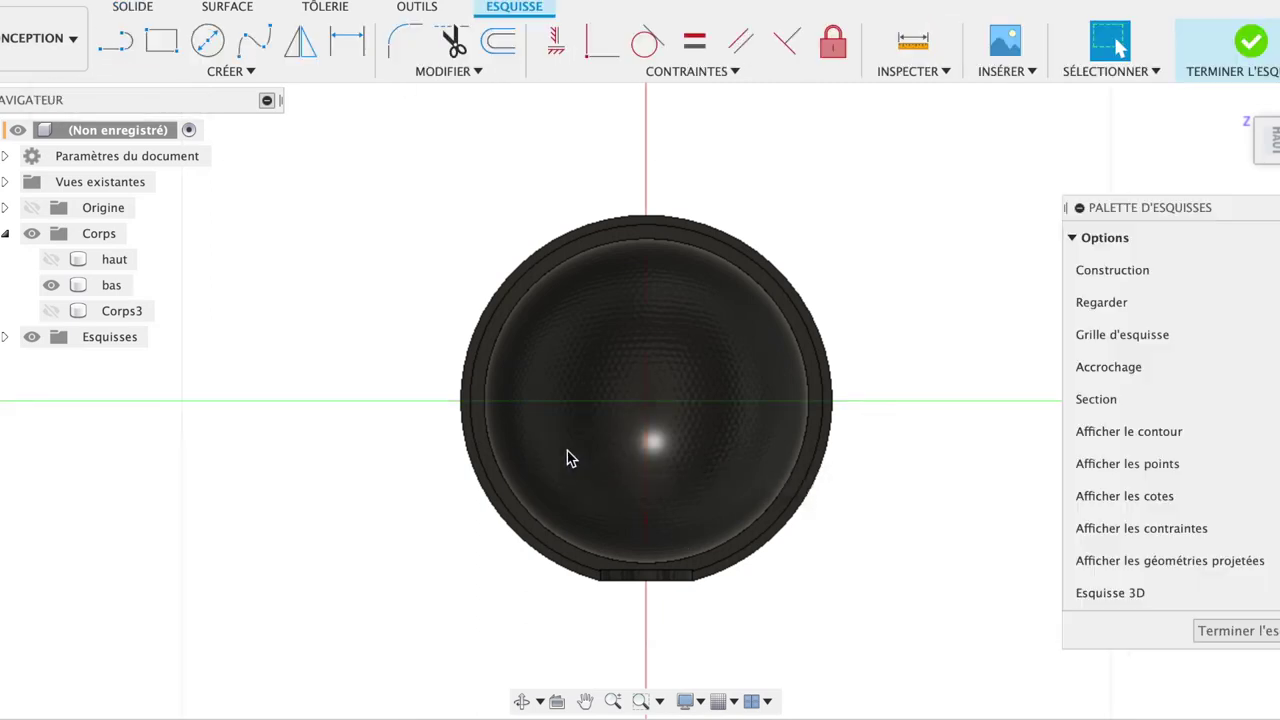
{"action": "left_click", "coordinate": [207, 40]}
{"action": "left_click", "coordinate": [647, 401]}
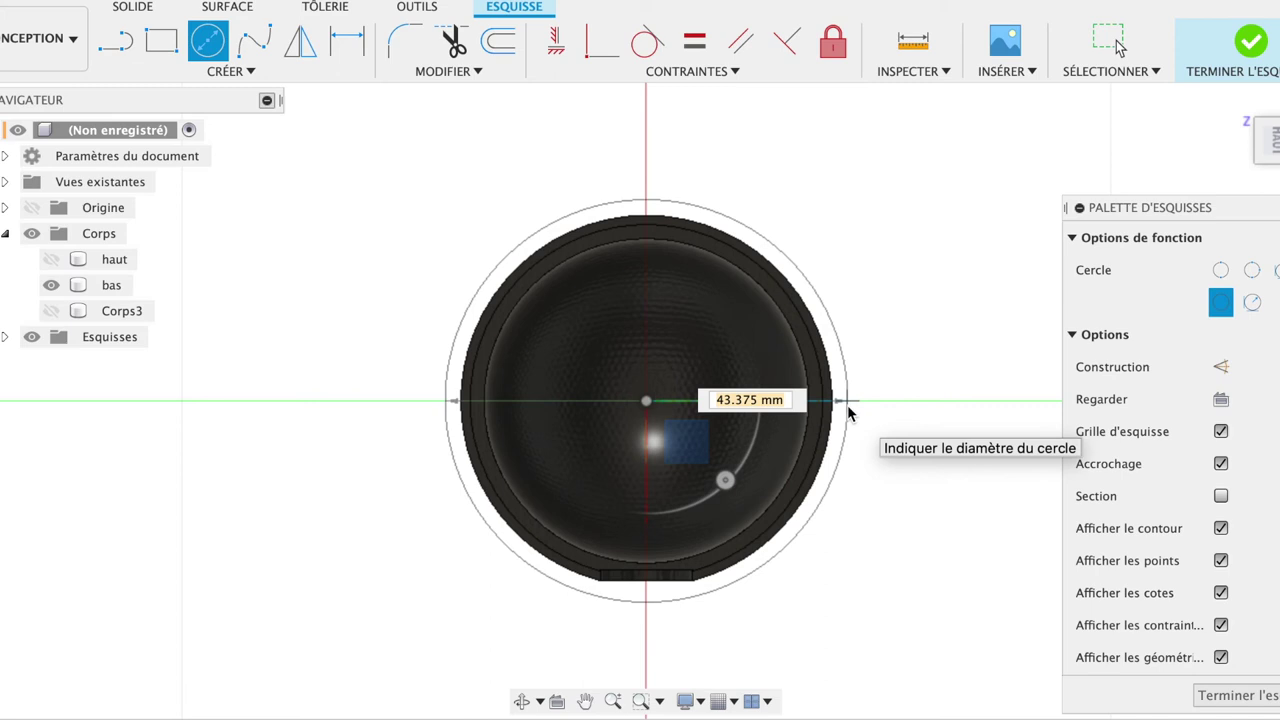
{"action": "type", "text": "42"}
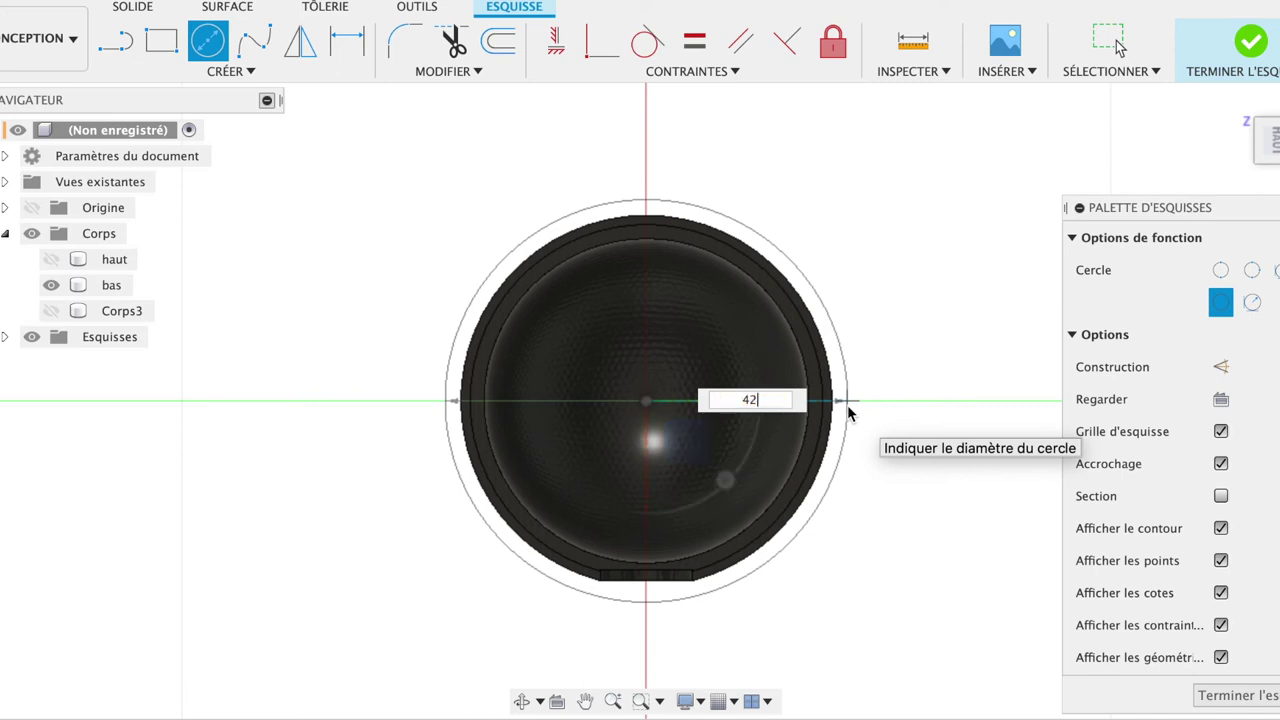
{"action": "key", "text": "Return"}
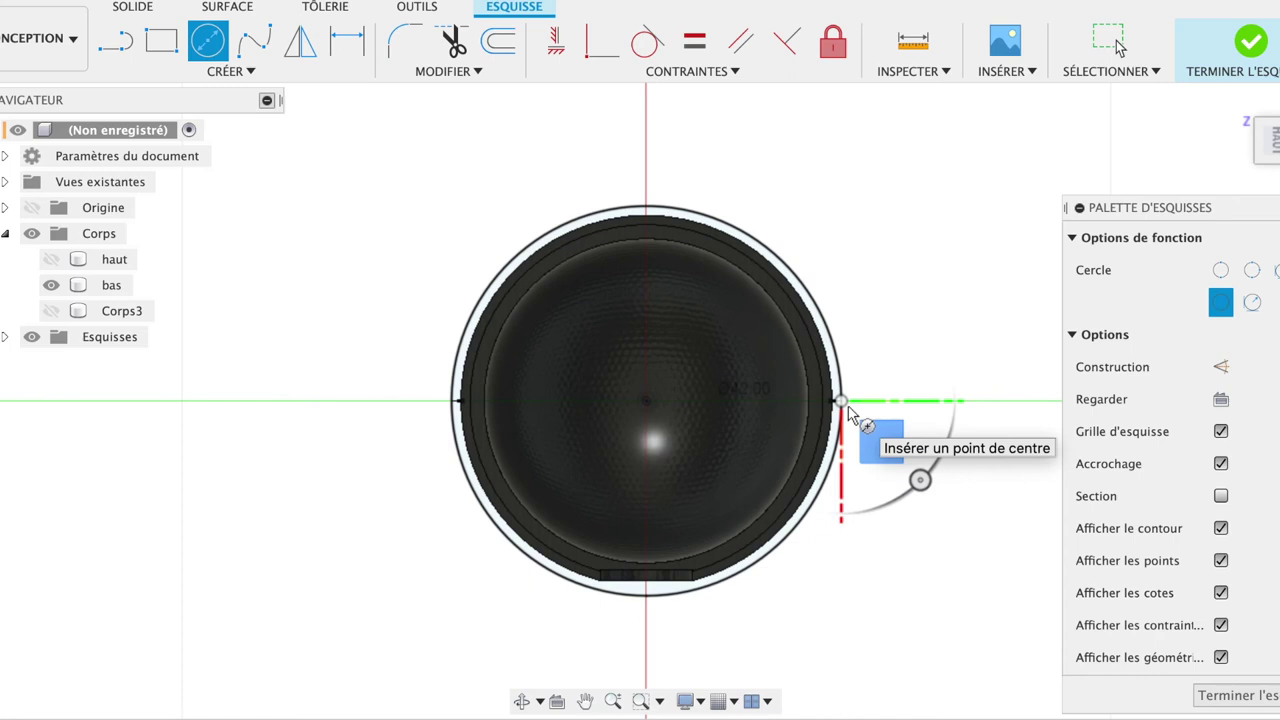
{"action": "left_click", "coordinate": [645, 402]}
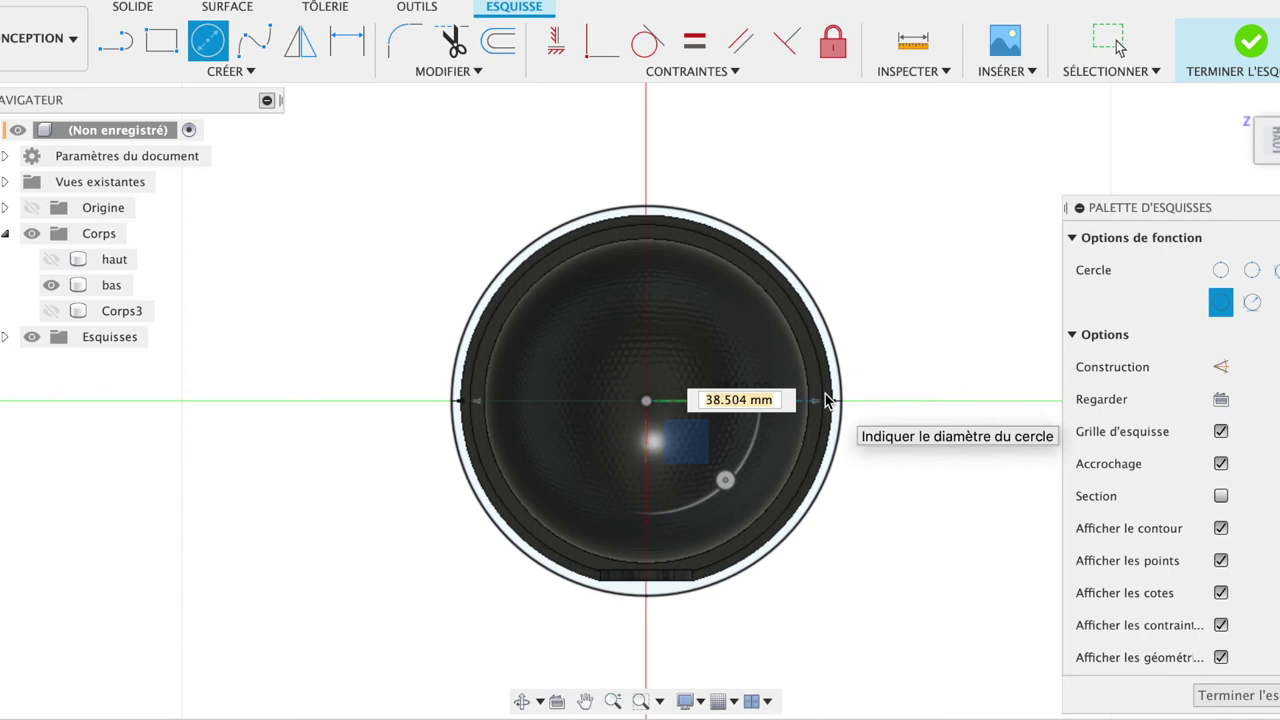
{"action": "type", "text": "40"}
{"action": "key", "text": "Return"}
{"action": "key", "text": "Escape"}
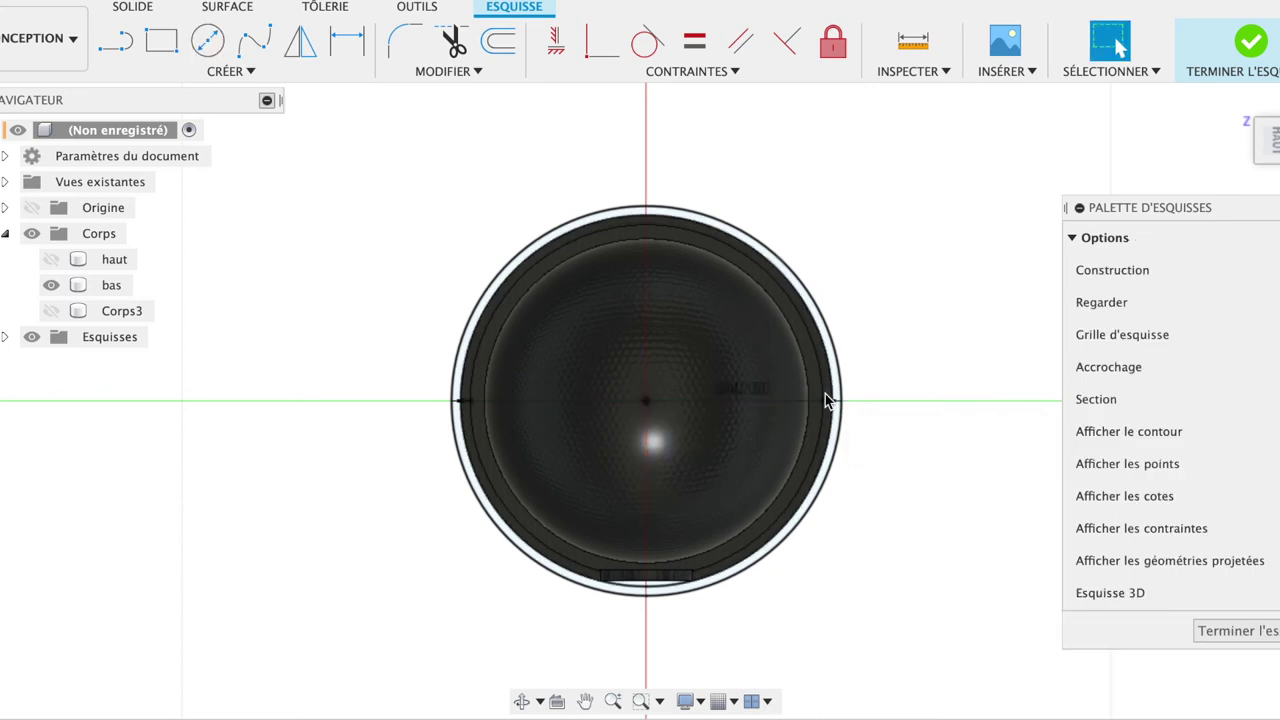
Return to the home view and select the ring profile between the two circles.
{"action": "left_click", "coordinate": [1240, 103]}
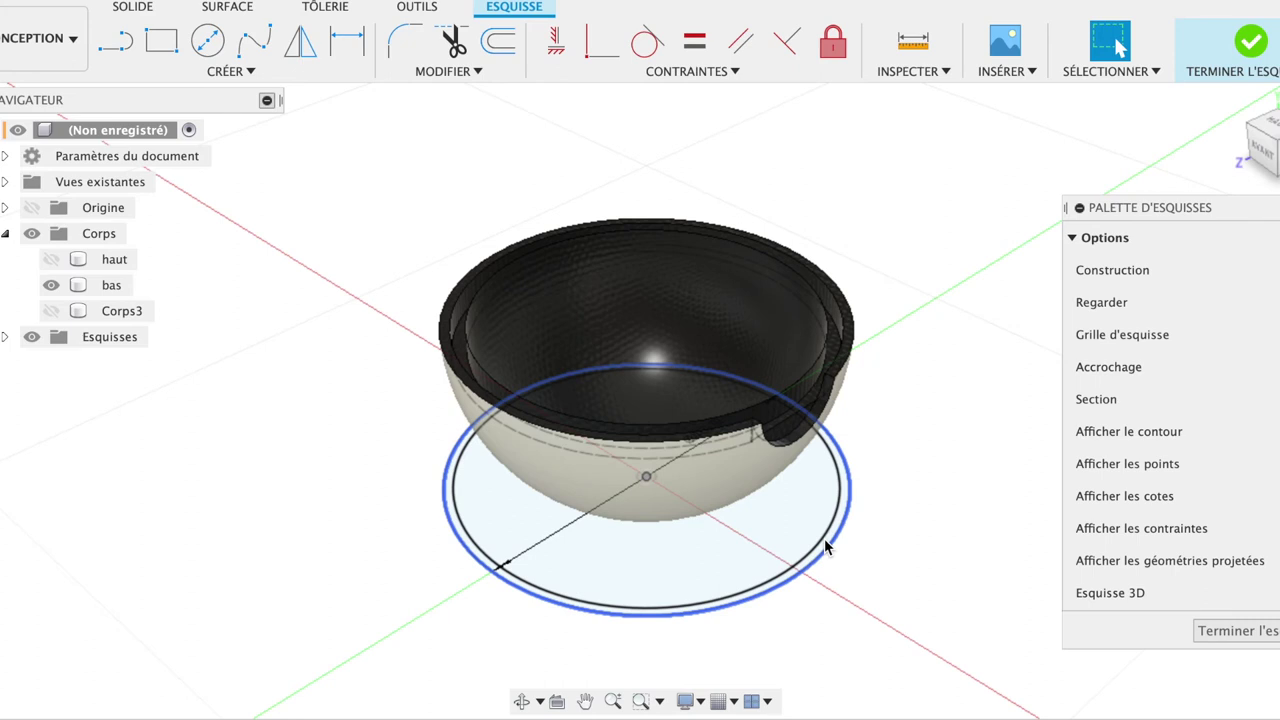
{"action": "scroll", "coordinate": [826, 546], "scroll_direction": "up", "scroll_amount": 3}
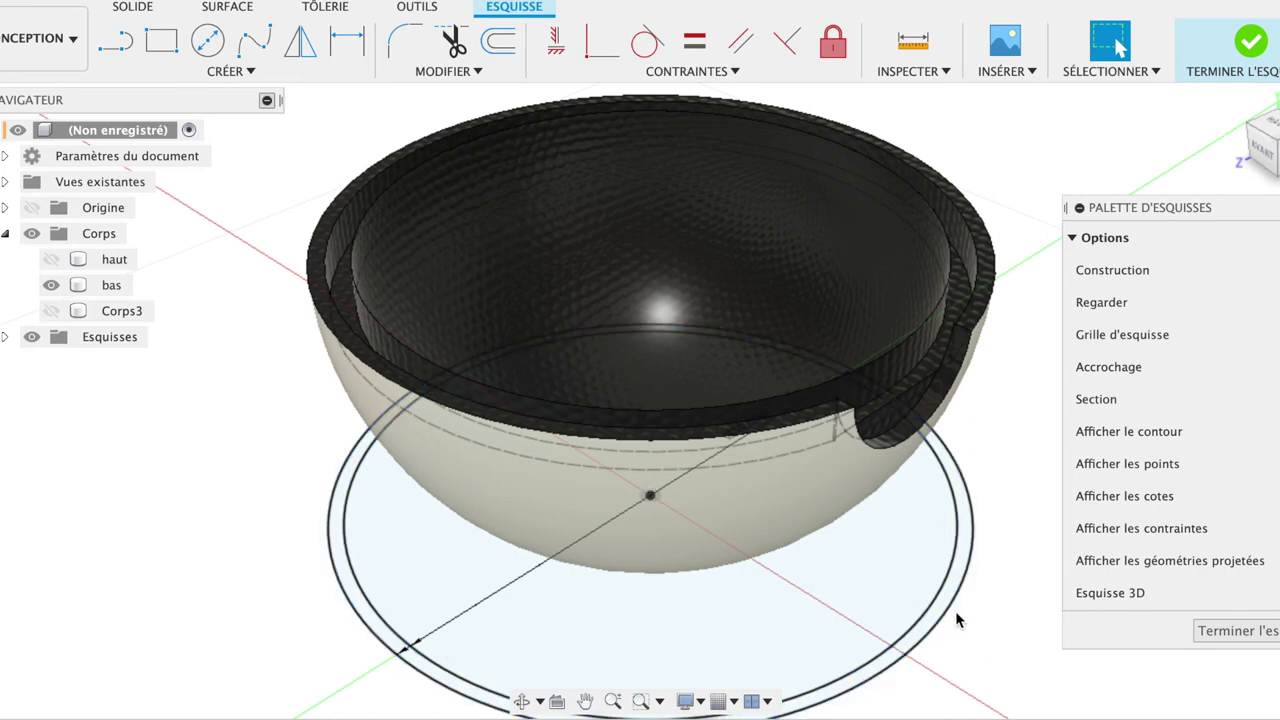
{"action": "left_click", "coordinate": [950, 598]}
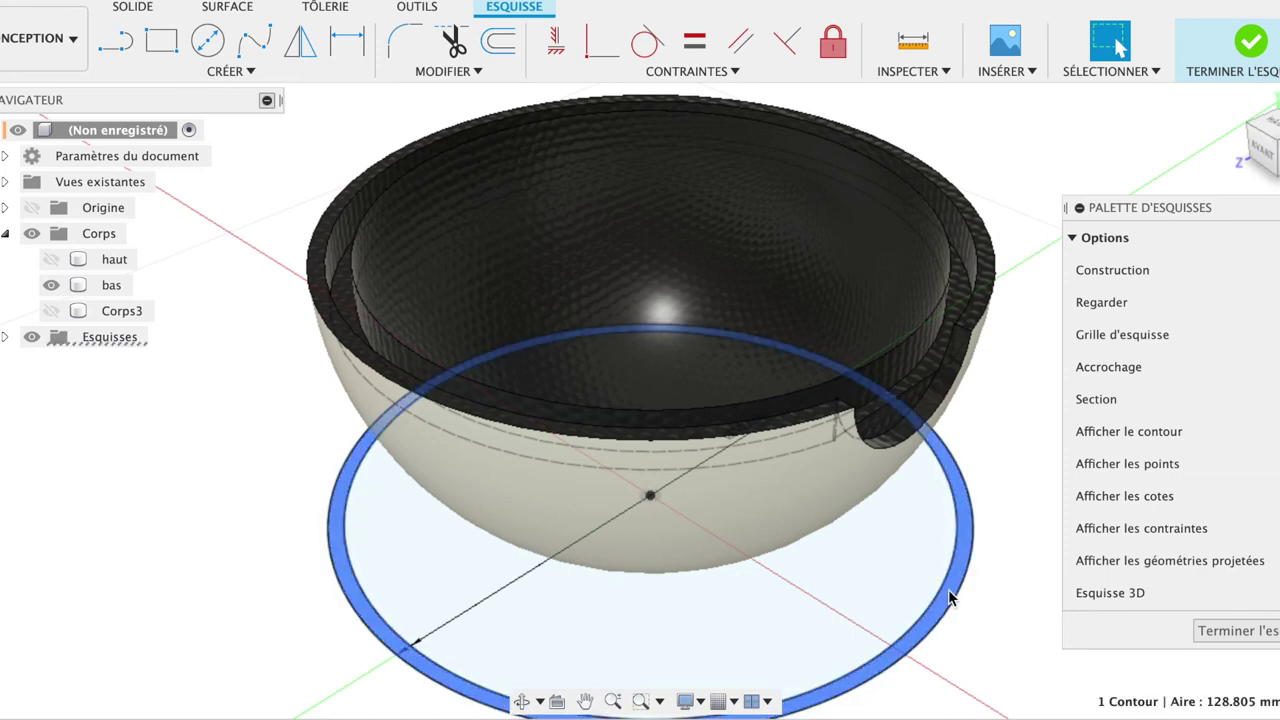
{"action": "key", "text": "e"}
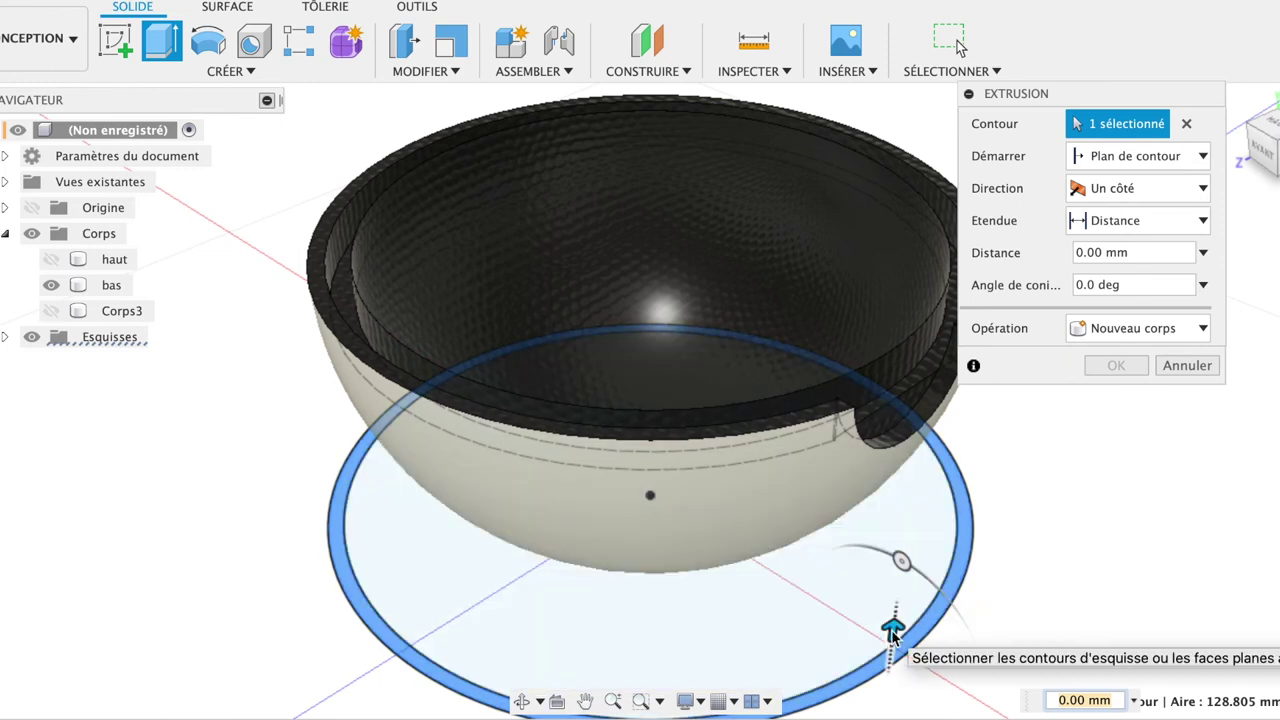
Extrude the ring profile 2 mm as a new body, Corps4, and check it from the front.
{"action": "left_click_drag", "start_coordinate": [893, 630], "coordinate": [890, 610]}
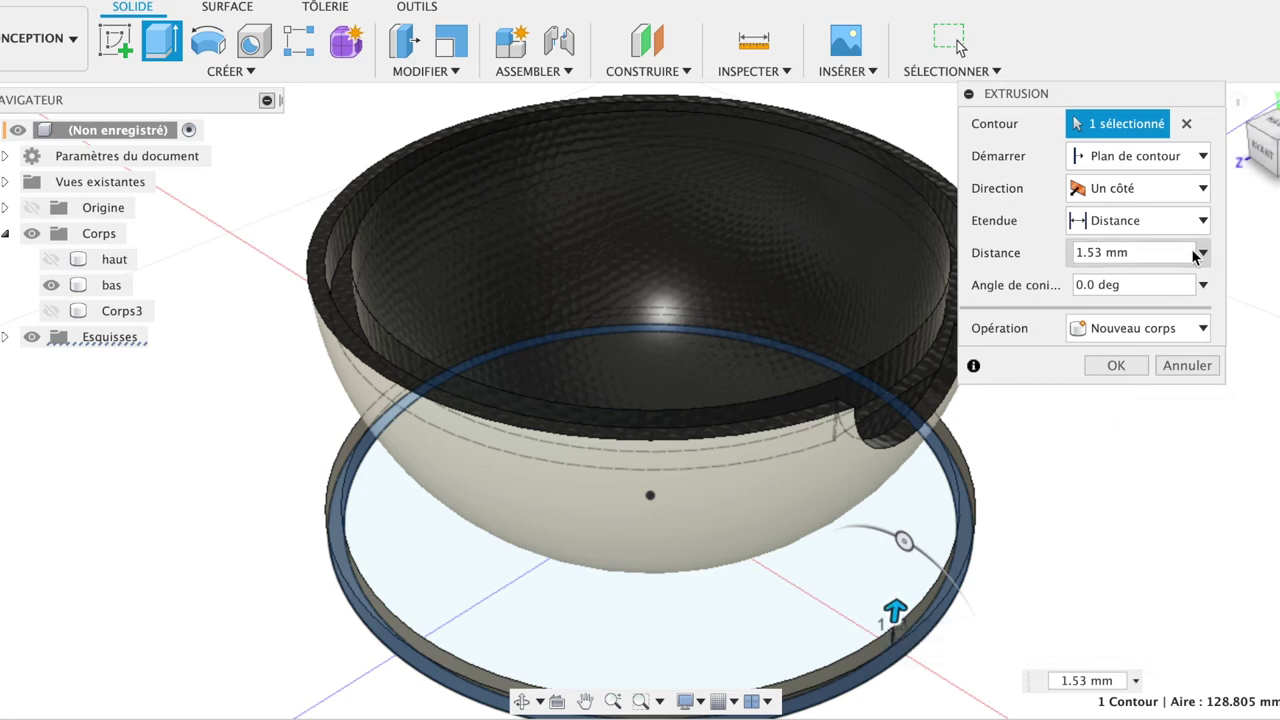
{"action": "left_click_drag", "start_coordinate": [1150, 252], "coordinate": [1014, 250]}
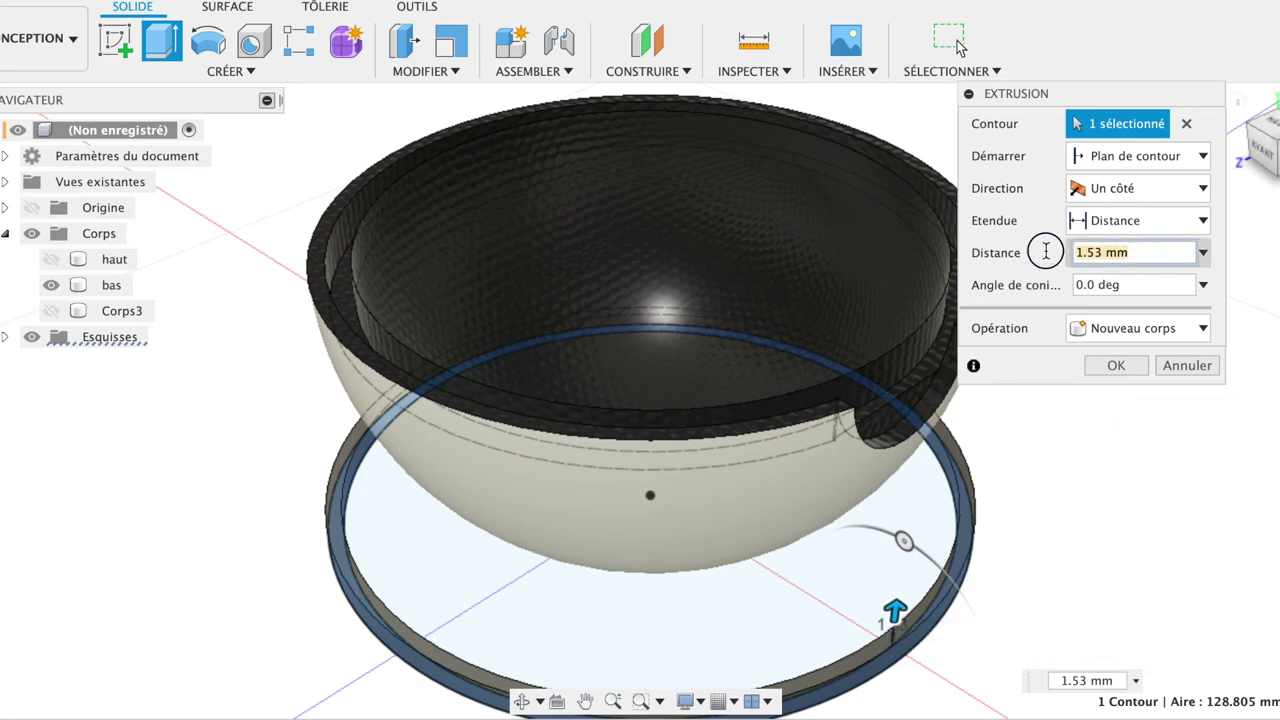
{"action": "type", "text": "2"}
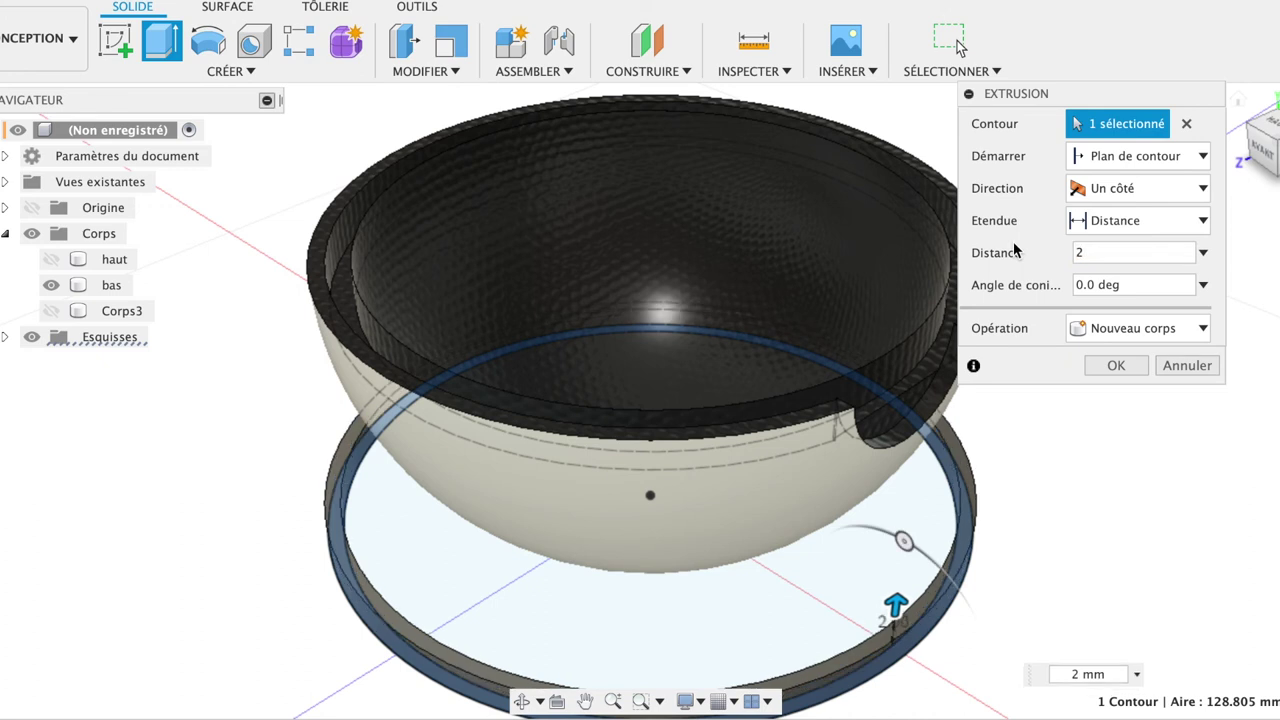
{"action": "left_click", "coordinate": [1118, 366]}
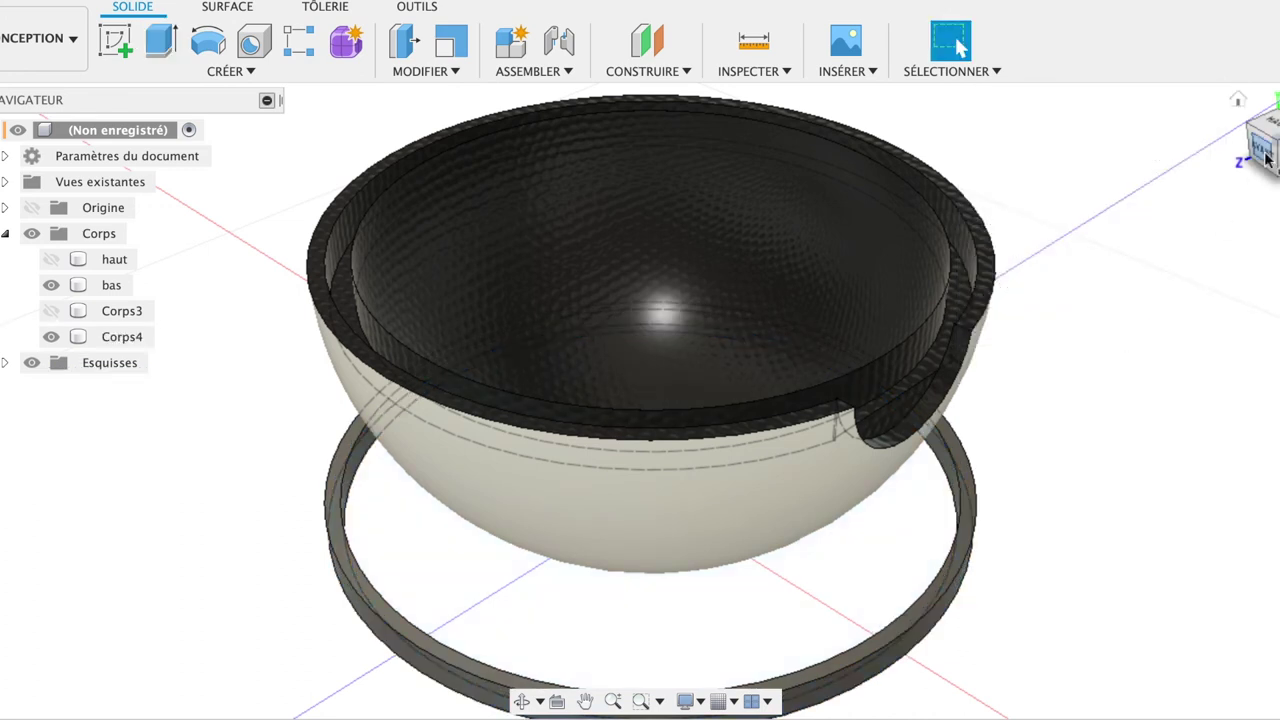
{"action": "left_click", "coordinate": [1265, 158]}
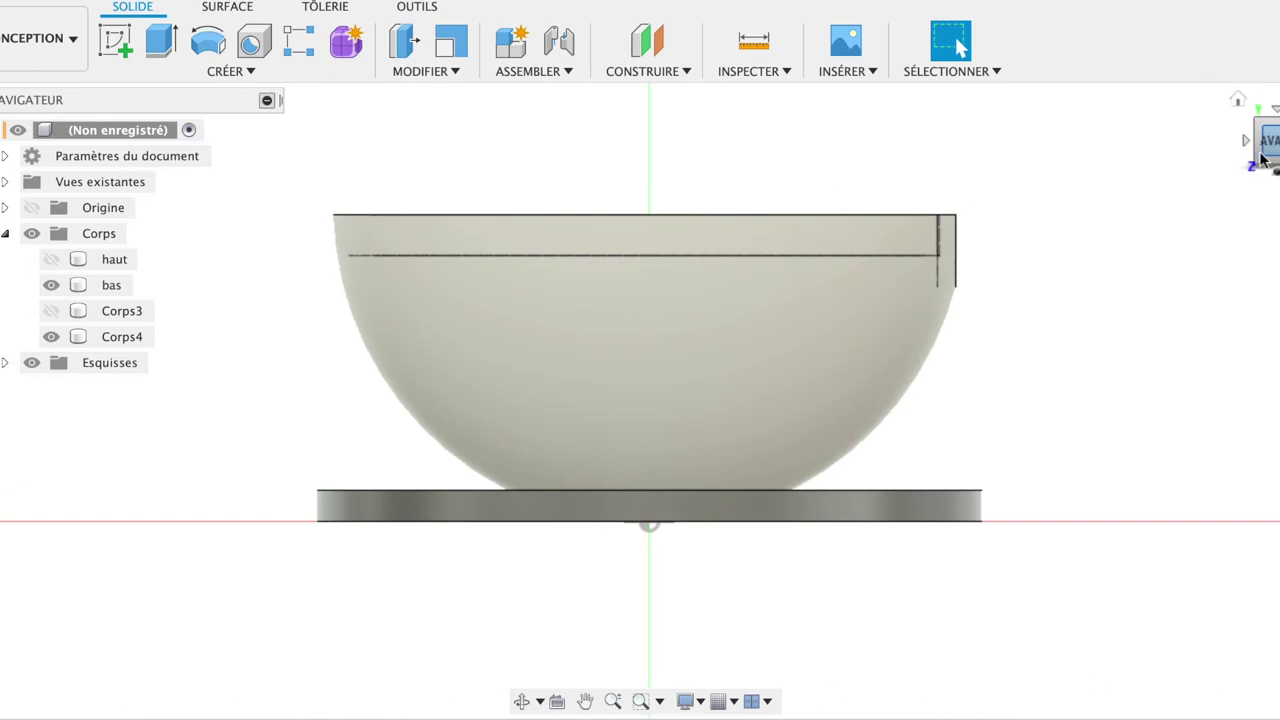
{"action": "left_click", "coordinate": [145, 338]}
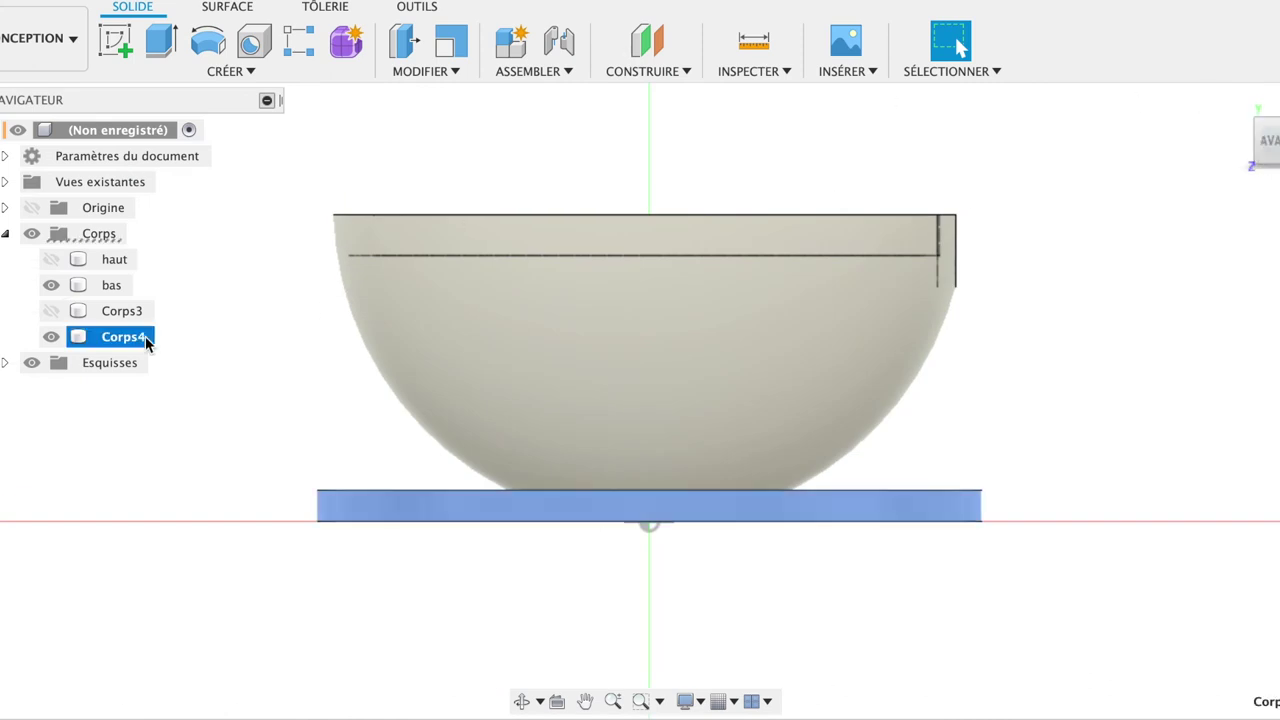
Move the Corps4 ring up 16.743 mm so it wraps the bowl's rim.
{"action": "key", "text": "m"}
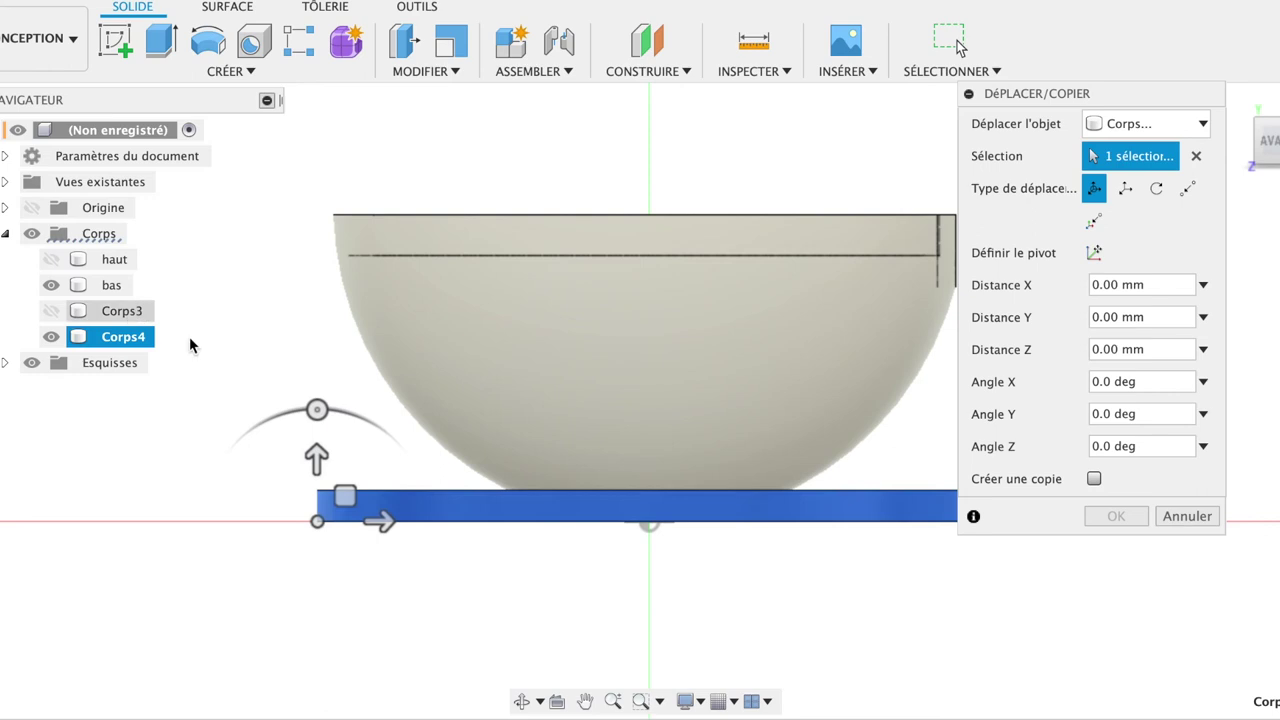
{"action": "left_click_drag", "start_coordinate": [316, 455], "coordinate": [251, 191]}
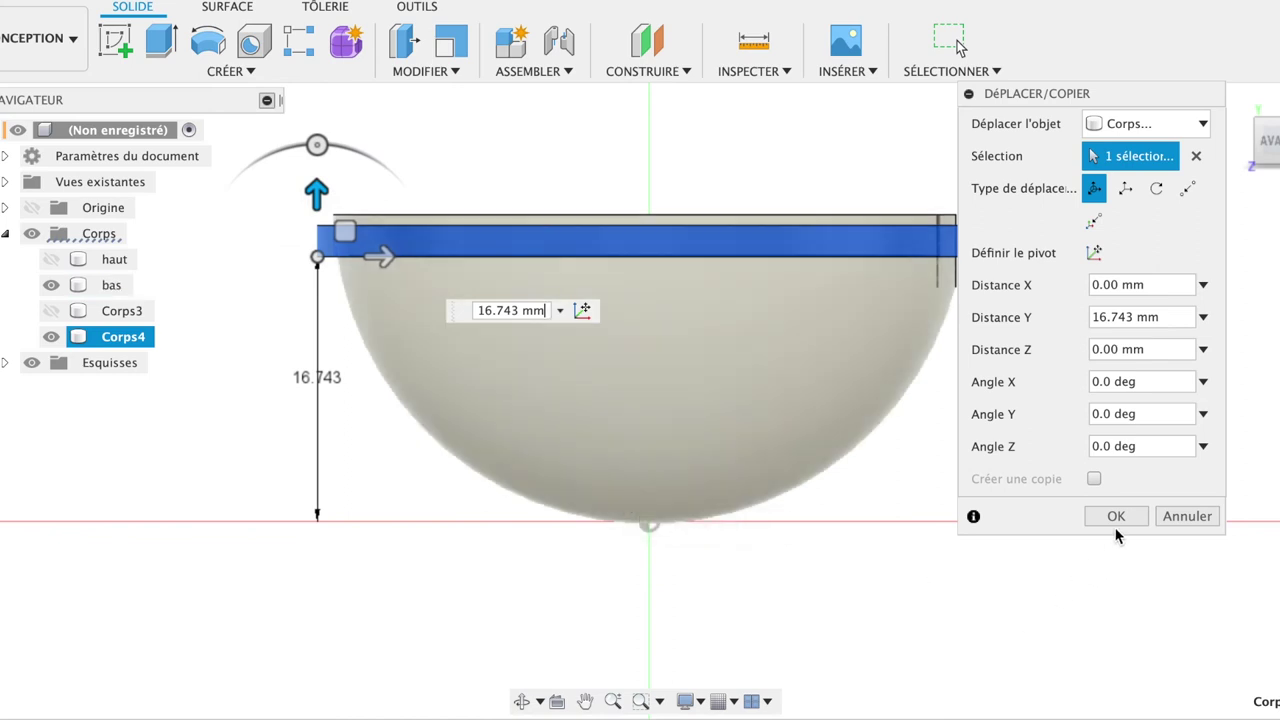
{"action": "left_click", "coordinate": [1118, 518]}
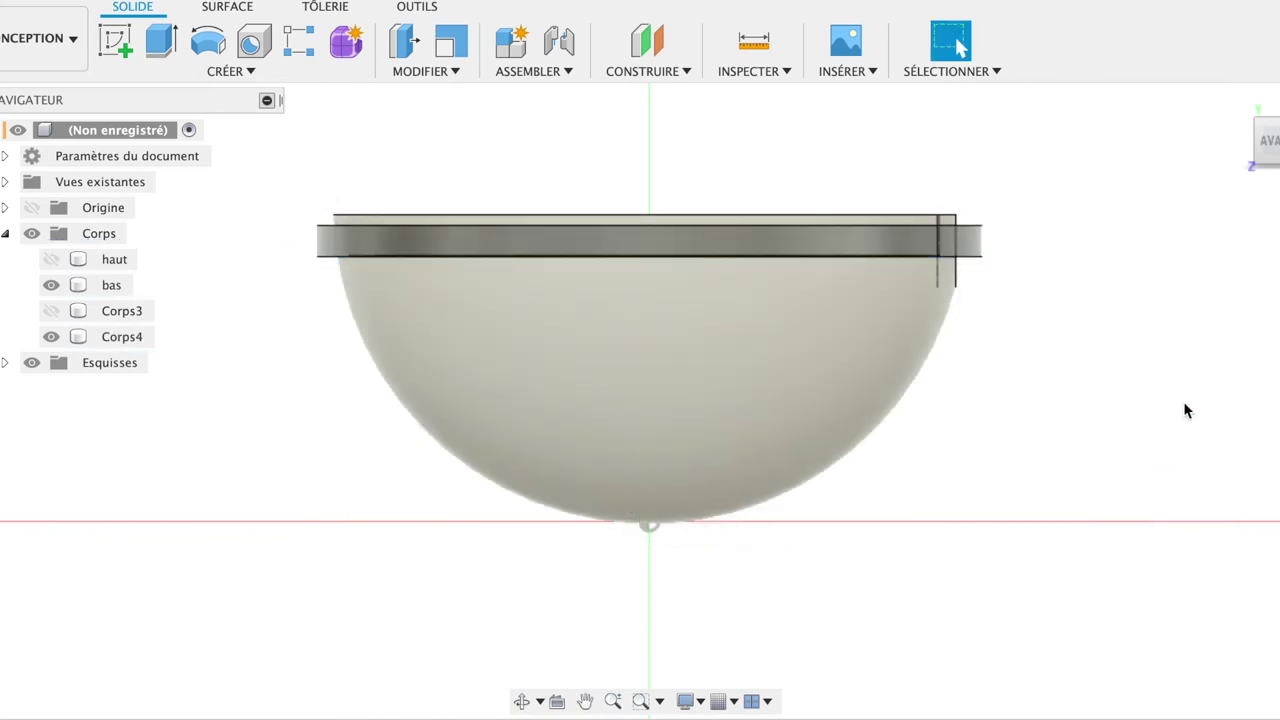
{"action": "left_click", "coordinate": [1240, 104]}
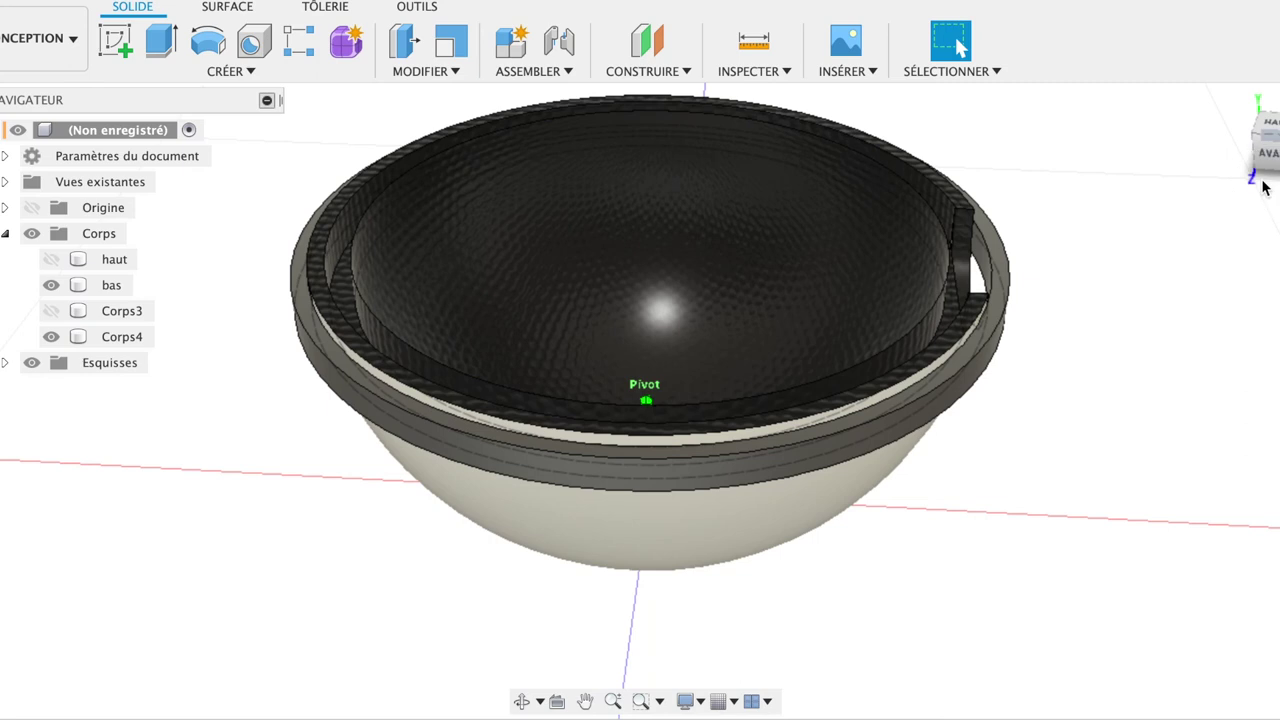
Extrude the ring's top face 0.681 mm upward, joined to Corps4.
{"action": "left_click", "coordinate": [980, 336]}
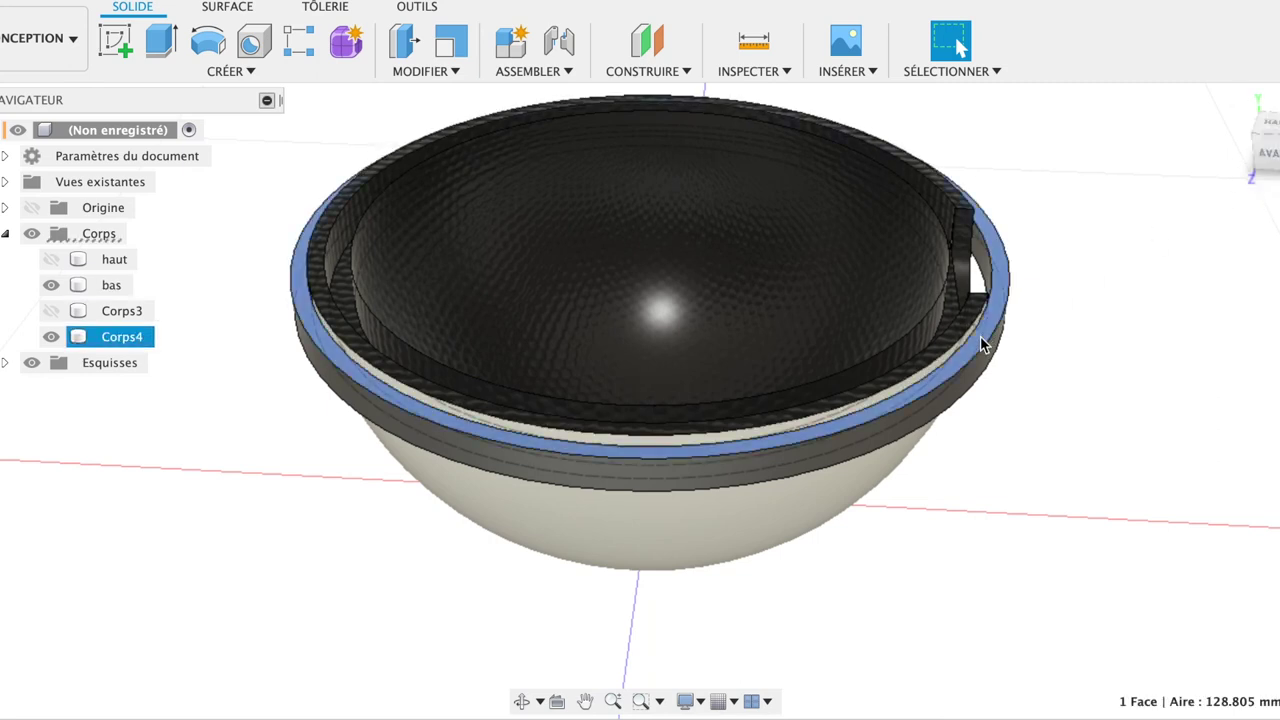
{"action": "key", "text": "e"}
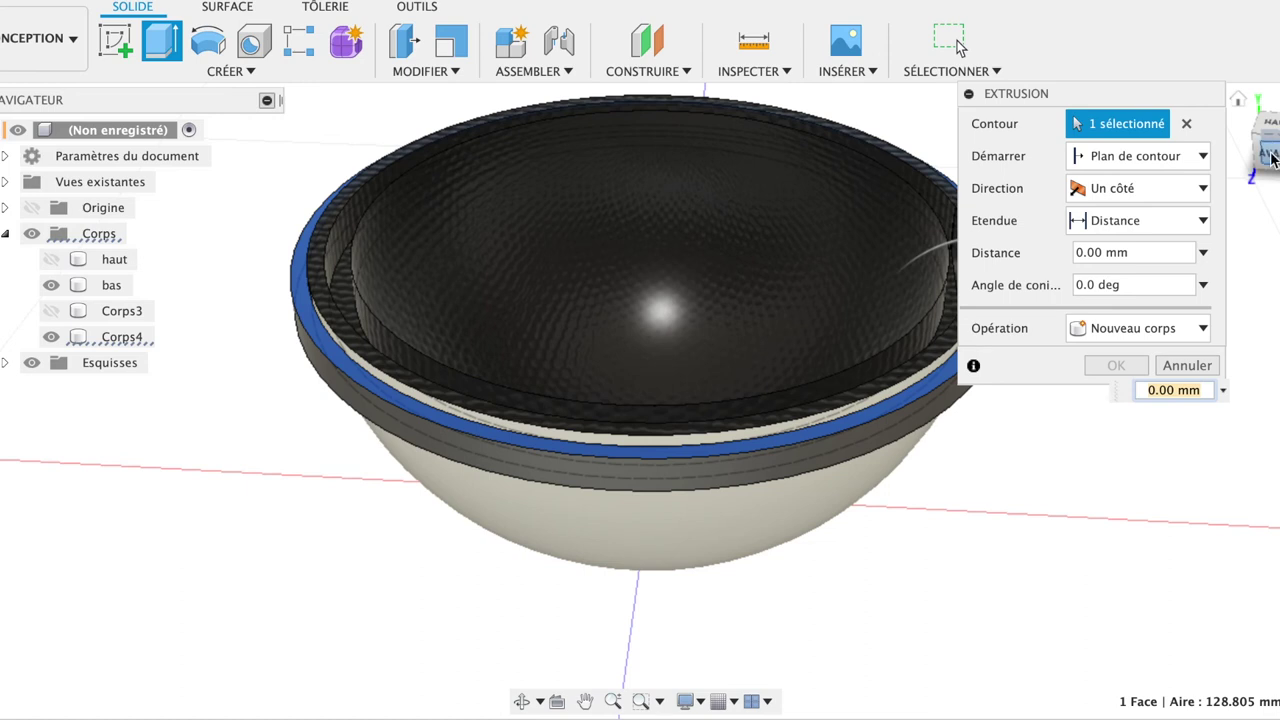
{"action": "left_click", "coordinate": [1270, 156]}
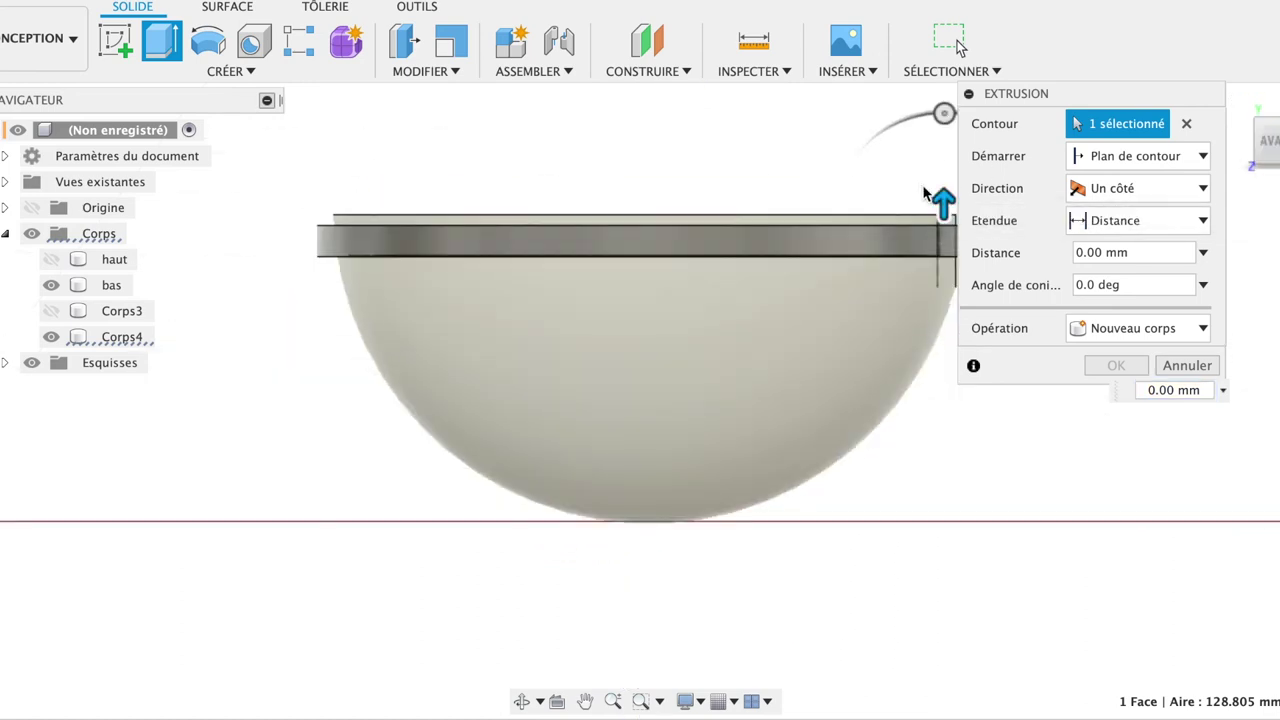
{"action": "left_click_drag", "start_coordinate": [943, 192], "coordinate": [945, 189]}
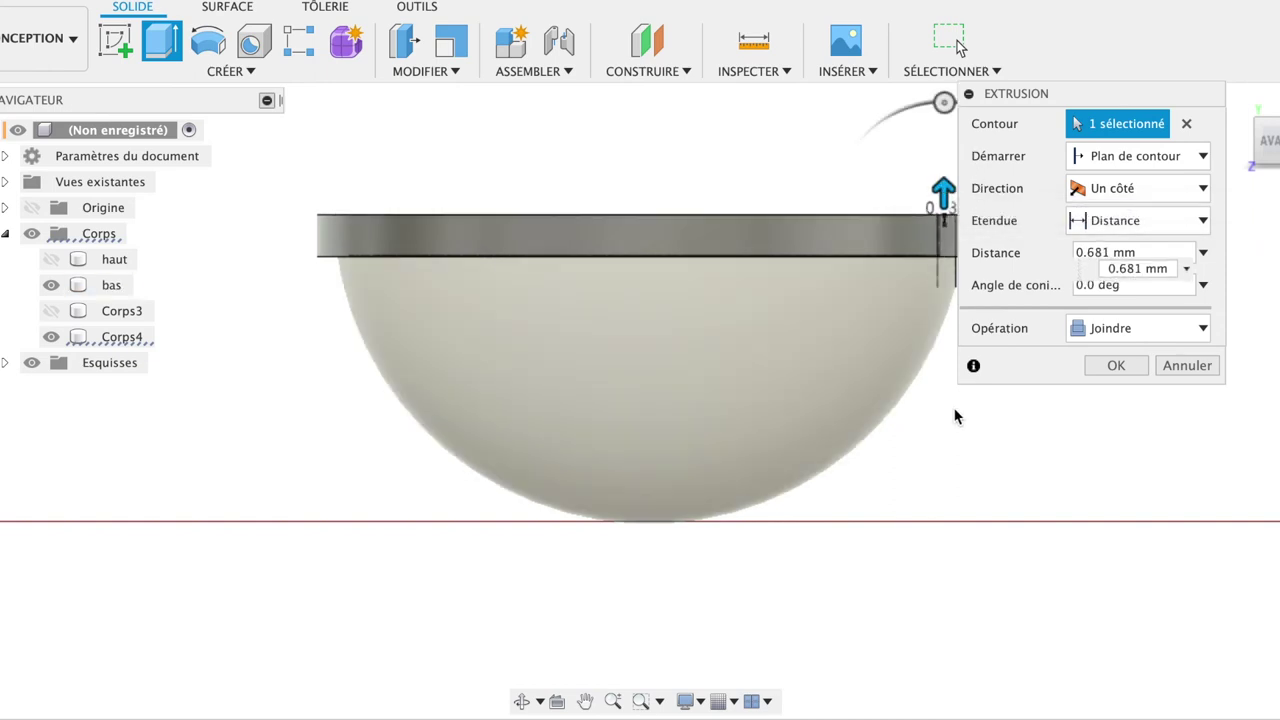
{"action": "left_click", "coordinate": [1117, 367]}
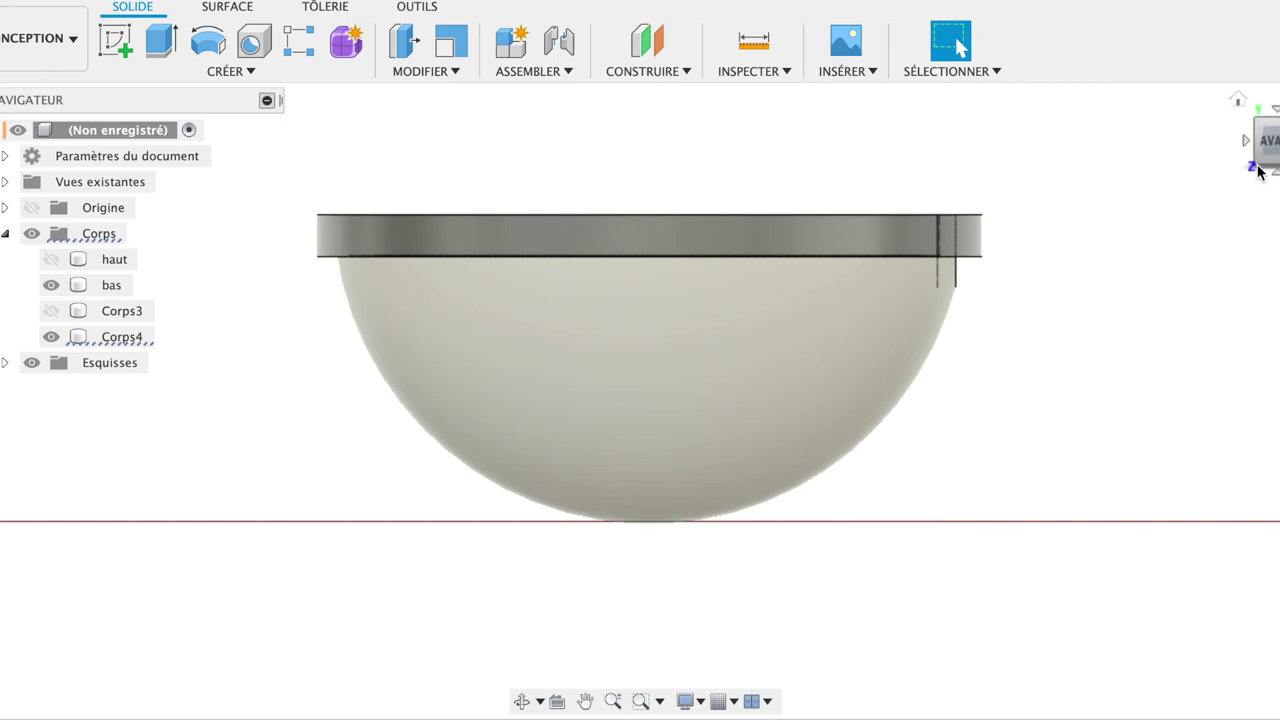
{"action": "mouse_move", "coordinate": [1275, 145]}
{"action": "middle_mouse_down", "text": "shift"}
{"action": "mouse_move", "coordinate": [1219, 214]}
{"action": "mouse_move", "coordinate": [1229, 218]}
{"action": "middle_mouse_up", "text": "shift"}
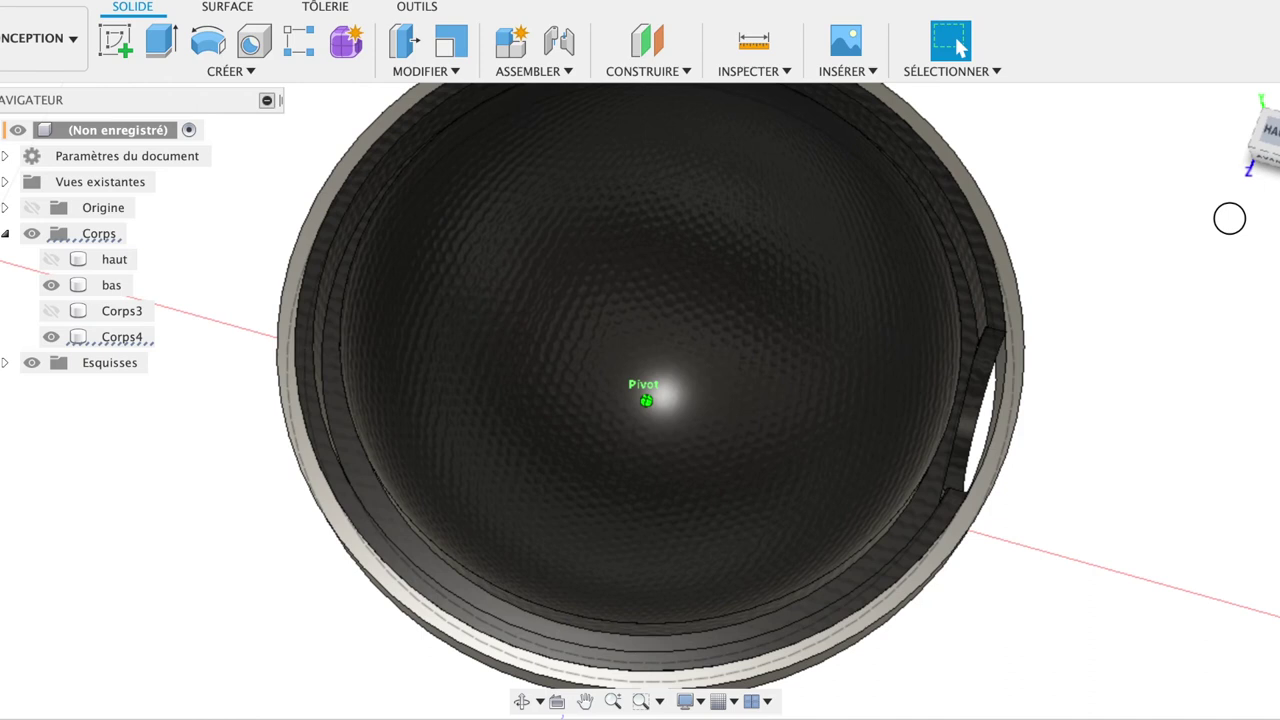
{"action": "left_click", "coordinate": [713, 347]}
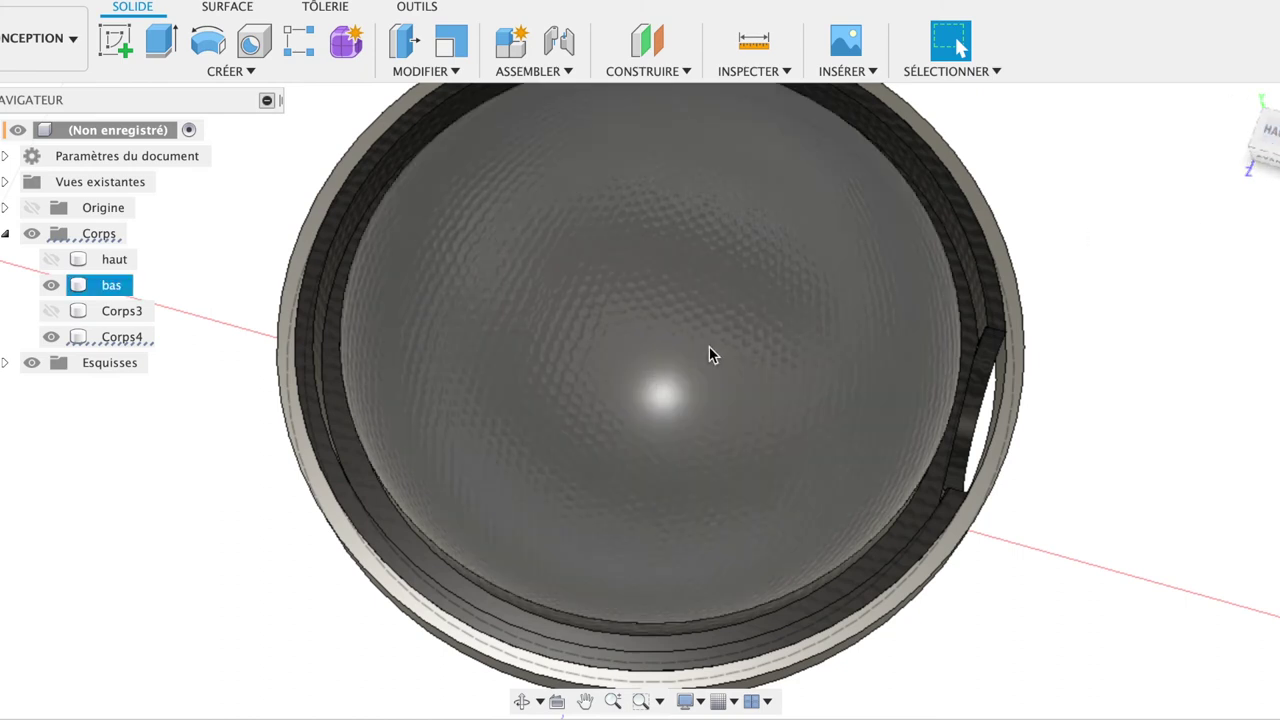
Combine bas as target with Corps4 as tool using the Join operation.
{"action": "left_click", "coordinate": [449, 74]}
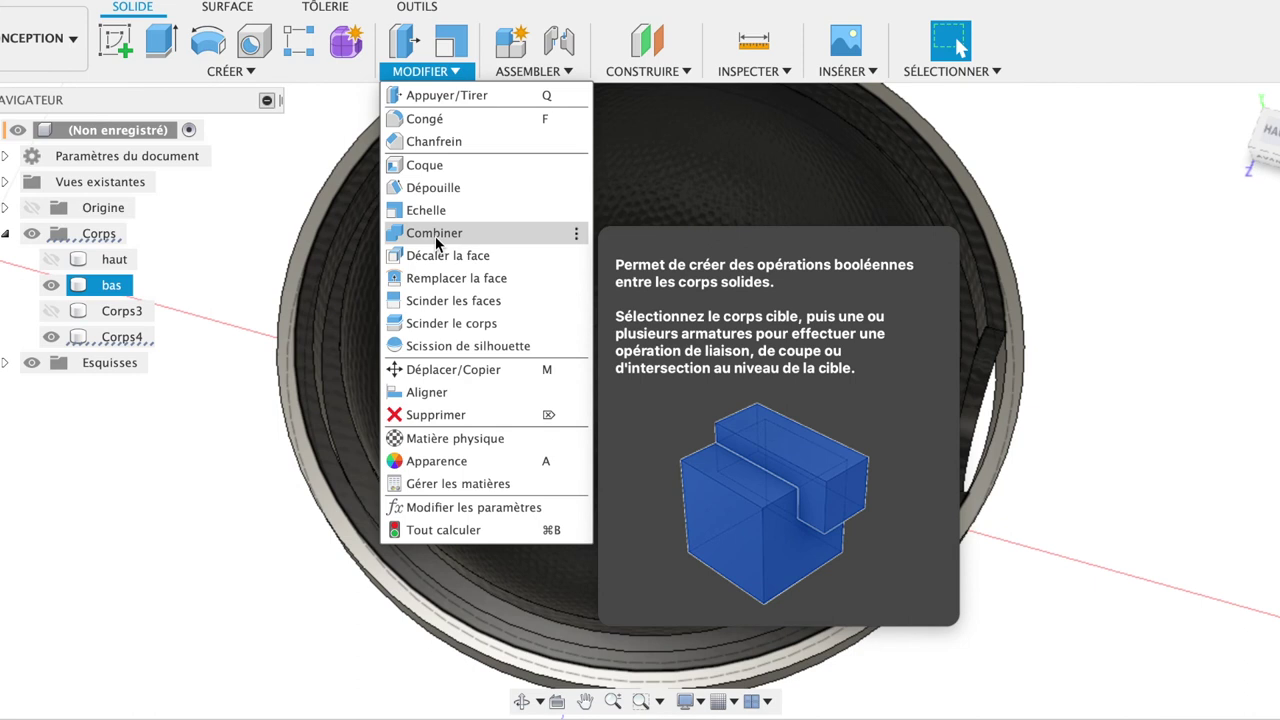
{"action": "left_click", "coordinate": [435, 234]}
{"action": "left_click", "coordinate": [413, 398]}
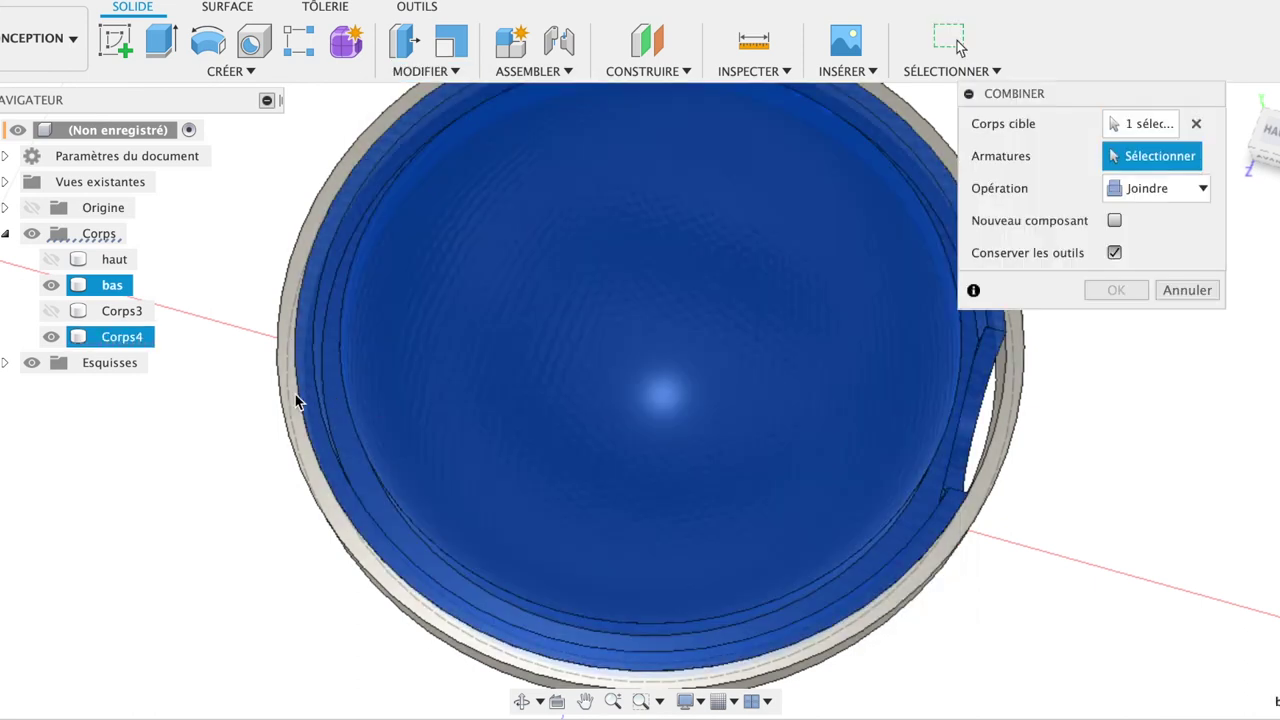
{"action": "left_click", "coordinate": [289, 399]}
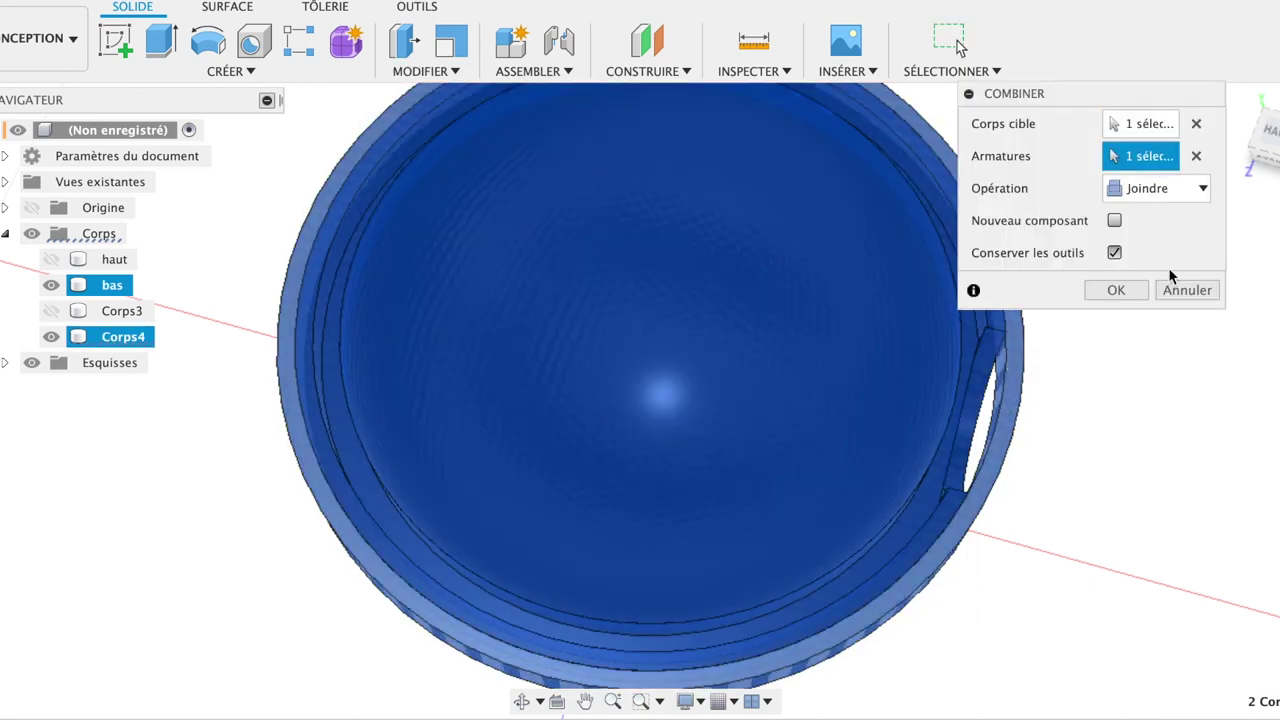
{"action": "left_click", "coordinate": [1115, 290]}
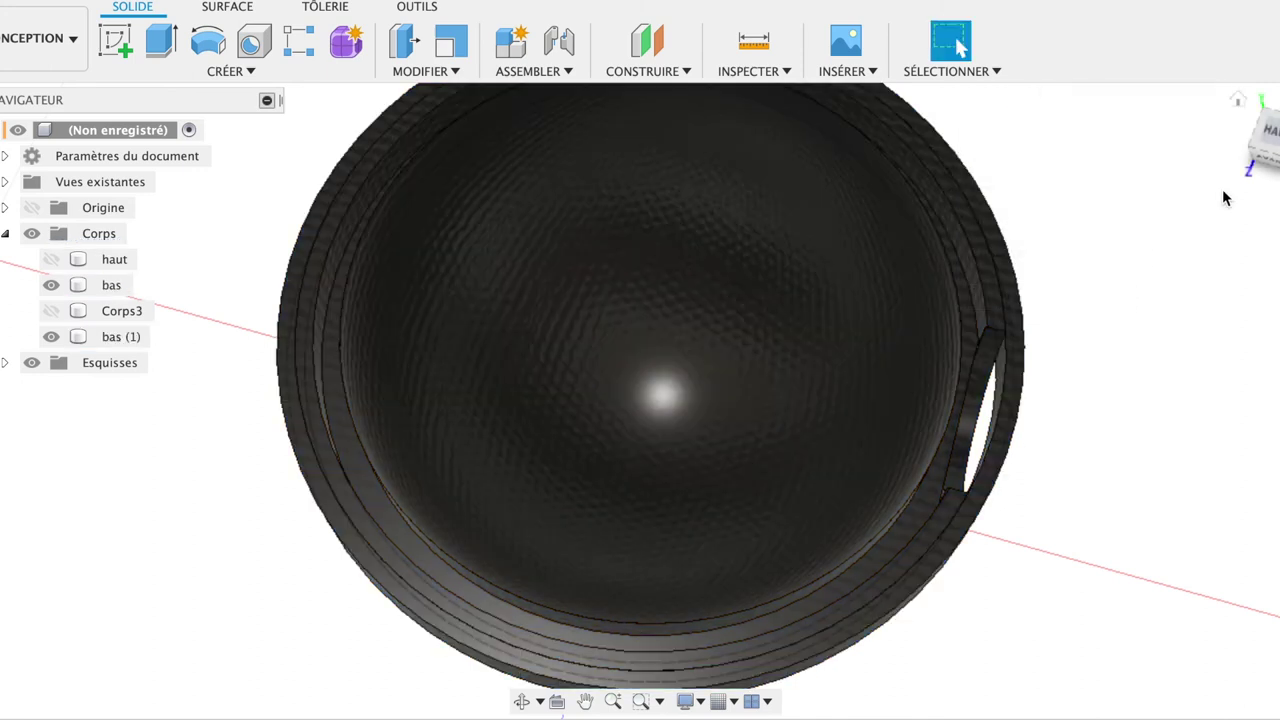
Show the haut body and orbit to inspect the band and the bas (1) wedge.
{"action": "mouse_move", "coordinate": [1276, 140]}
{"action": "middle_mouse_down", "text": "shift"}
{"action": "mouse_move", "coordinate": [1176, 93]}
{"action": "mouse_move", "coordinate": [1109, 106]}
{"action": "mouse_move", "coordinate": [1110, 140]}
{"action": "mouse_move", "coordinate": [1166, 134]}
{"action": "middle_mouse_up", "text": "shift"}
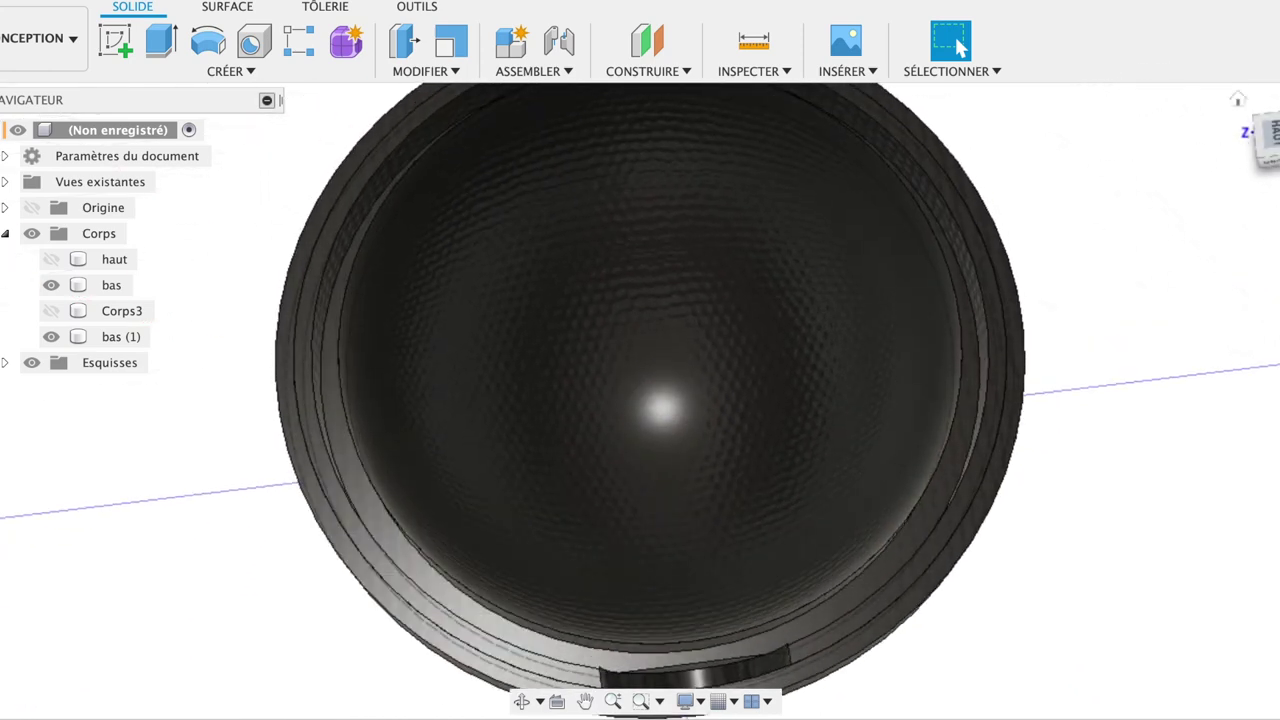
{"action": "left_click", "coordinate": [1266, 135]}
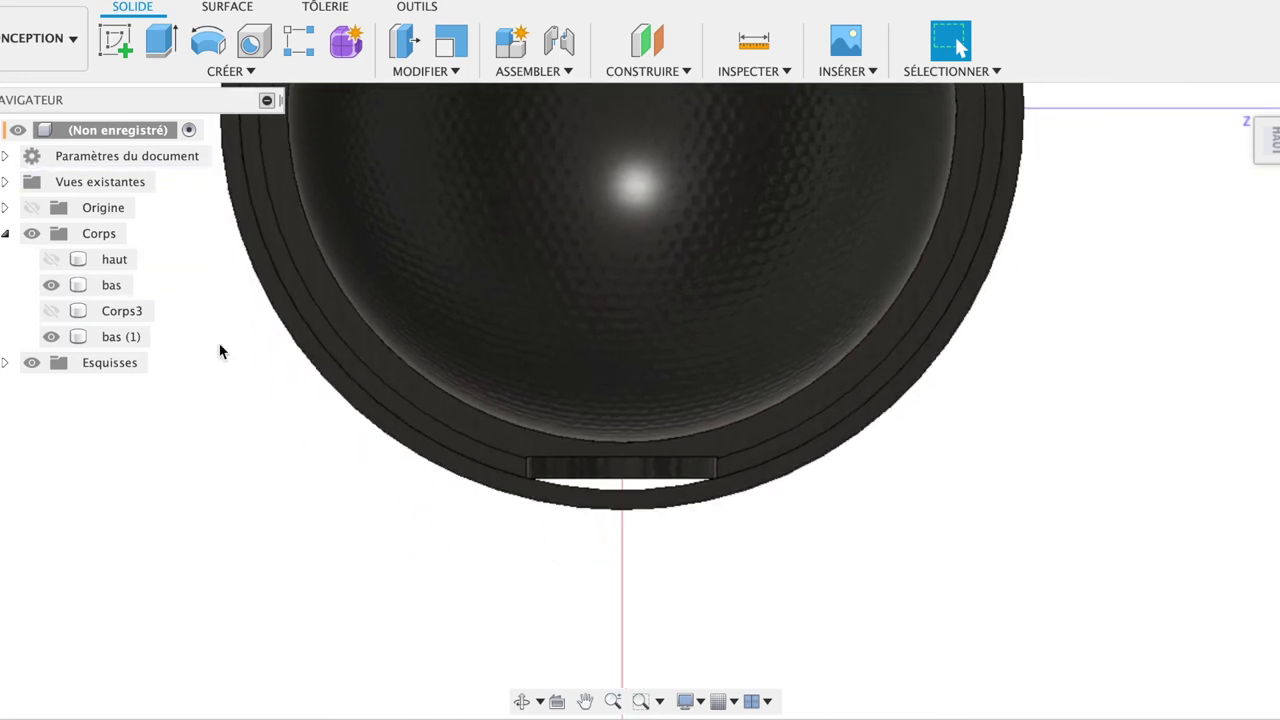
{"action": "left_click", "coordinate": [51, 260]}
{"action": "left_click", "coordinate": [53, 258]}
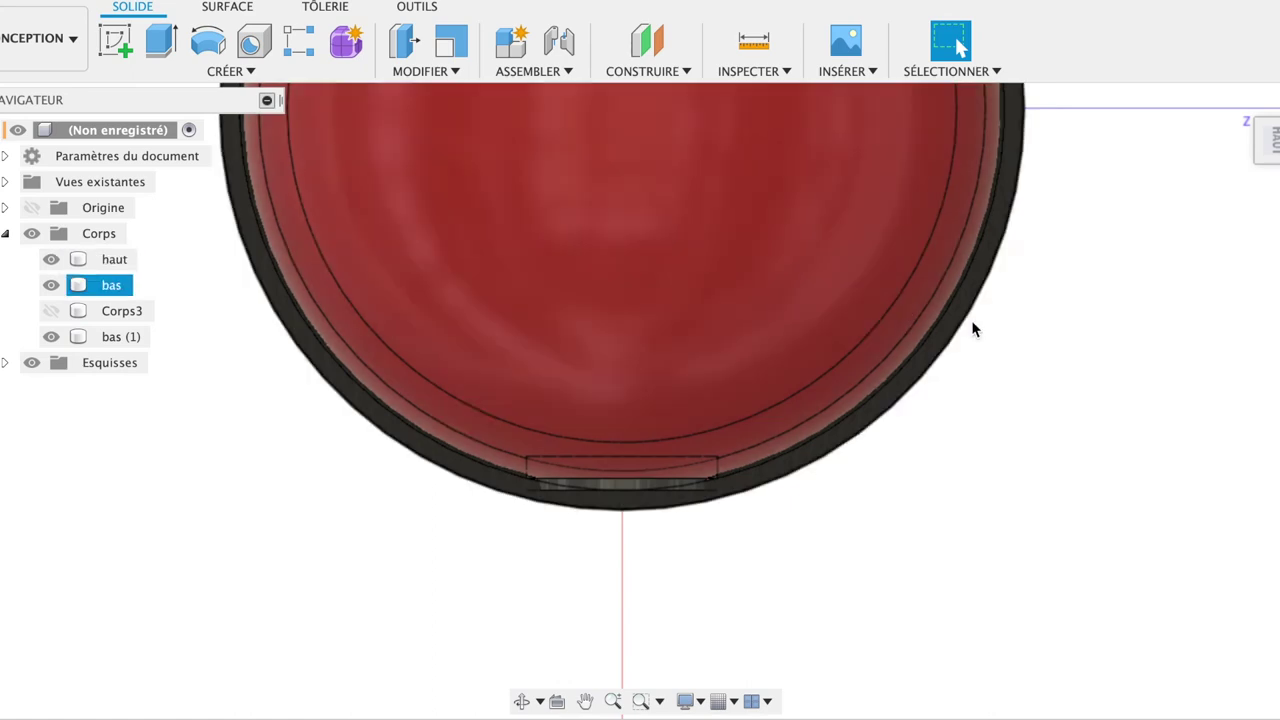
{"action": "left_click_drag", "start_coordinate": [1272, 150], "coordinate": [1240, 68]}
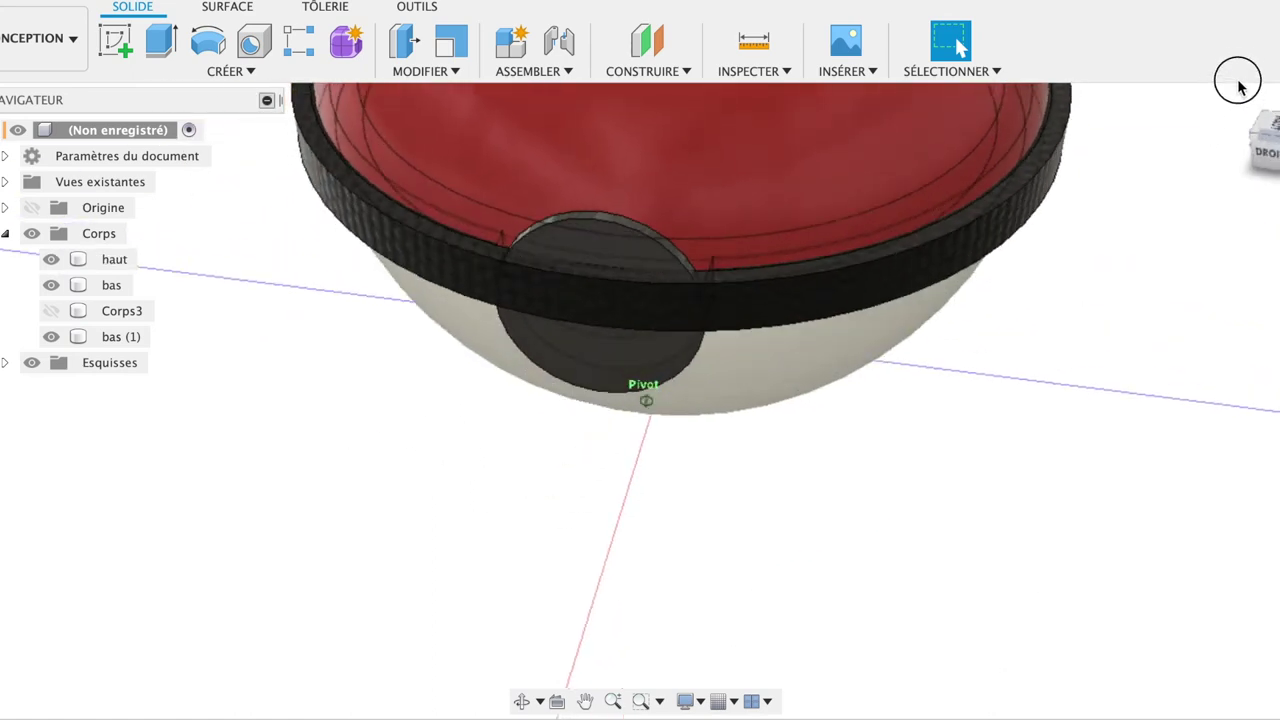
{"action": "middle_click_drag", "start_coordinate": [1238, 68], "coordinate": [1178, 124], "text": "shift"}
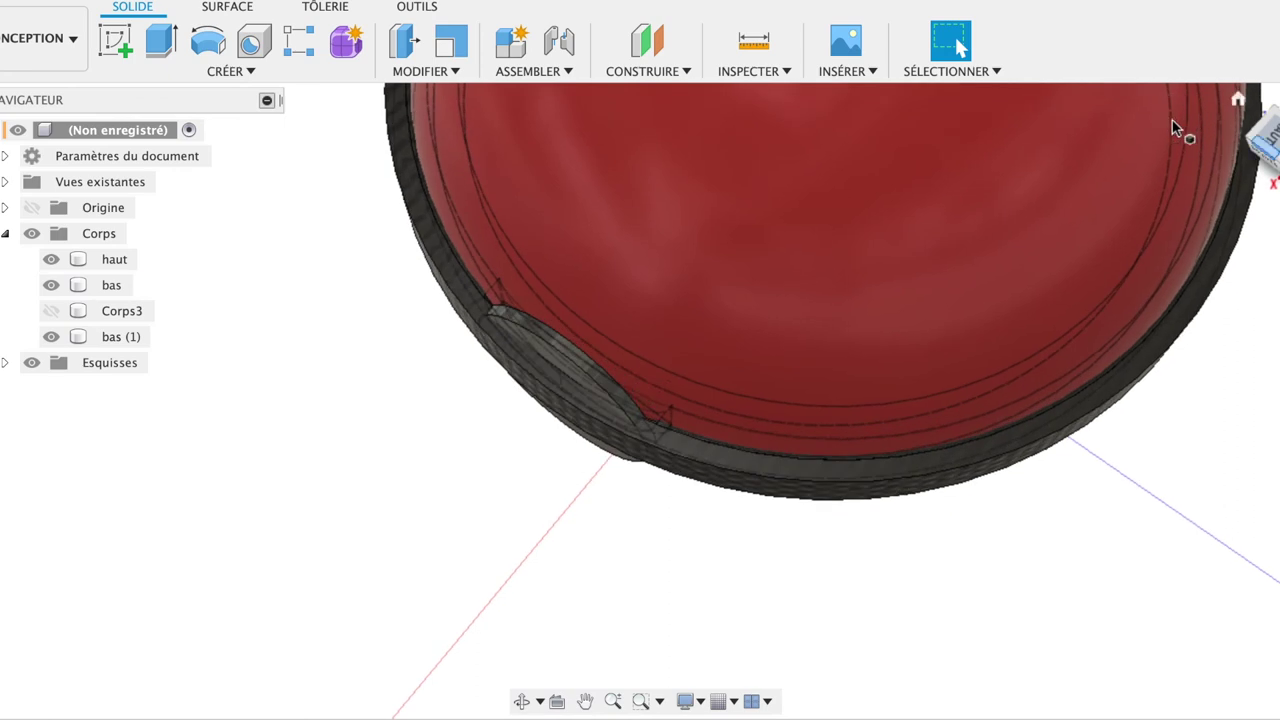
{"action": "left_click", "coordinate": [646, 434]}
{"action": "left_click", "coordinate": [572, 374]}
{"action": "left_click", "coordinate": [571, 373]}
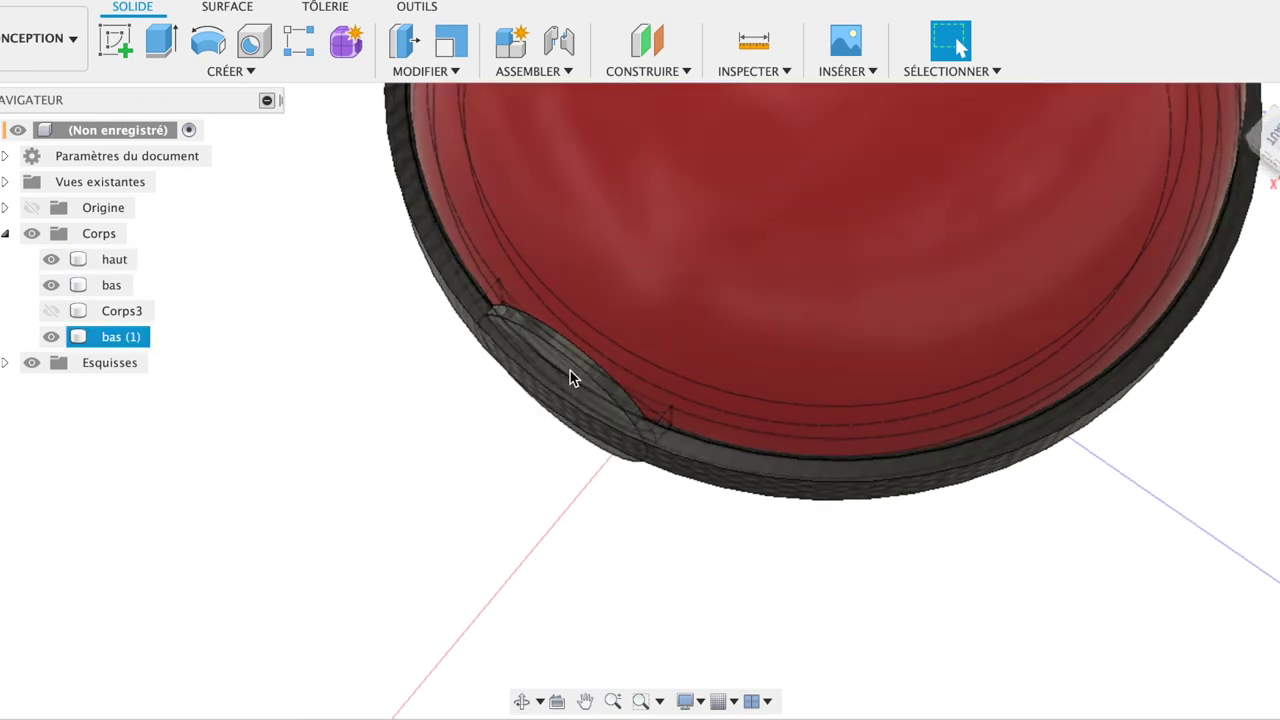
{"action": "left_click", "coordinate": [590, 470]}
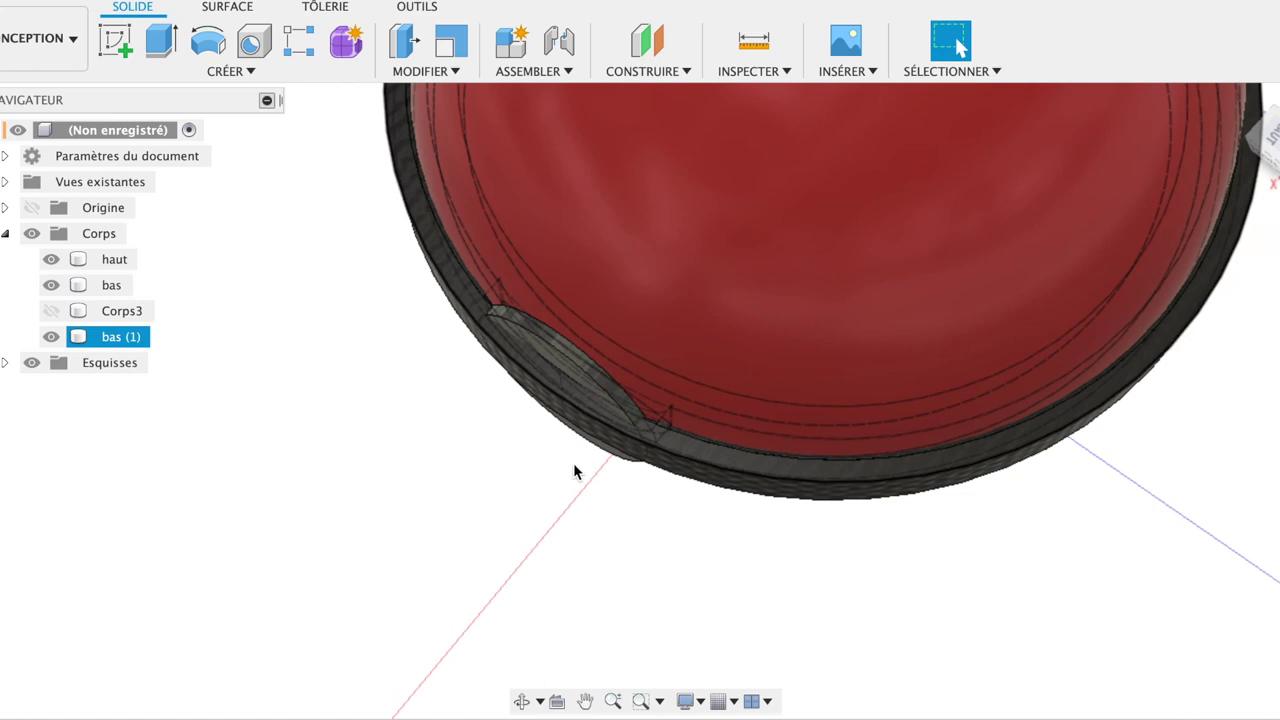
Hide the bas body and select the round button face on the band.
{"action": "left_click", "coordinate": [51, 285]}
{"action": "left_click", "coordinate": [530, 385]}
{"action": "left_click", "coordinate": [586, 387]}
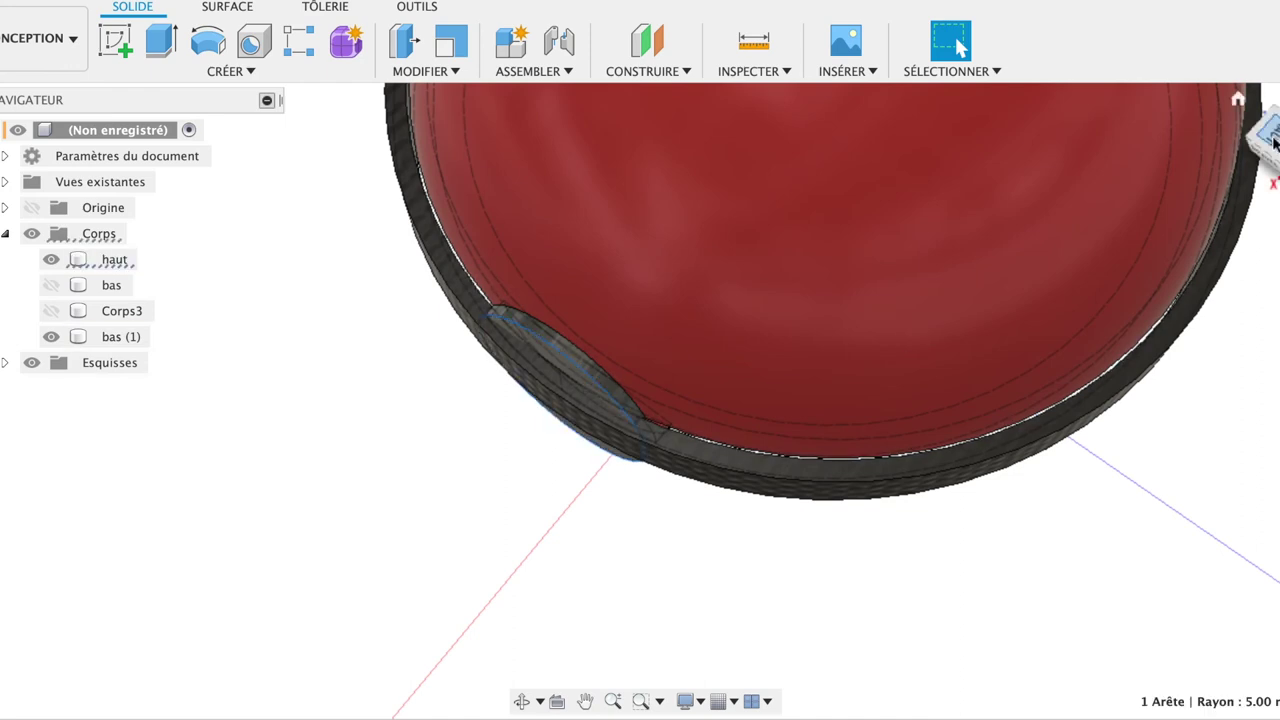
{"action": "middle_click_drag", "start_coordinate": [1262, 140], "coordinate": [1275, 100], "text": "shift"}
{"action": "middle_click_drag", "start_coordinate": [700, 300], "coordinate": [782, 262], "text": "shift"}
{"action": "left_click", "coordinate": [782, 262]}
{"action": "left_click", "coordinate": [584, 296]}
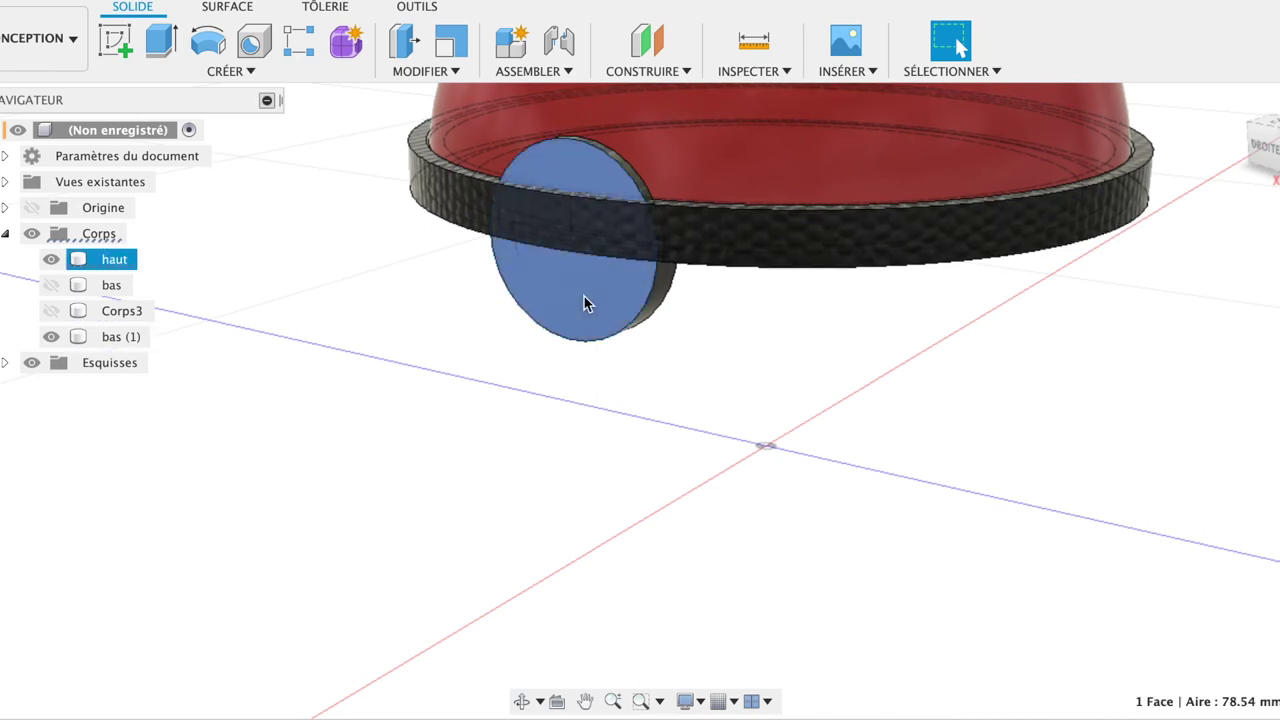
Extrude the round button face 1 mm outward with Join.
{"action": "key", "text": "e"}
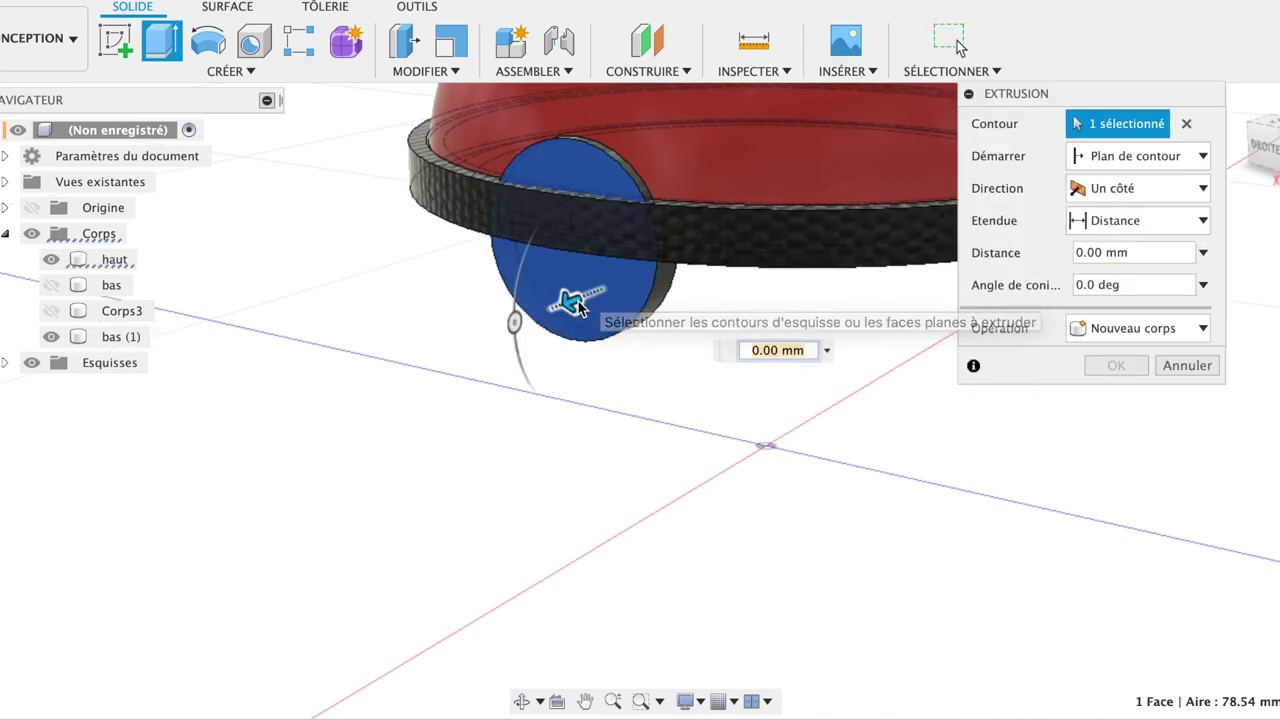
{"action": "mouse_move", "coordinate": [572, 300]}
{"action": "left_mouse_down"}
{"action": "mouse_move", "coordinate": [545, 308]}
{"action": "mouse_move", "coordinate": [556, 303]}
{"action": "left_mouse_up"}
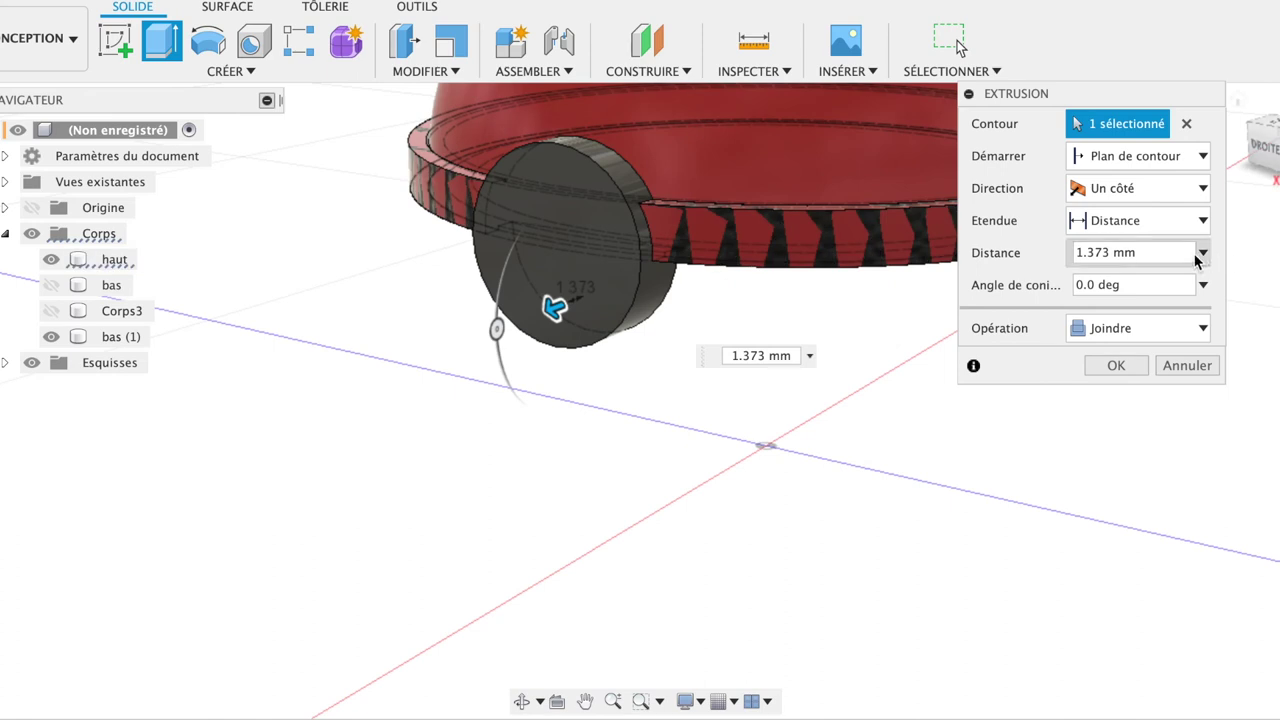
{"action": "left_click_drag", "start_coordinate": [1165, 254], "coordinate": [1081, 247]}
{"action": "type", "text": "11"}
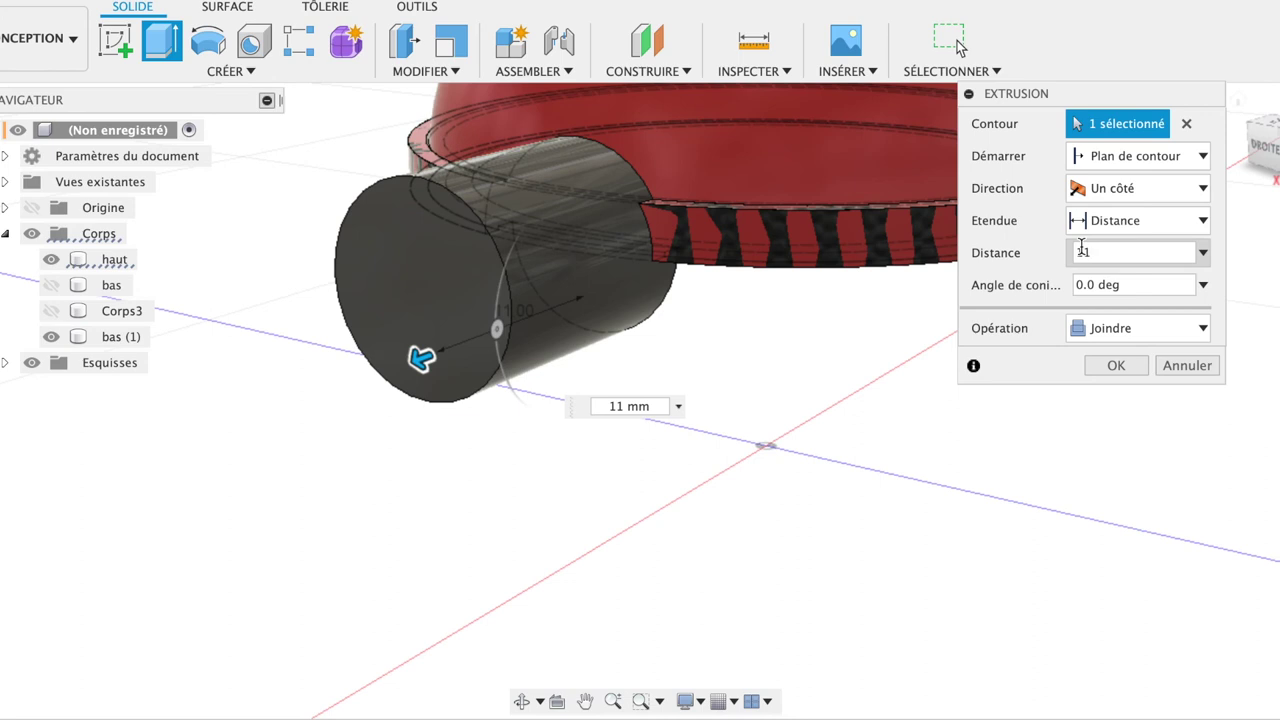
{"action": "key", "text": "BackSpace"}
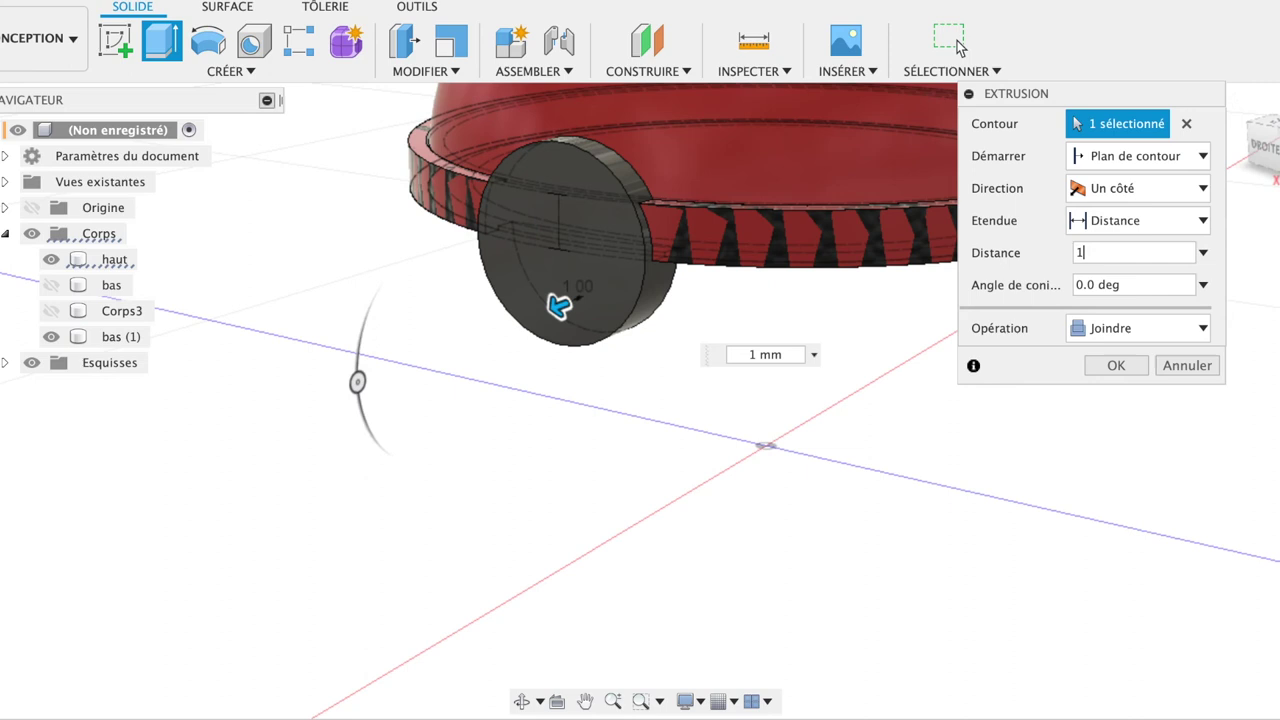
{"action": "left_click", "coordinate": [1115, 365]}
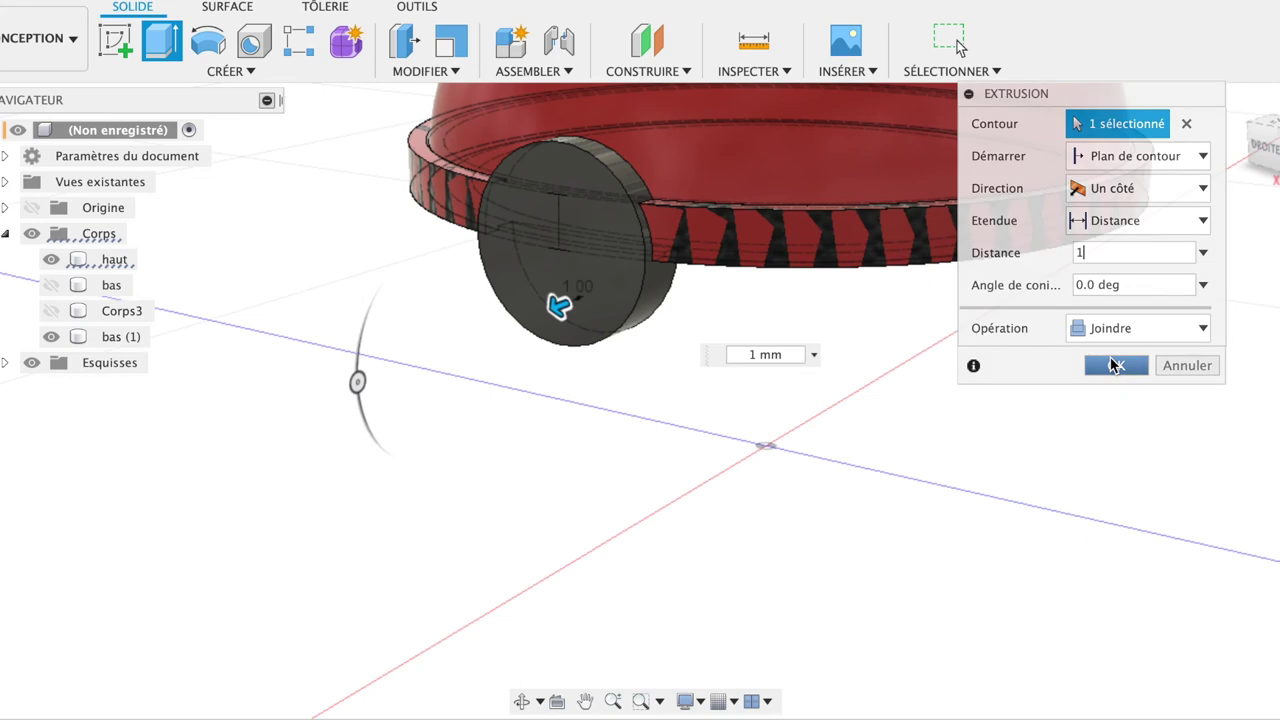
Unhide the white bas body, return to the home view and select the haut body.
{"action": "left_click", "coordinate": [50, 286]}
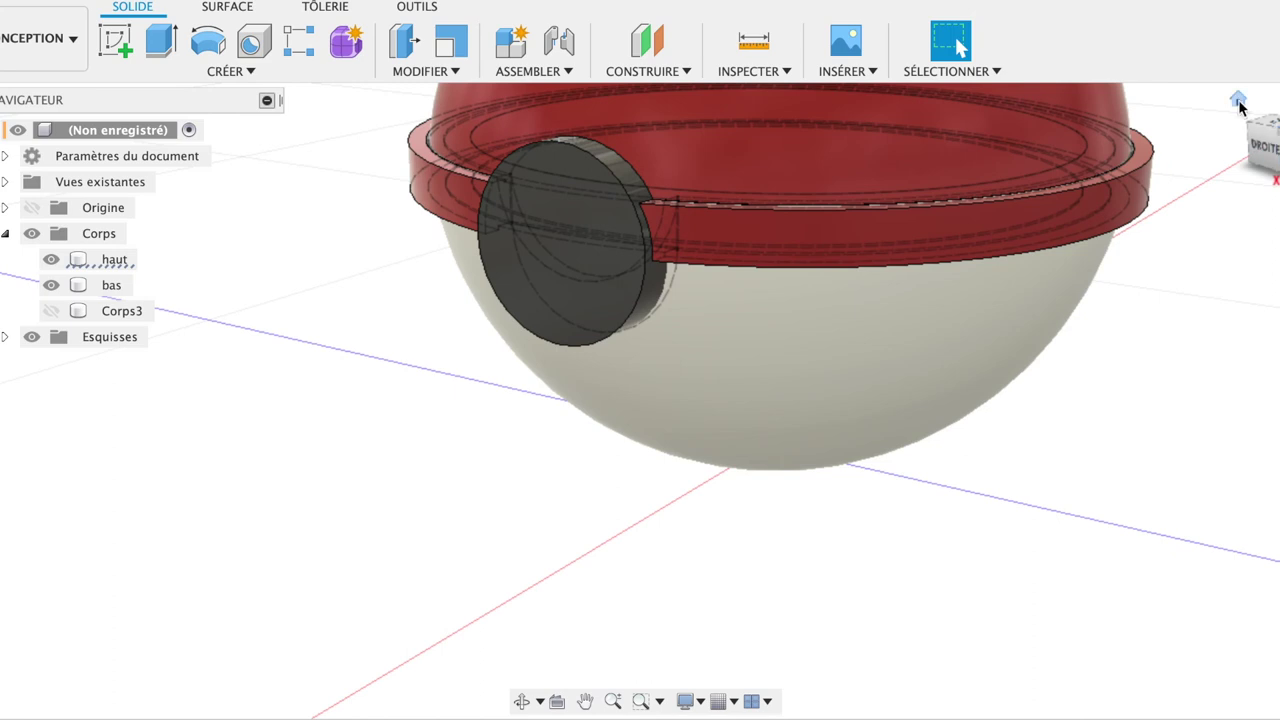
{"action": "left_click", "coordinate": [1238, 100]}
{"action": "mouse_move", "coordinate": [1249, 134]}
{"action": "left_mouse_down"}
{"action": "mouse_move", "coordinate": [1187, 92]}
{"action": "mouse_move", "coordinate": [1172, 106]}
{"action": "mouse_move", "coordinate": [1270, 110]}
{"action": "mouse_move", "coordinate": [1262, 125]}
{"action": "left_mouse_up"}
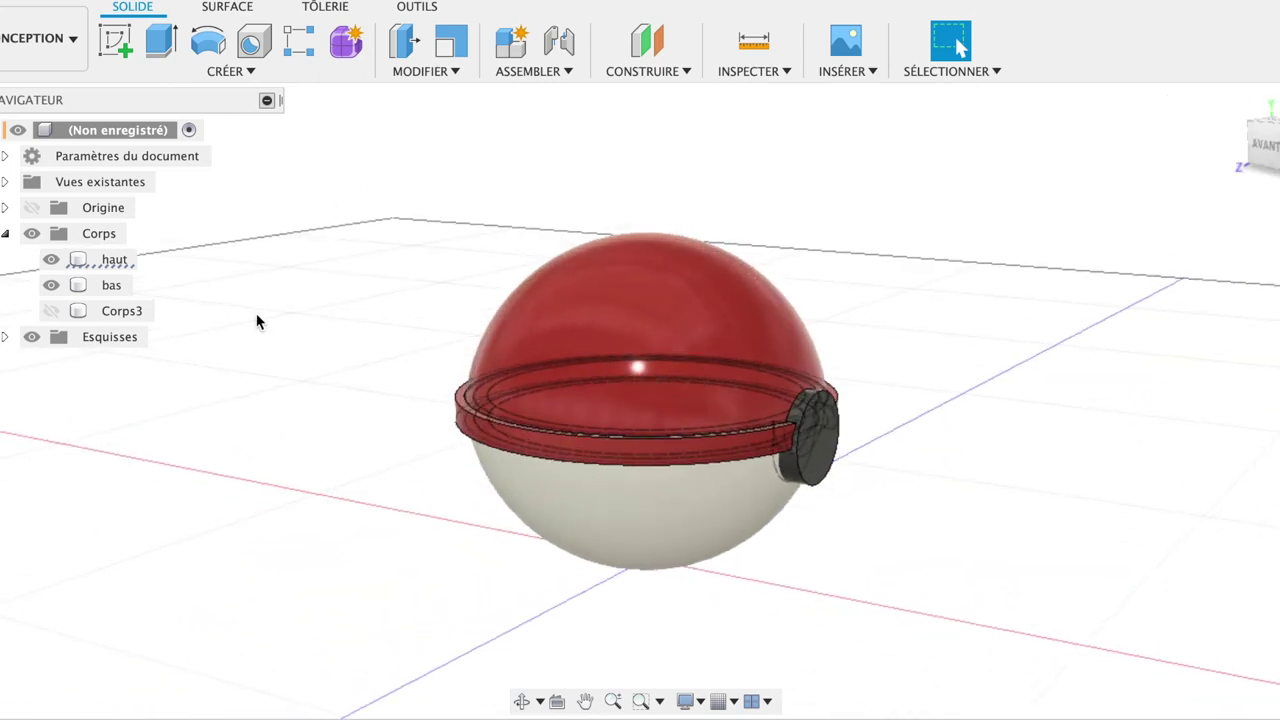
{"action": "left_click", "coordinate": [122, 260]}
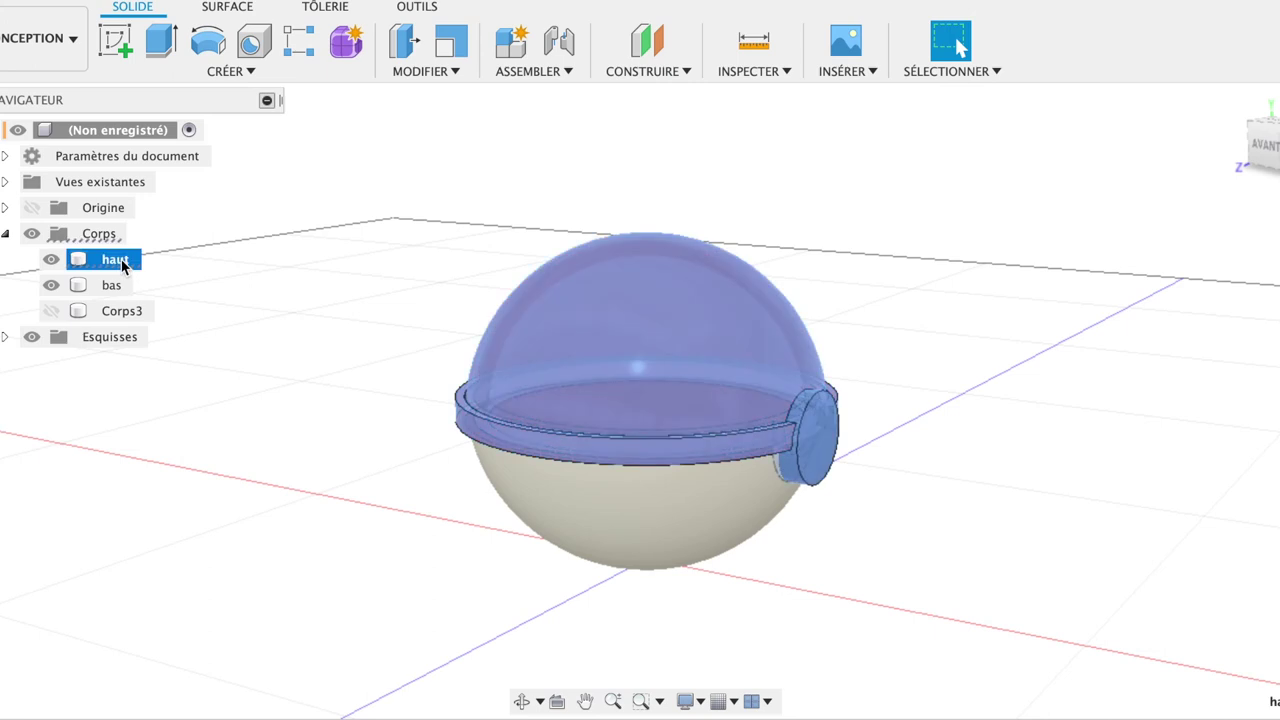
{"action": "right_click", "coordinate": [124, 266]}
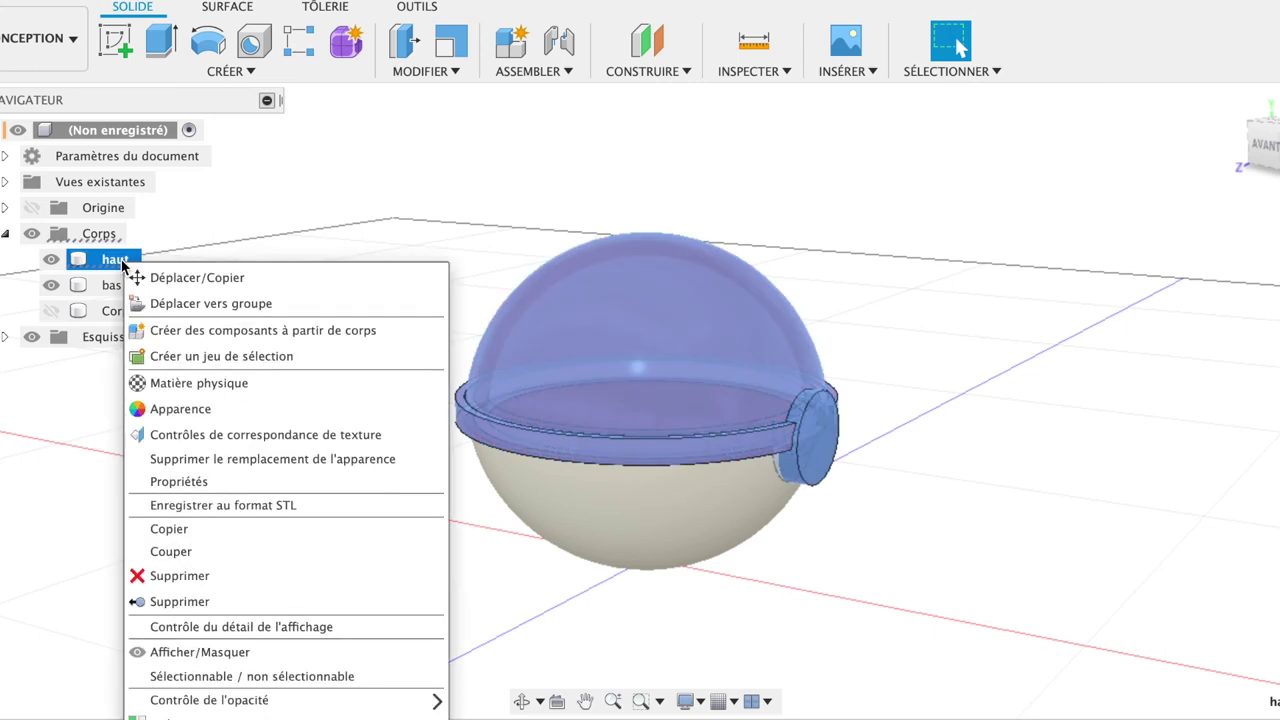
In the Appearance panel, switch to per-face mode and apply textured plastic to the band.
{"action": "left_click", "coordinate": [195, 410]}
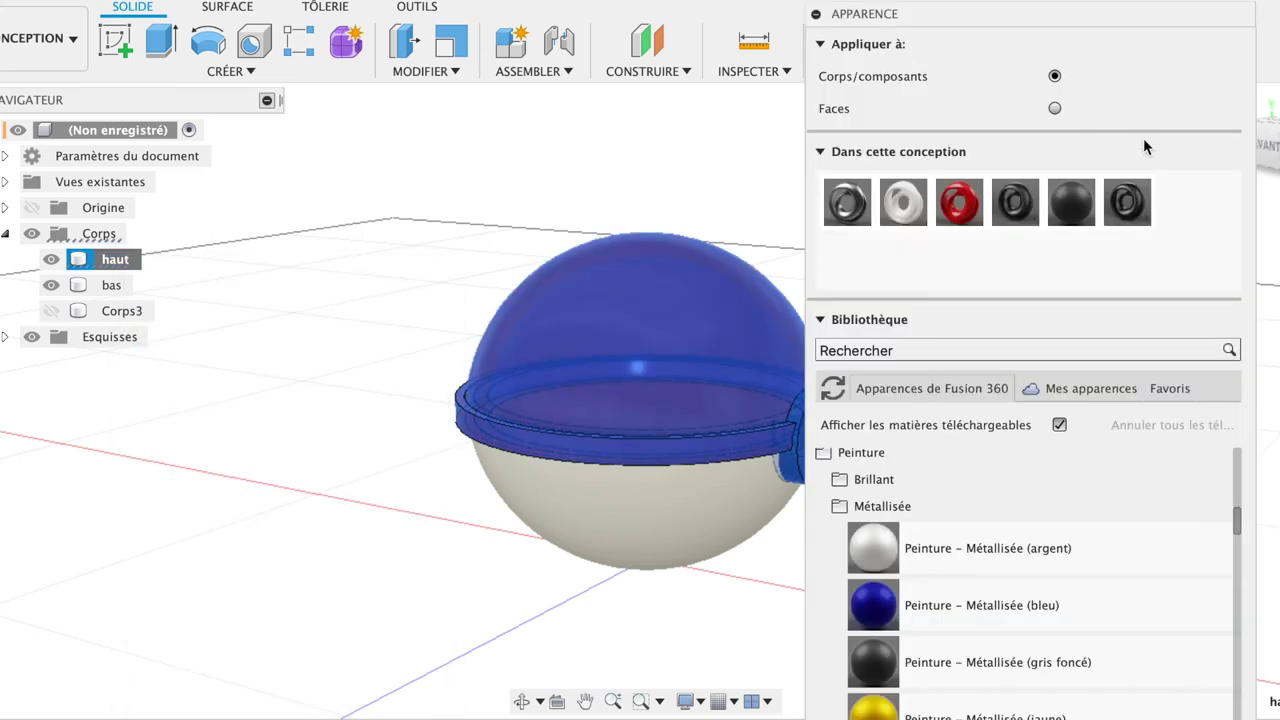
{"action": "left_click_drag", "start_coordinate": [1130, 203], "coordinate": [797, 383]}
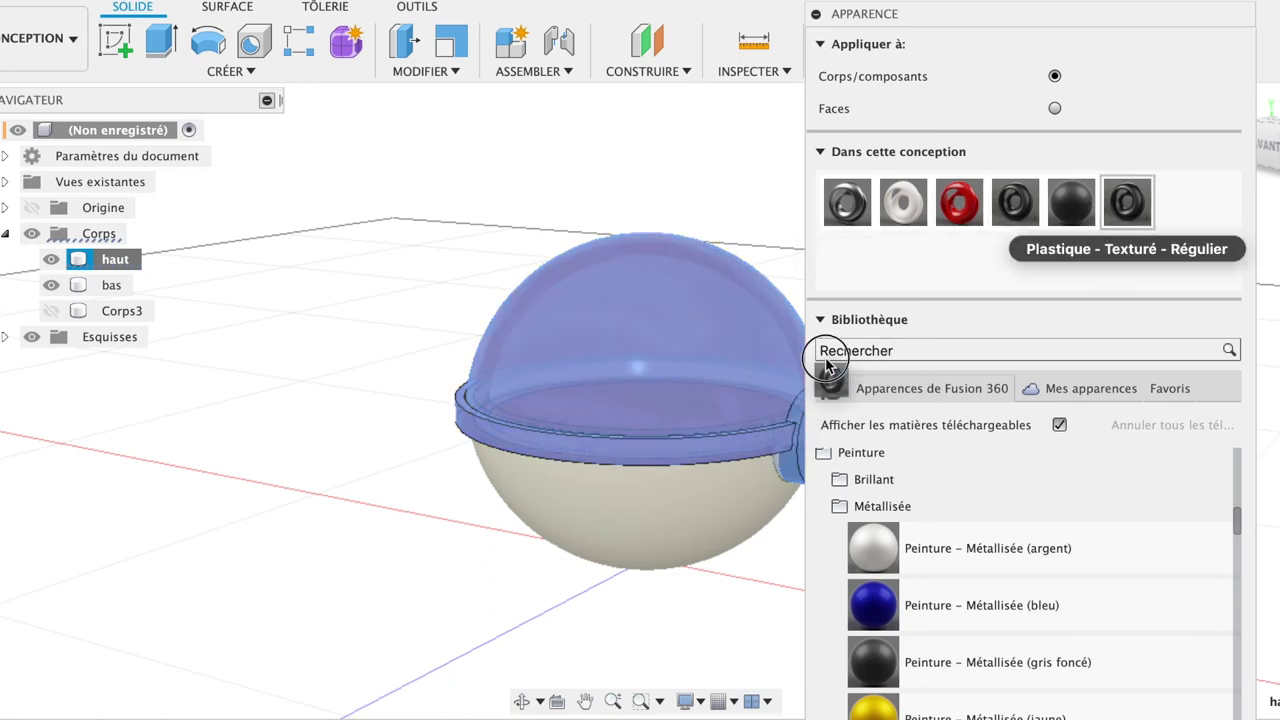
{"action": "left_click_drag", "start_coordinate": [797, 383], "coordinate": [1162, 216]}
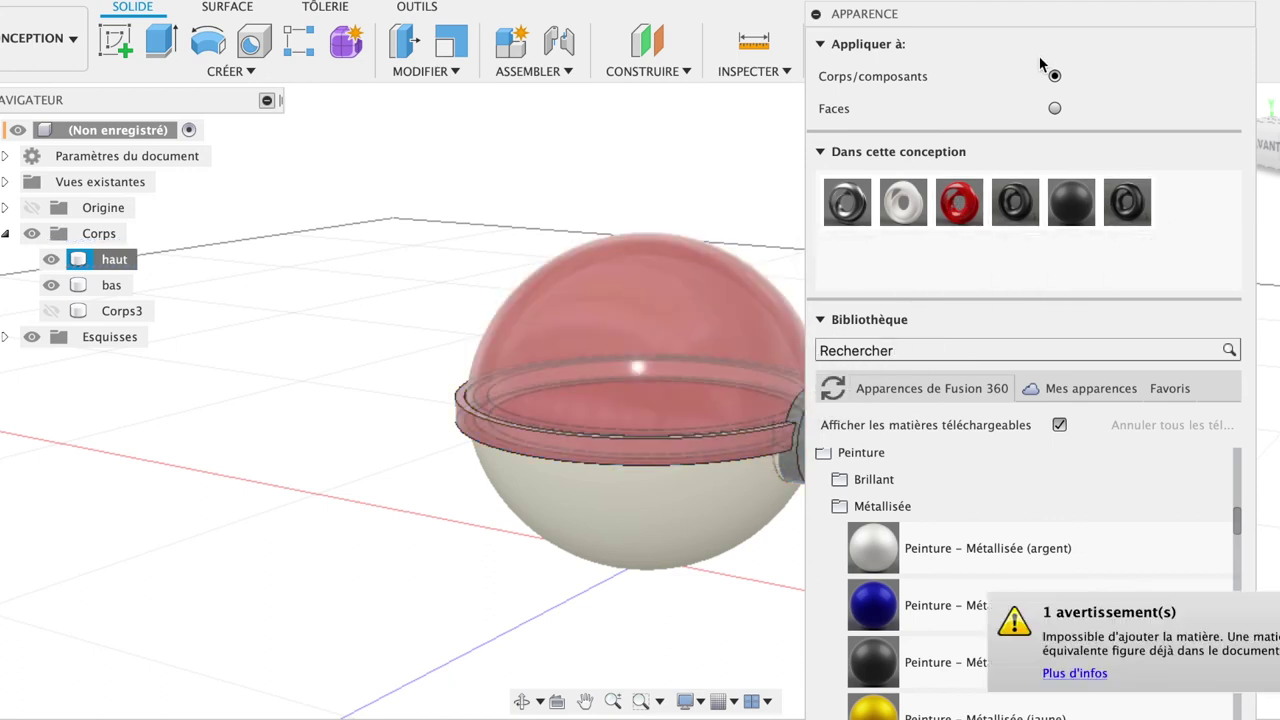
{"action": "left_click", "coordinate": [1055, 109]}
{"action": "left_click_drag", "start_coordinate": [1128, 203], "coordinate": [764, 437]}
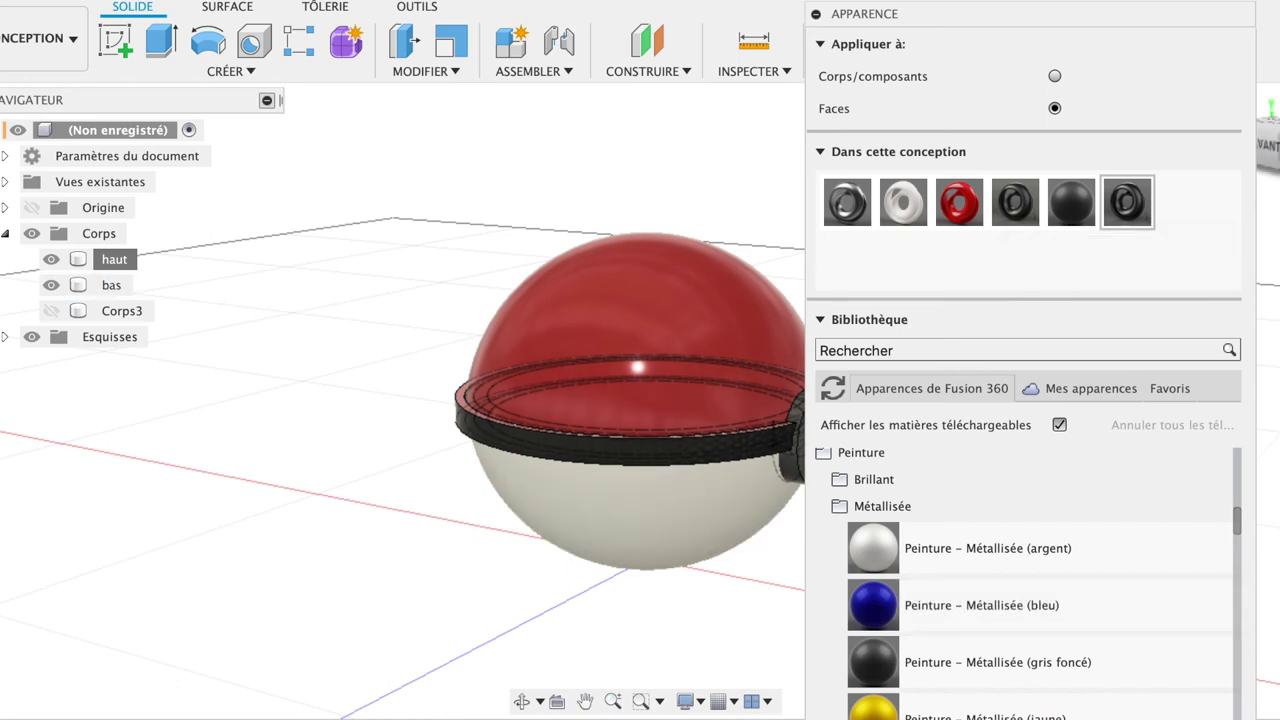
Hide the bas body and view the red top half from above.
{"action": "middle_click_drag", "start_coordinate": [1268, 150], "coordinate": [1268, 218], "text": "shift"}
{"action": "middle_click_drag", "start_coordinate": [1266, 224], "coordinate": [1250, 222], "text": "shift"}
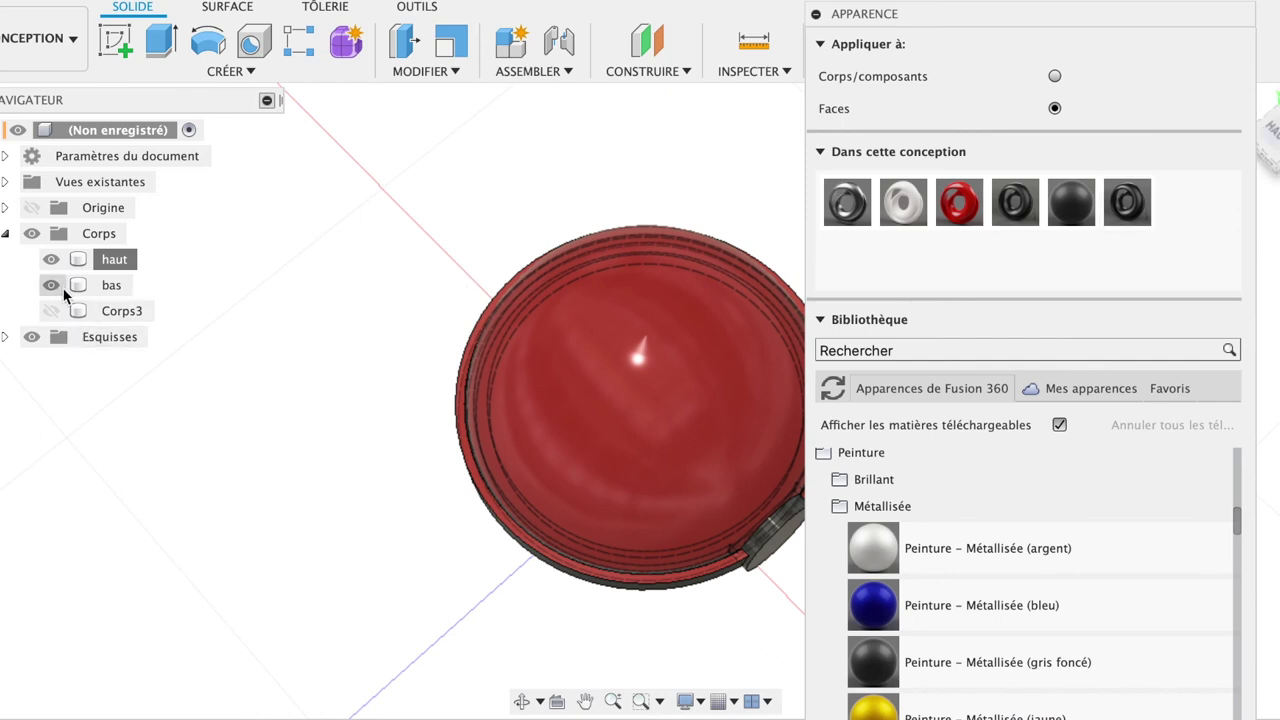
{"action": "left_click", "coordinate": [51, 285]}
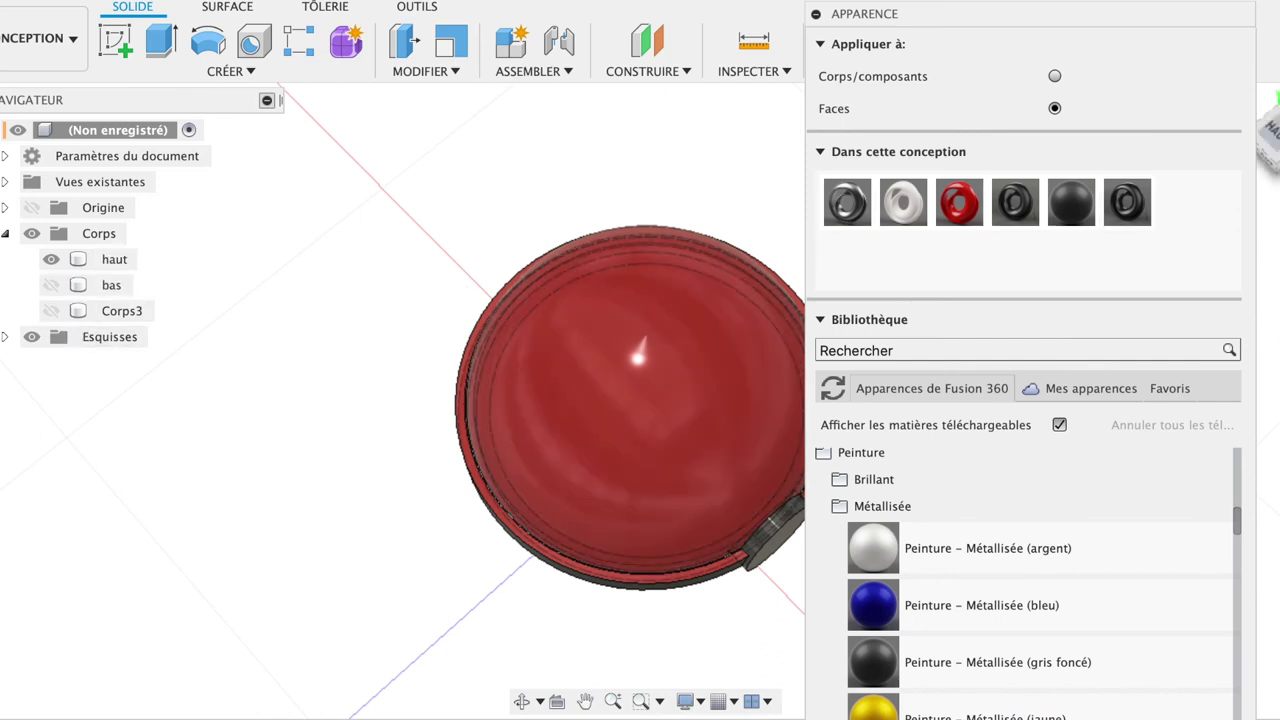
{"action": "left_click", "coordinate": [1270, 135]}
{"action": "left_click", "coordinate": [594, 420]}
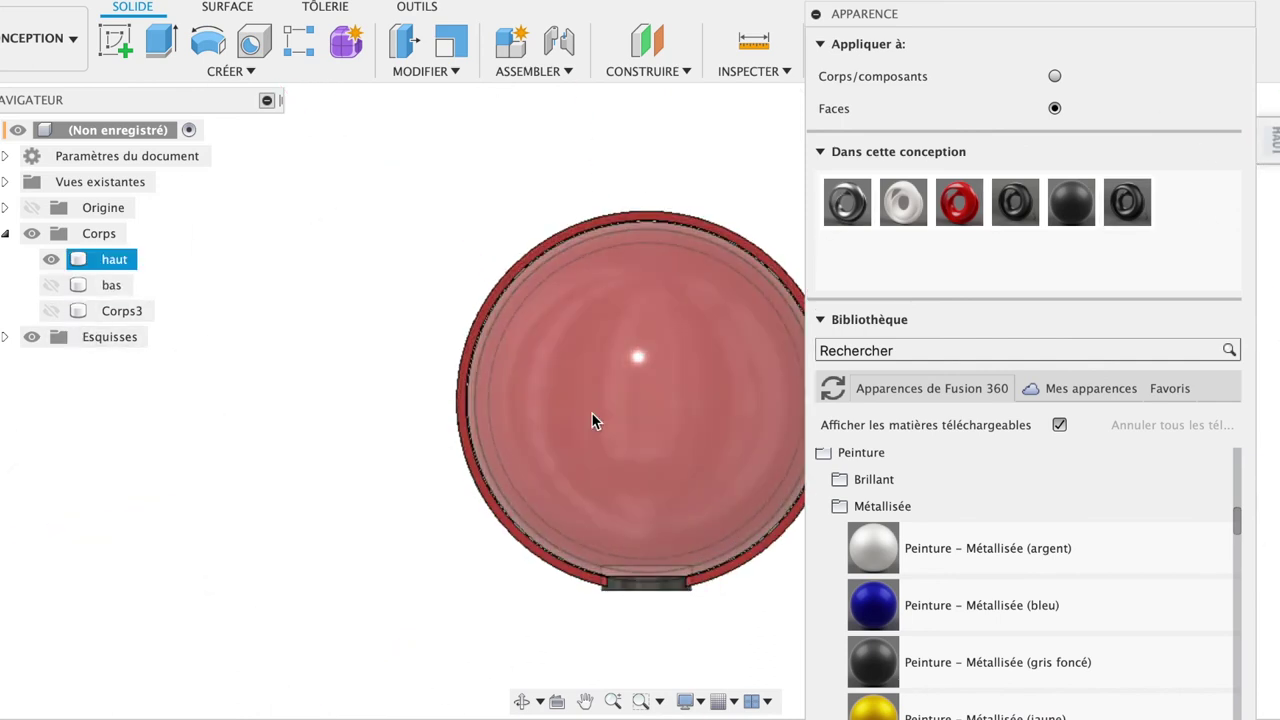
{"action": "scroll", "coordinate": [609, 333], "scroll_direction": "up", "scroll_amount": 3}
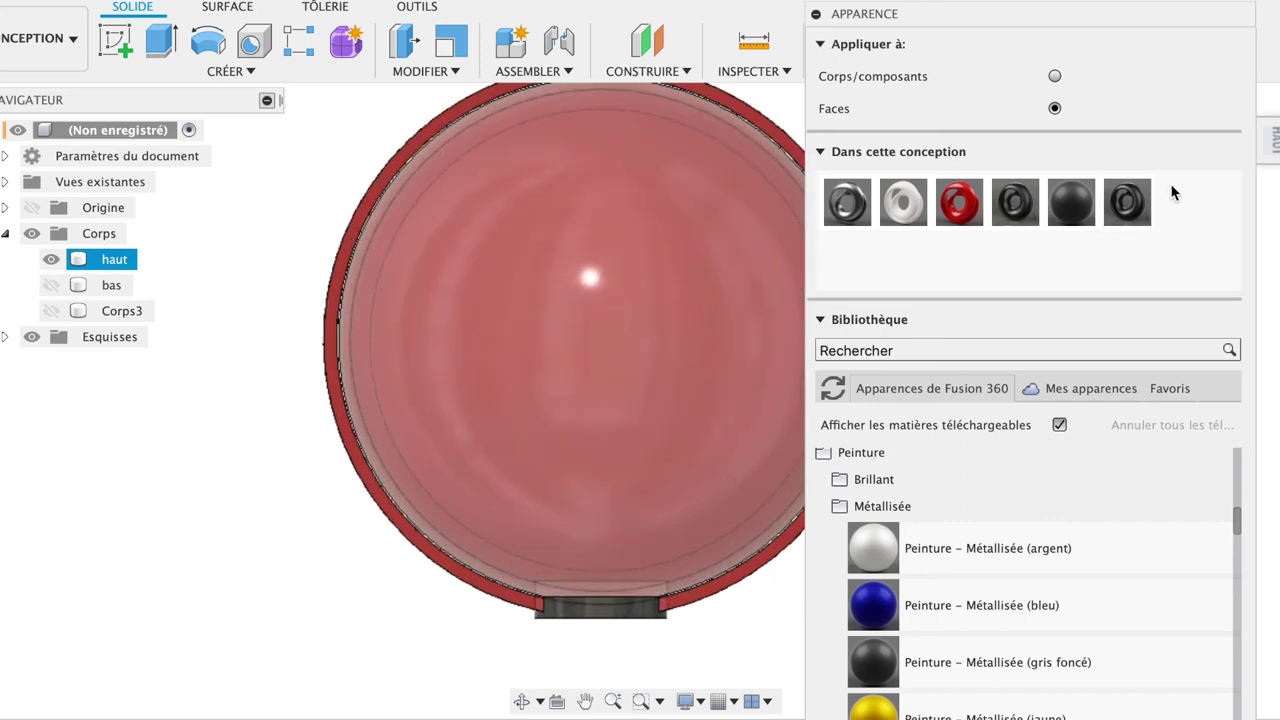
Apply the dark appearance to the band ring, undoing a misapplied swatch, then deselect.
{"action": "left_click_drag", "start_coordinate": [1122, 203], "coordinate": [770, 555]}
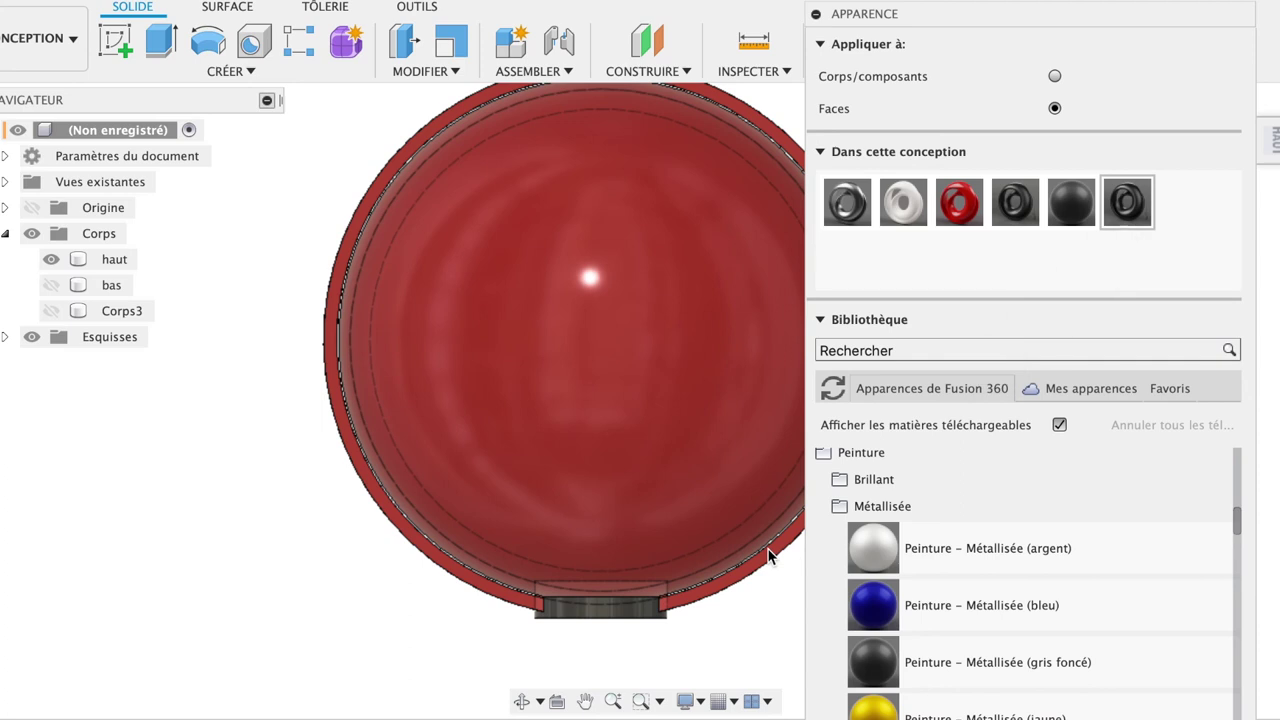
{"action": "left_click_drag", "start_coordinate": [770, 555], "coordinate": [1150, 245]}
{"action": "left_click_drag", "start_coordinate": [1135, 195], "coordinate": [745, 578]}
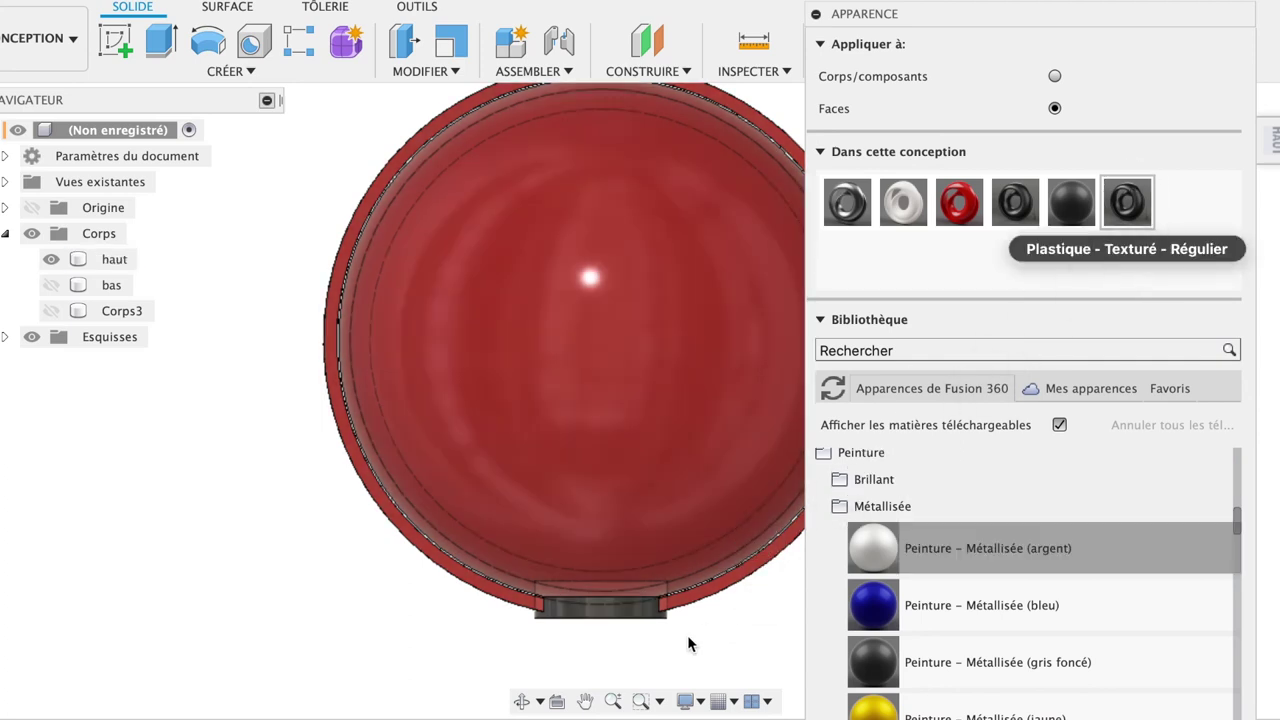
{"action": "scroll", "coordinate": [687, 635], "scroll_direction": "up", "scroll_amount": 3}
{"action": "key", "text": "ctrl+z"}
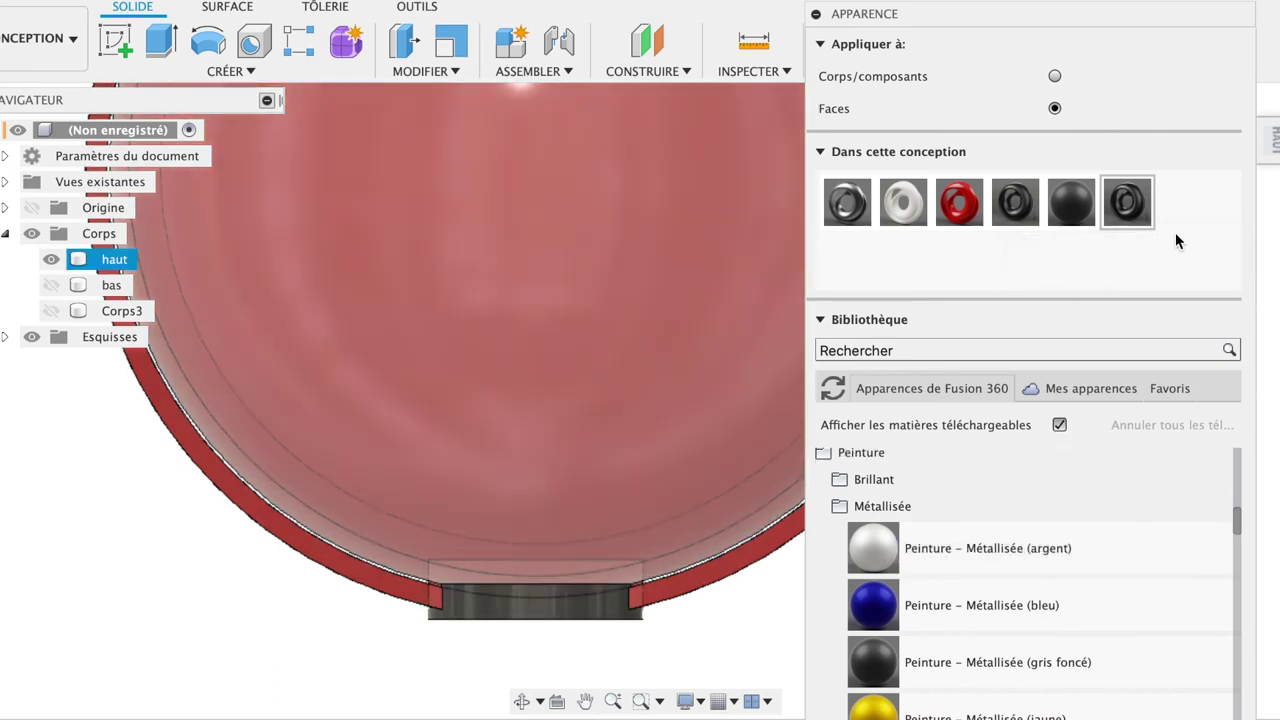
{"action": "mouse_move", "coordinate": [1127, 202]}
{"action": "left_mouse_down"}
{"action": "mouse_move", "coordinate": [832, 417]}
{"action": "mouse_move", "coordinate": [770, 545]}
{"action": "left_mouse_up"}
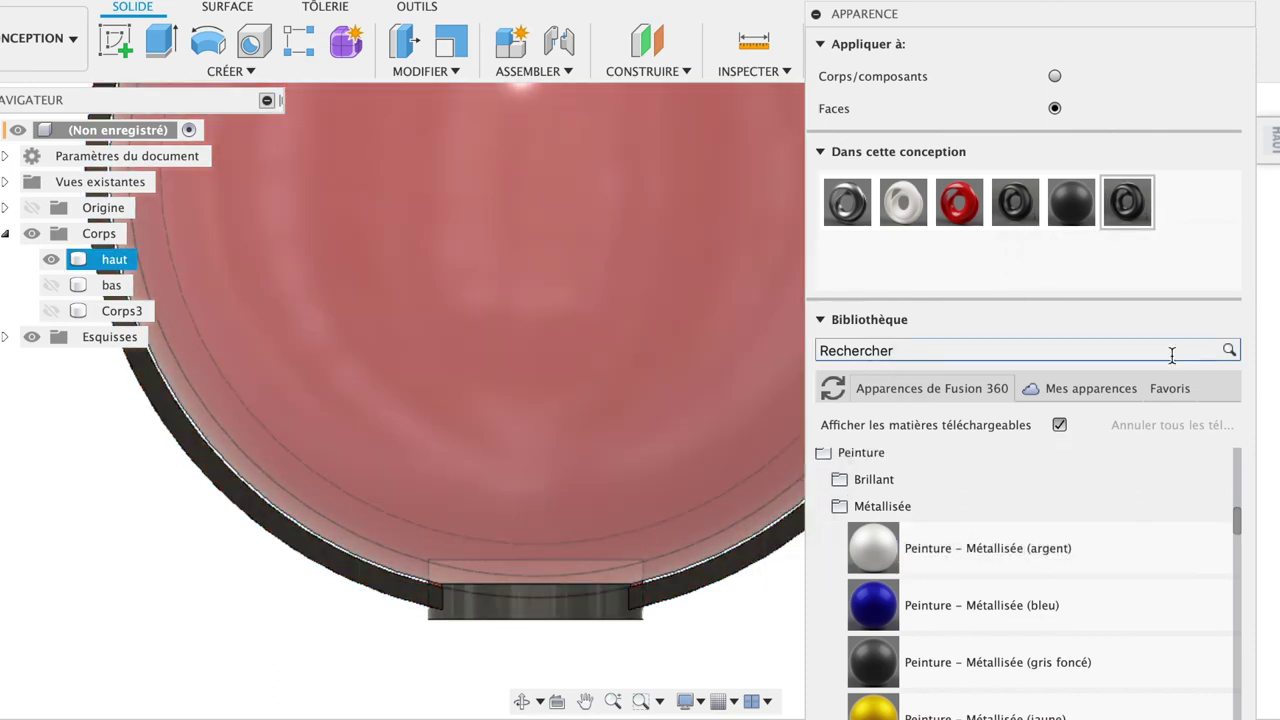
{"action": "key", "text": "Escape"}
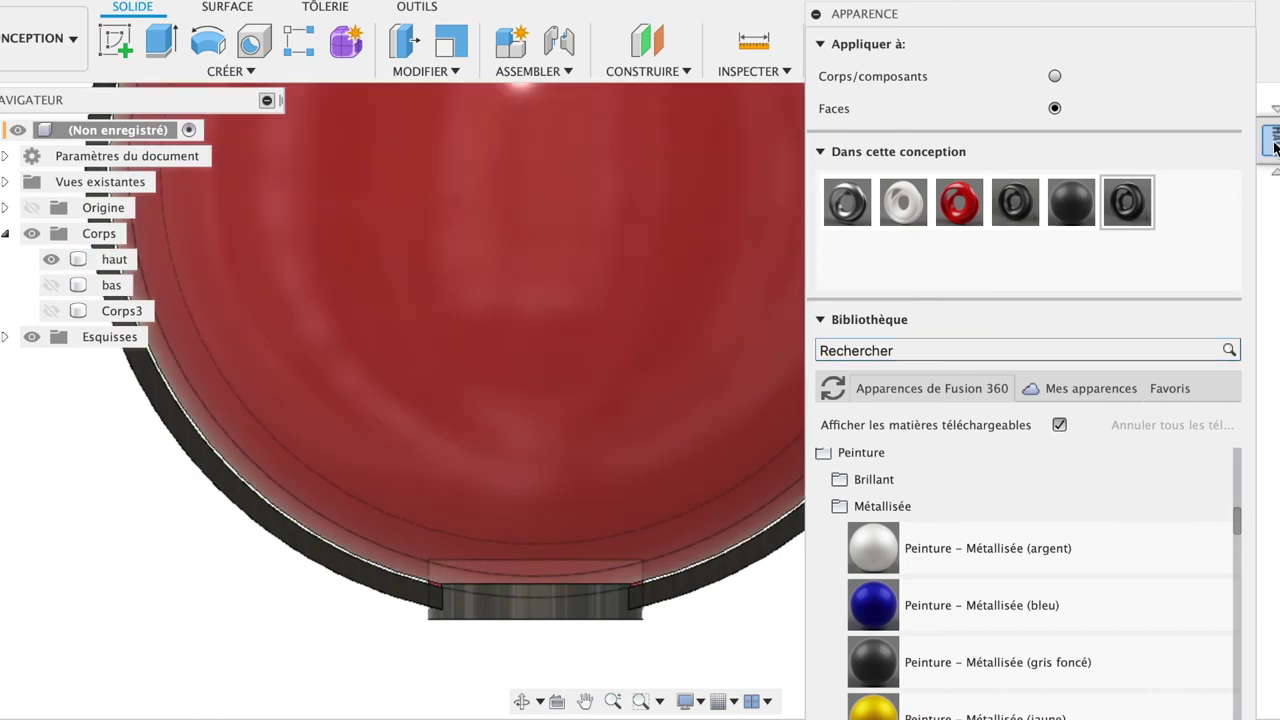
{"action": "mouse_move", "coordinate": [1275, 145]}
{"action": "middle_mouse_down", "text": "shift"}
{"action": "mouse_move", "coordinate": [1253, 70]}
{"action": "mouse_move", "coordinate": [1231, 70]}
{"action": "middle_mouse_up", "text": "shift"}
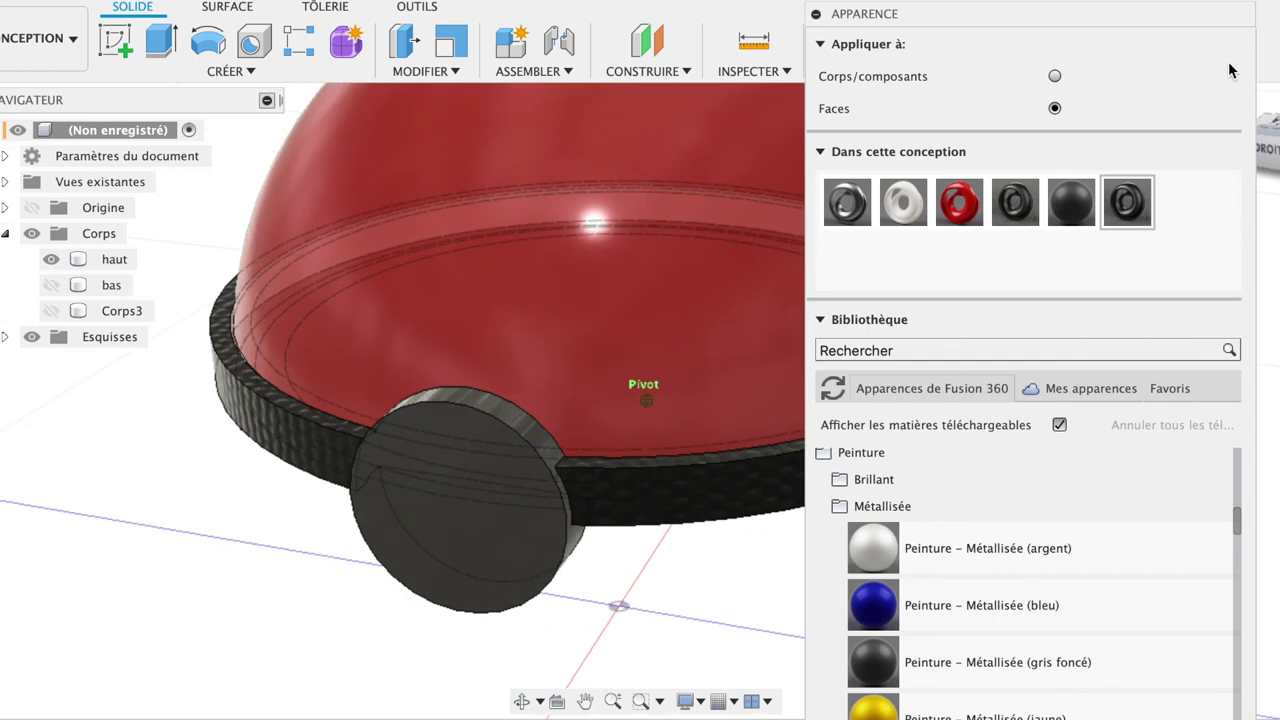
Apply 'Peinture - Métallisée (gris foncé)' to the rim and band of the top half.
{"action": "left_click_drag", "start_coordinate": [1071, 202], "coordinate": [737, 487]}
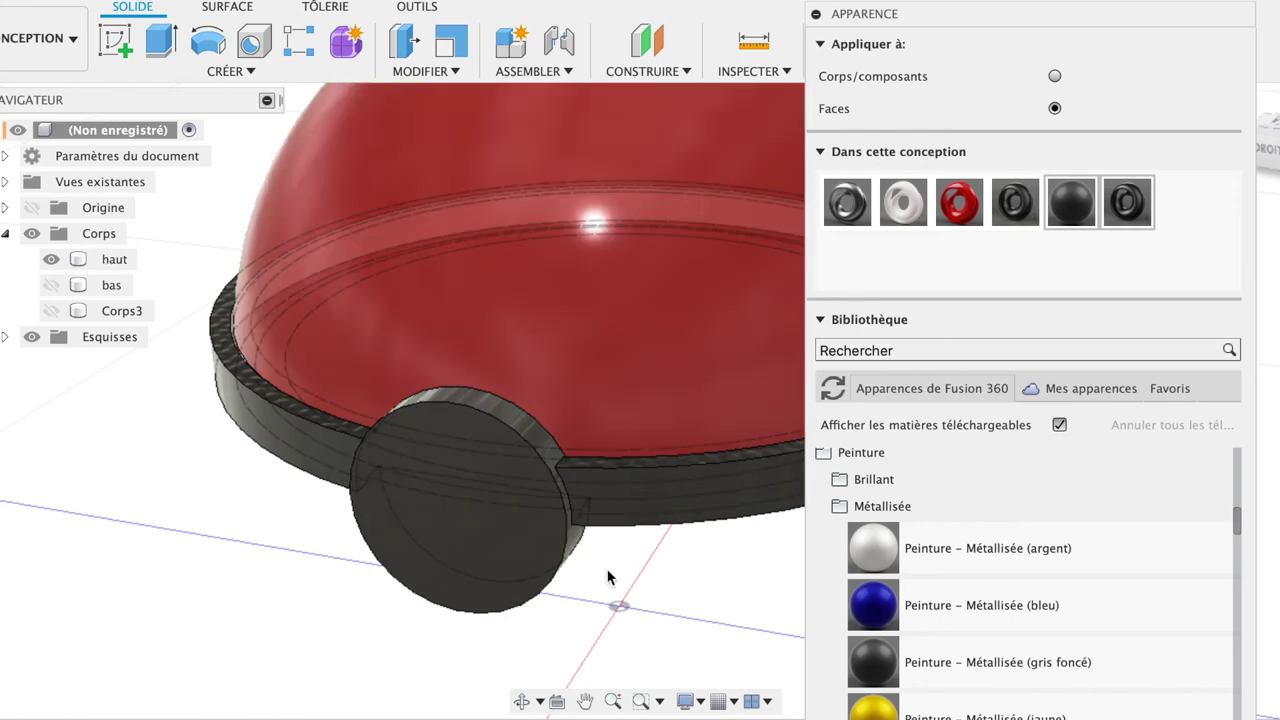
{"action": "left_click", "coordinate": [699, 483]}
{"action": "left_click_drag", "start_coordinate": [1059, 213], "coordinate": [766, 457]}
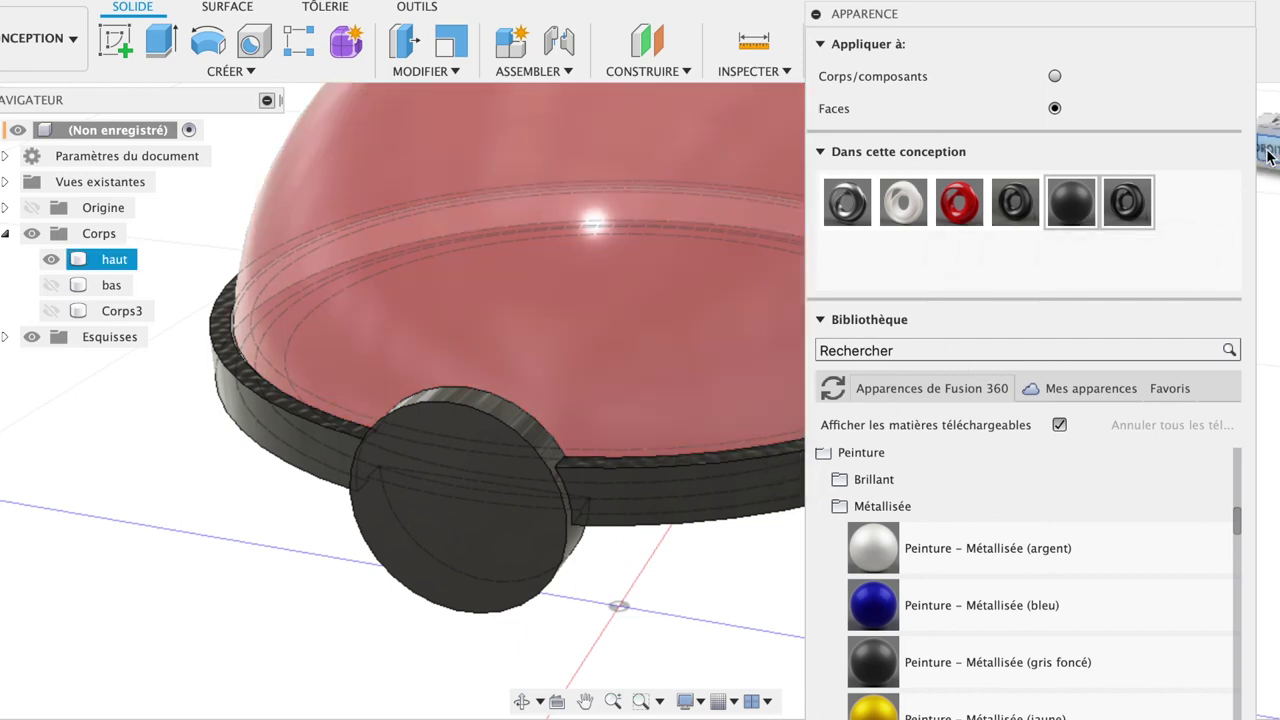
{"action": "left_click_drag", "start_coordinate": [1268, 150], "coordinate": [1251, 186]}
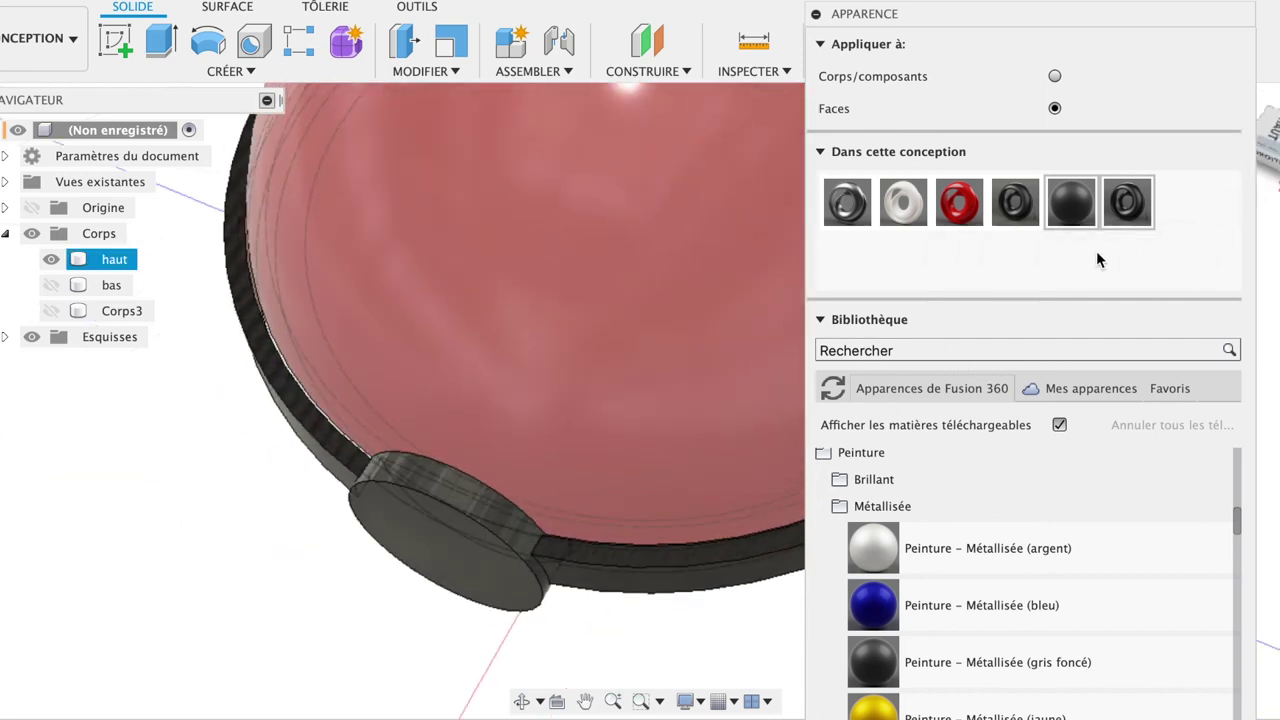
{"action": "left_click_drag", "start_coordinate": [1078, 218], "coordinate": [765, 545]}
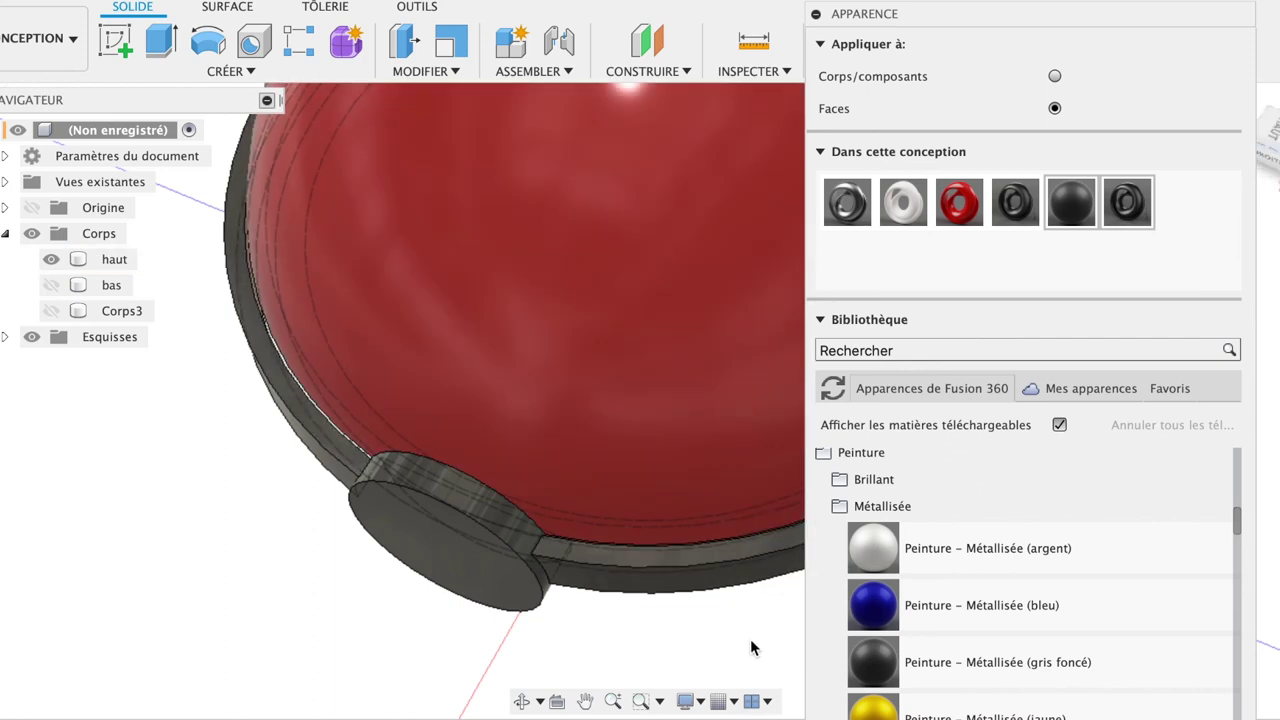
Paint the front button dark grey metallic and close the Appearance panel.
{"action": "left_click_drag", "start_coordinate": [1071, 201], "coordinate": [497, 502]}
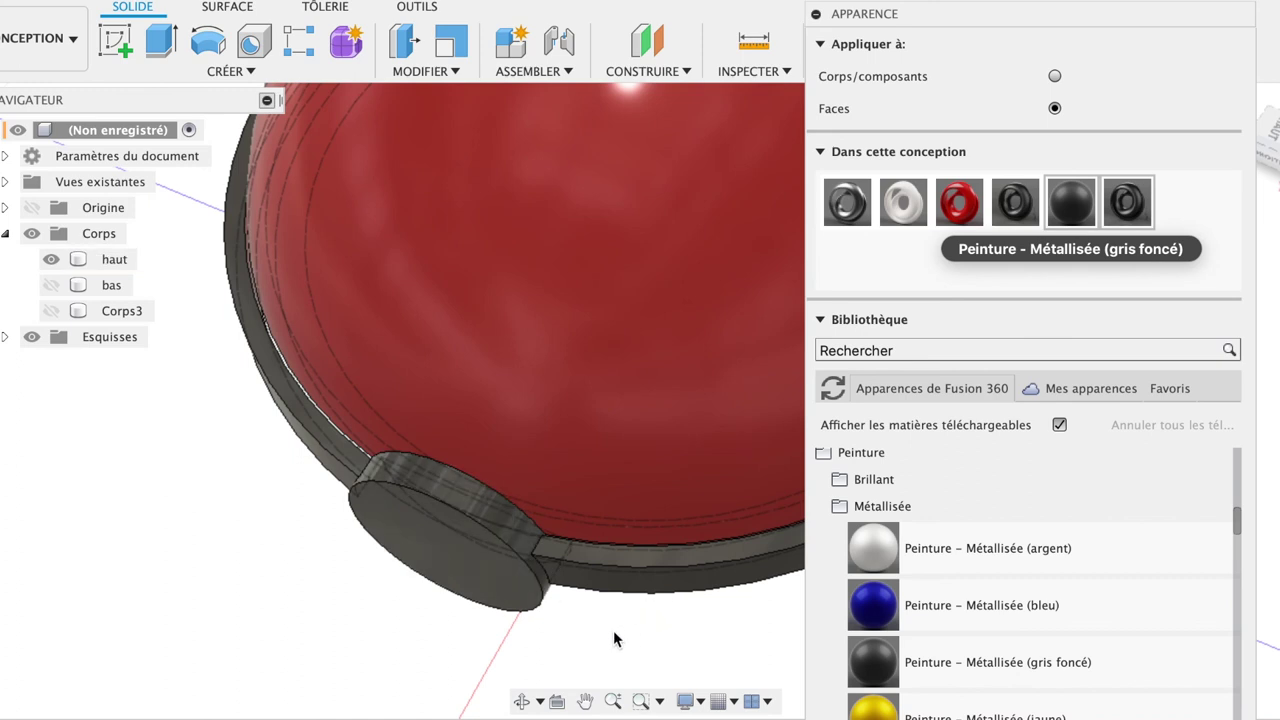
{"action": "left_click_drag", "start_coordinate": [1071, 201], "coordinate": [496, 573]}
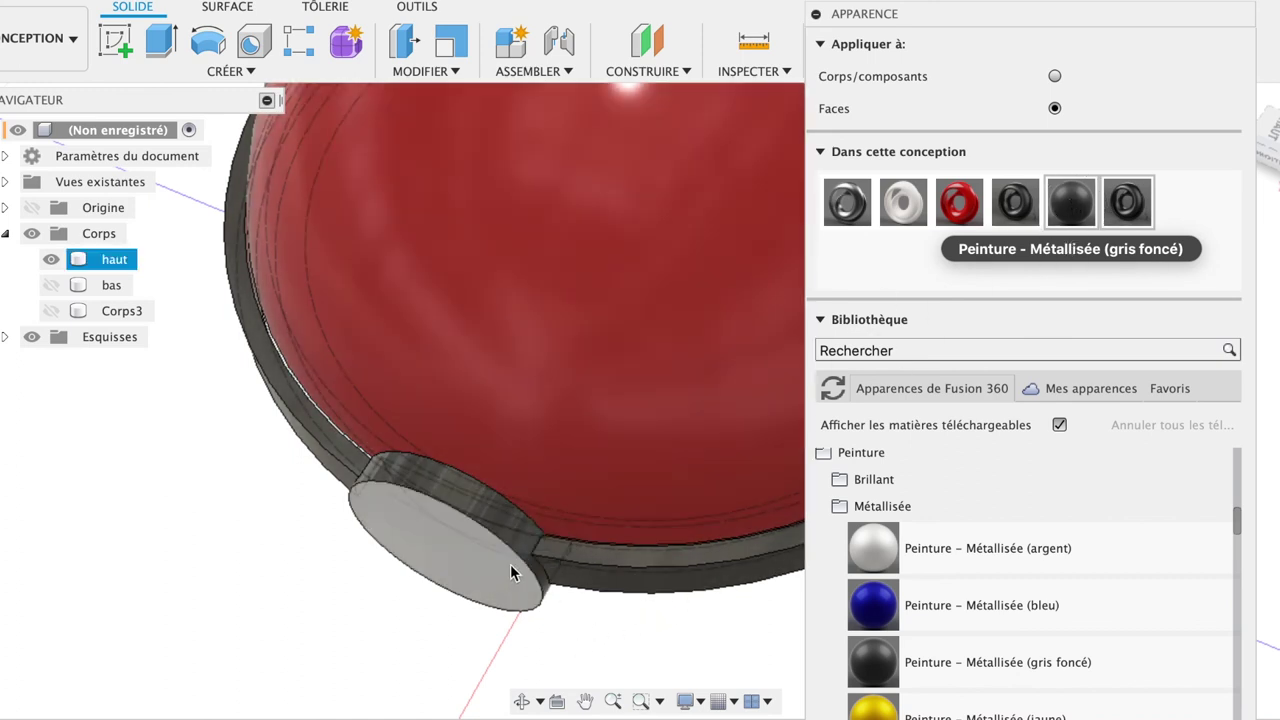
{"action": "left_click", "coordinate": [820, 320]}
{"action": "left_click", "coordinate": [1216, 356]}
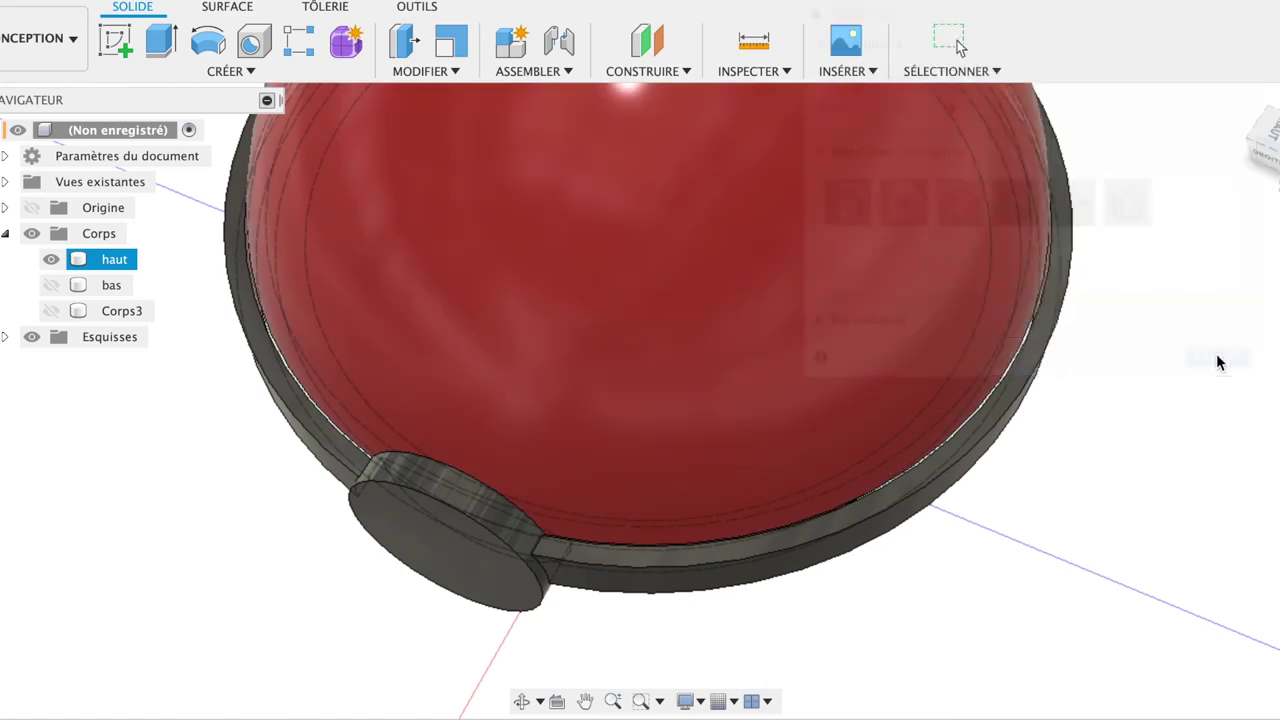
Unhide the 'bas' body and view the whole ball straight from the front, zoomed in.
{"action": "left_click", "coordinate": [59, 286]}
{"action": "left_click", "coordinate": [51, 286]}
{"action": "left_click", "coordinate": [713, 201]}
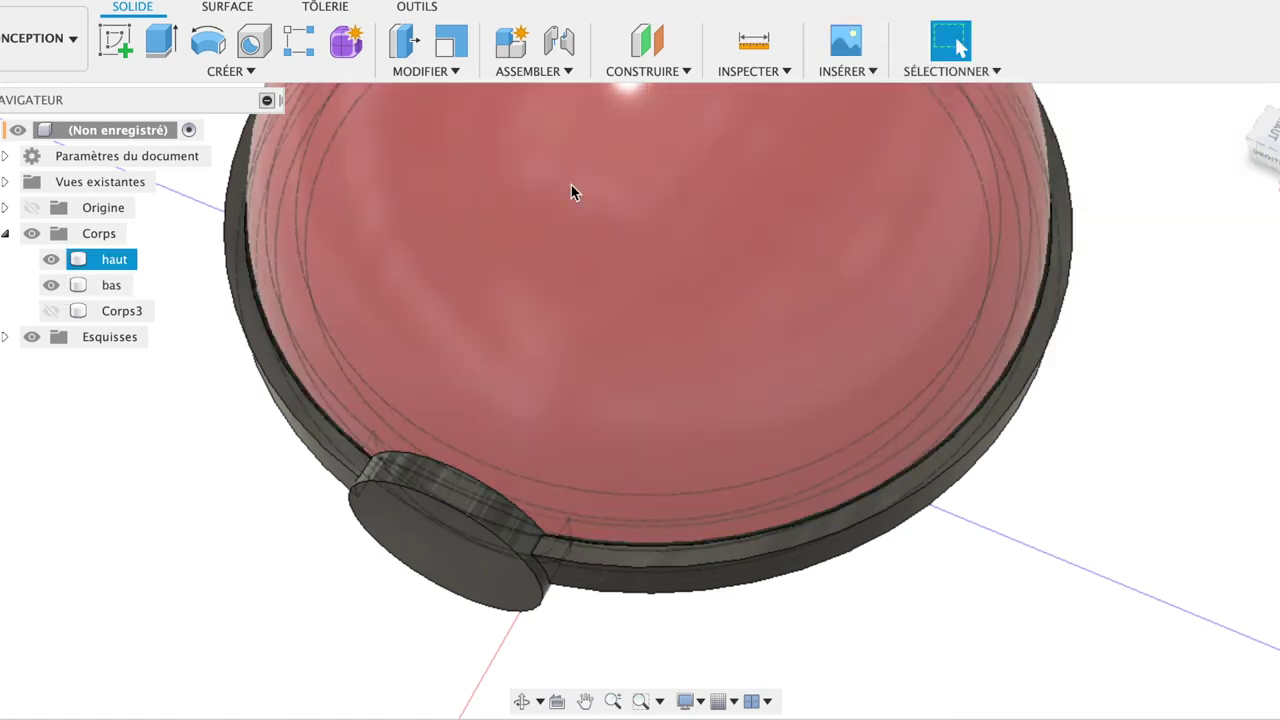
{"action": "key", "text": "Escape"}
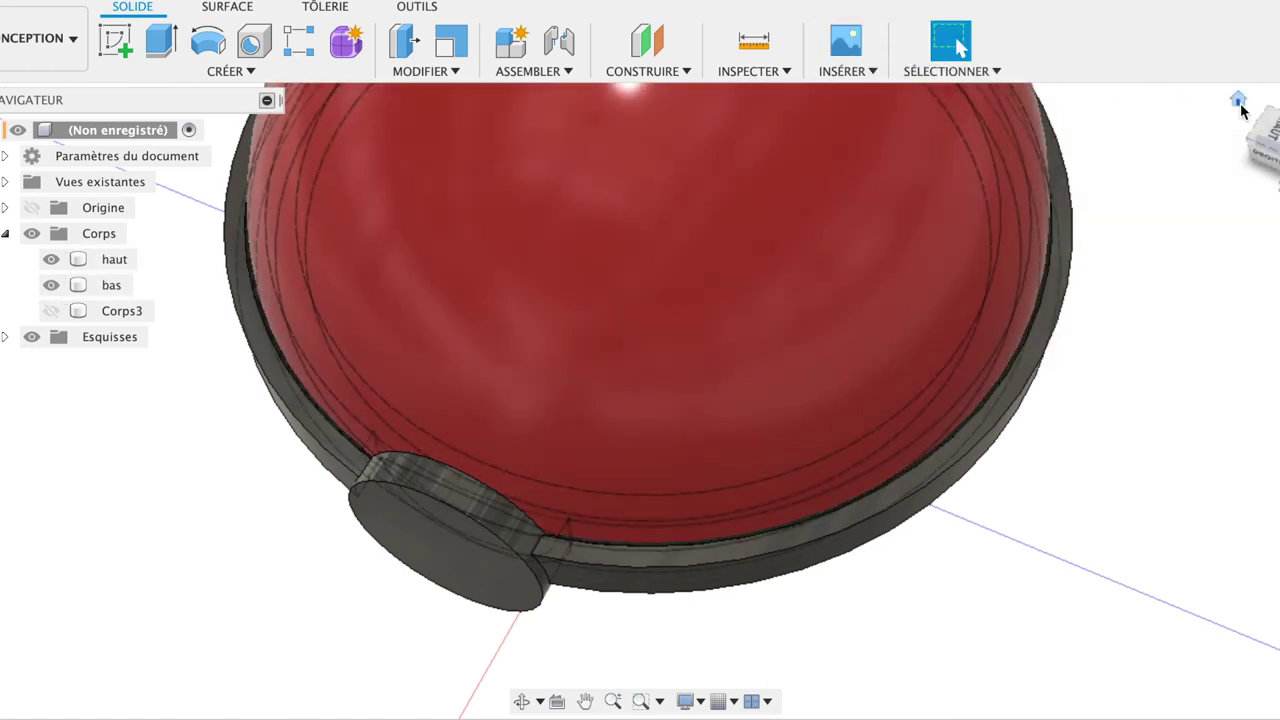
{"action": "left_click", "coordinate": [1238, 101]}
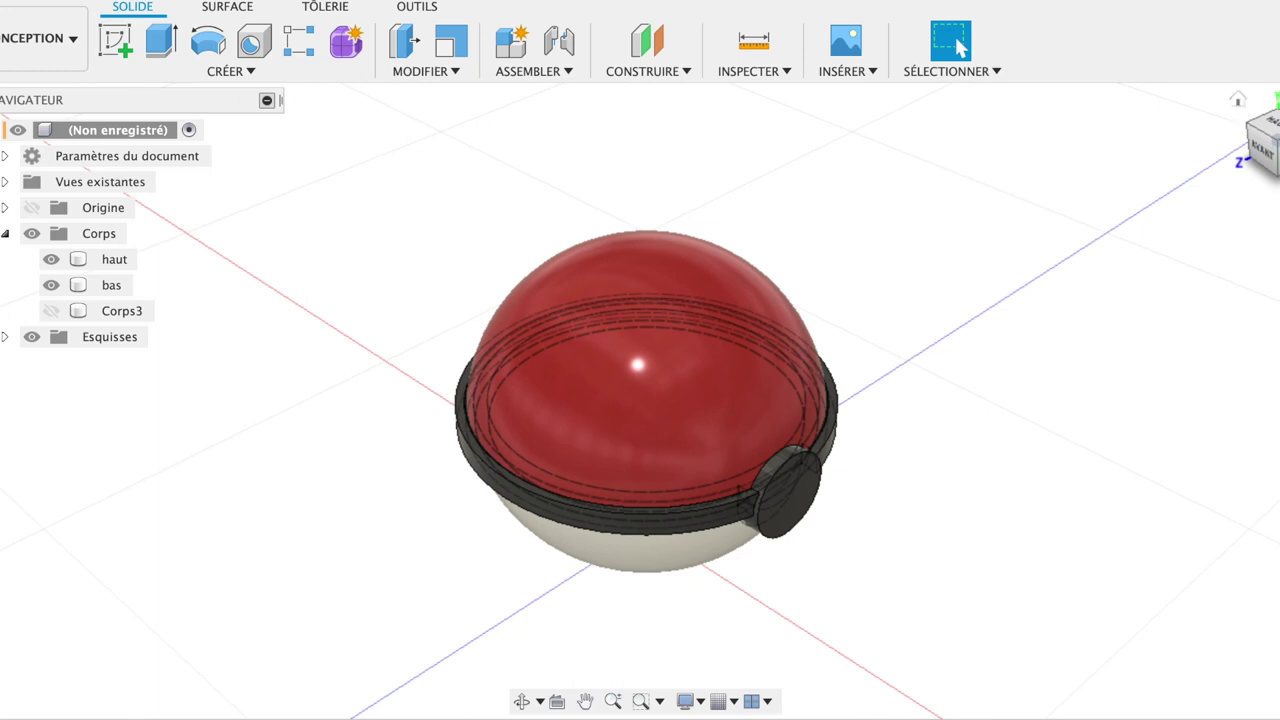
{"action": "middle_click_drag", "start_coordinate": [1255, 135], "coordinate": [1172, 114], "text": "shift"}
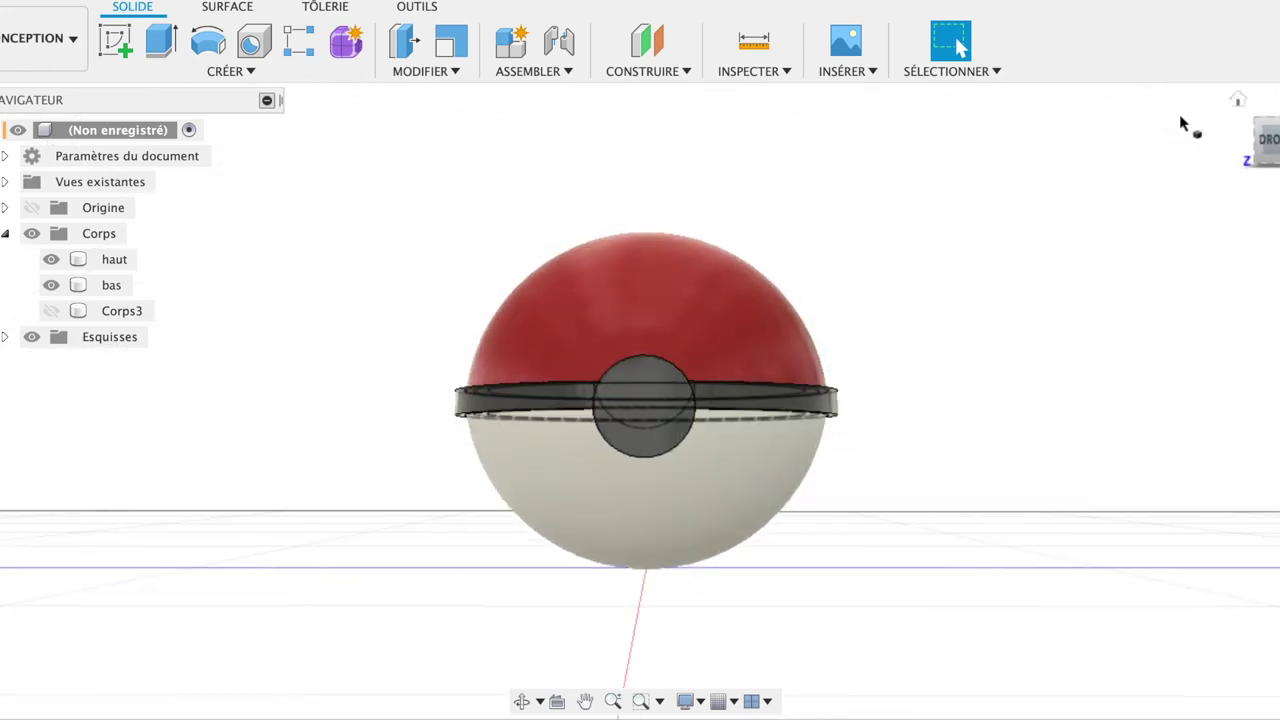
{"action": "left_click", "coordinate": [1270, 145]}
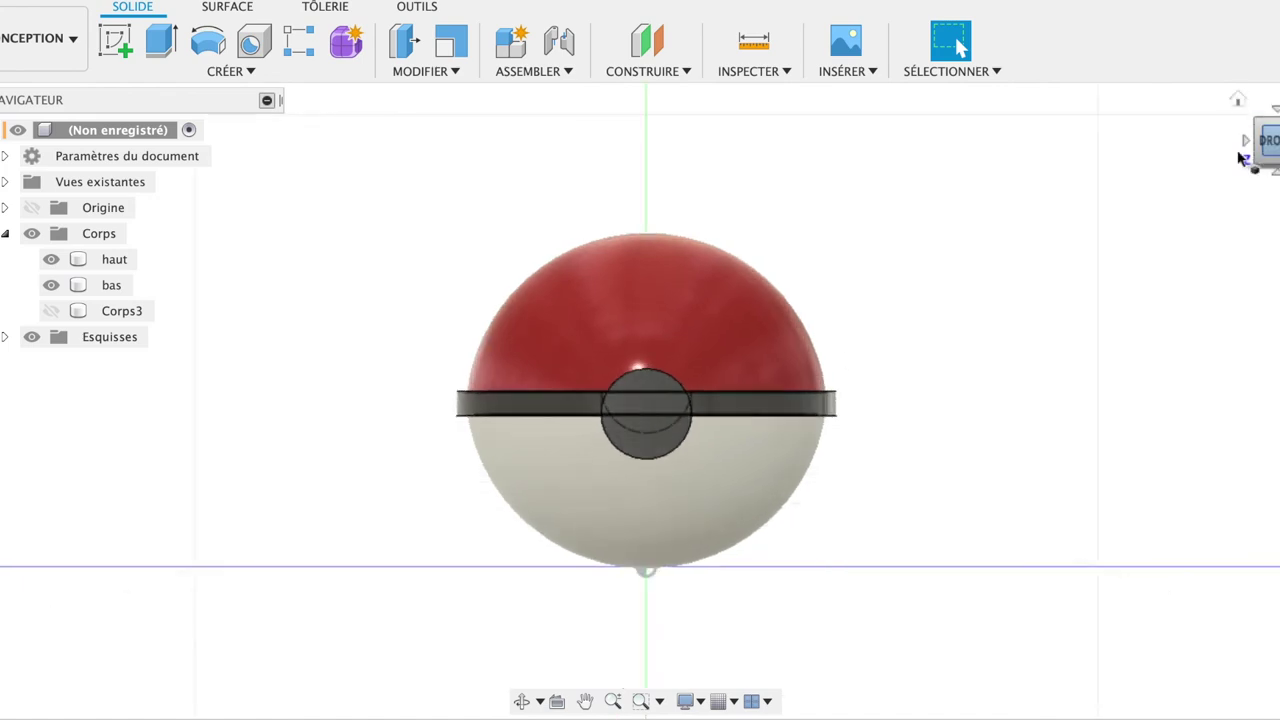
{"action": "left_click", "coordinate": [644, 419]}
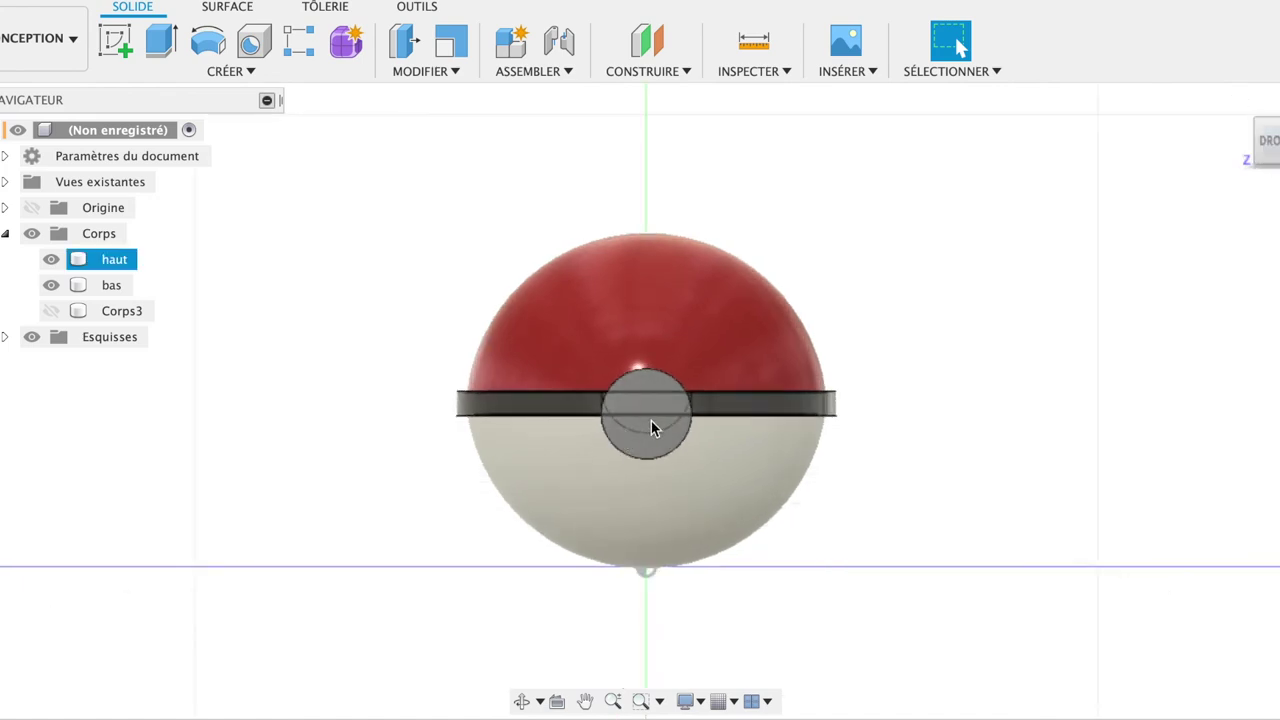
{"action": "scroll", "coordinate": [651, 415], "scroll_direction": "up", "scroll_amount": 5}
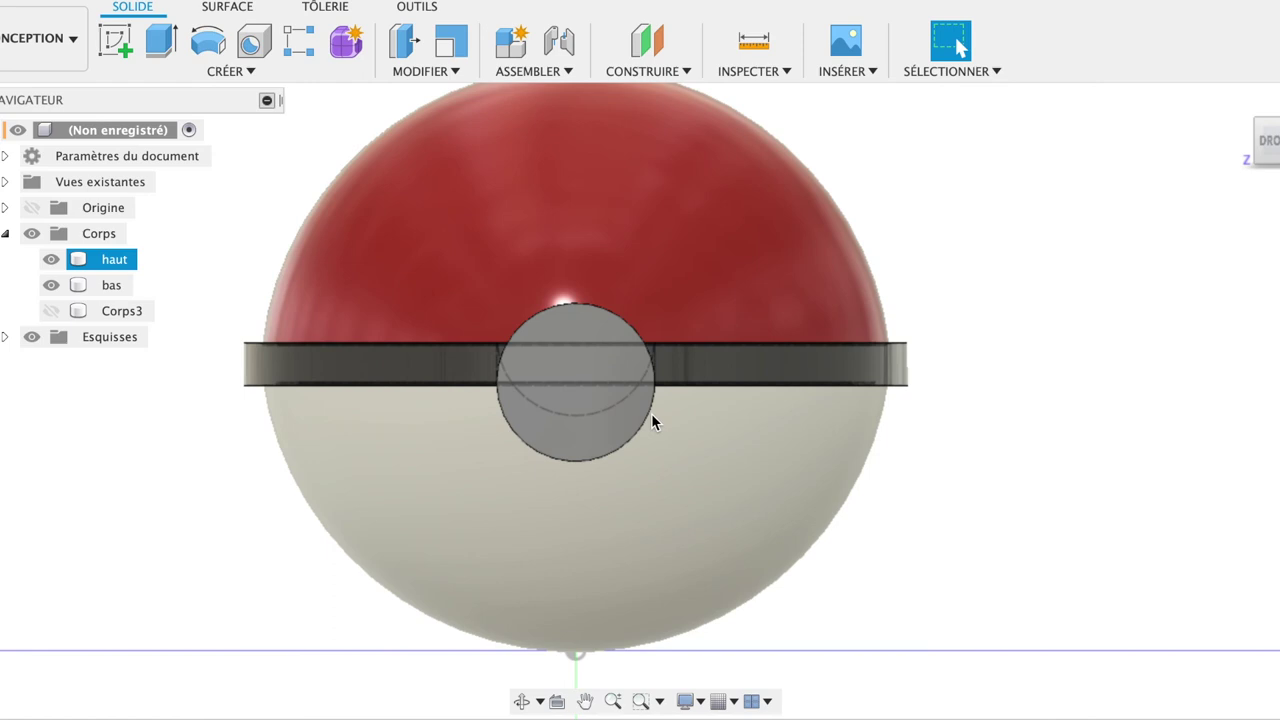
Start a sketch on the front button face and draw an 8 mm centre-diameter circle.
{"action": "left_click", "coordinate": [115, 40]}
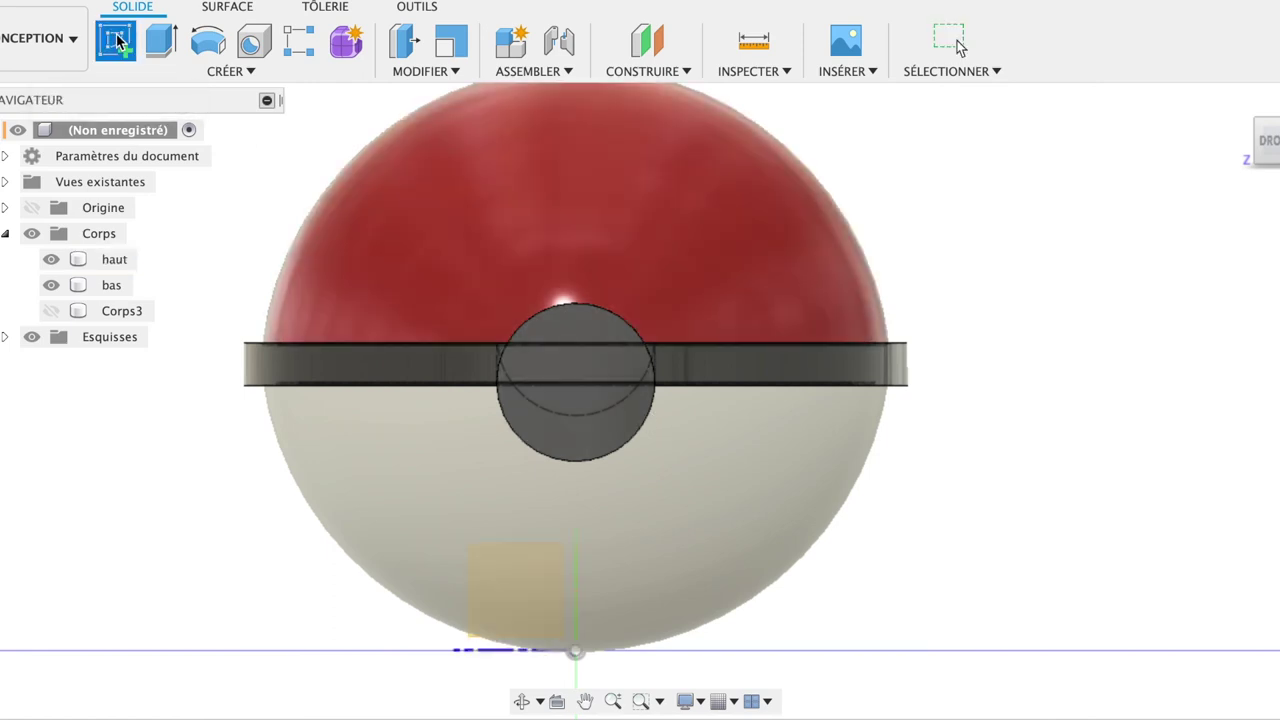
{"action": "left_click", "coordinate": [574, 382]}
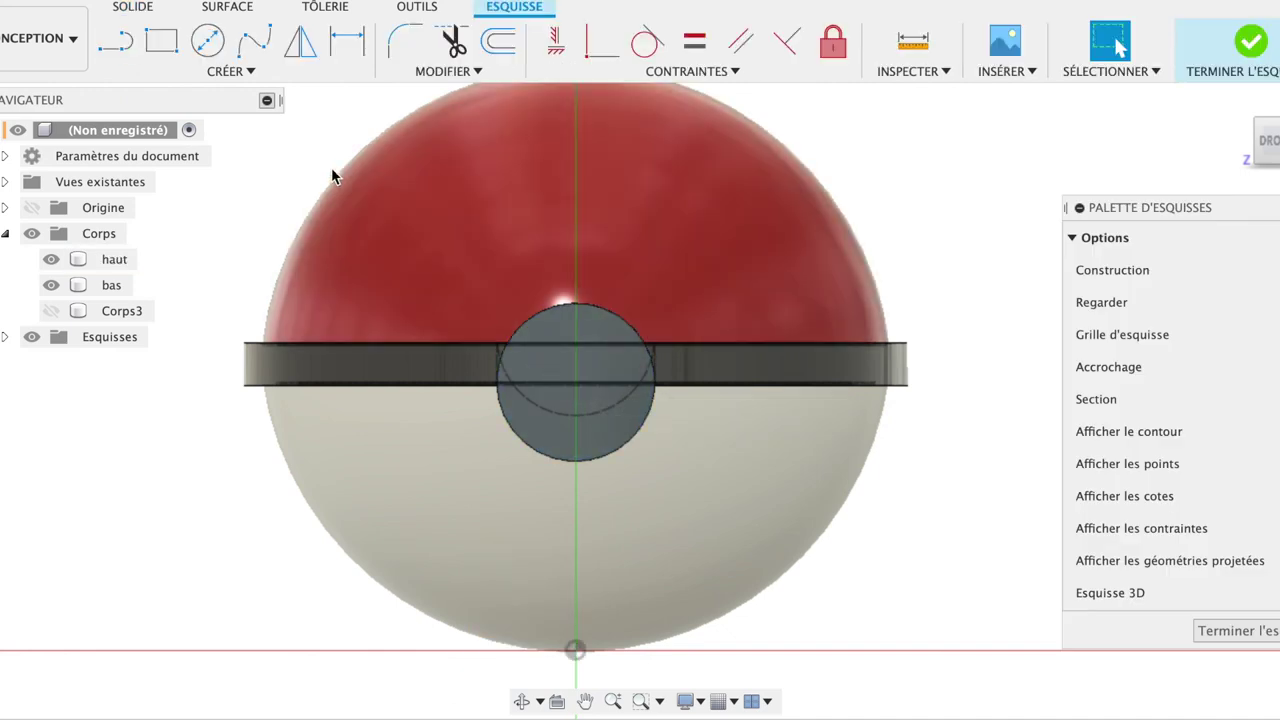
{"action": "left_click", "coordinate": [207, 40]}
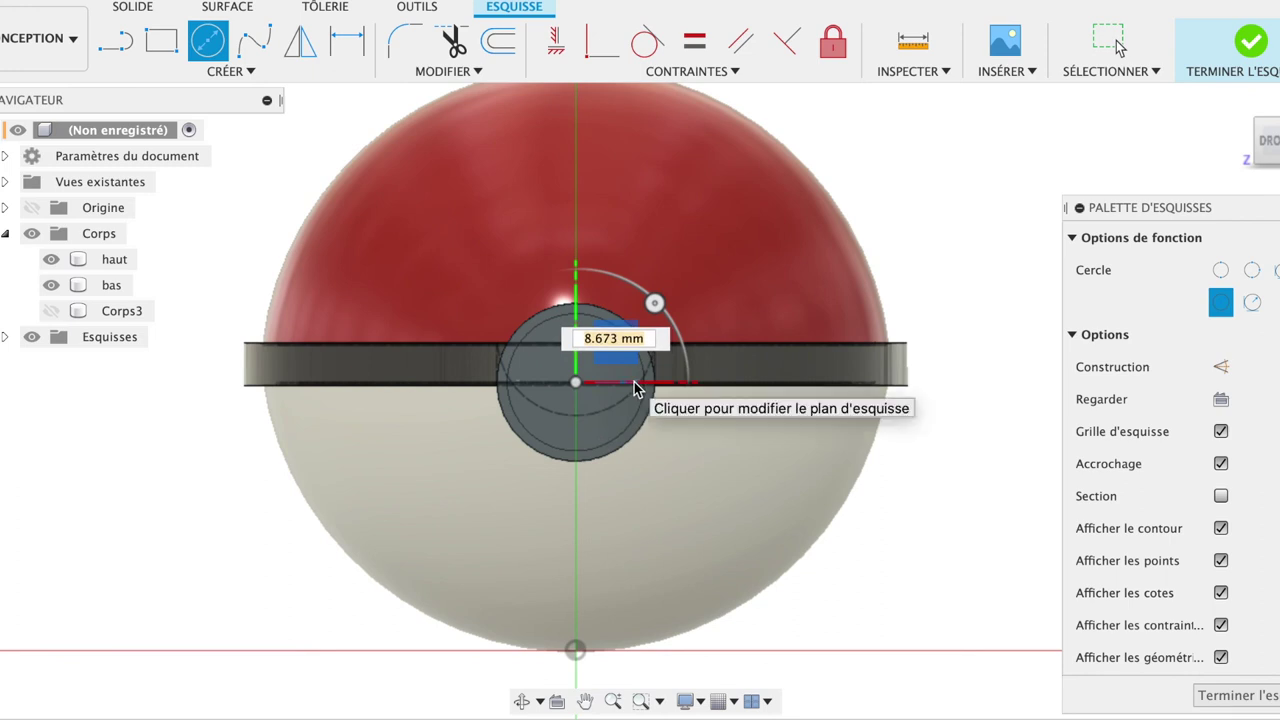
{"action": "type", "text": "8"}
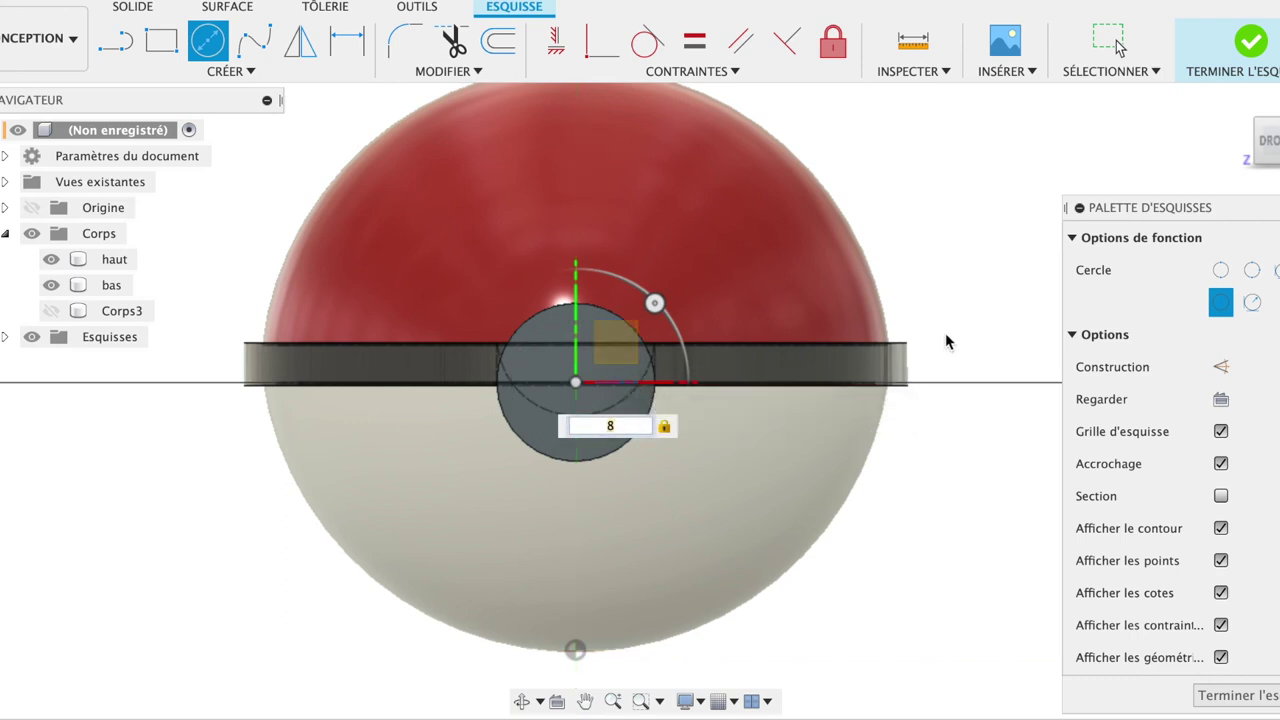
{"action": "key", "text": "BackSpace"}
{"action": "type", "text": "4"}
{"action": "key", "text": "BackSpace"}
{"action": "type", "text": "e"}
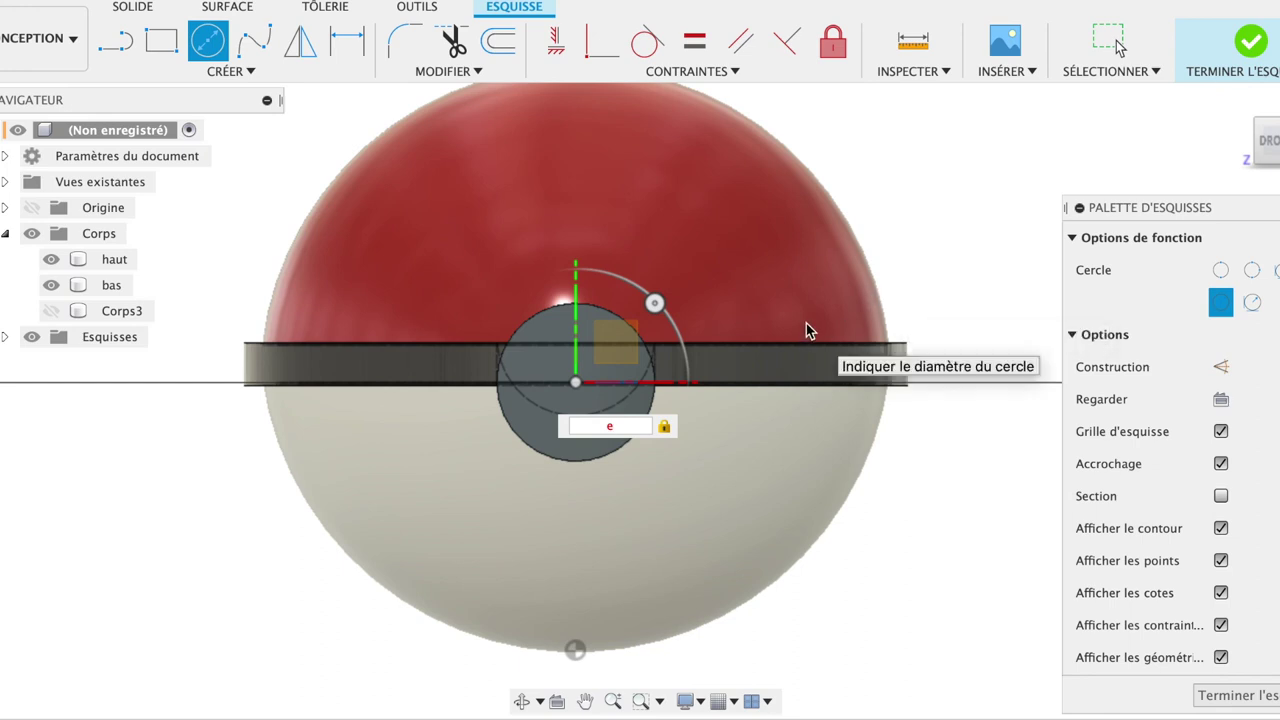
{"action": "type", "text": "8"}
{"action": "key", "text": "Tab"}
{"action": "key", "text": "Return"}
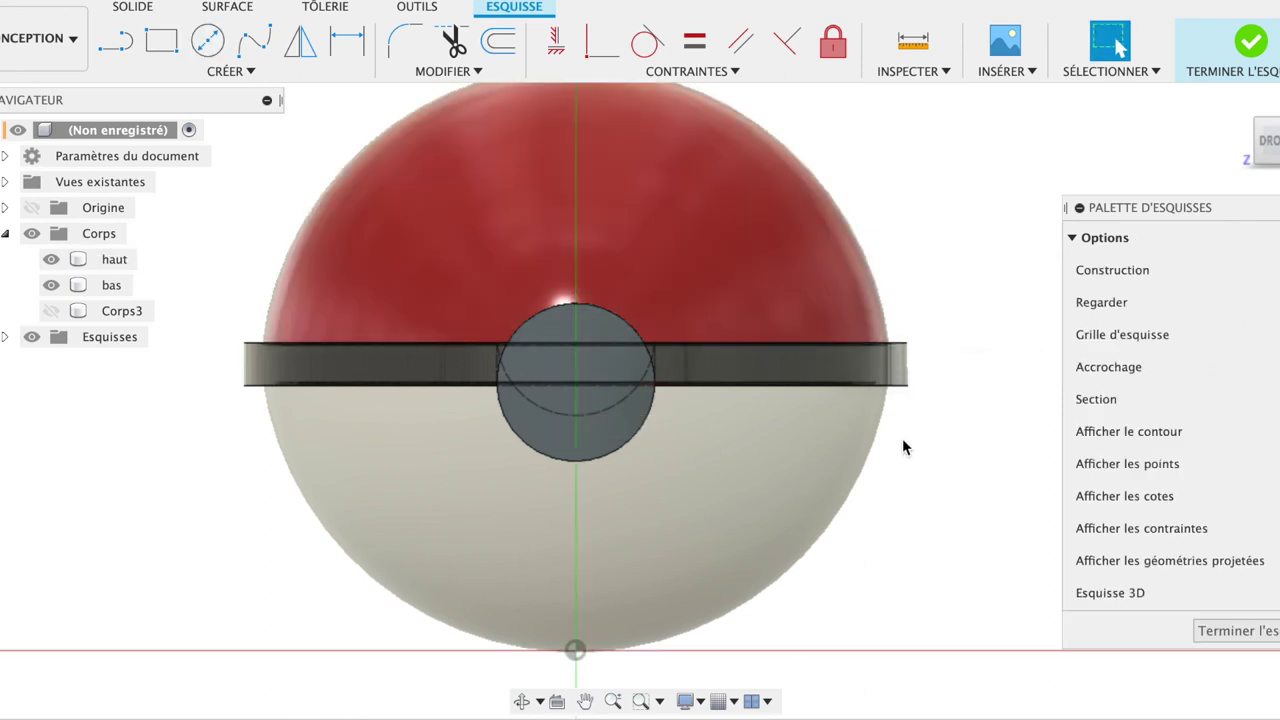
Check the circle in perspective, then return to the straight front view.
{"action": "mouse_move", "coordinate": [1268, 140]}
{"action": "mouse_move", "coordinate": [1268, 148]}
{"action": "middle_mouse_down", "text": "shift"}
{"action": "mouse_move", "coordinate": [1066, 171]}
{"action": "mouse_move", "coordinate": [1107, 155]}
{"action": "mouse_move", "coordinate": [1137, 175]}
{"action": "middle_mouse_up", "text": "shift"}
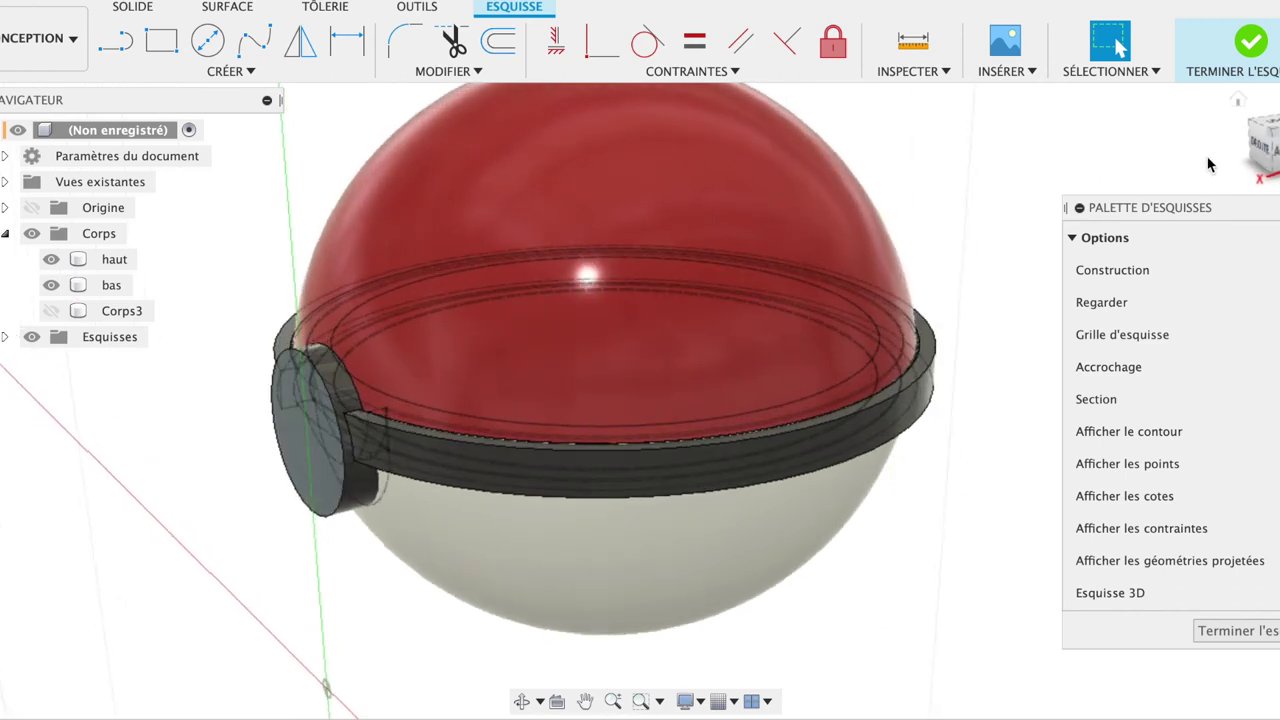
{"action": "left_click", "coordinate": [1258, 155]}
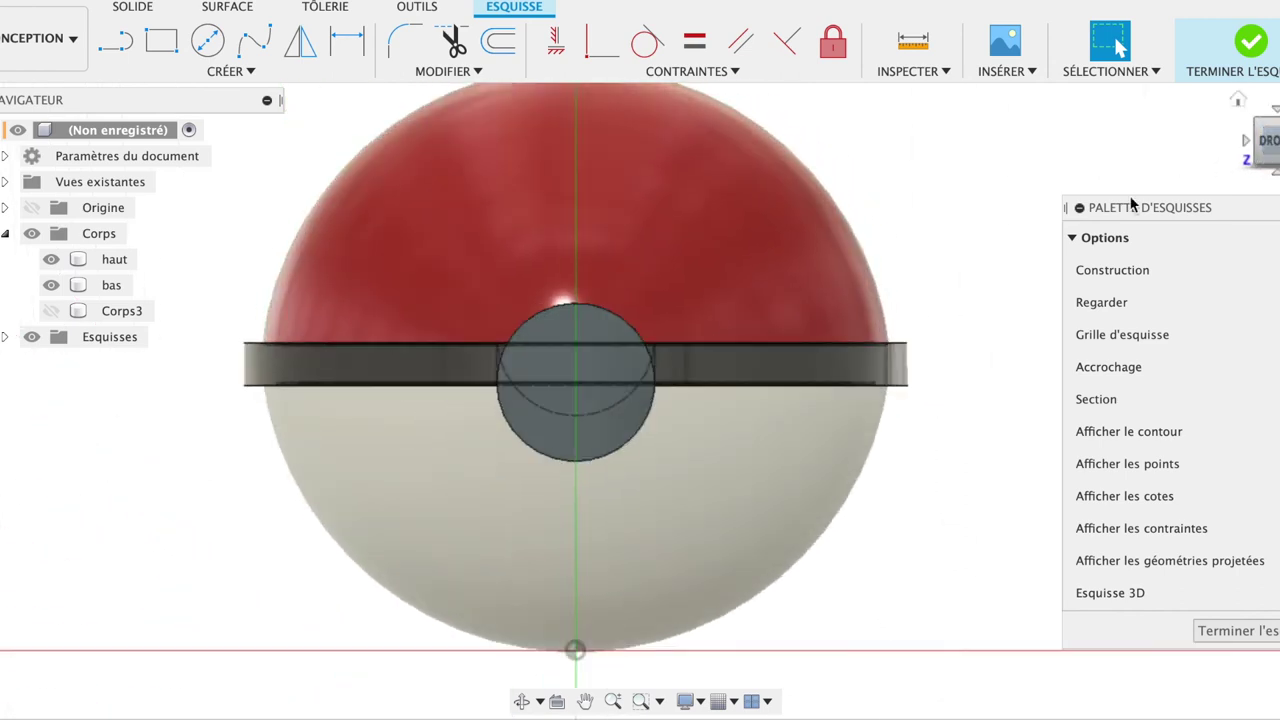
{"action": "left_click", "coordinate": [279, 370]}
{"action": "key", "text": "Escape"}
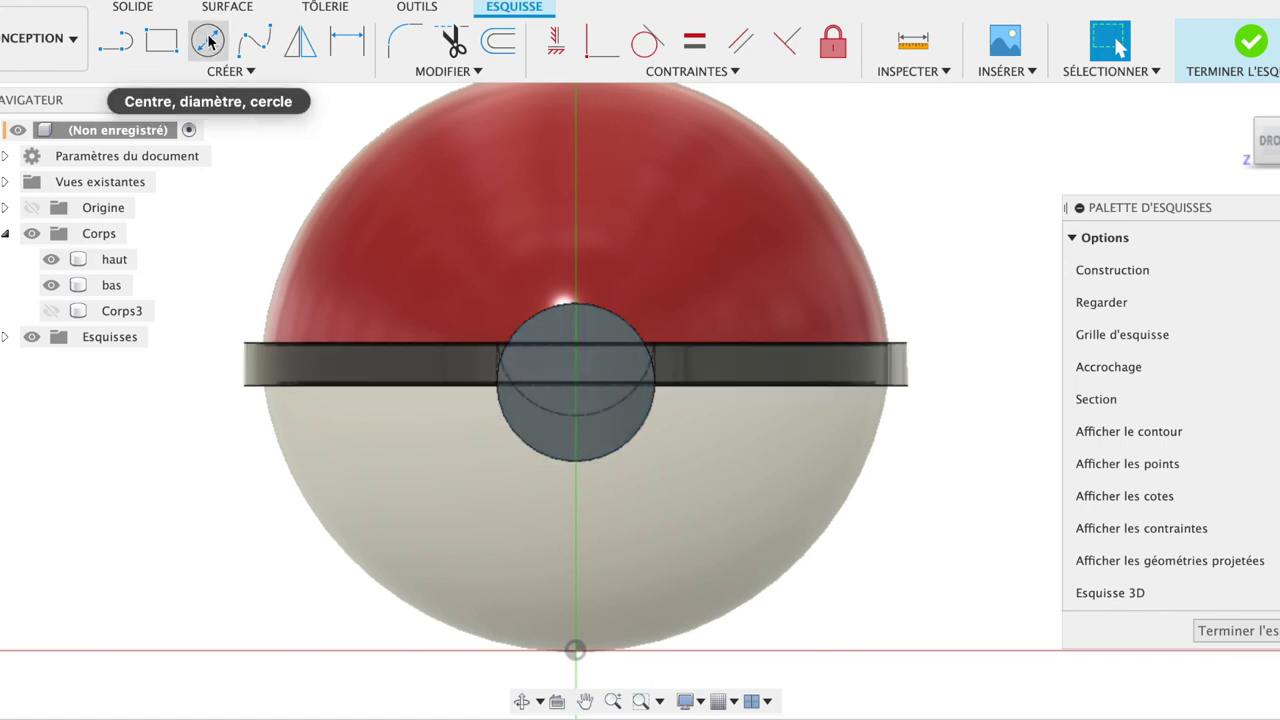
Add a concentric 7 mm circle at the sketch origin and finish the sketch for extrusion.
{"action": "left_click", "coordinate": [209, 41]}
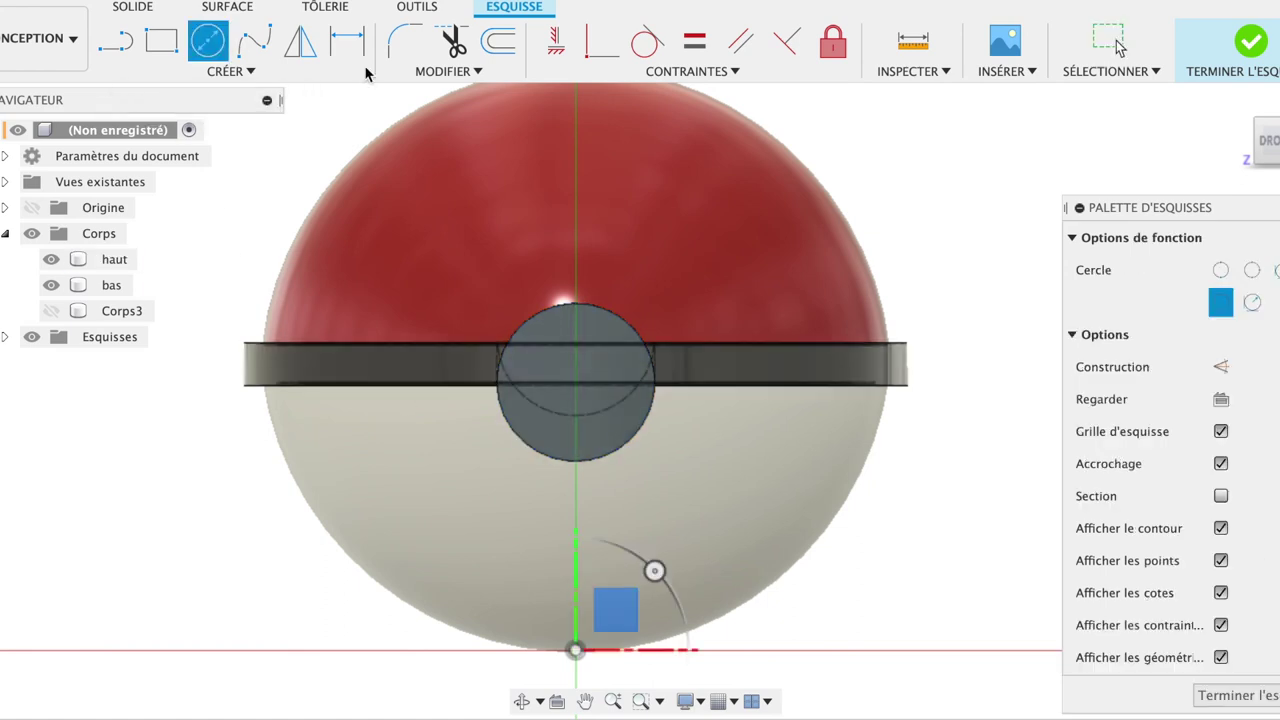
{"action": "left_click", "coordinate": [575, 382]}
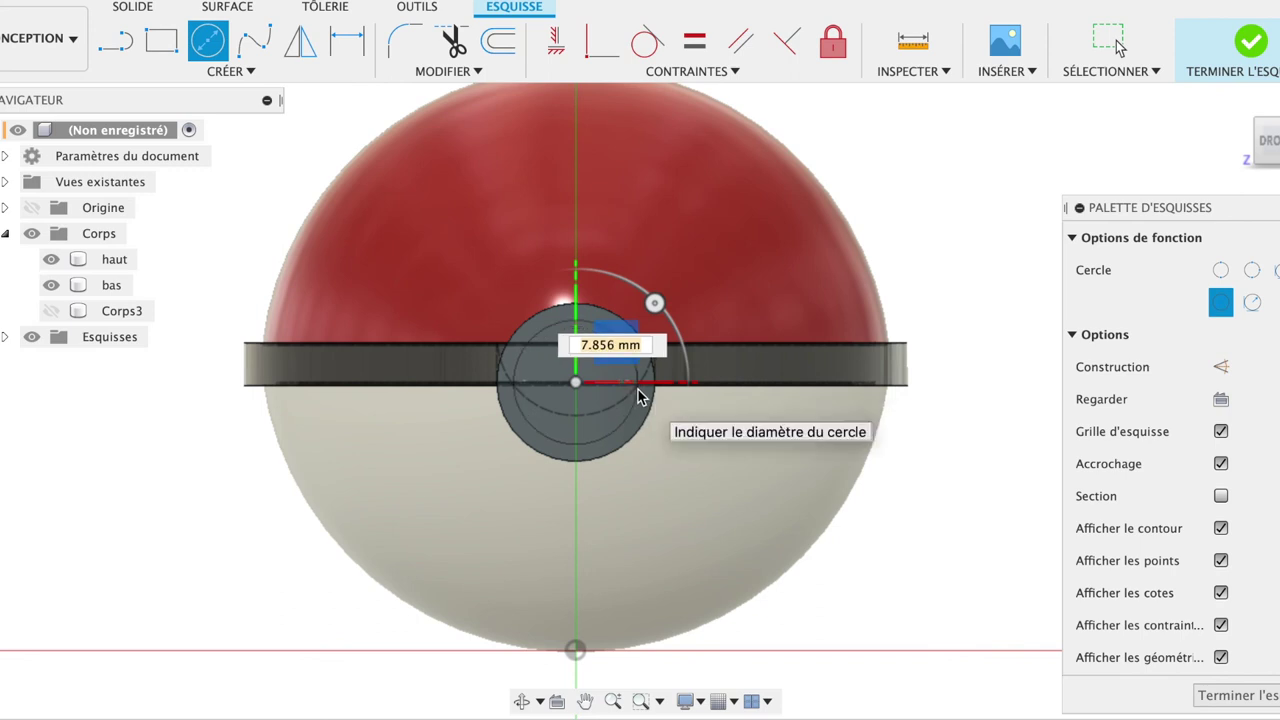
{"action": "type", "text": "7"}
{"action": "key", "text": "Return"}
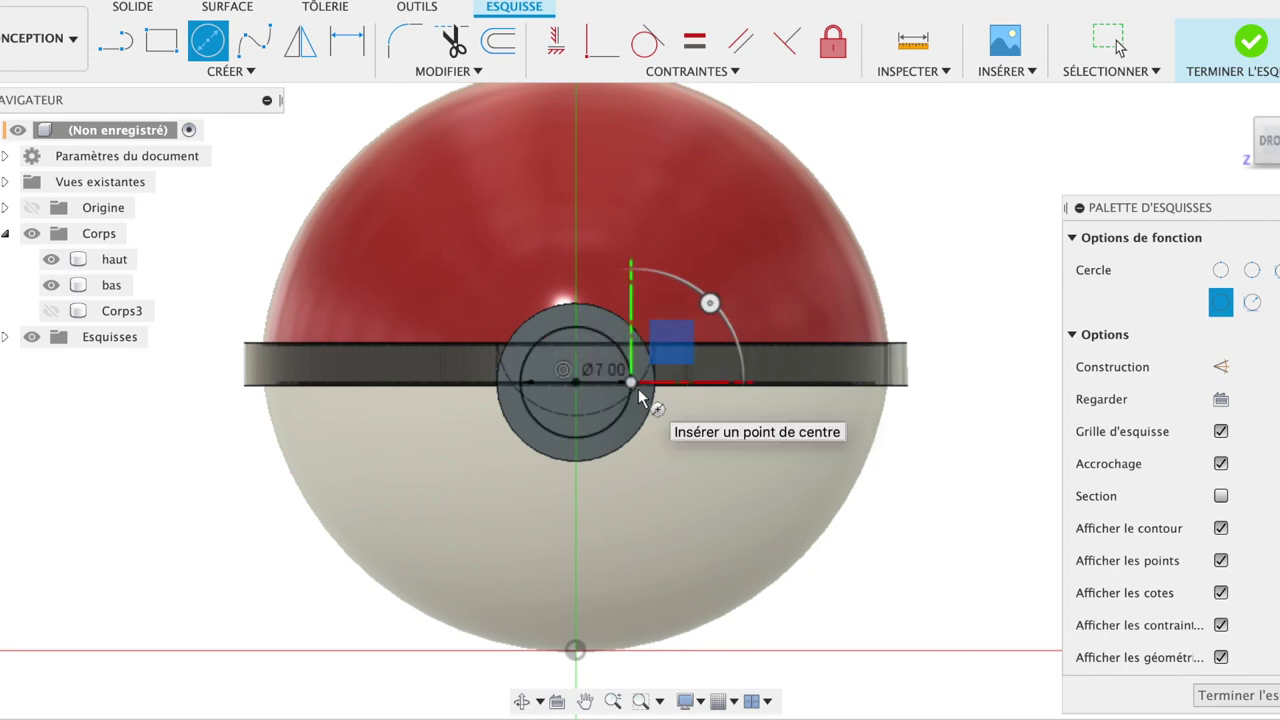
{"action": "key", "text": "e"}
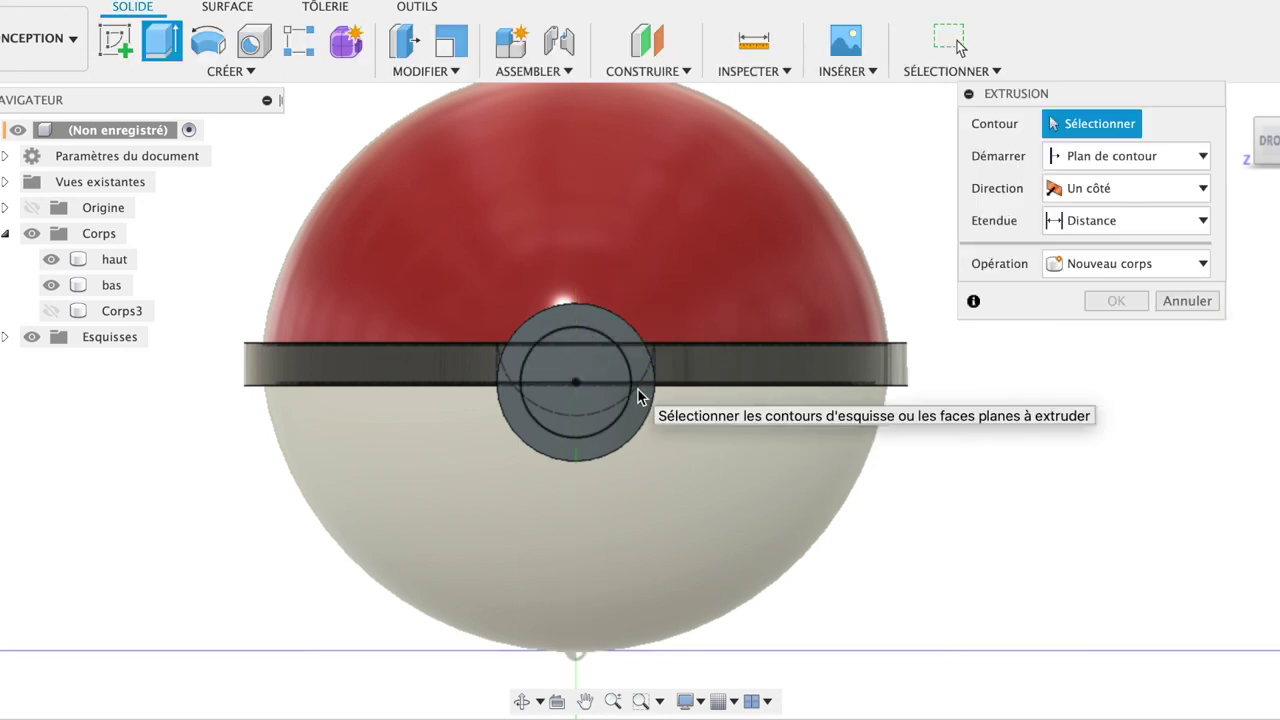
Extrude the inner 7 mm circle profile 0.8 mm with the Joindre (Join) operation.
{"action": "left_click", "coordinate": [618, 378]}
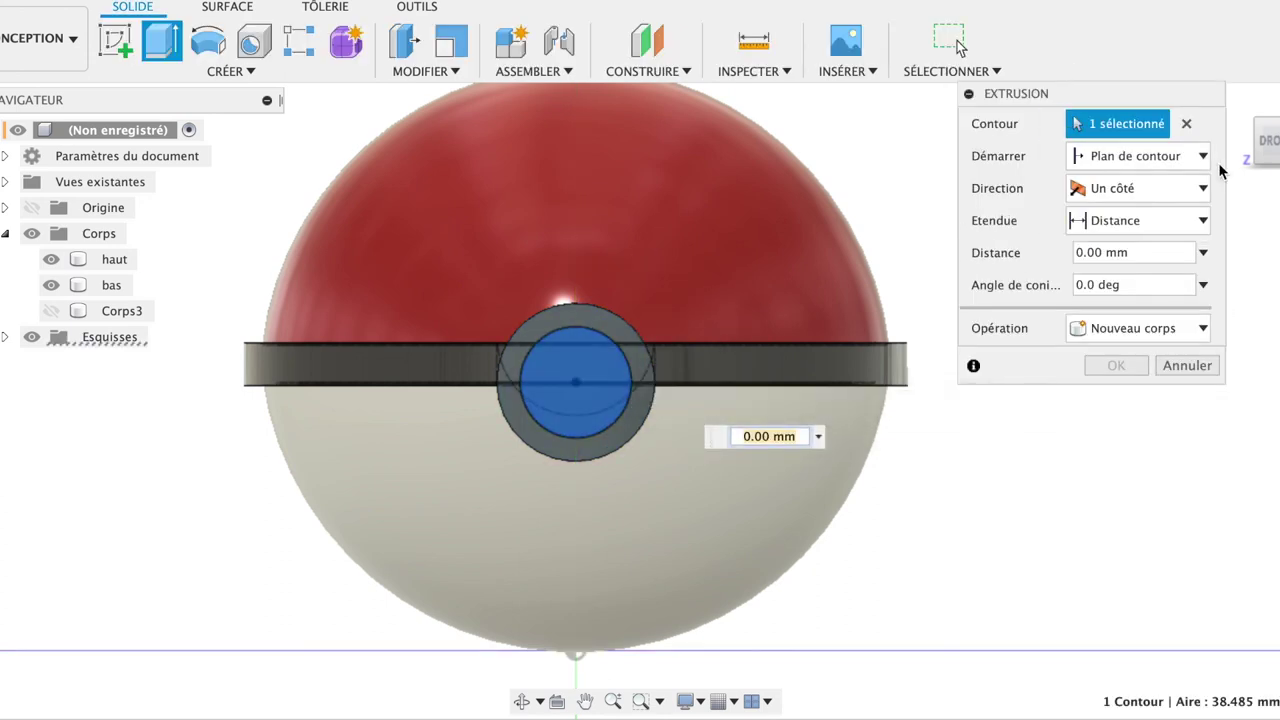
{"action": "left_click", "coordinate": [1257, 142]}
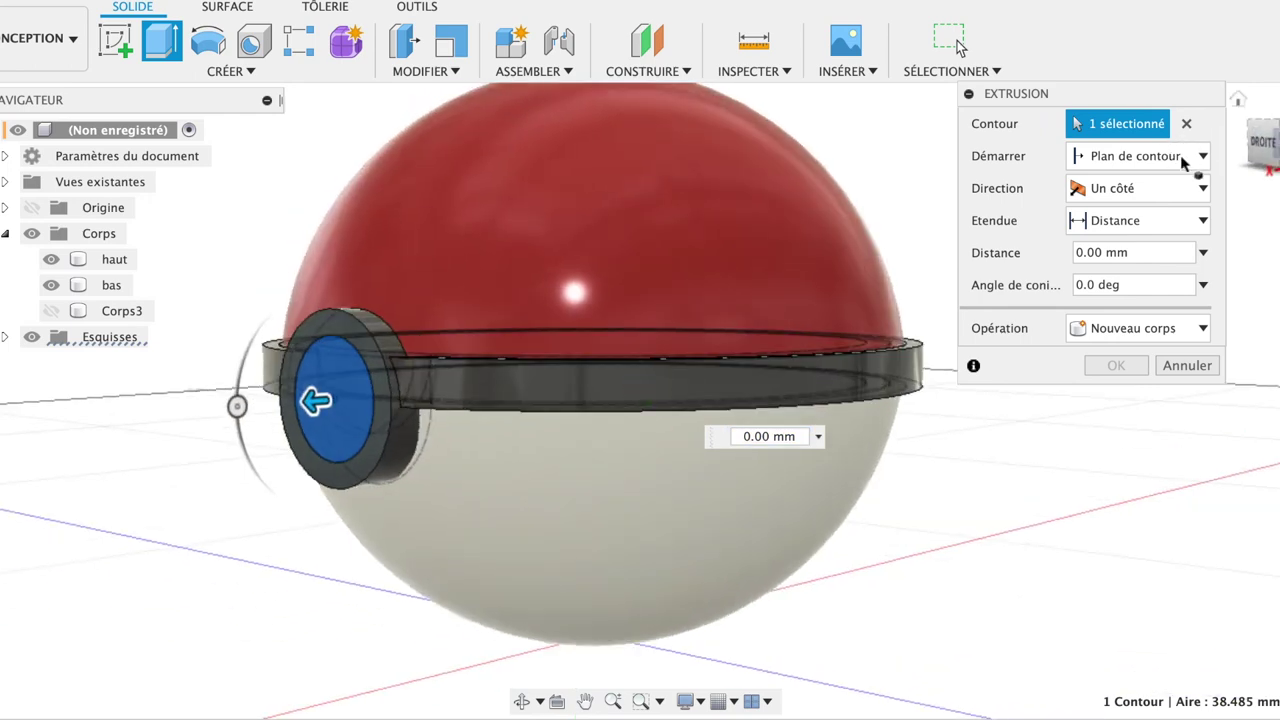
{"action": "left_click_drag", "start_coordinate": [314, 402], "coordinate": [300, 403]}
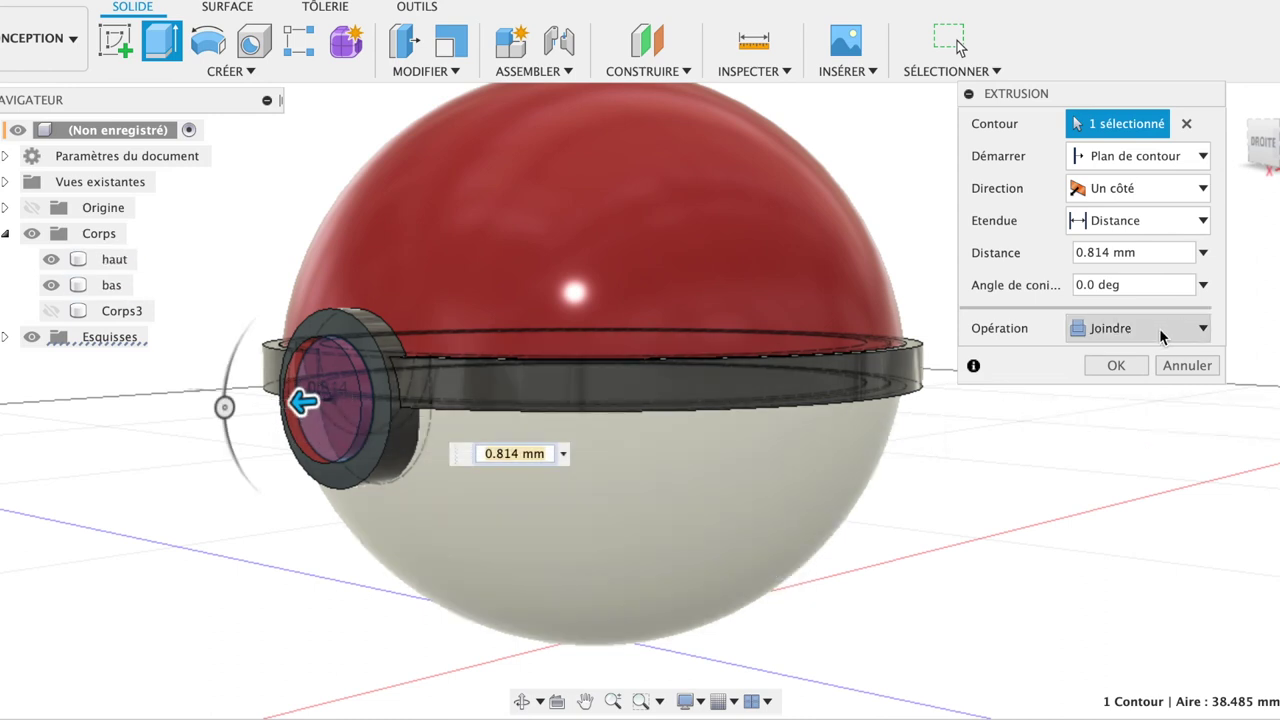
{"action": "left_click", "coordinate": [1120, 372]}
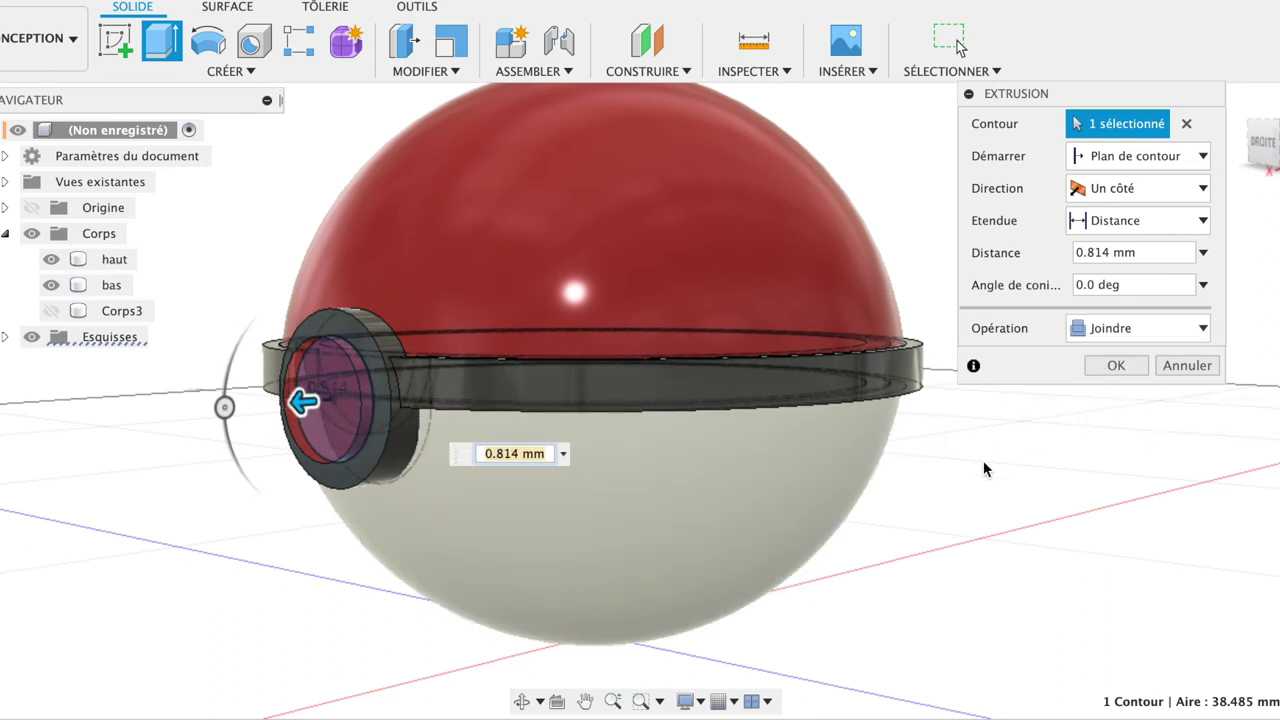
{"action": "type", "text": "0.5"}
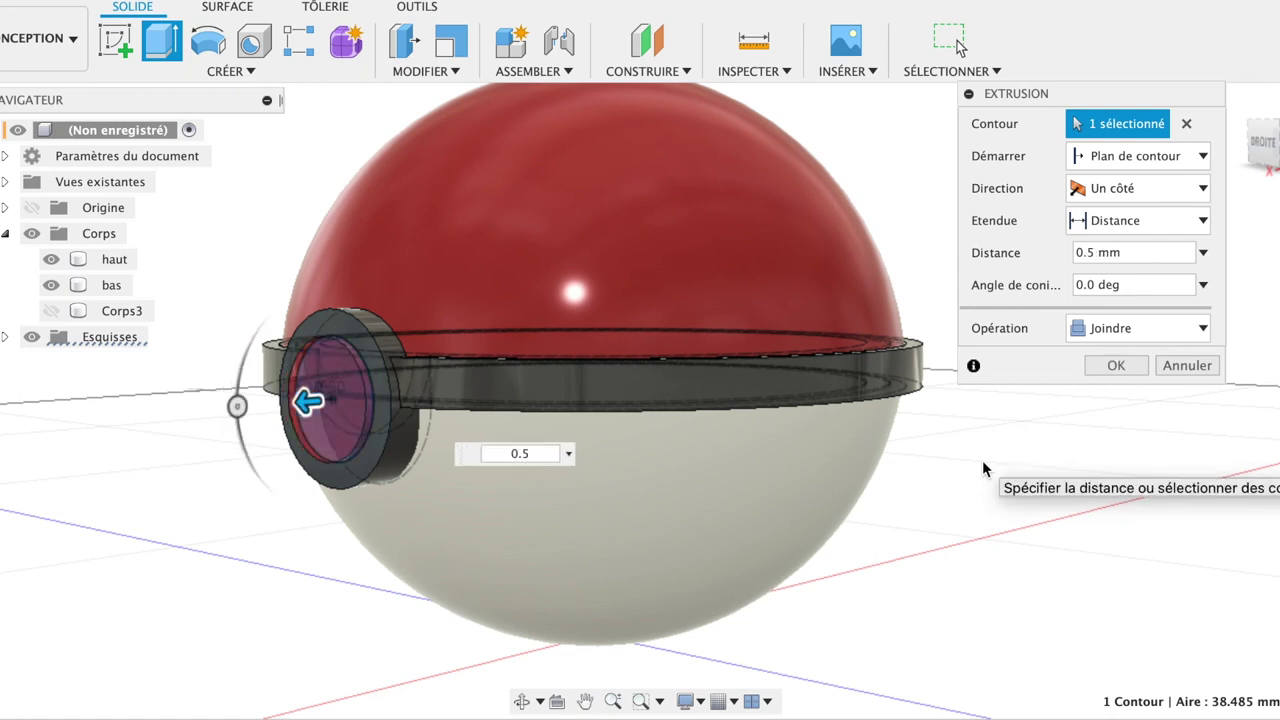
{"action": "key", "text": "BackSpace"}
{"action": "type", "text": "8"}
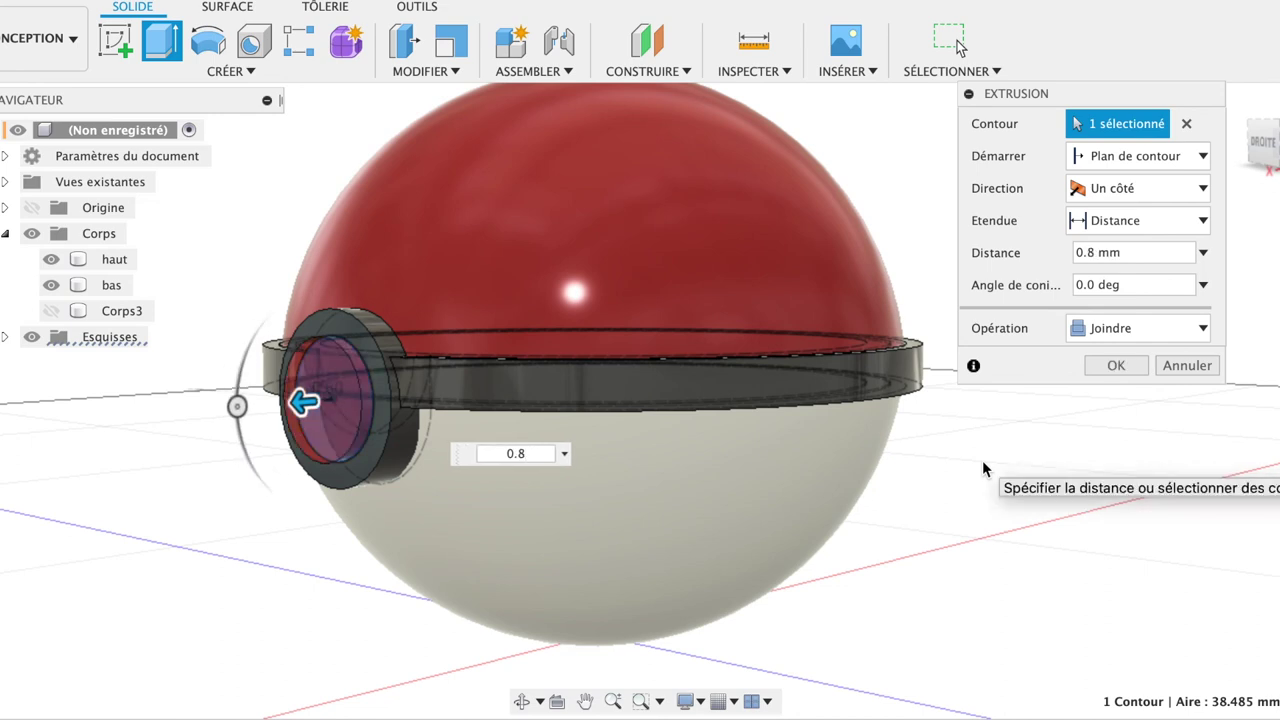
{"action": "key", "text": "Return"}
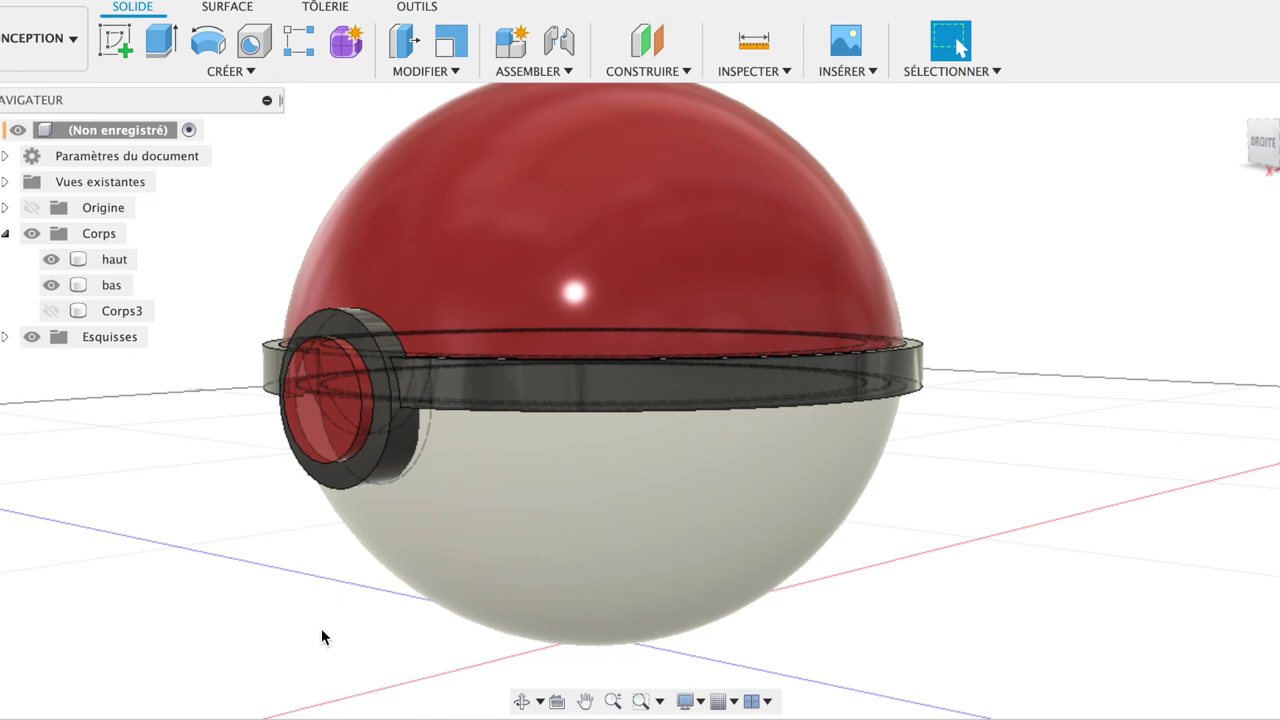
Open the Appearance settings for the top half body 'haut'.
{"action": "left_click", "coordinate": [112, 290]}
{"action": "right_click", "coordinate": [113, 300]}
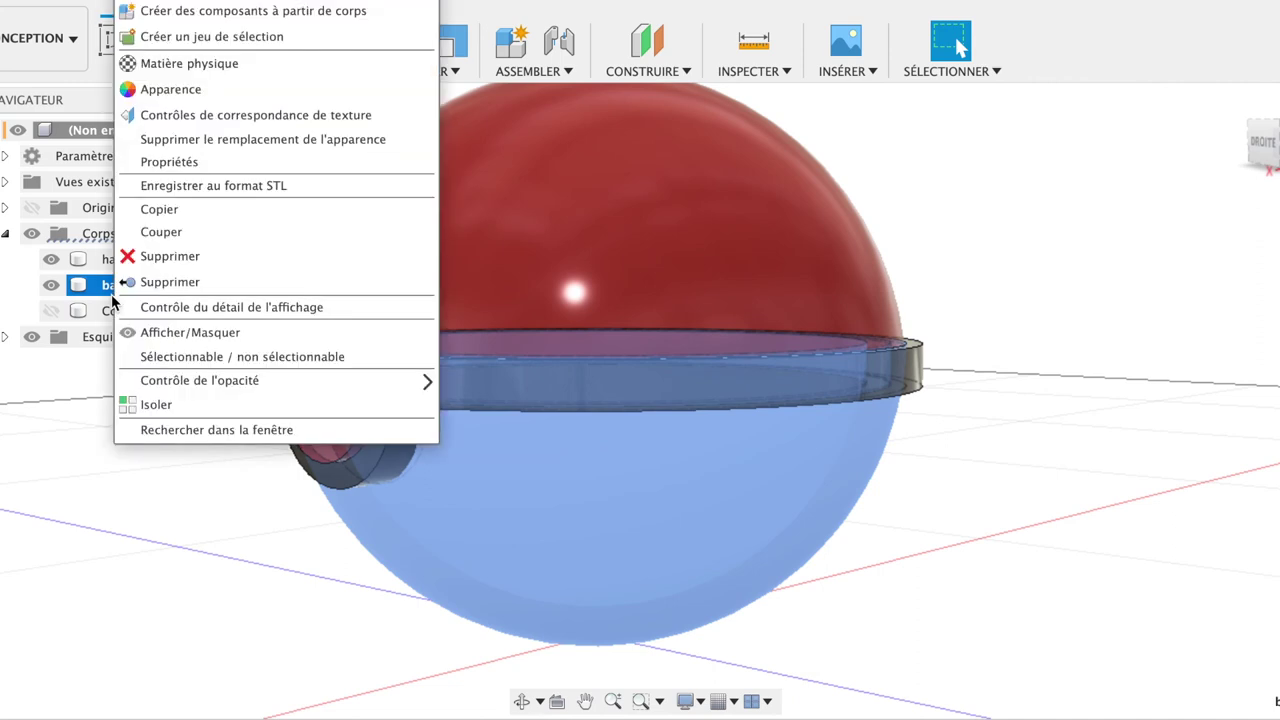
{"action": "left_click", "coordinate": [59, 428]}
{"action": "left_click", "coordinate": [100, 260]}
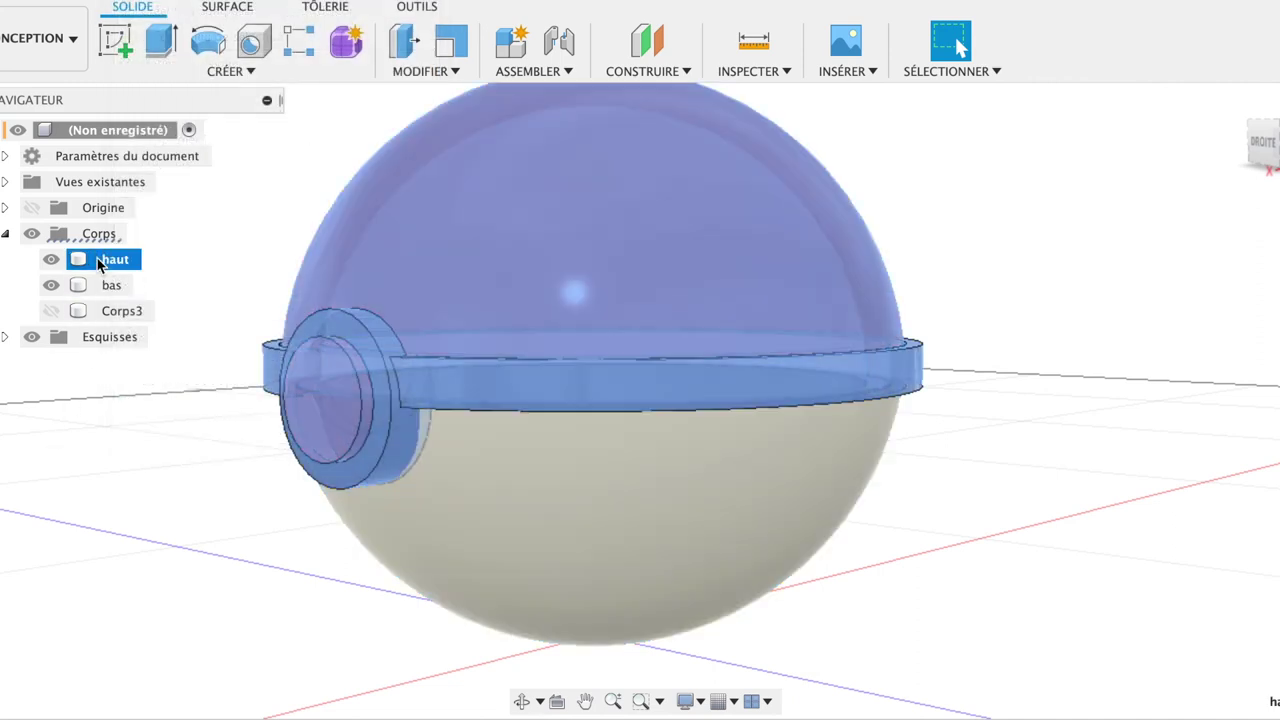
{"action": "right_click", "coordinate": [100, 262]}
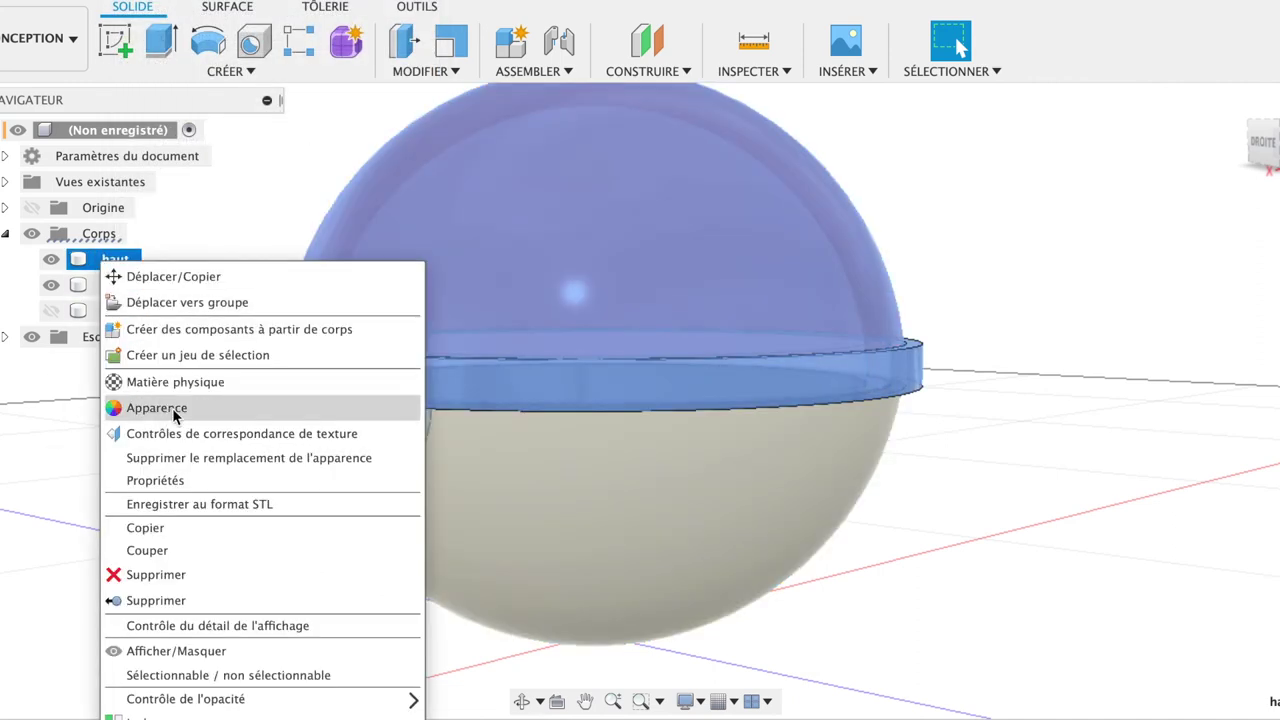
{"action": "left_click", "coordinate": [174, 410]}
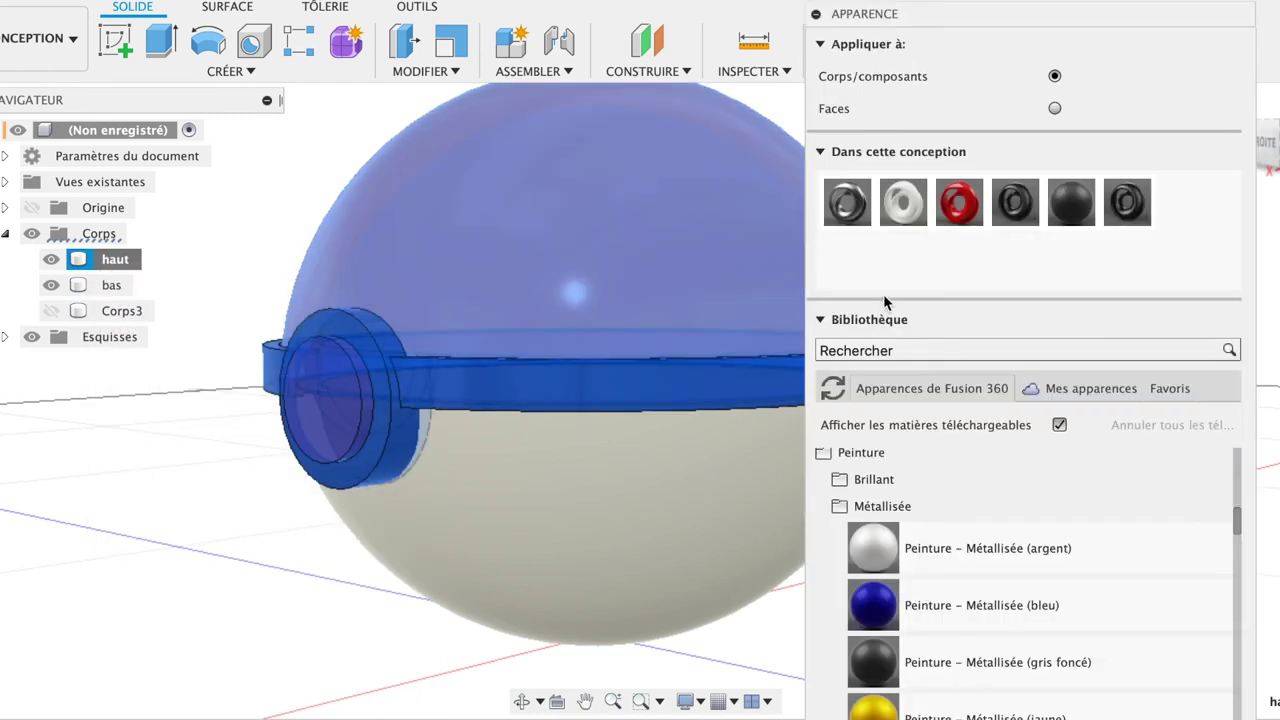
Apply ABS (blanc) to the button face, close the Appearance panel and return home.
{"action": "mouse_move", "coordinate": [903, 201]}
{"action": "left_mouse_down"}
{"action": "mouse_move", "coordinate": [953, 258]}
{"action": "mouse_move", "coordinate": [1066, 133]}
{"action": "left_mouse_up"}
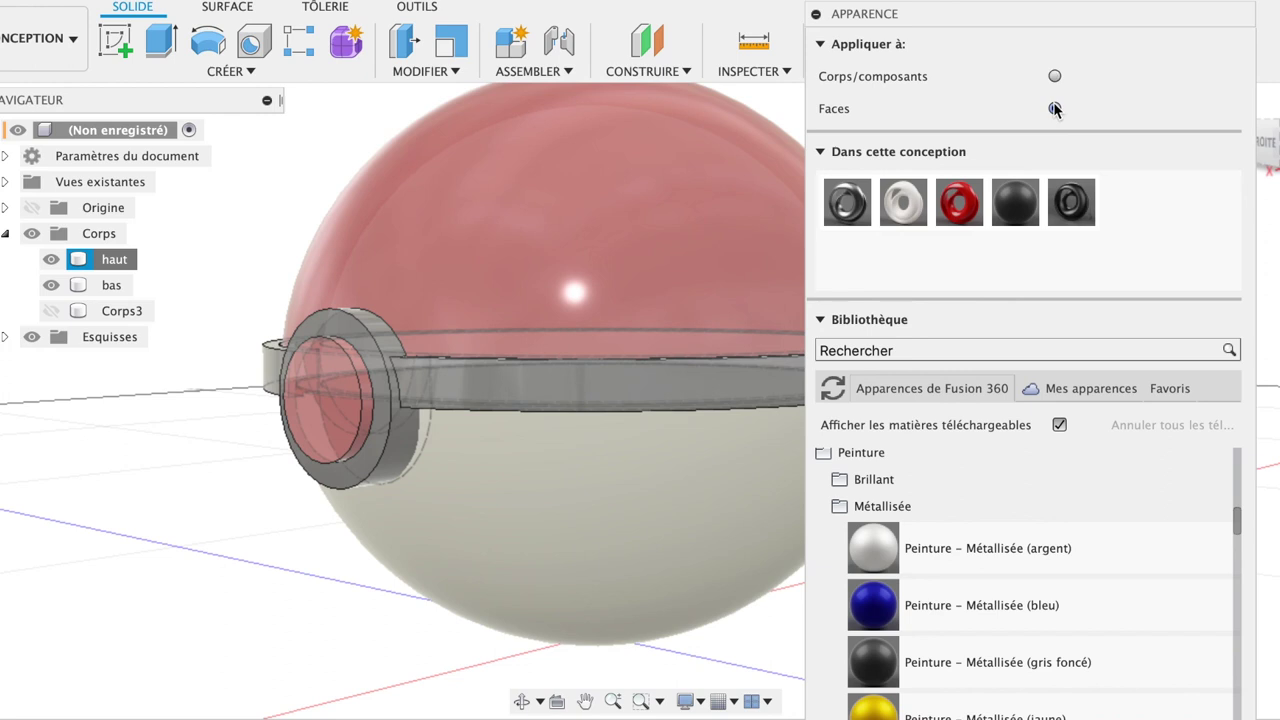
{"action": "left_click_drag", "start_coordinate": [903, 201], "coordinate": [357, 400]}
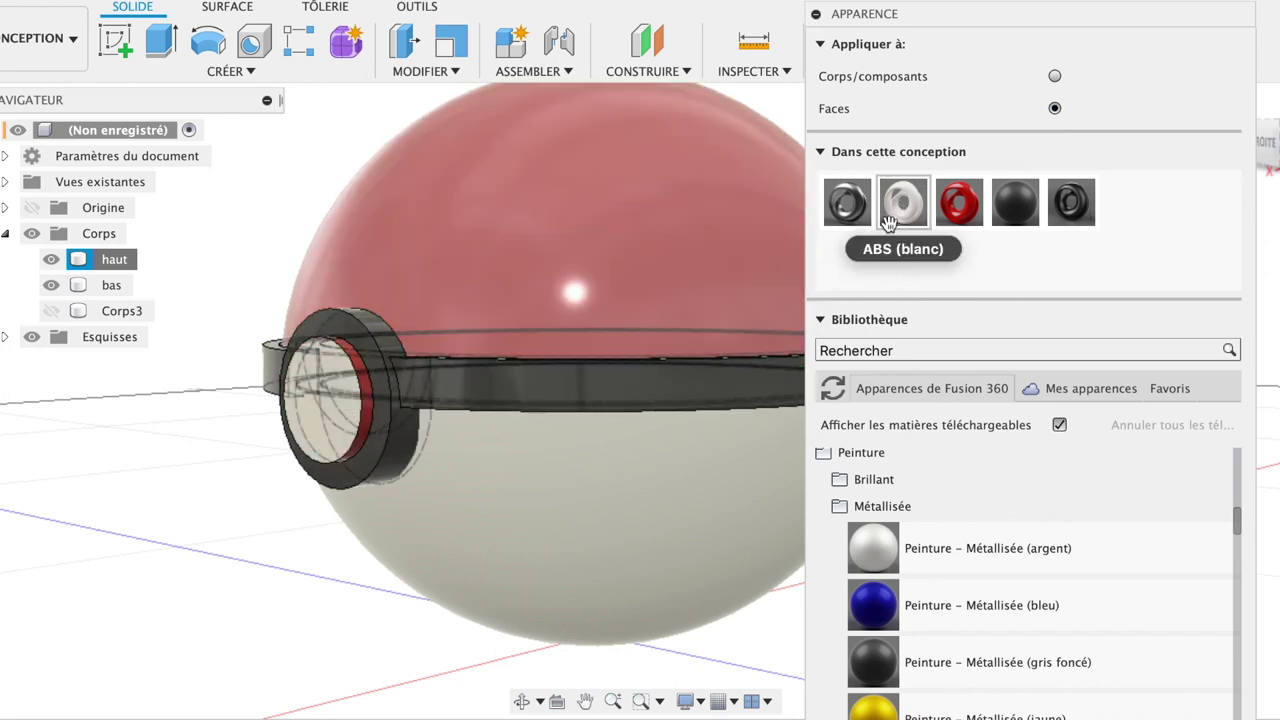
{"action": "left_click_drag", "start_coordinate": [898, 210], "coordinate": [375, 408]}
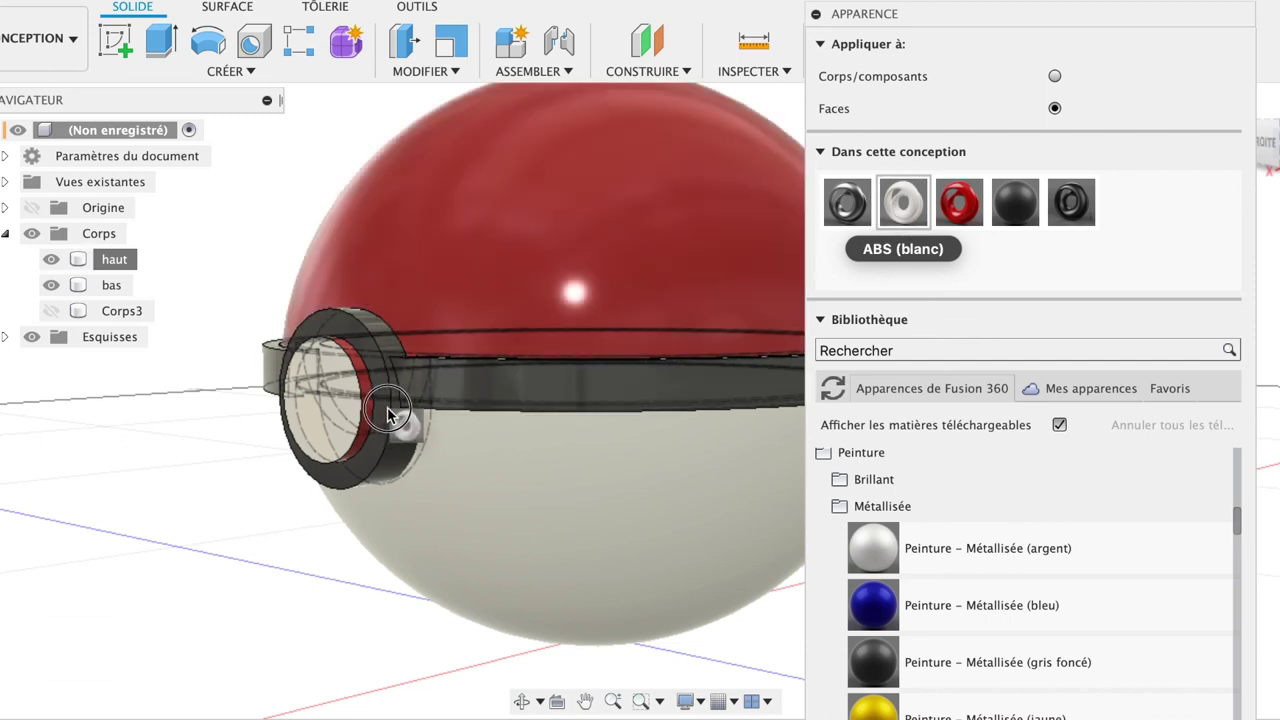
{"action": "left_click_drag", "start_coordinate": [375, 408], "coordinate": [1004, 236]}
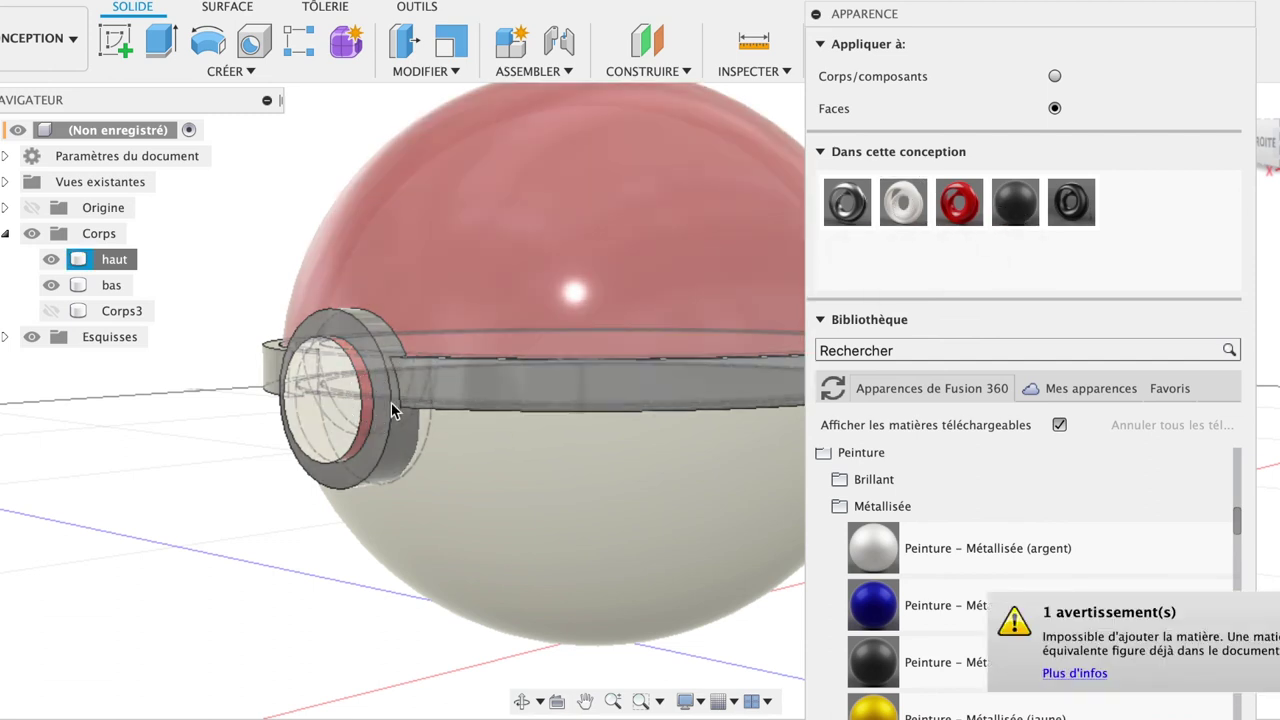
{"action": "scroll", "coordinate": [375, 415], "scroll_direction": "up", "scroll_amount": 3}
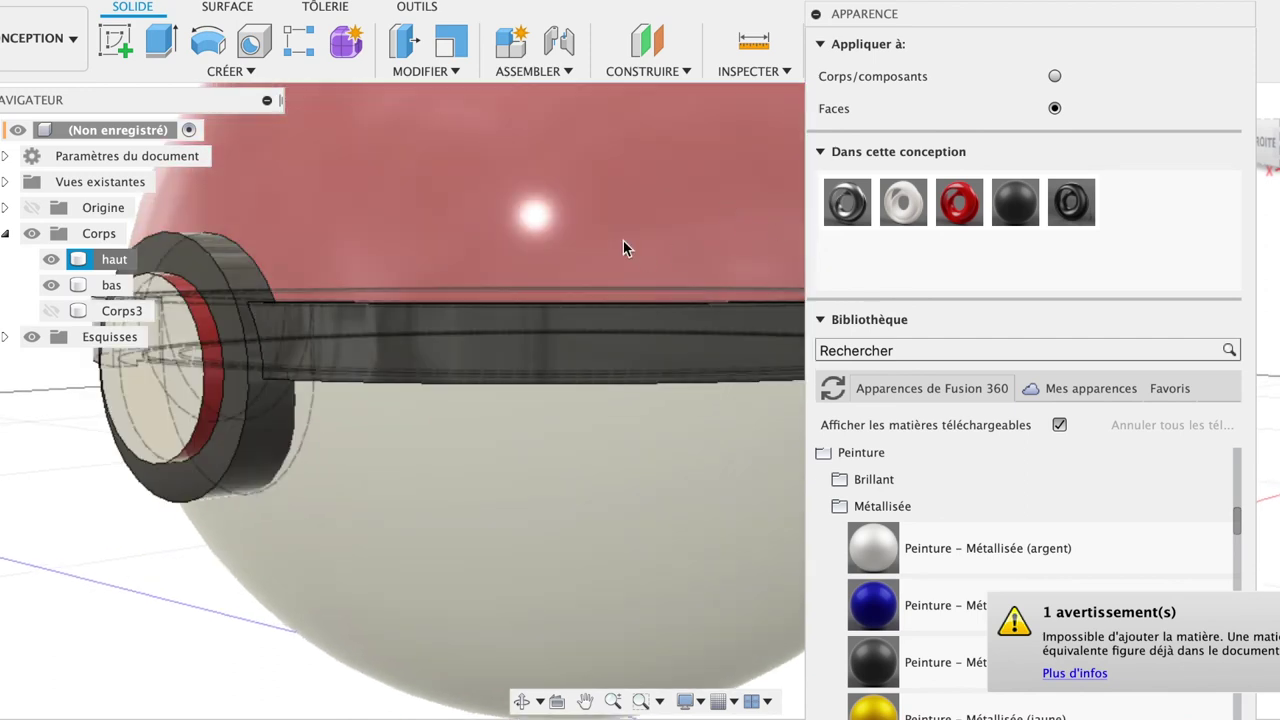
{"action": "mouse_move", "coordinate": [840, 210]}
{"action": "left_mouse_down"}
{"action": "mouse_move", "coordinate": [328, 362]}
{"action": "mouse_move", "coordinate": [602, 585]}
{"action": "left_mouse_up"}
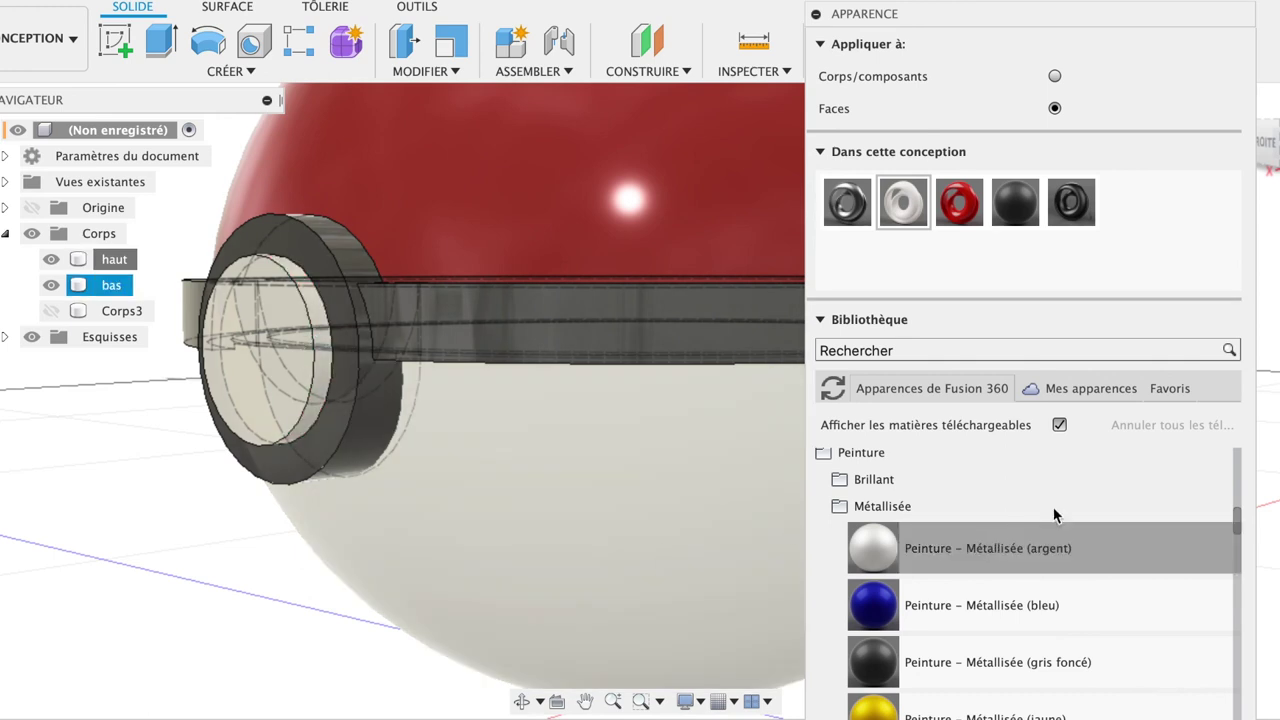
{"action": "left_click", "coordinate": [821, 320]}
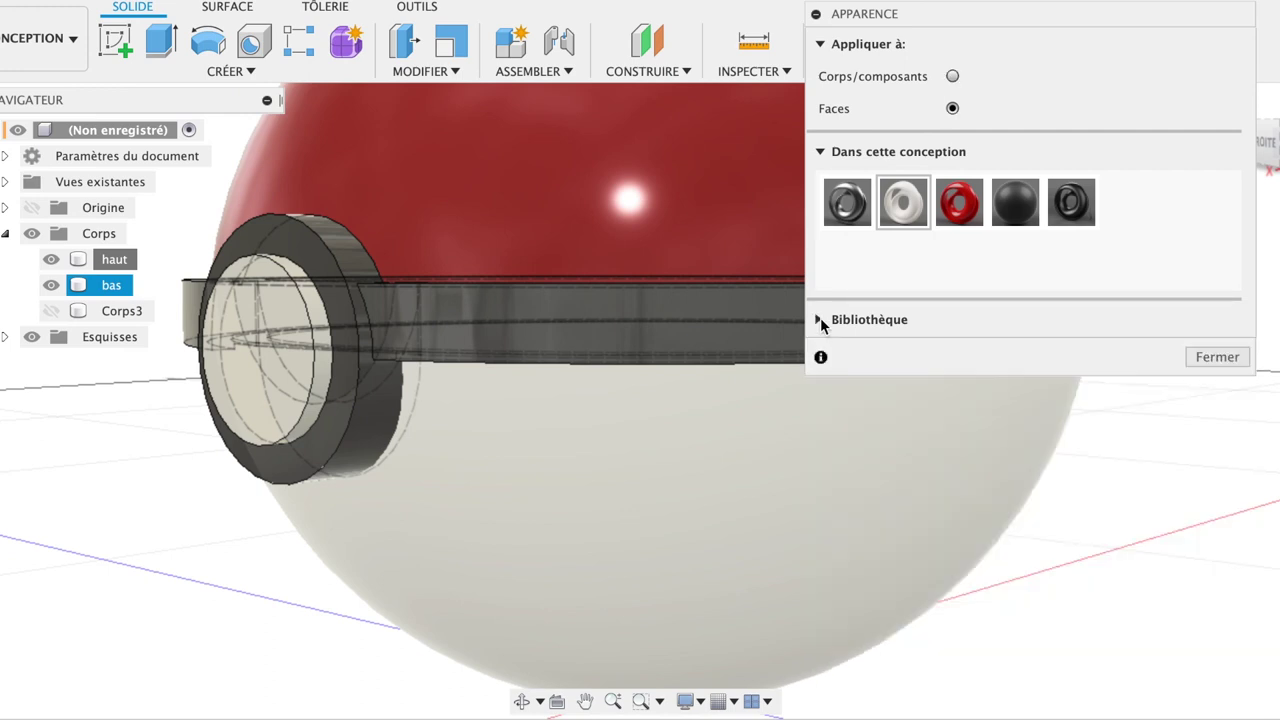
{"action": "left_click", "coordinate": [1213, 358]}
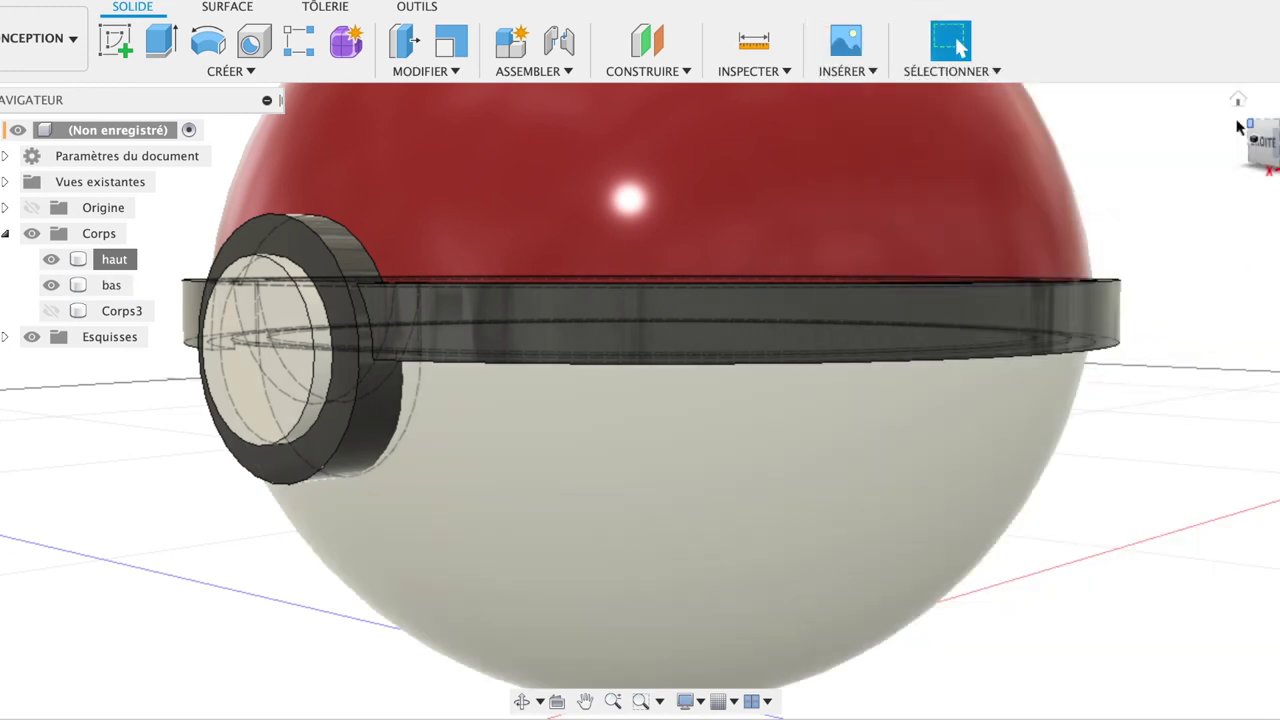
{"action": "left_click", "coordinate": [1238, 102]}
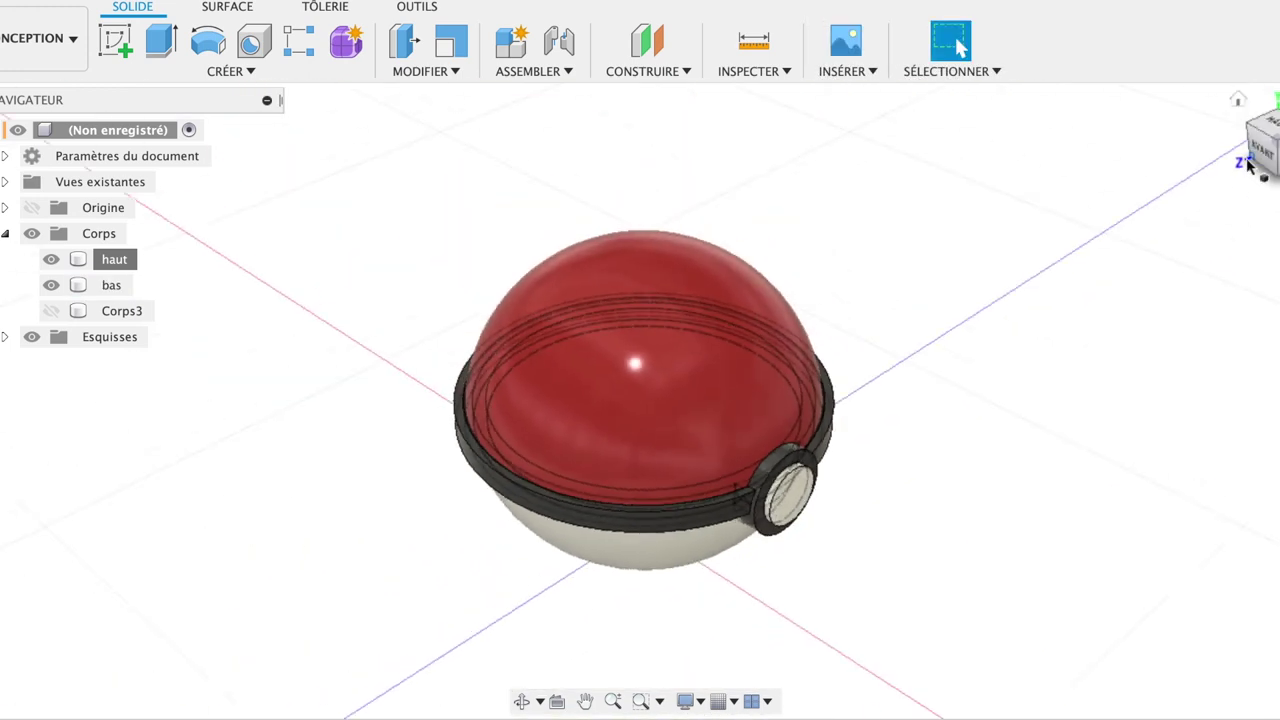
Reset the finished ball to the home view and switch to the Render workspace.
{"action": "middle_click_drag", "start_coordinate": [645, 400], "coordinate": [645, 400], "text": "shift"}
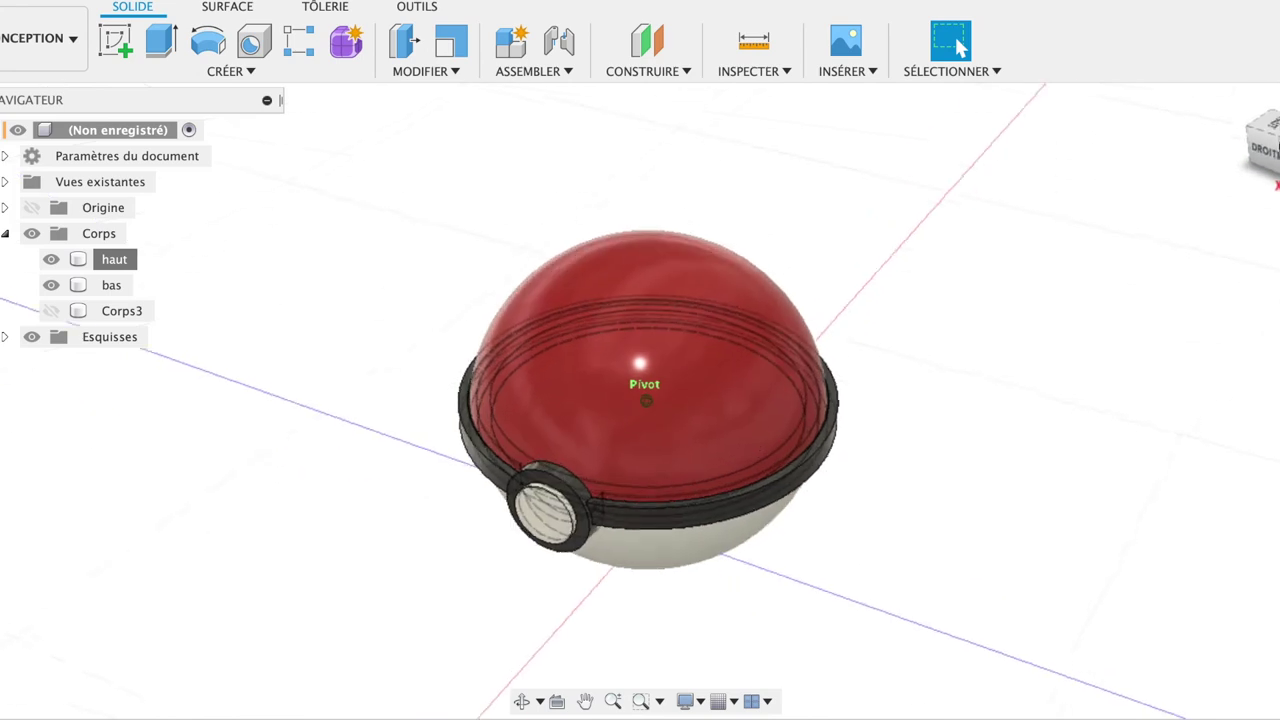
{"action": "left_click", "coordinate": [1238, 101]}
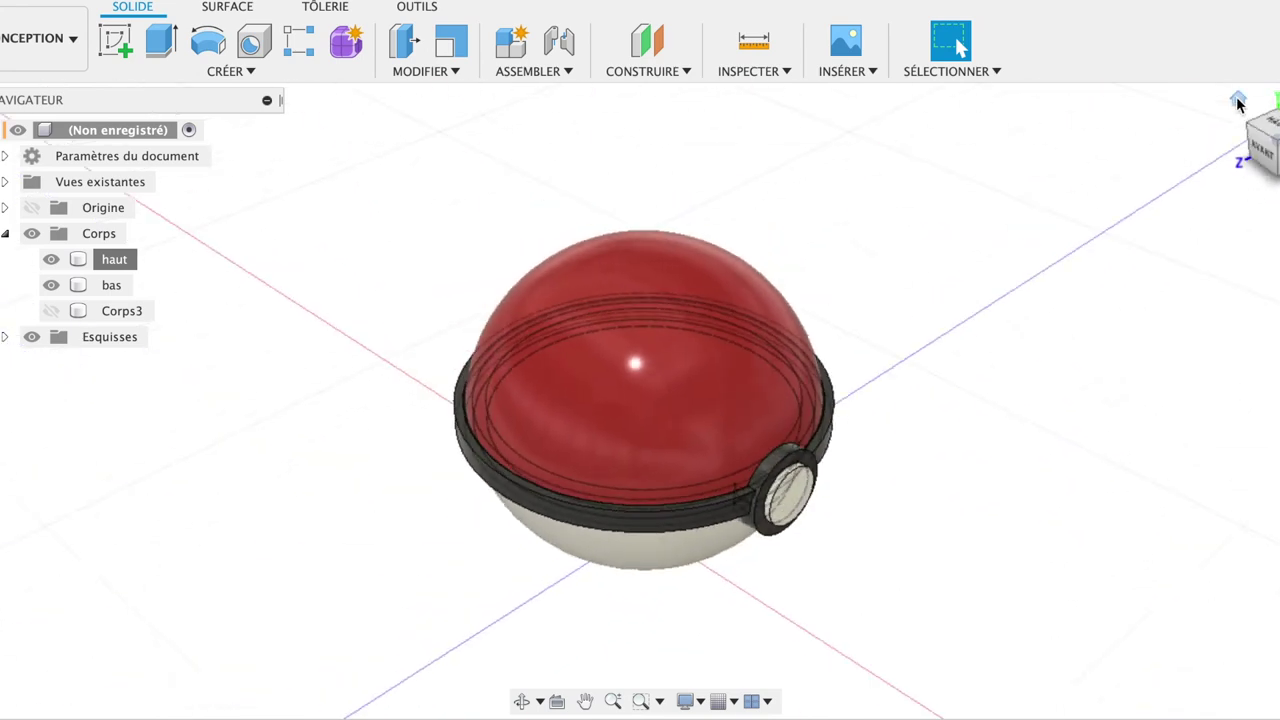
{"action": "left_click", "coordinate": [52, 38]}
{"action": "left_click", "coordinate": [30, 129]}
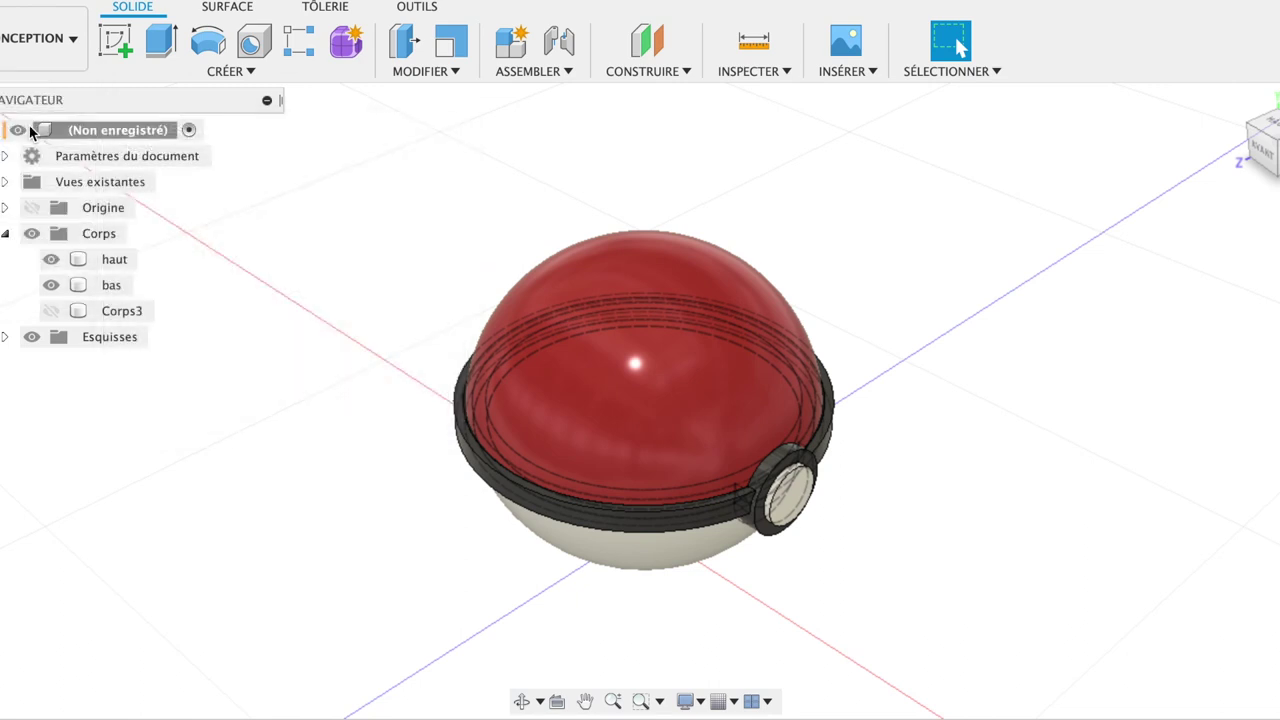
{"action": "mouse_move", "coordinate": [1266, 150]}
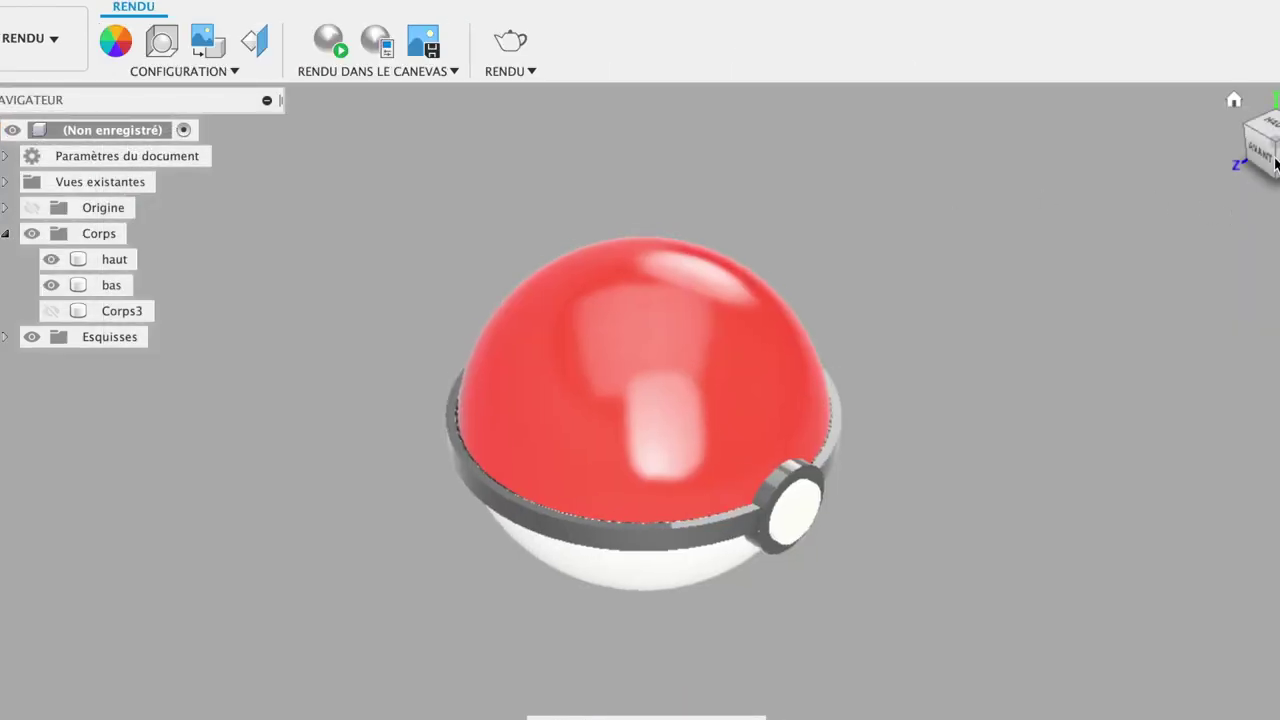
Turn the ball so the white button faces front, then return to the Design workspace.
{"action": "mouse_move", "coordinate": [1240, 170]}
{"action": "middle_mouse_down", "text": "shift"}
{"action": "mouse_move", "coordinate": [1135, 98]}
{"action": "mouse_move", "coordinate": [1074, 100]}
{"action": "mouse_move", "coordinate": [1034, 126]}
{"action": "mouse_move", "coordinate": [1107, 155]}
{"action": "mouse_move", "coordinate": [1197, 134]}
{"action": "mouse_move", "coordinate": [1231, 143]}
{"action": "mouse_move", "coordinate": [1189, 171]}
{"action": "mouse_move", "coordinate": [989, 132]}
{"action": "mouse_move", "coordinate": [1100, 123]}
{"action": "mouse_move", "coordinate": [1198, 57]}
{"action": "mouse_move", "coordinate": [1223, 129]}
{"action": "middle_mouse_up", "text": "shift"}
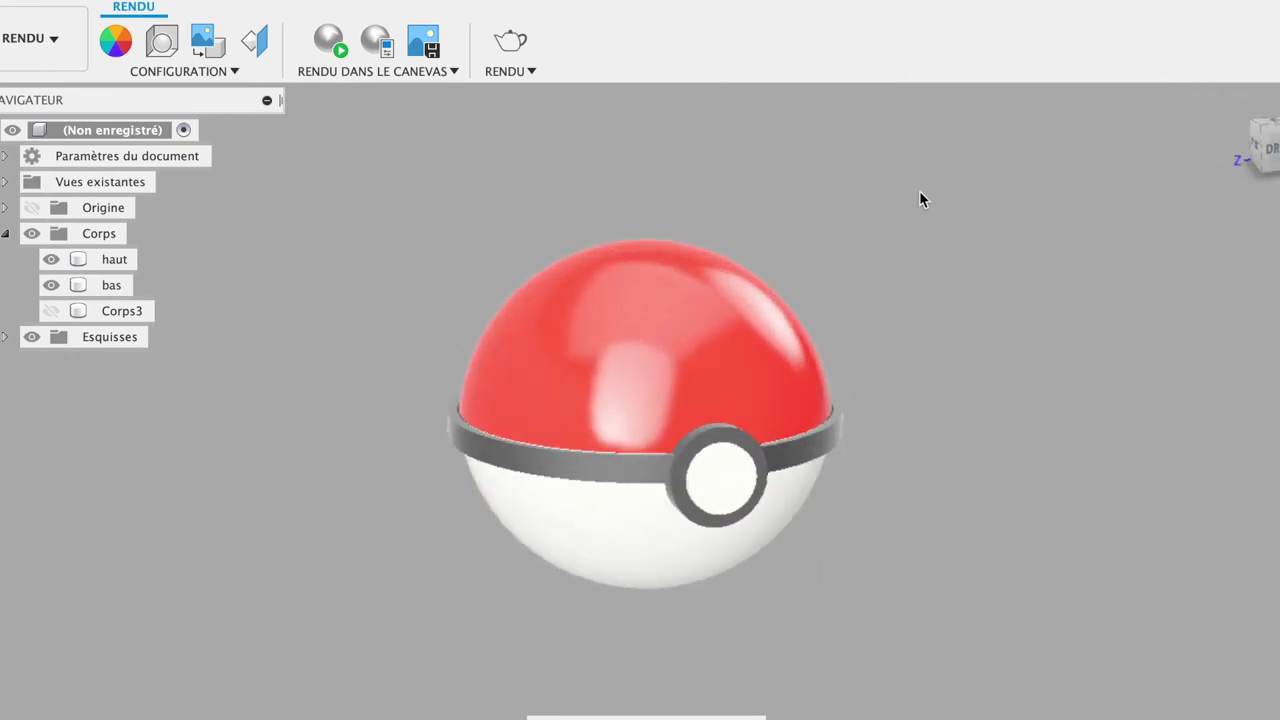
{"action": "left_click", "coordinate": [30, 38]}
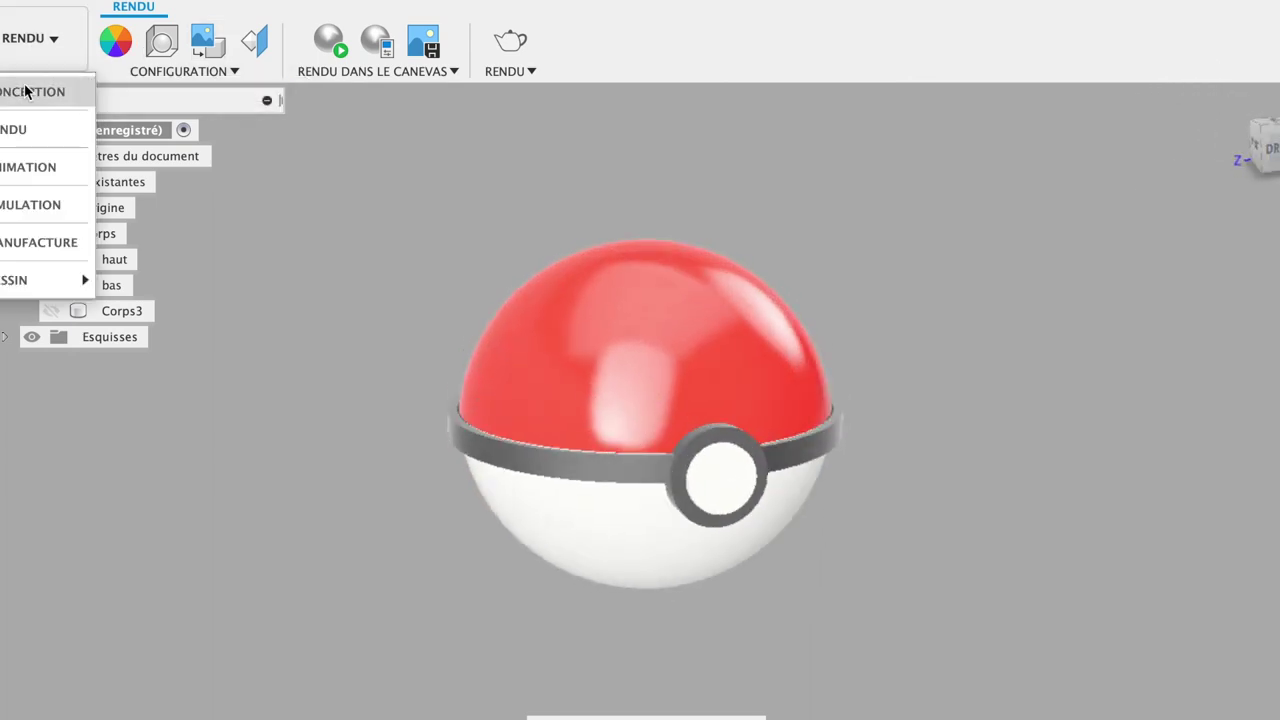
{"action": "left_click", "coordinate": [25, 92]}
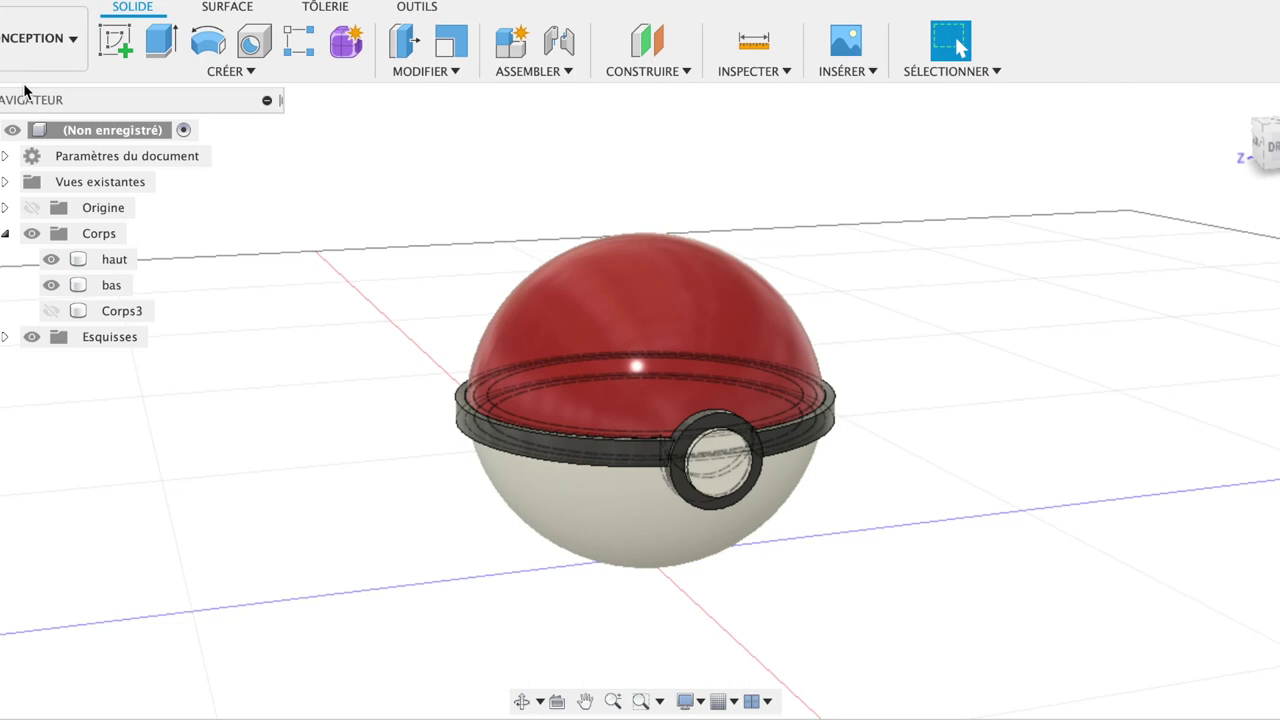
Hide 'haut' to look into the bottom half, then show it again.
{"action": "left_click", "coordinate": [50, 259]}
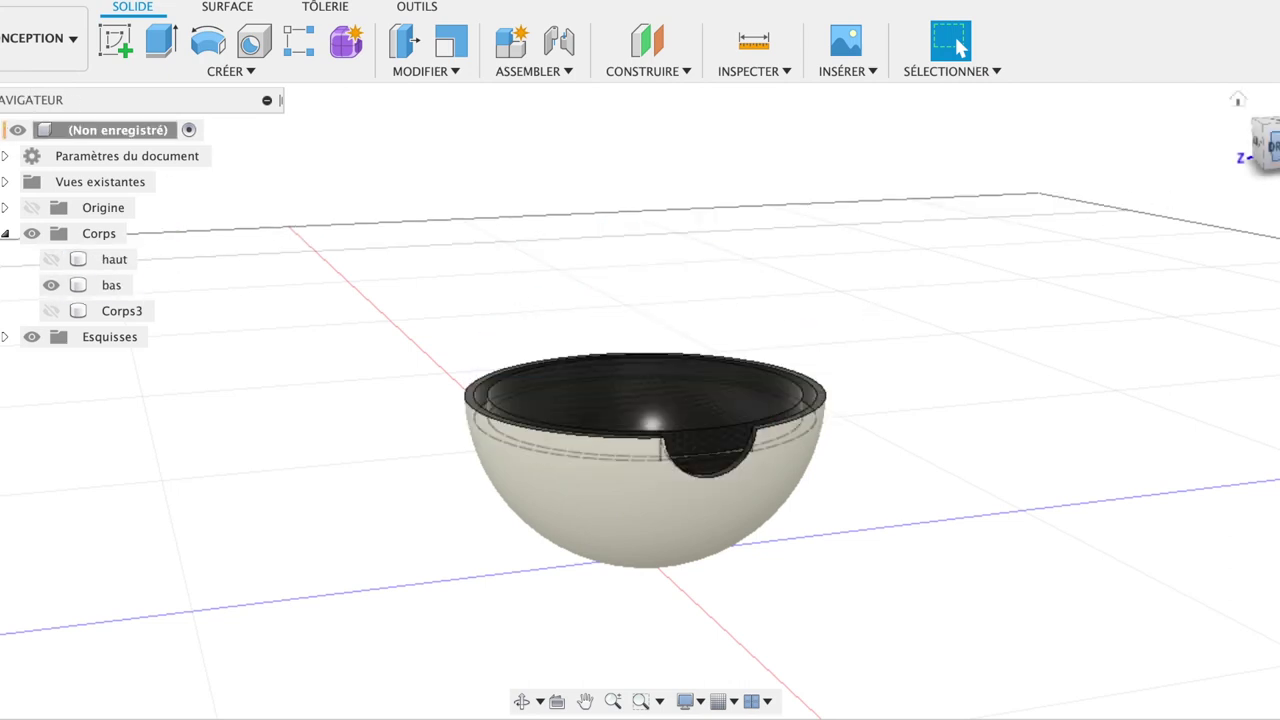
{"action": "mouse_move", "coordinate": [1250, 170]}
{"action": "middle_mouse_down", "text": "shift"}
{"action": "mouse_move", "coordinate": [1219, 232]}
{"action": "mouse_move", "coordinate": [1171, 191]}
{"action": "mouse_move", "coordinate": [1166, 166]}
{"action": "mouse_move", "coordinate": [1116, 166]}
{"action": "mouse_move", "coordinate": [1097, 183]}
{"action": "mouse_move", "coordinate": [1166, 177]}
{"action": "mouse_move", "coordinate": [1157, 183]}
{"action": "middle_mouse_up", "text": "shift"}
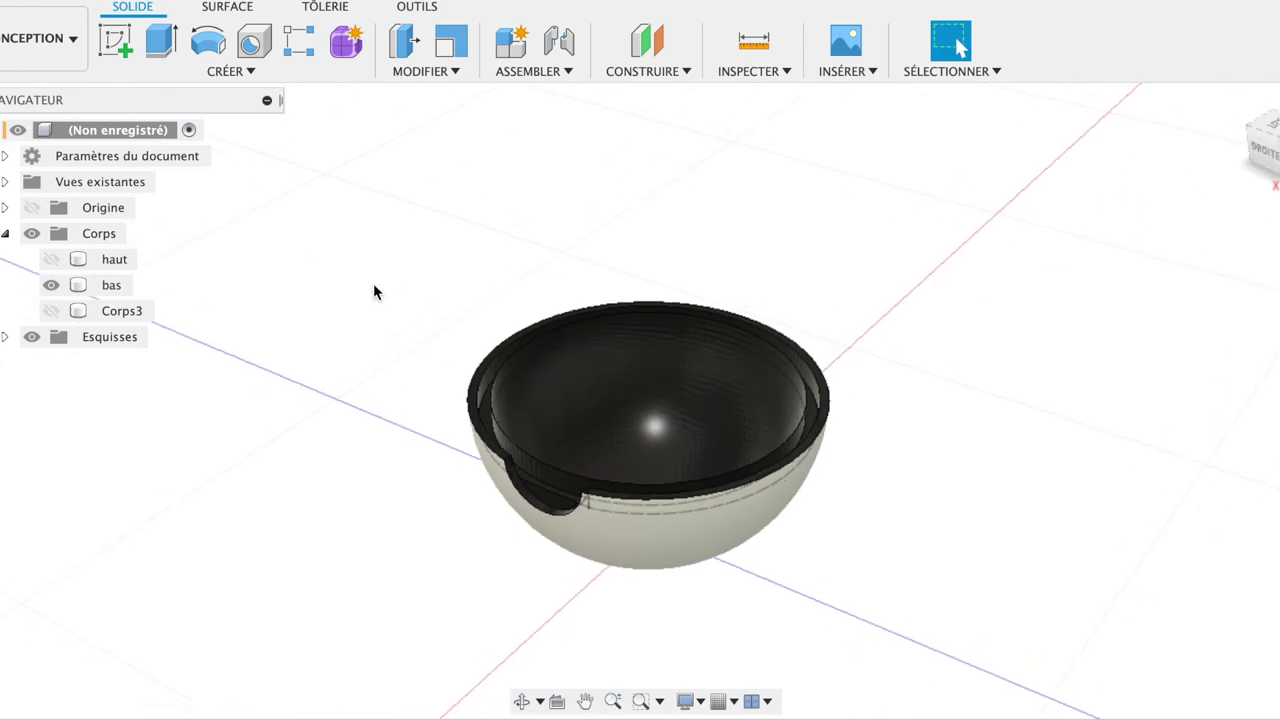
{"action": "left_click", "coordinate": [53, 259]}
{"action": "left_click", "coordinate": [52, 259]}
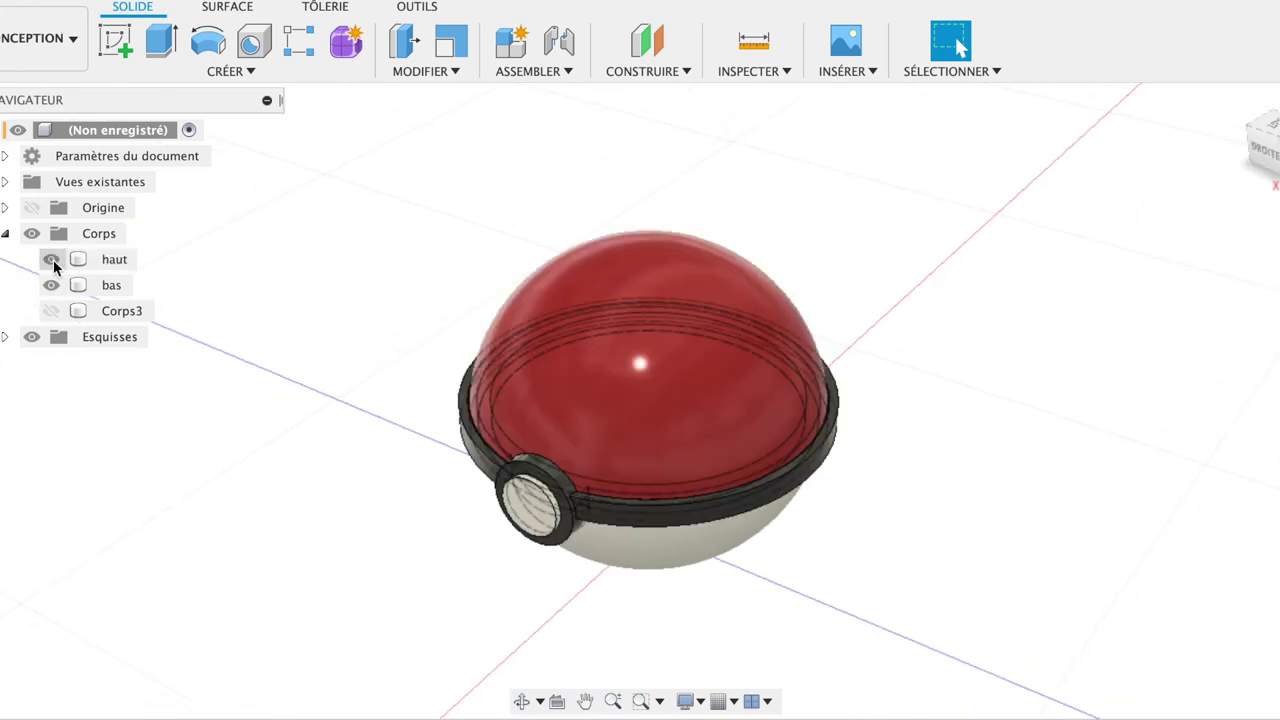